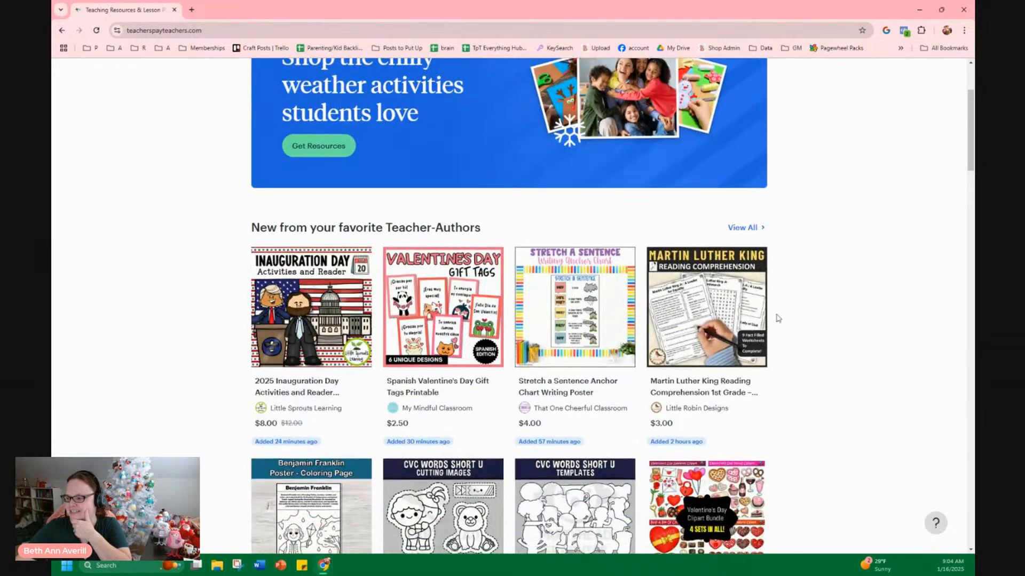
scroll(825, 315, "down", 3)
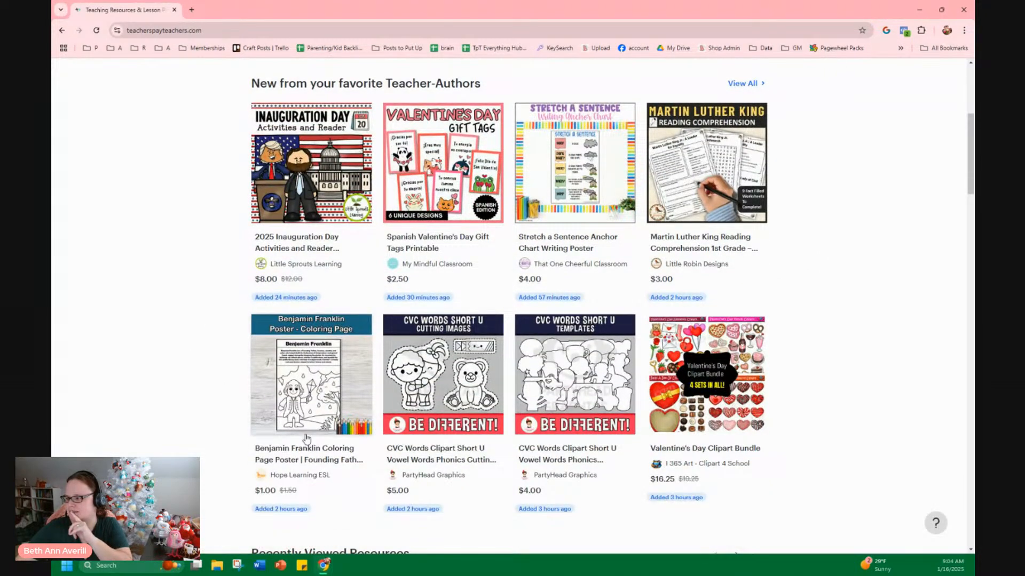
Scroll the home page to Recently Viewed Resources and open the Ocean Habitat Diorama and Editable Student Binder Covers listings in new tabs
scroll(805, 377, "down", 2)
scroll(803, 377, "up", 1)
scroll(800, 373, "down", 4)
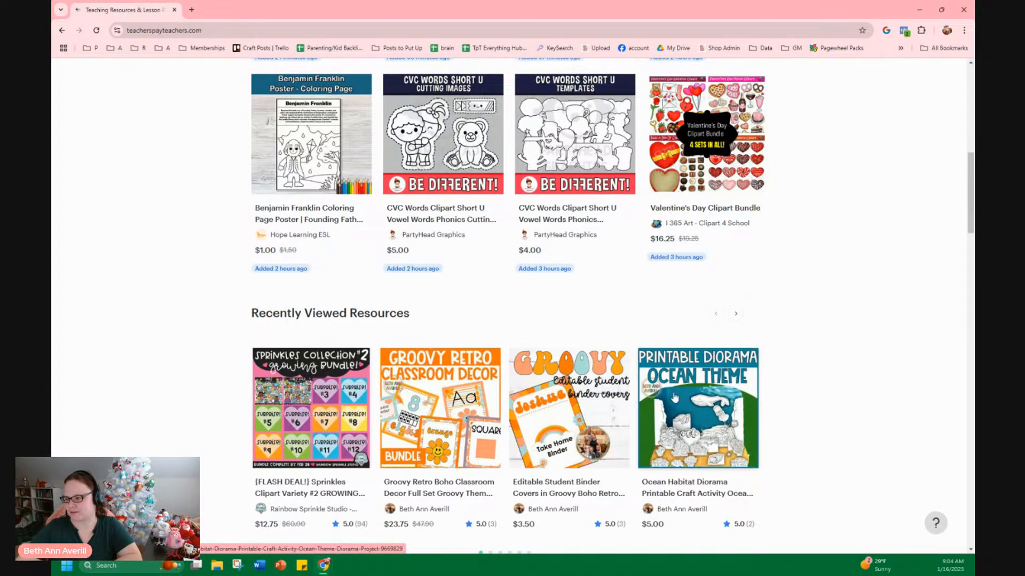
middle_click(705, 420)
middle_click(568, 427)
left_click(254, 10)
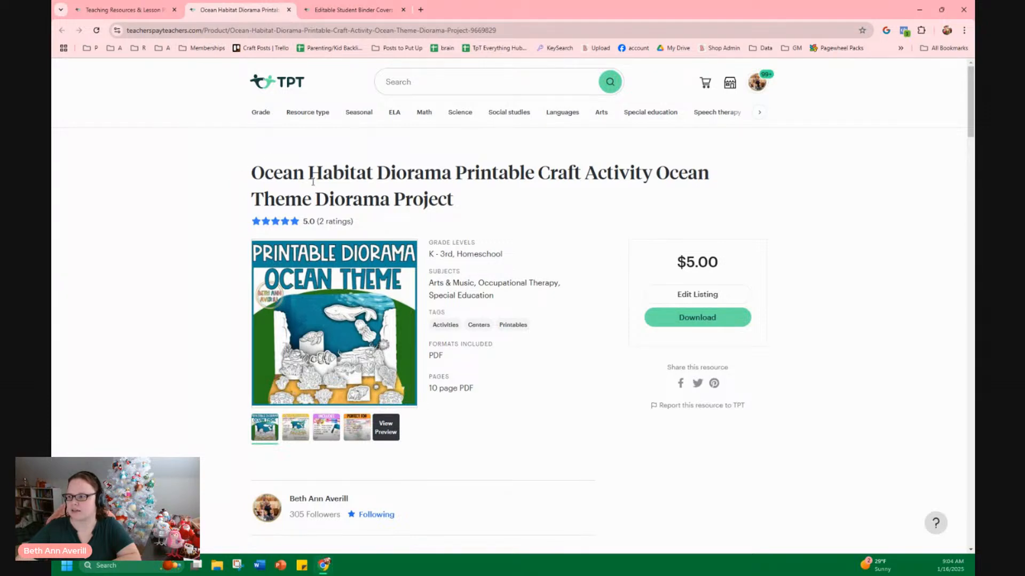
Review the Ocean Habitat Diorama listing's title and switch to the binder covers listing
left_click_drag(278, 170, 438, 199)
left_click(439, 200)
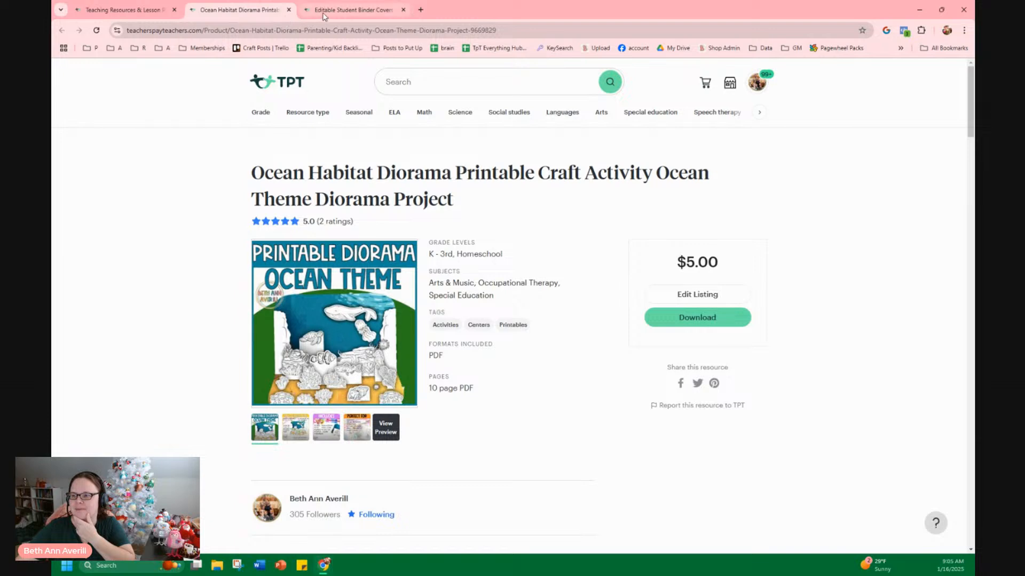
left_click(353, 10)
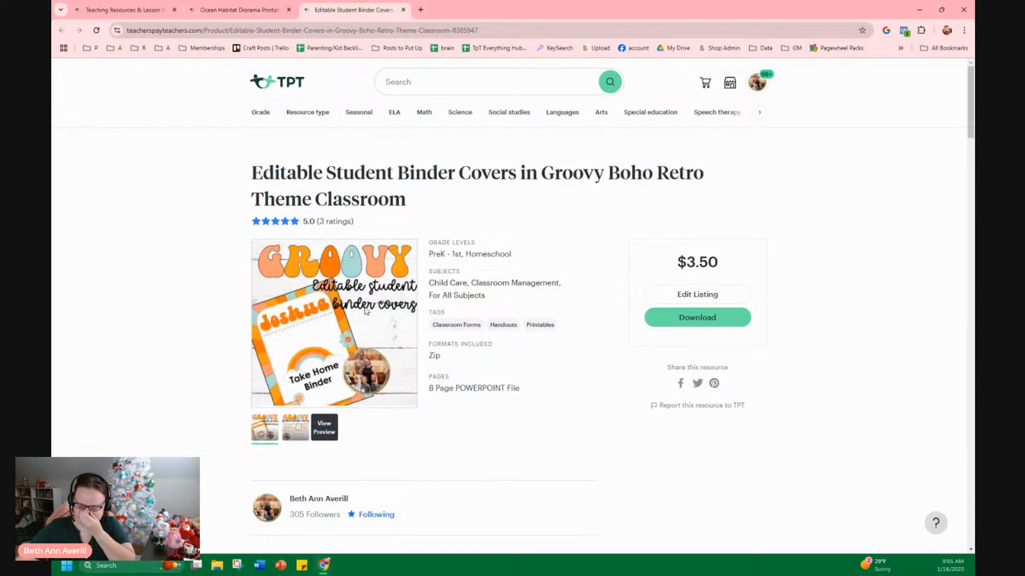
Open the Groovy Retro Boho Classroom Decor bundle that includes the binder covers in a new tab
scroll(368, 308, "down", 3)
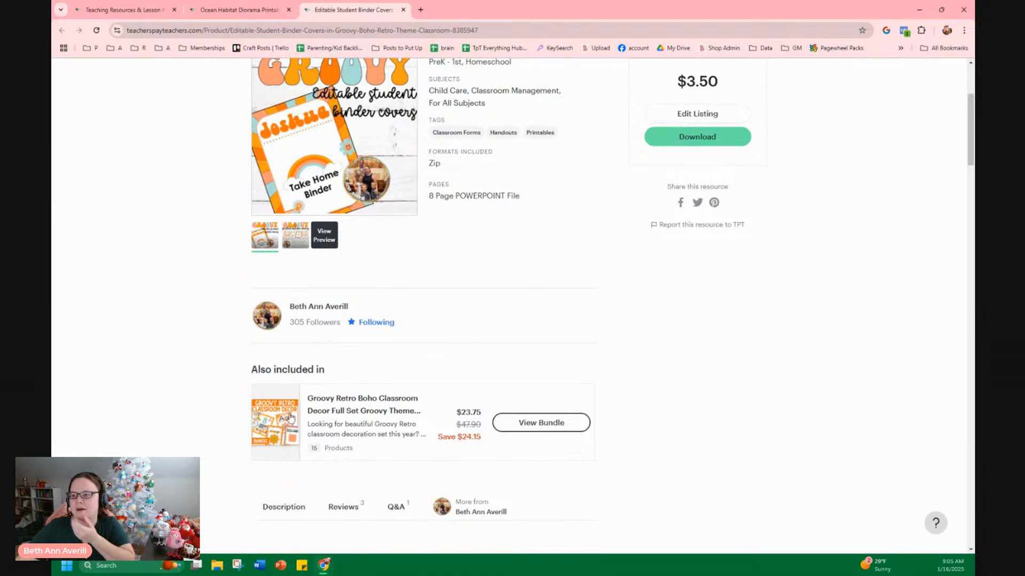
scroll(393, 323, "up", 3)
scroll(348, 312, "down", 1)
scroll(348, 312, "down", 2)
middle_click(318, 407)
left_click(450, 9)
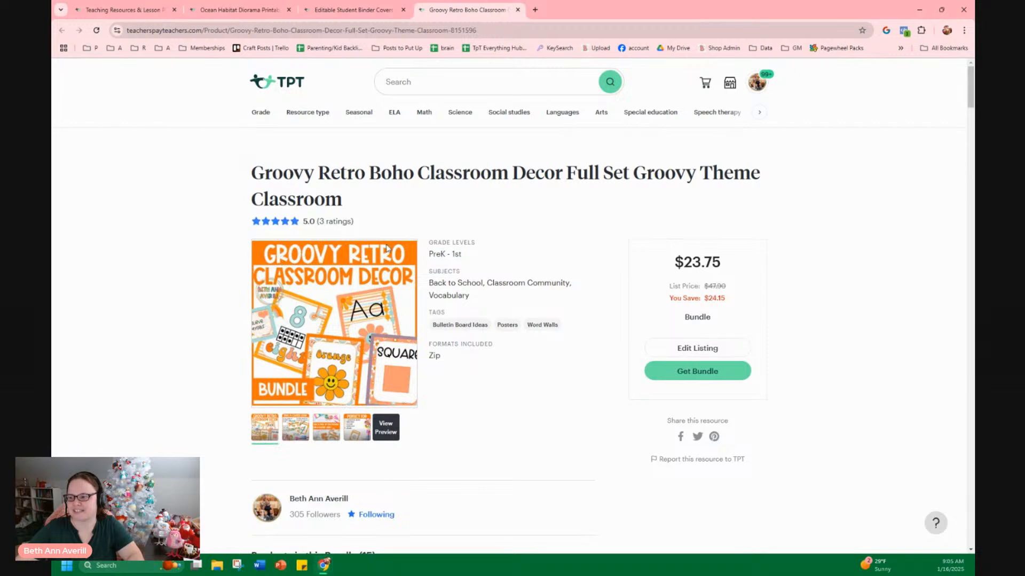
Compare the open listings, then browse the bundle's preview images and the second page of its included products
left_click(240, 9)
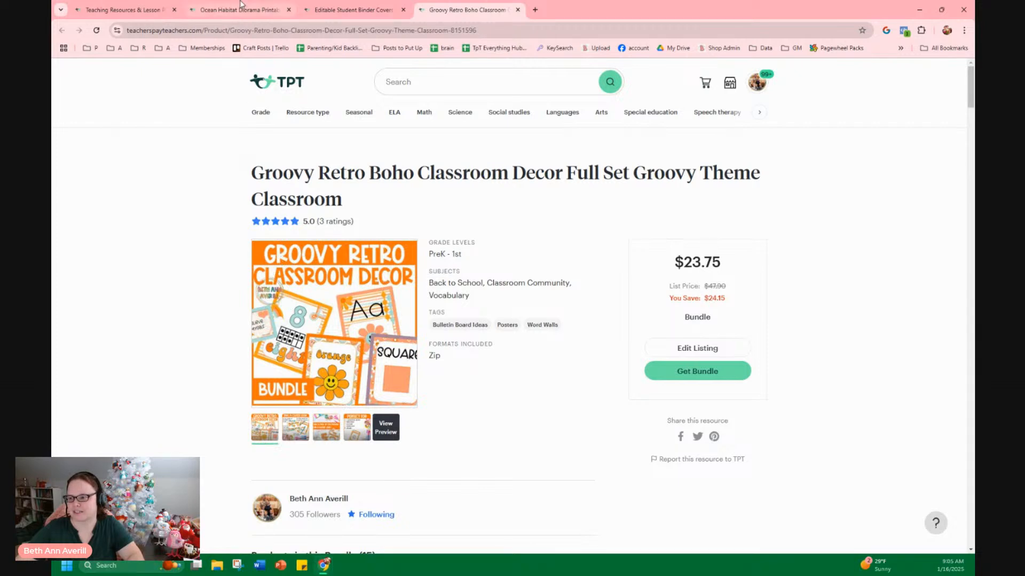
left_click(347, 10)
scroll(277, 229, "up", 3)
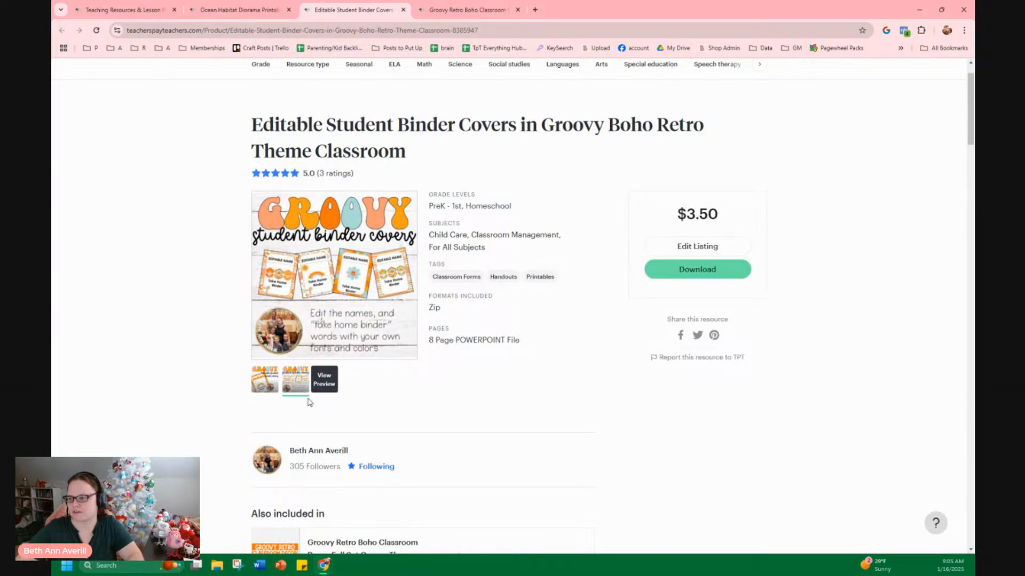
left_click(460, 10)
left_click(280, 432)
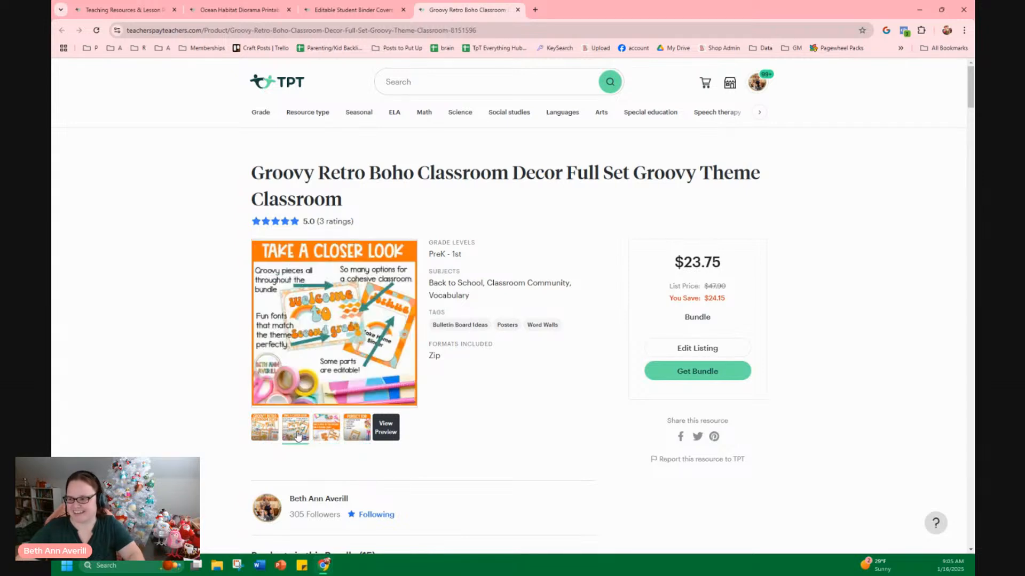
scroll(262, 427, "down", 8)
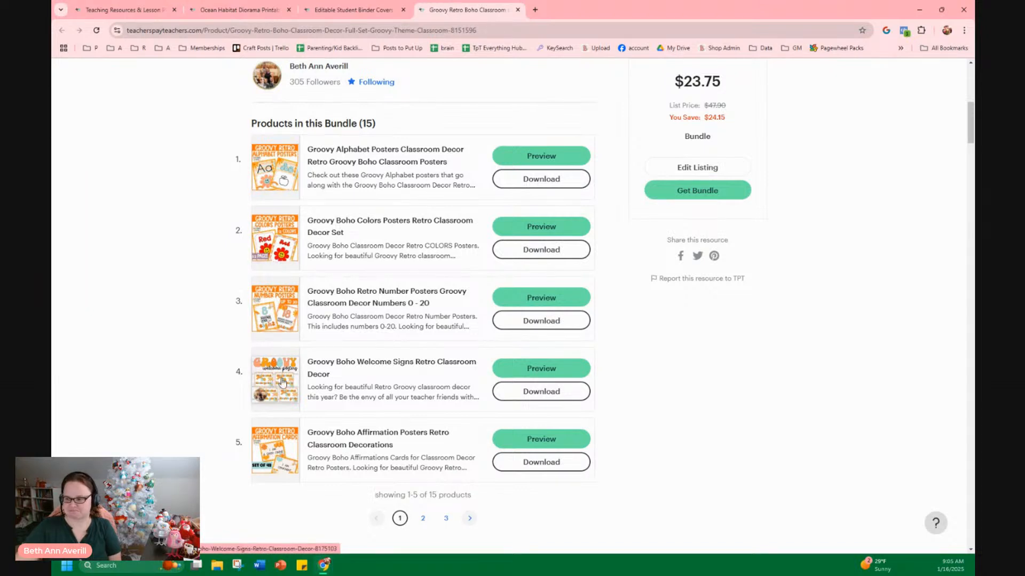
left_click(422, 518)
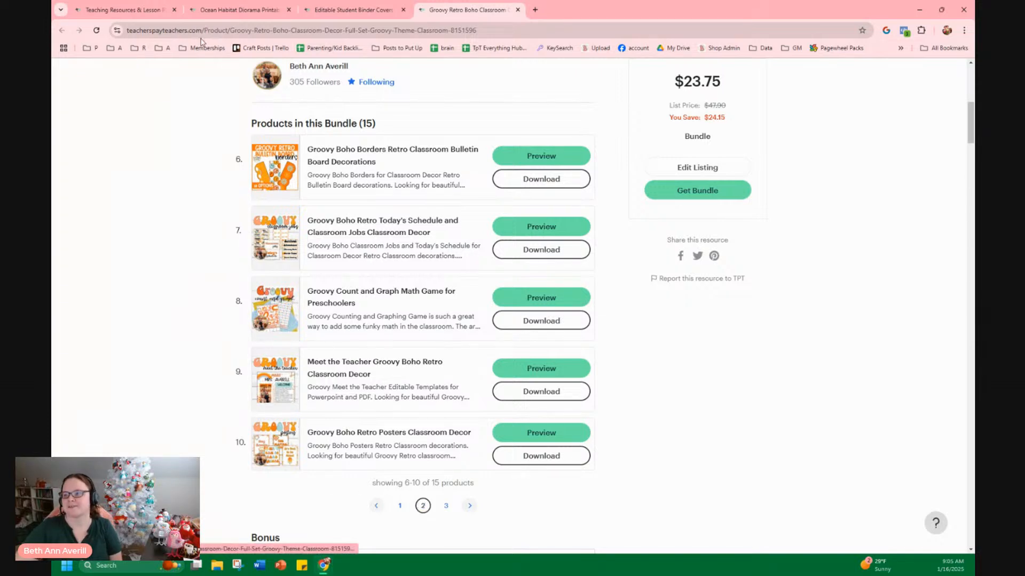
Close the bundle, binder covers and diorama product tabs
left_click(517, 10)
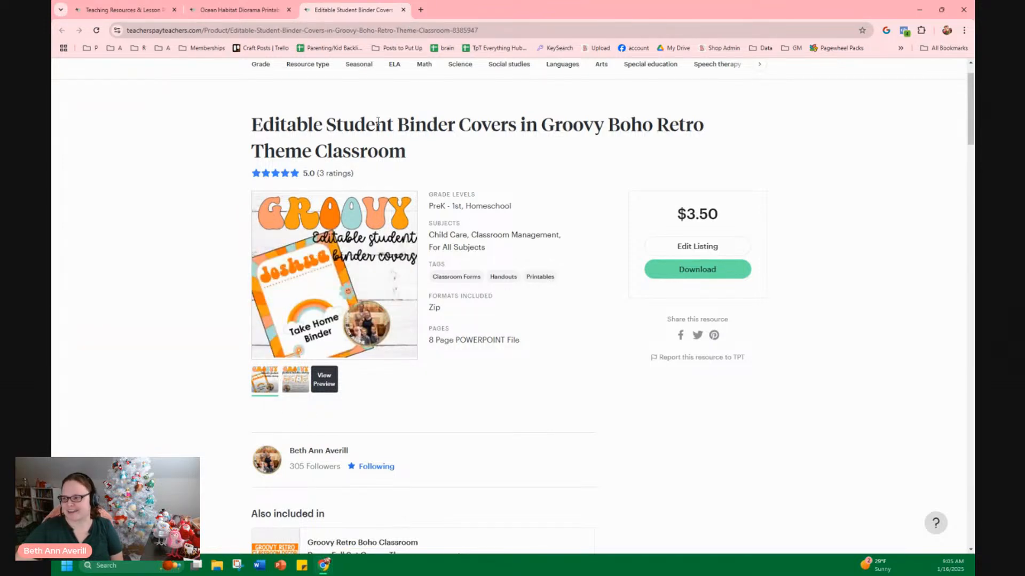
left_click(403, 9)
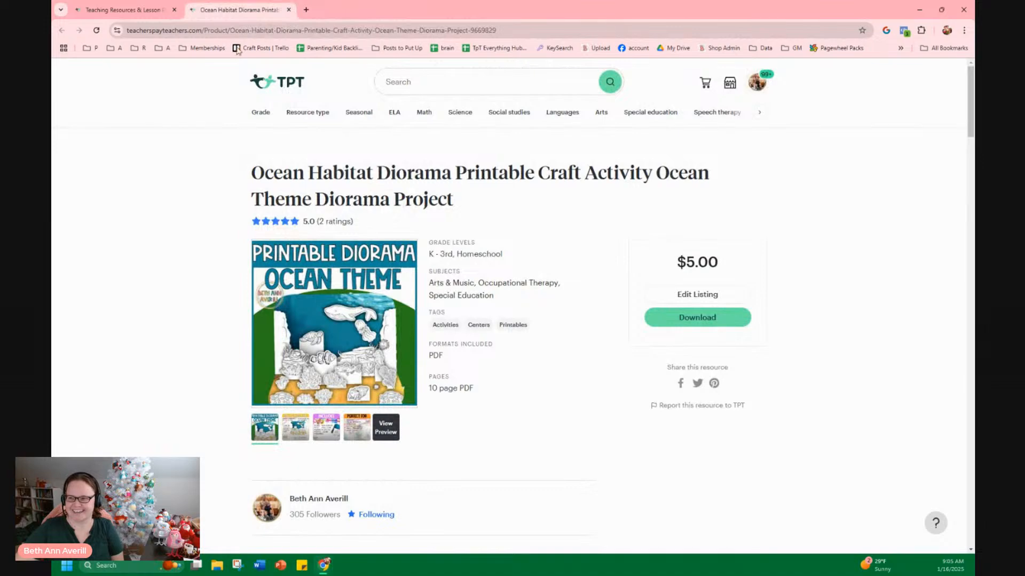
left_click(288, 10)
Open My Store from the seller dashboard menu
scroll(212, 376, "up", 8)
scroll(216, 368, "up", 3)
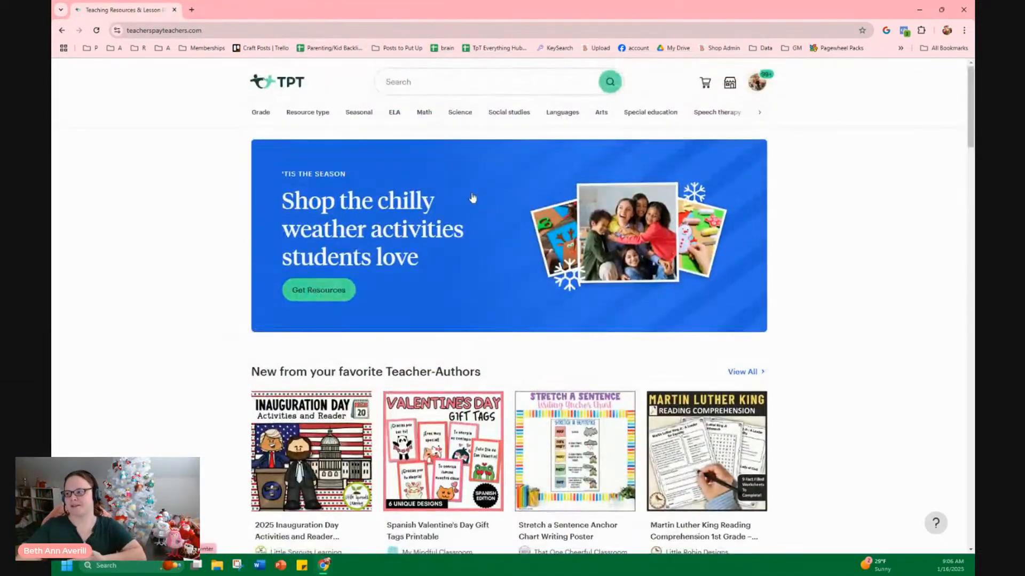
left_click(729, 83)
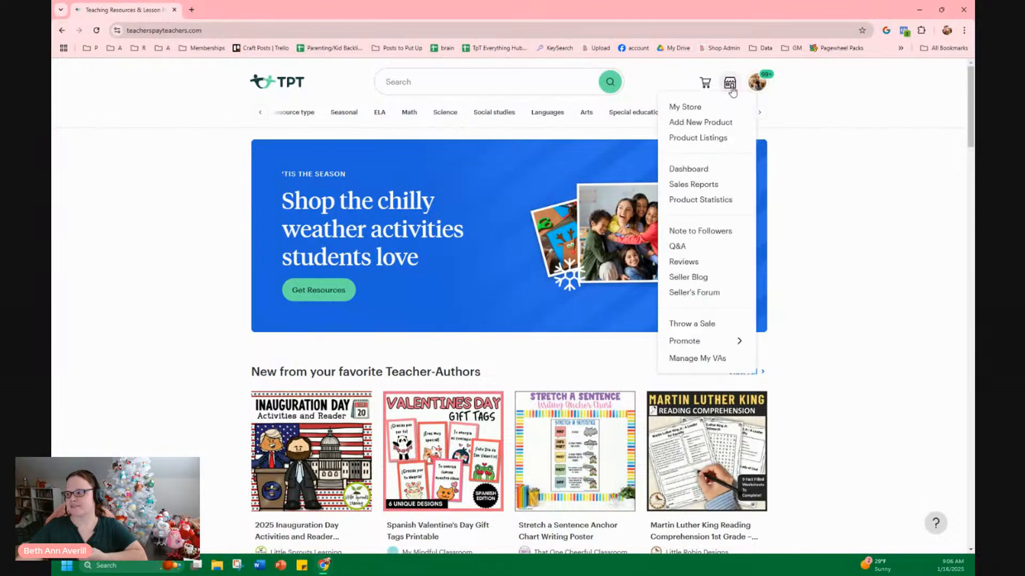
left_click(703, 108)
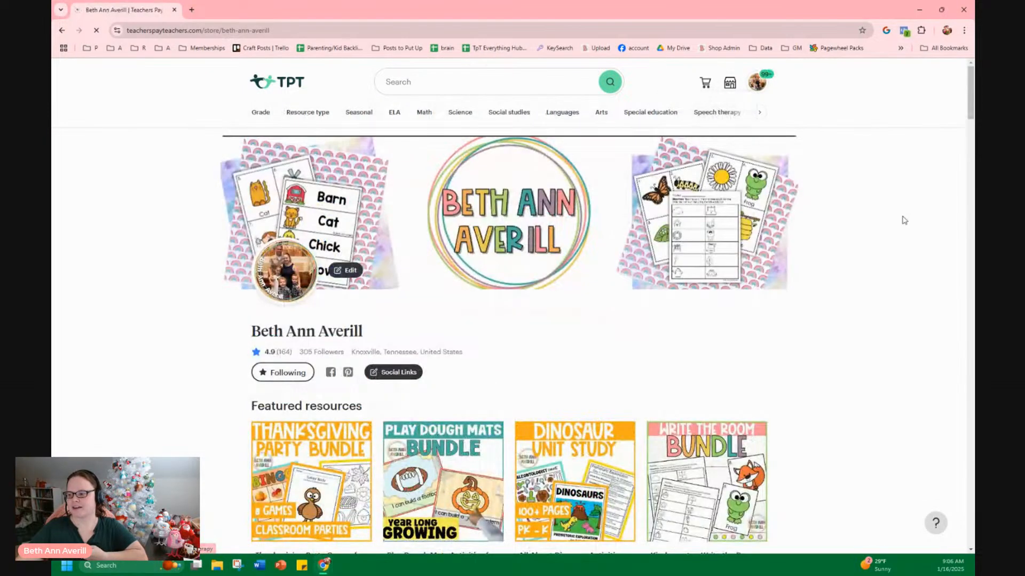
Filter the store's resources to the Valentine's Day category
scroll(898, 222, "down", 2)
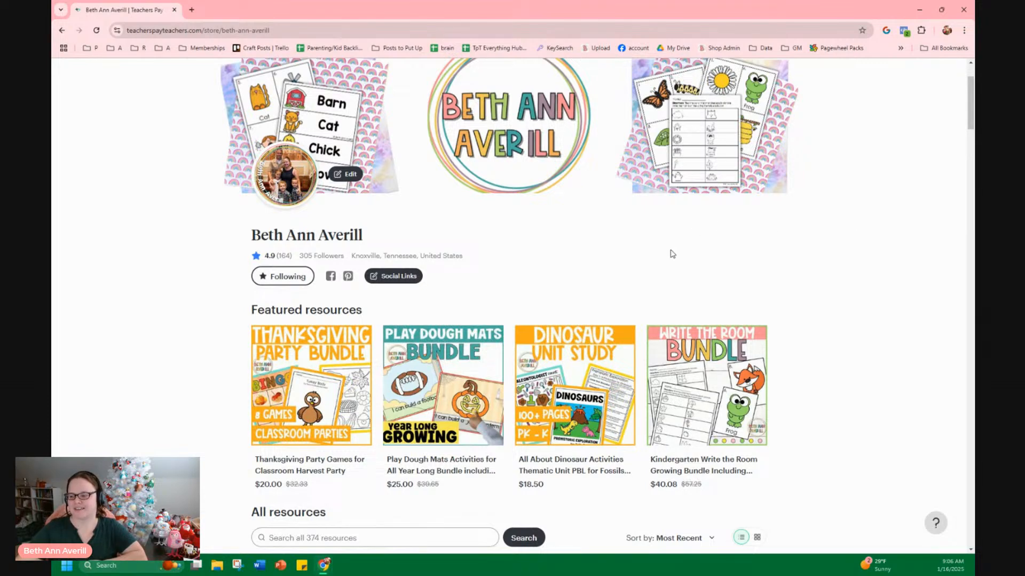
scroll(675, 255, "down", 5)
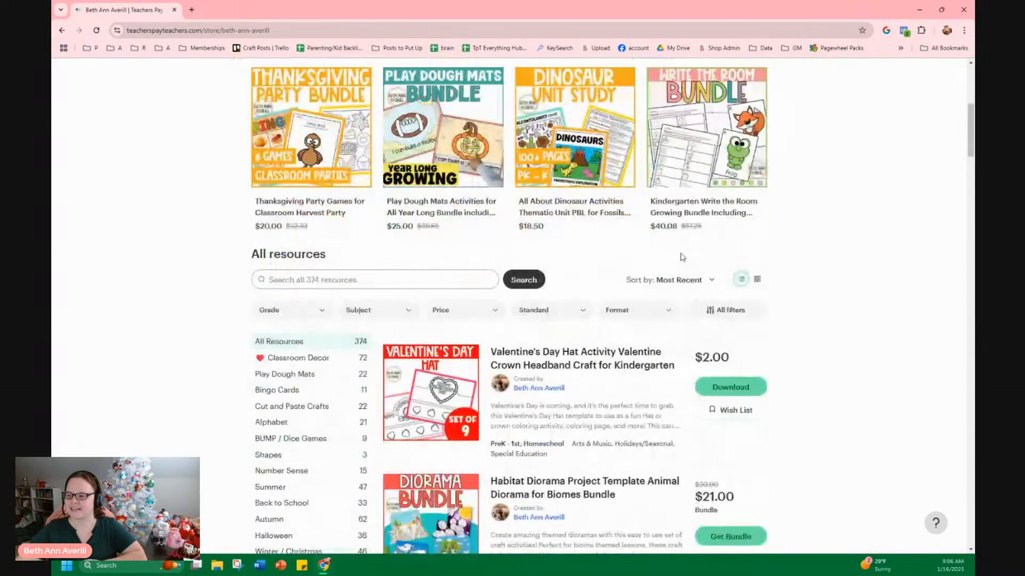
scroll(703, 249, "down", 2)
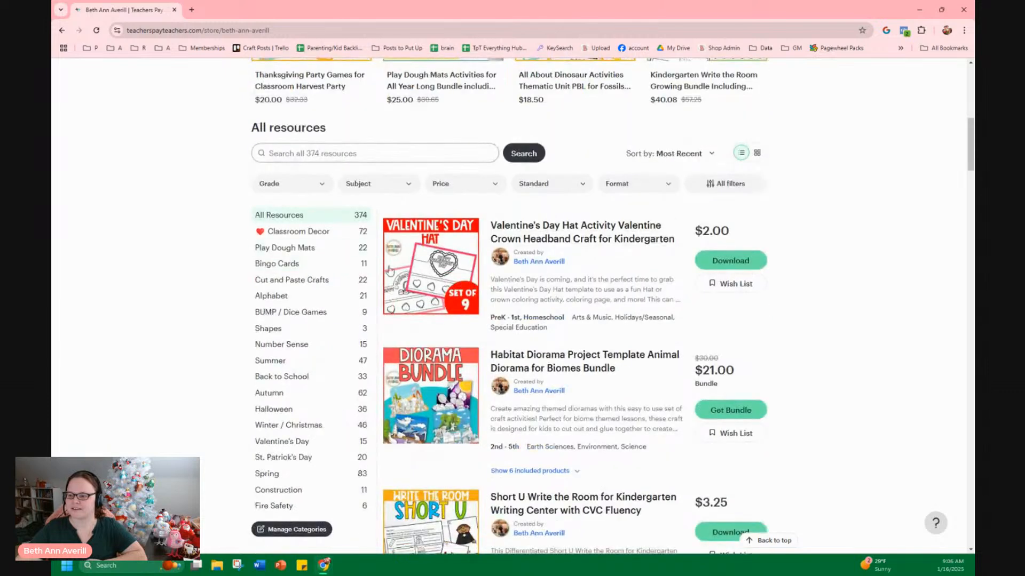
left_click(291, 443)
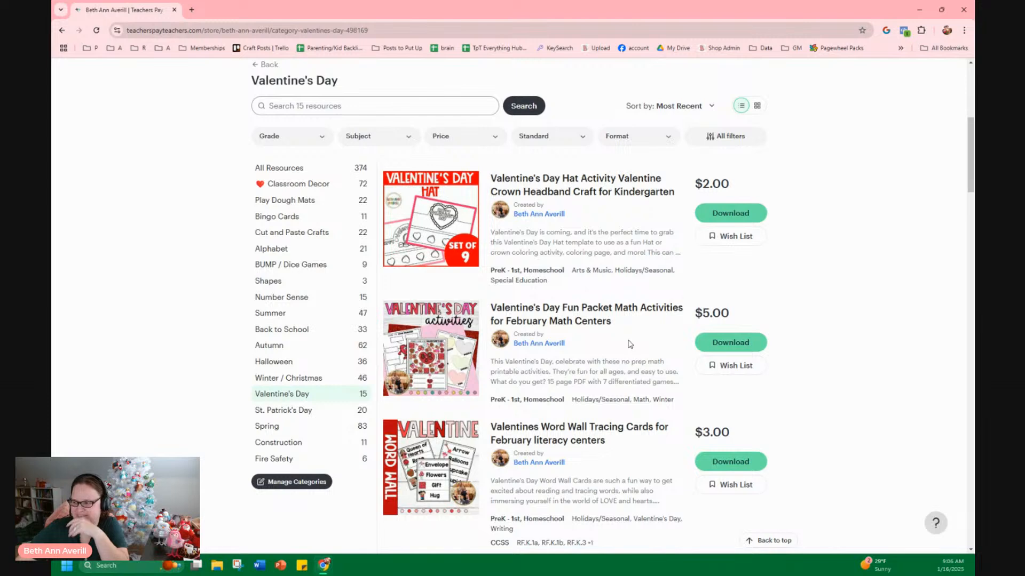
Scroll through the Valentine's Day resources in the store
scroll(628, 346, "down", 3)
scroll(622, 350, "down", 4)
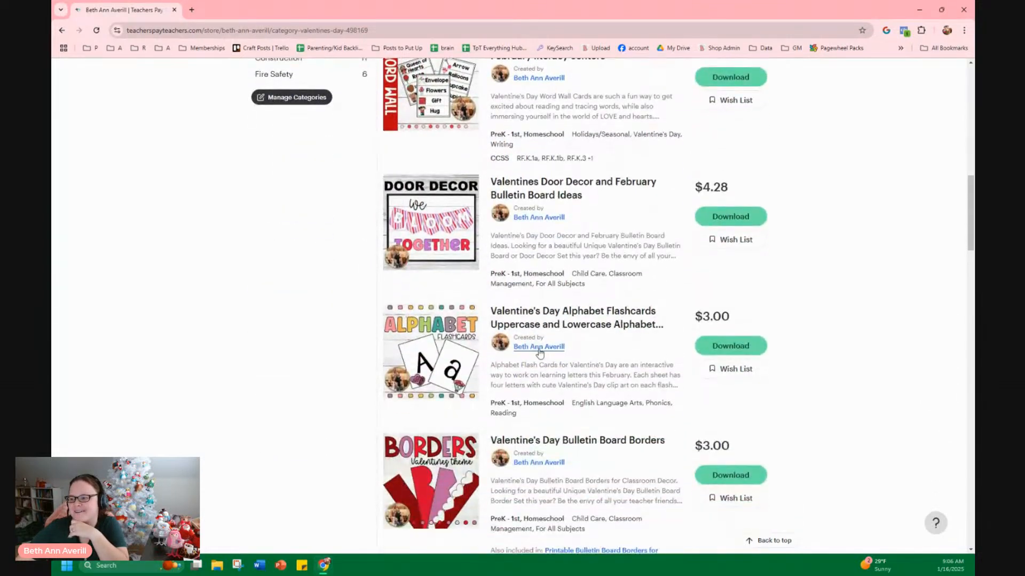
mouse_move(453, 344)
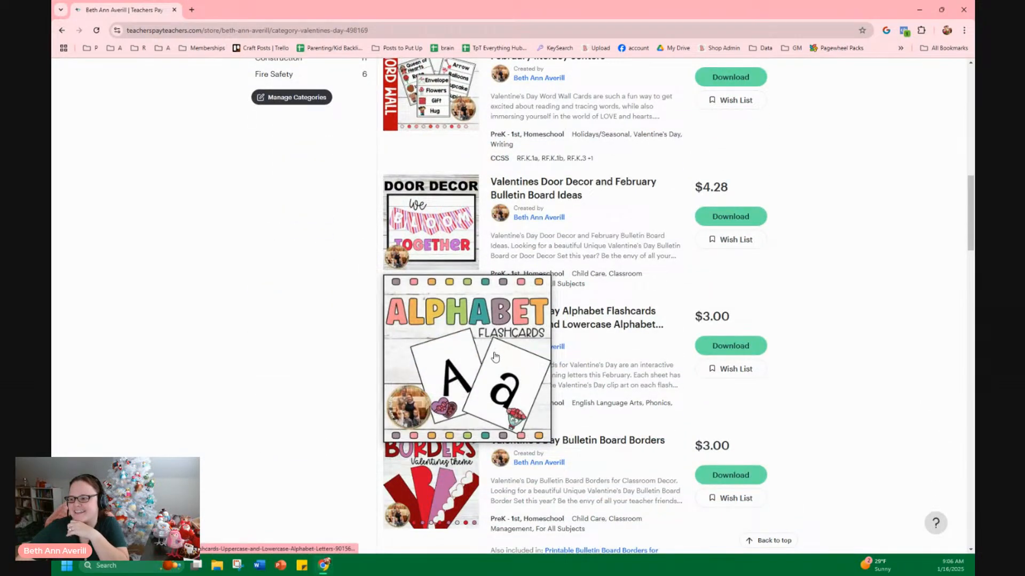
scroll(327, 399, "down", 4)
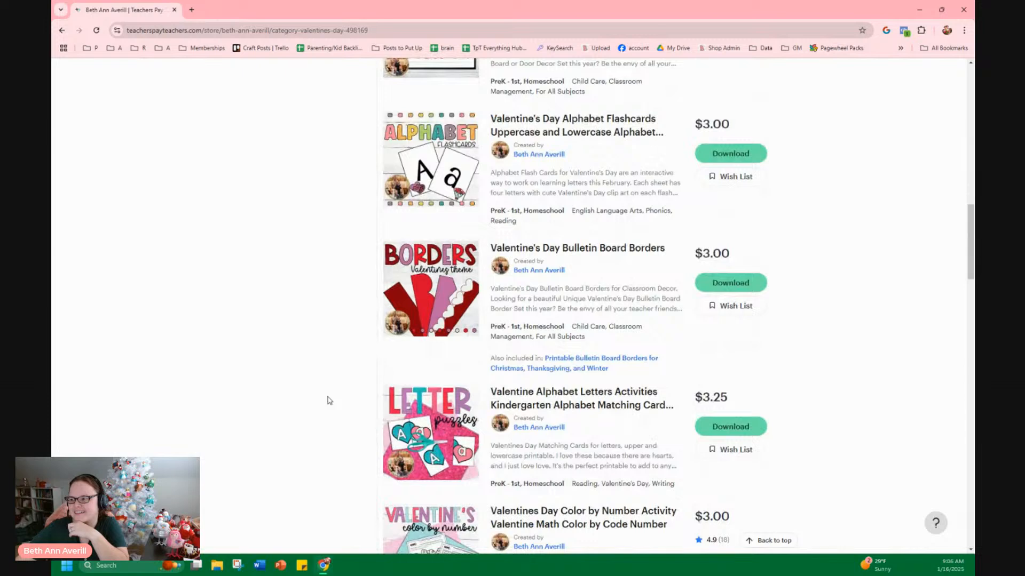
scroll(331, 397, "down", 2)
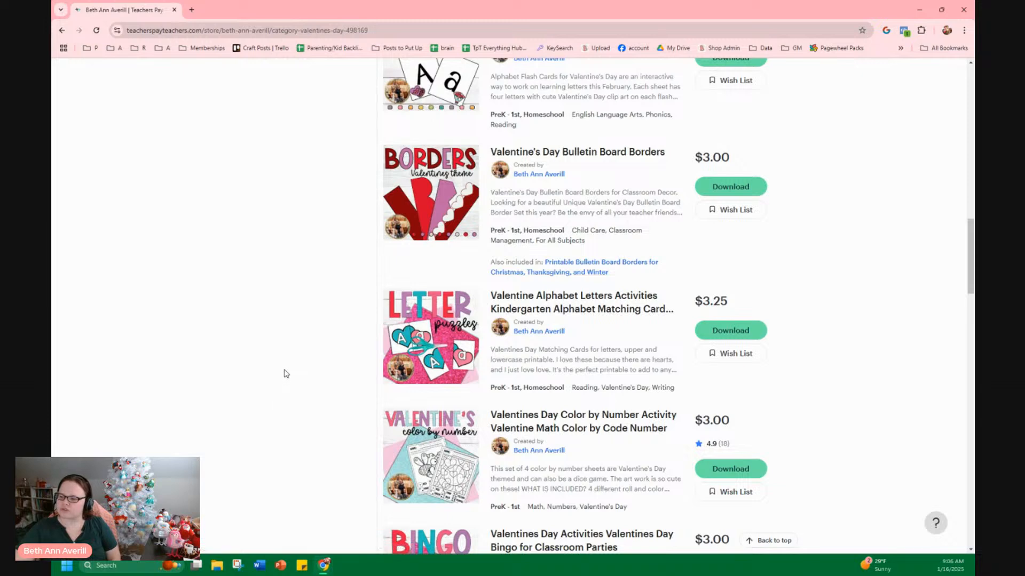
scroll(282, 369, "down", 2)
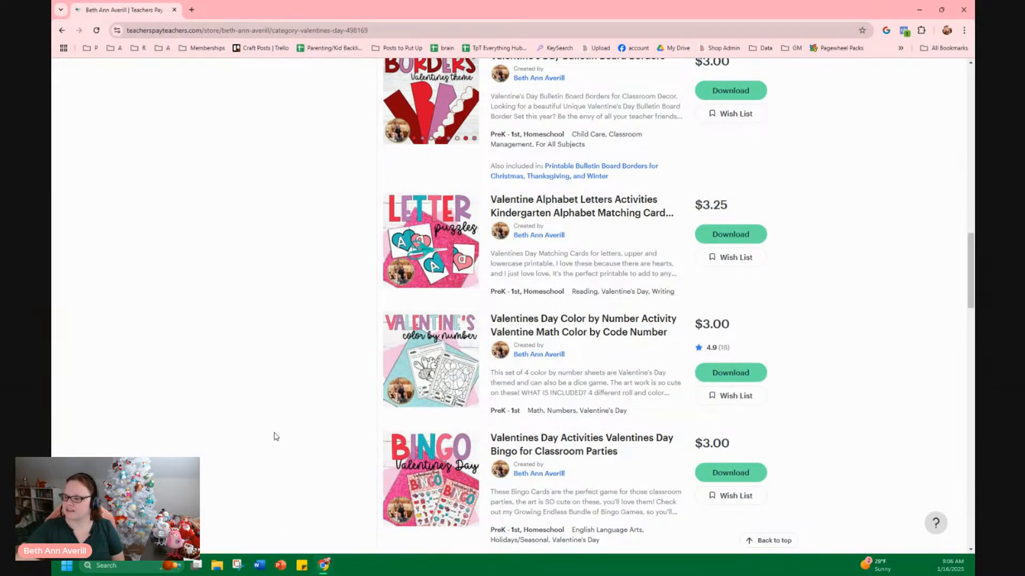
scroll(378, 393, "down", 3)
scroll(366, 436, "down", 2)
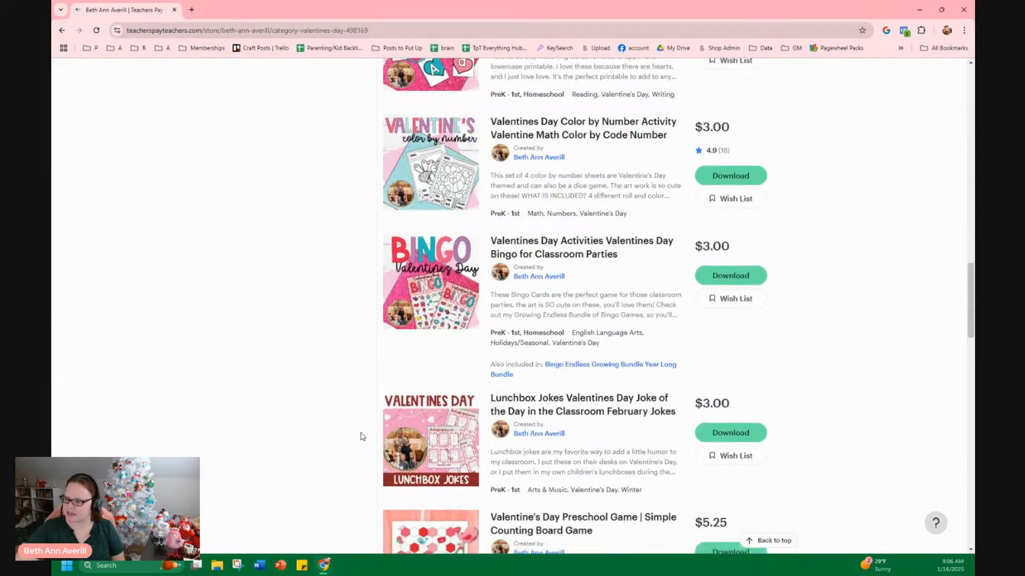
scroll(335, 428, "down", 6)
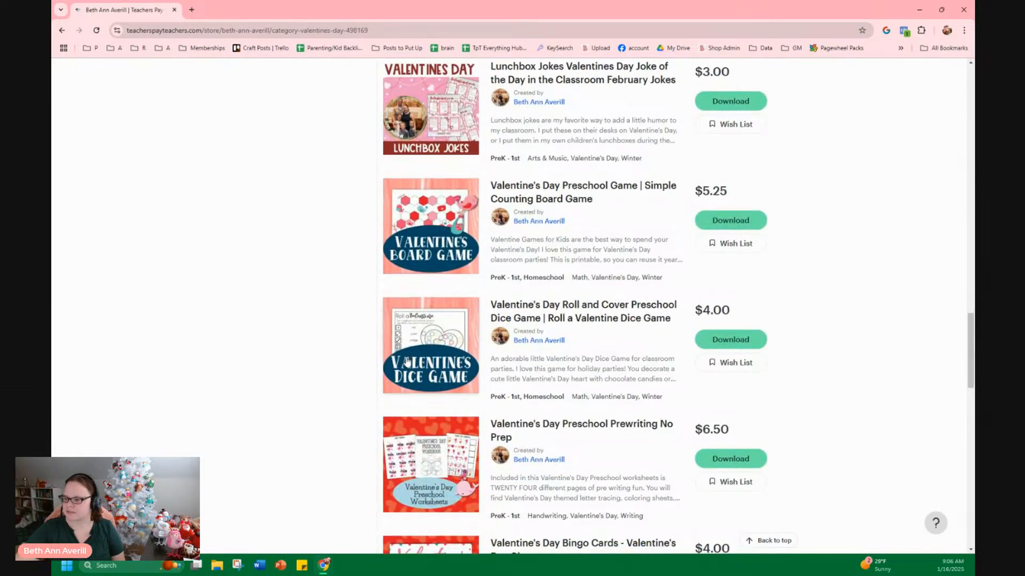
scroll(447, 489, "down", 5)
scroll(432, 491, "down", 2)
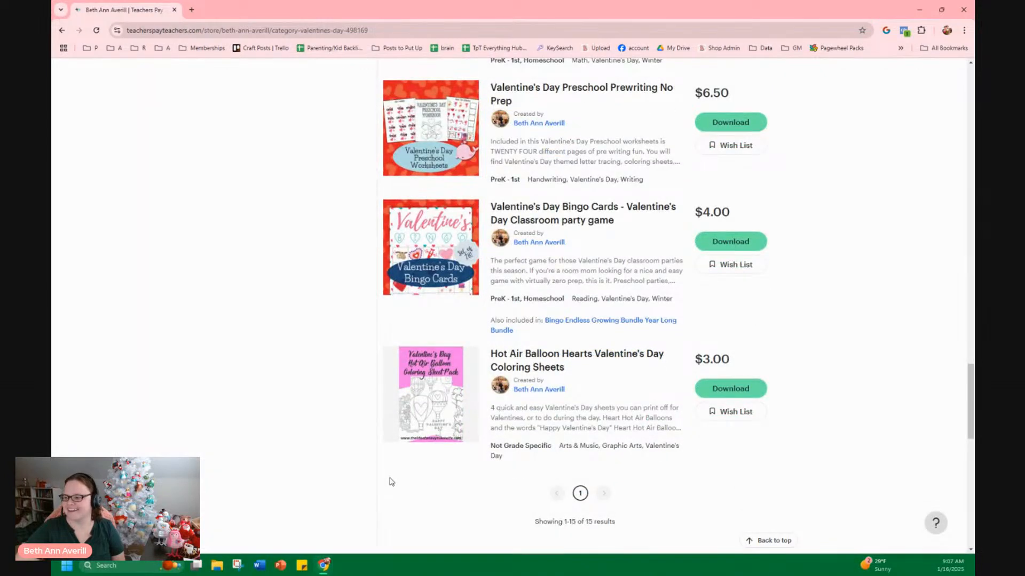
mouse_move(391, 347)
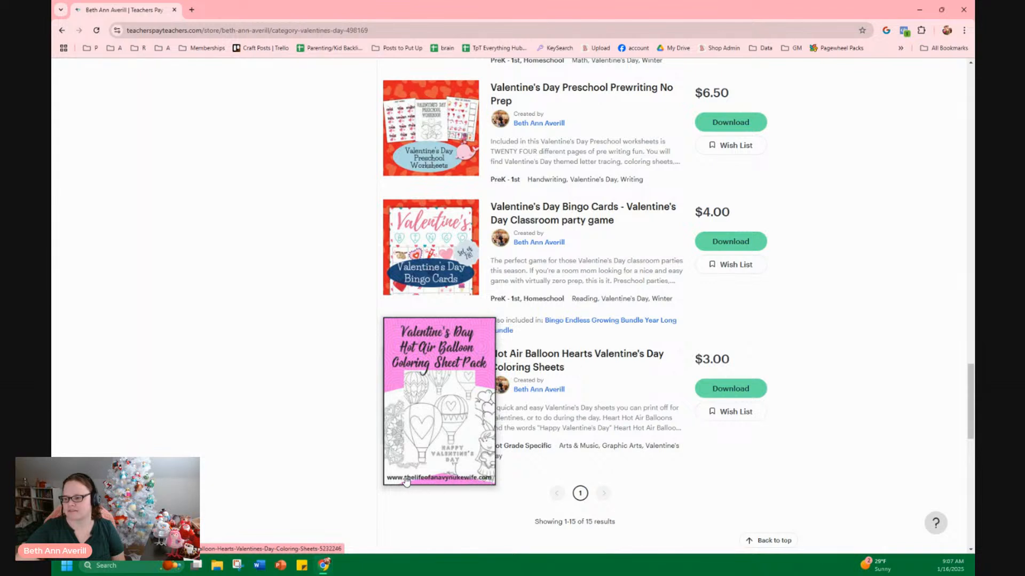
Visit thelifeofanavynukewife.com in a new tab, then close that tab
left_click(191, 10)
type("the")
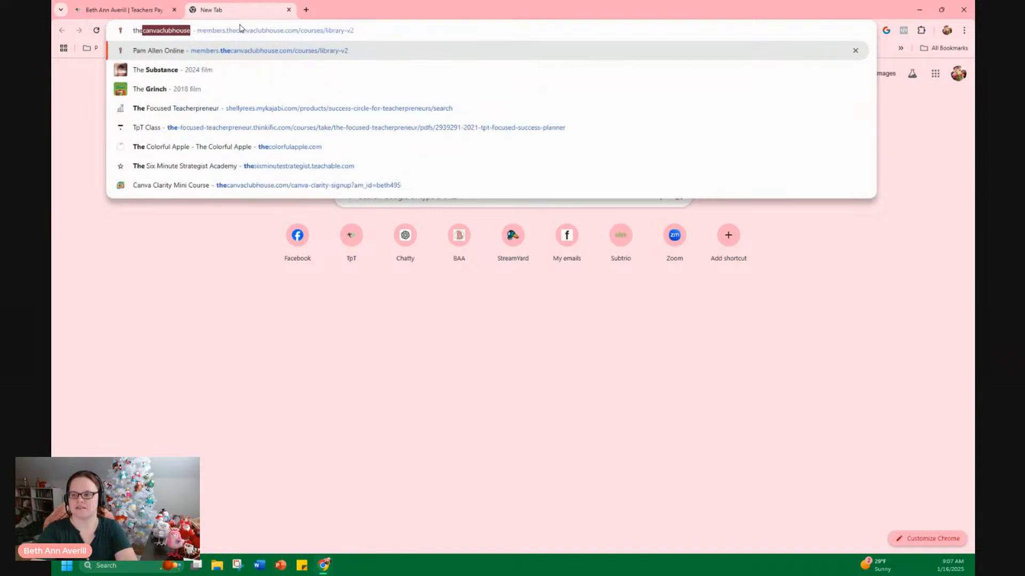
type("lifeof")
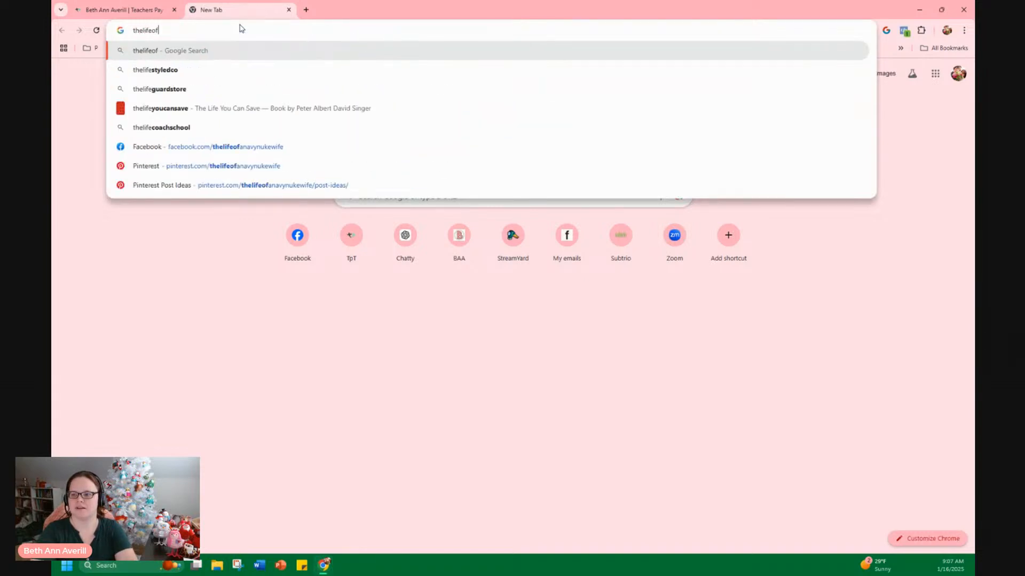
type("anavynukewife.com")
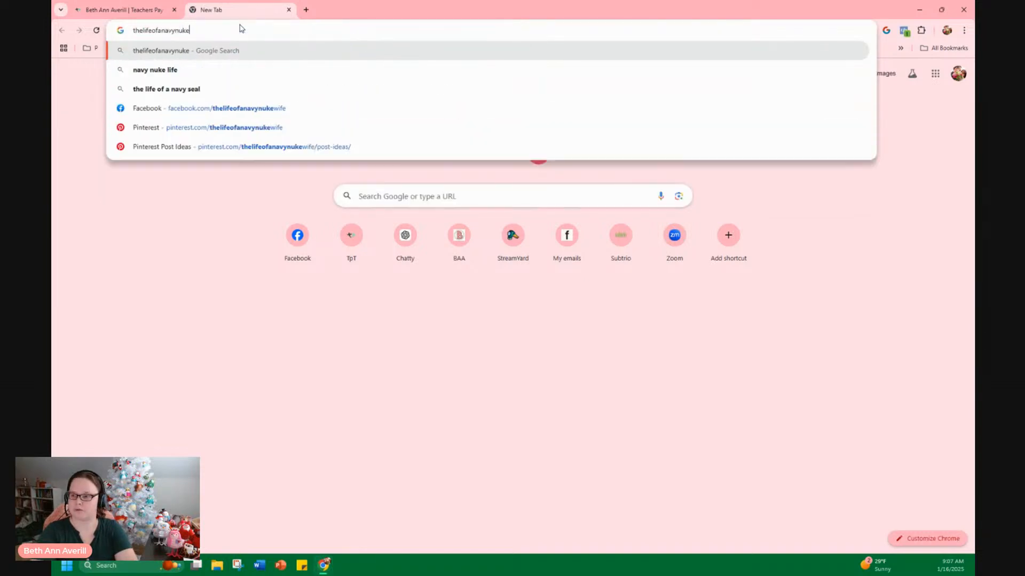
key("Return")
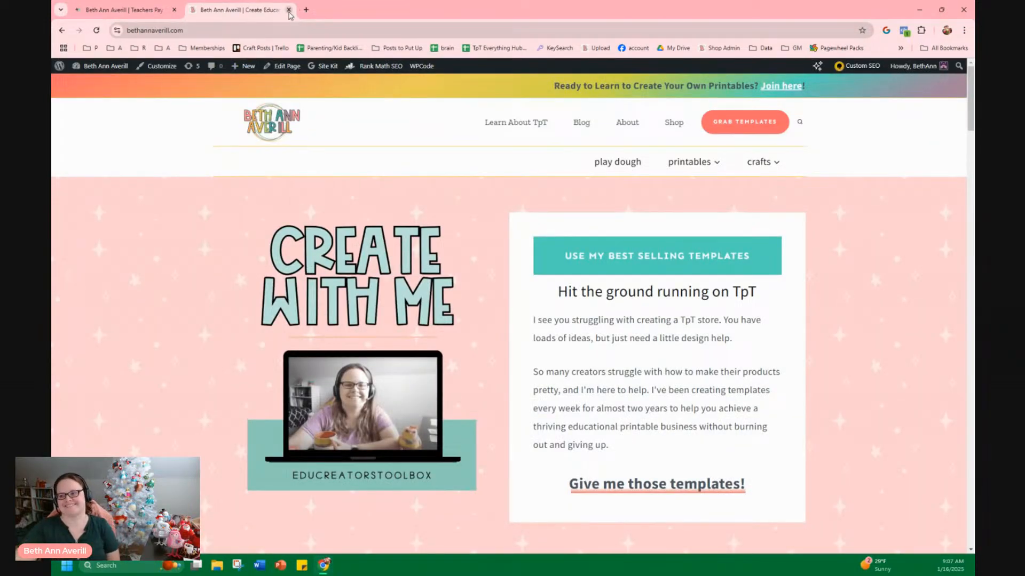
key("ctrl+w")
mouse_move(453, 384)
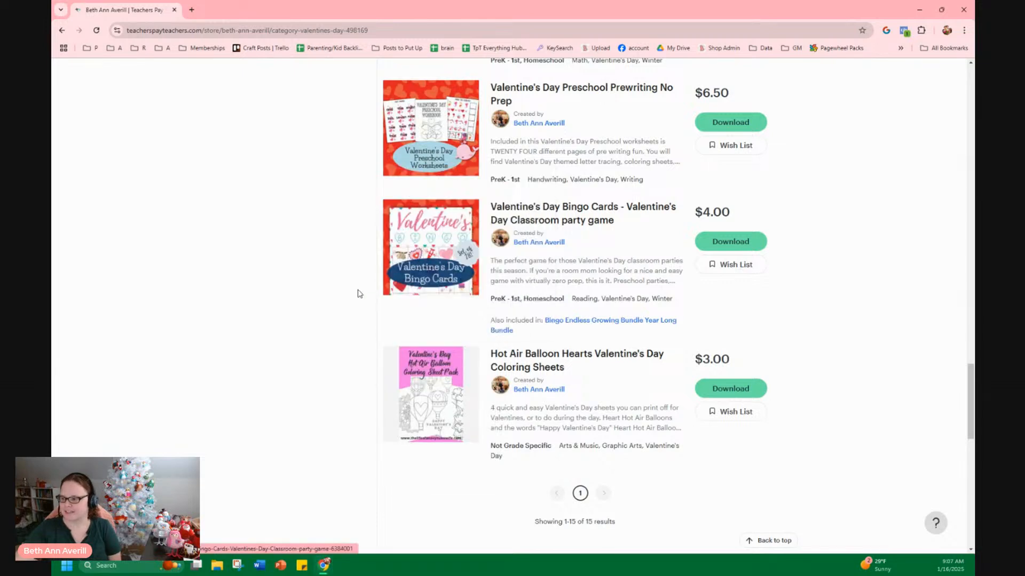
Scroll back up the Valentine's Day results and open the Valentine's Day Preschool Game | Simple Counting Board Game listing
scroll(329, 322, "up", 12)
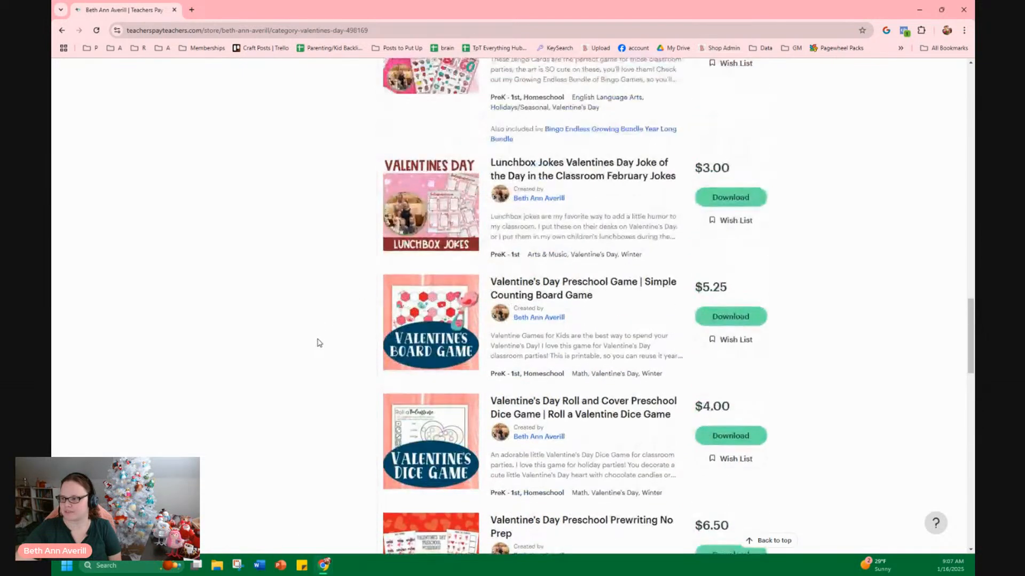
mouse_move(465, 293)
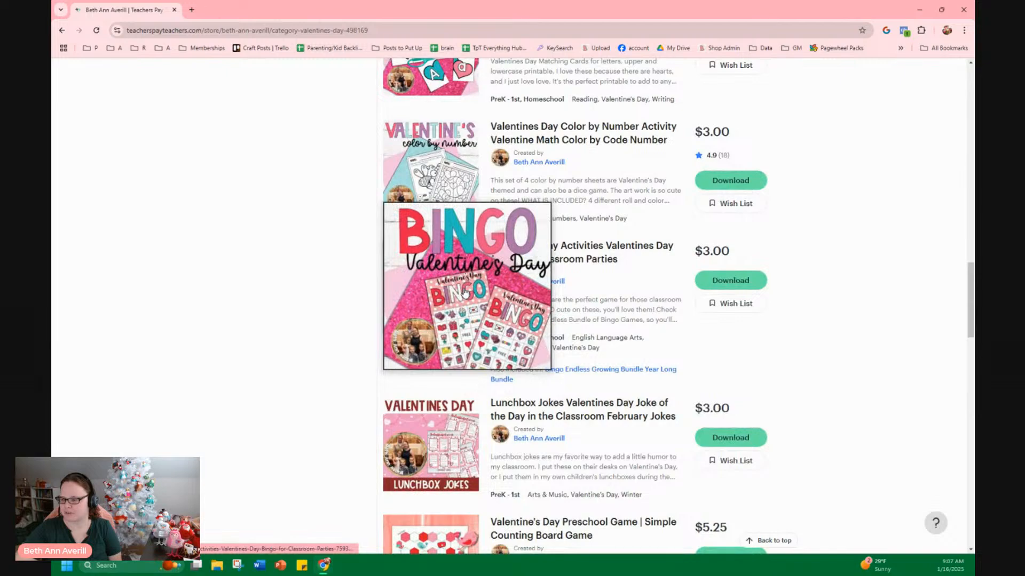
scroll(465, 293, "down", 12)
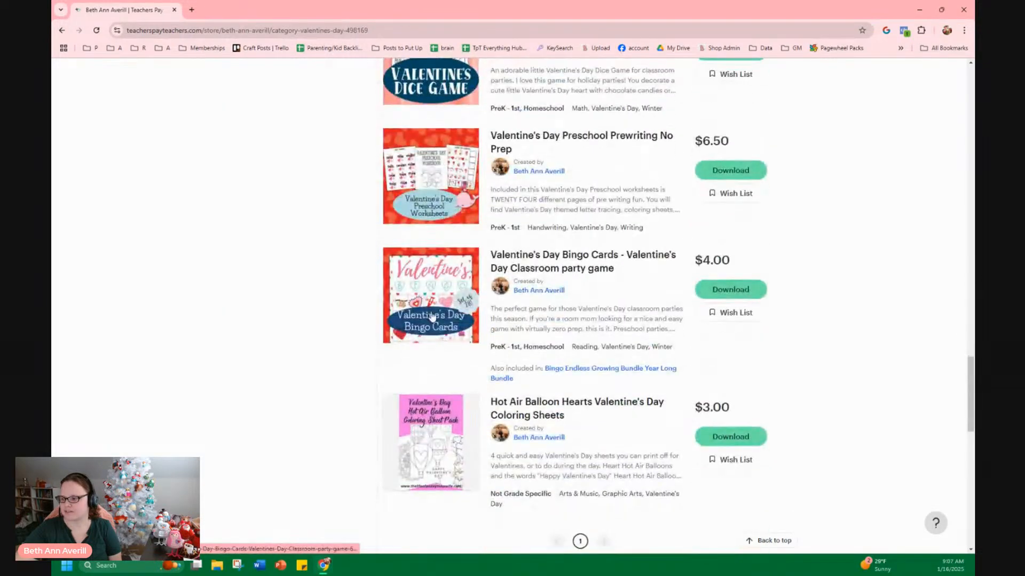
scroll(355, 343, "up", 1)
scroll(355, 343, "up", 5)
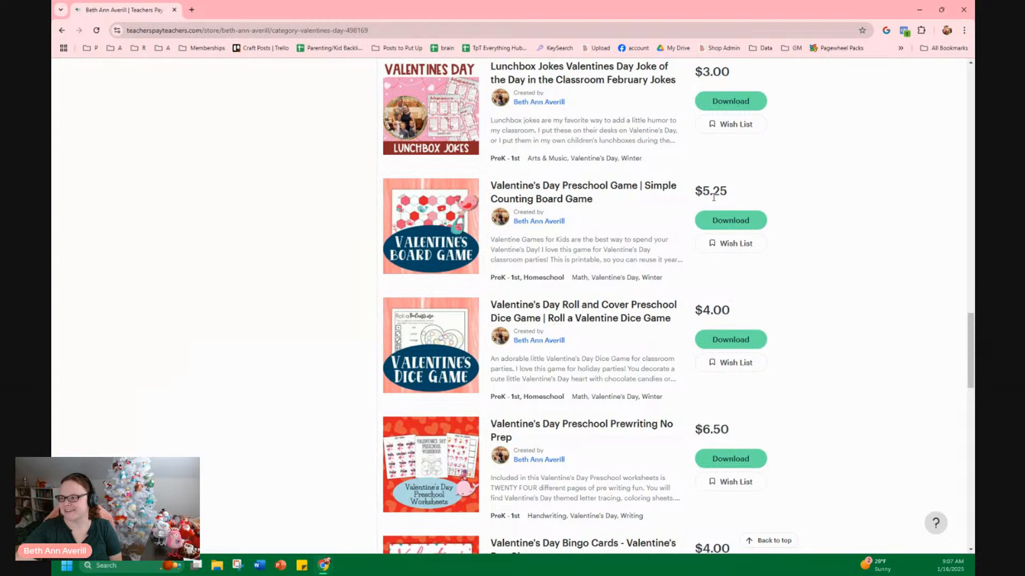
left_click_drag(703, 189, 730, 192)
left_click(729, 192)
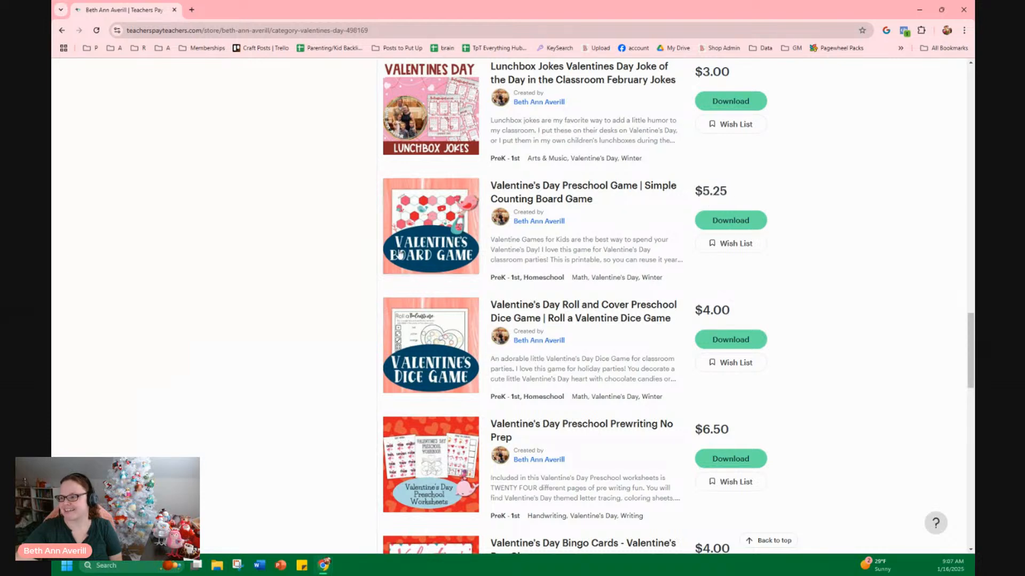
mouse_move(398, 203)
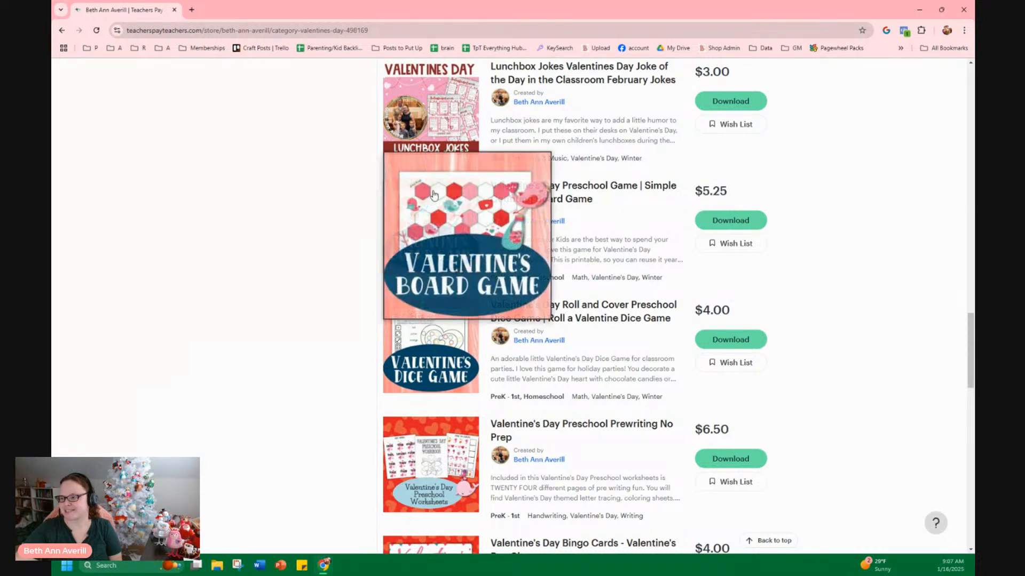
left_click(552, 200)
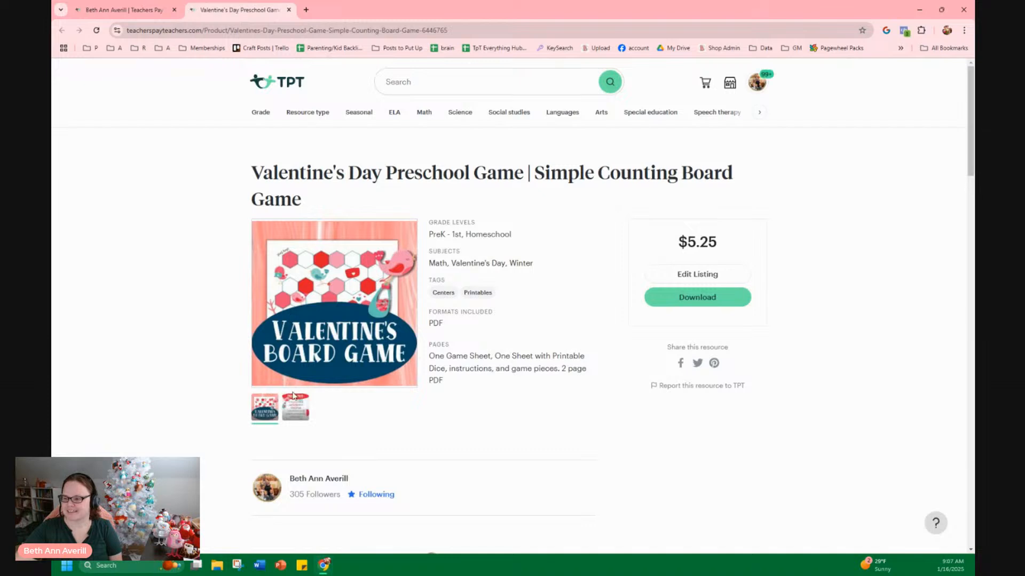
View the listing's second preview image and read its pages details and description
left_click(295, 407)
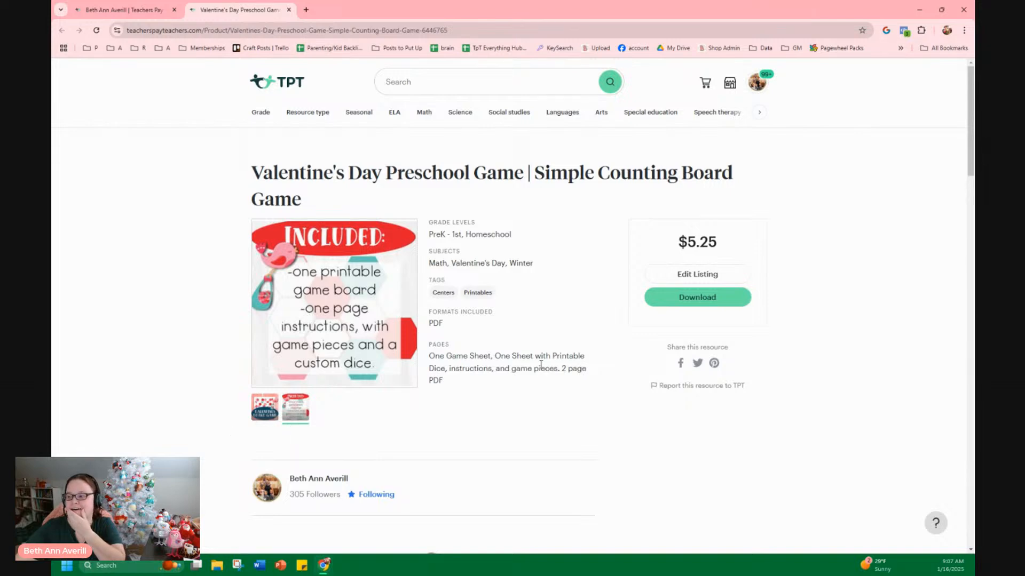
triple_click(441, 356)
left_click(457, 385)
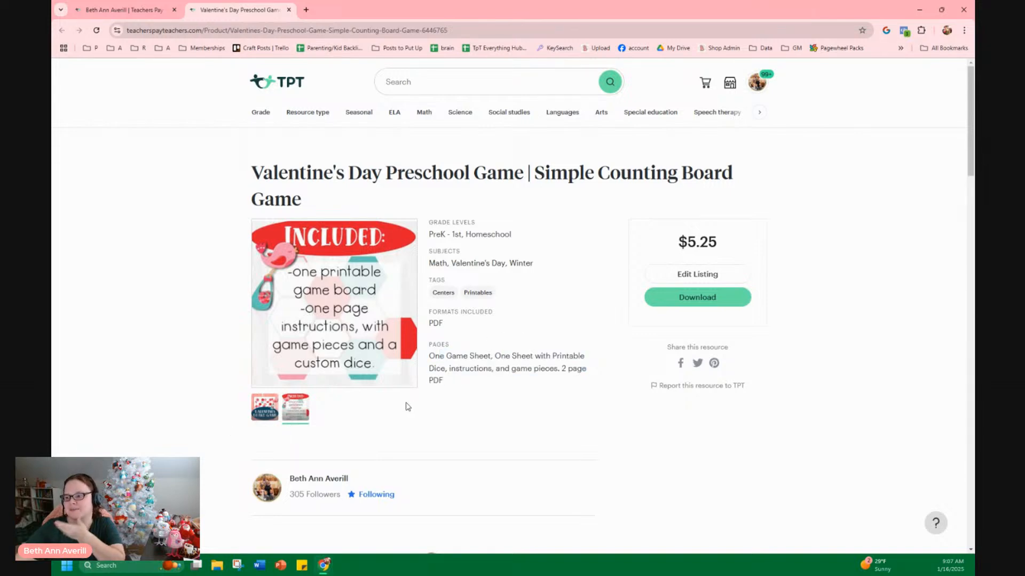
scroll(405, 407, "down", 3)
scroll(404, 407, "down", 8)
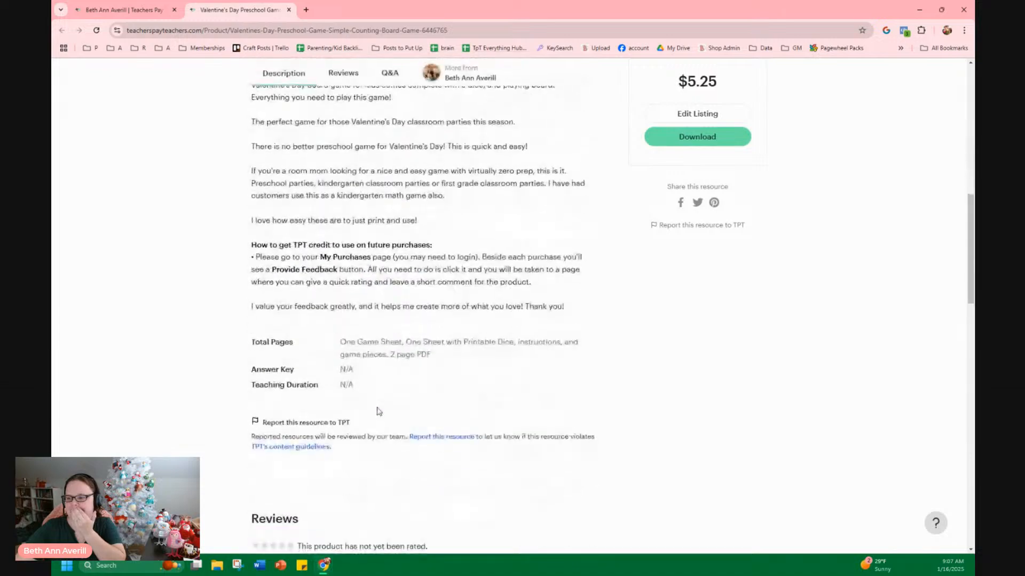
scroll(508, 366, "up", 10)
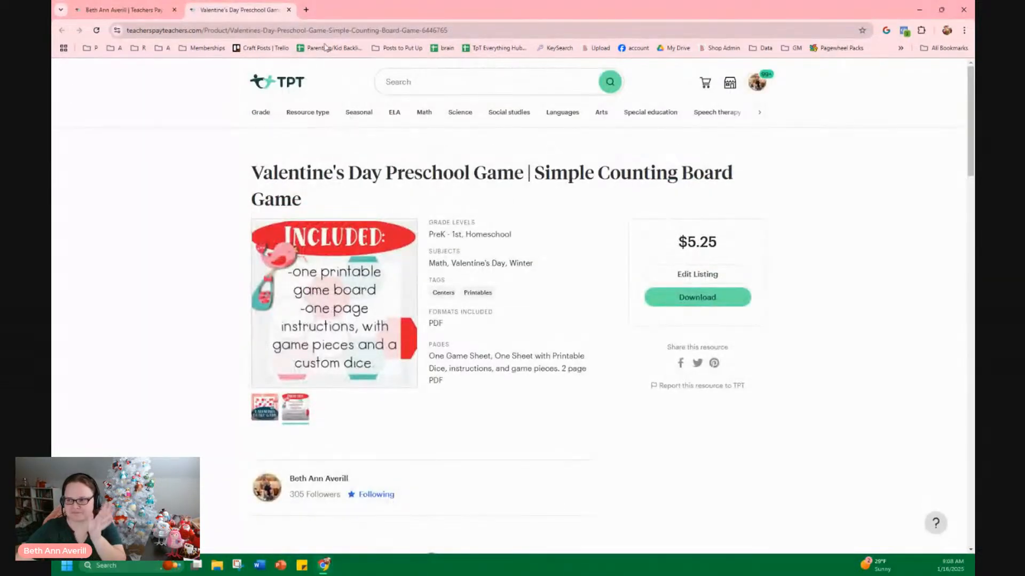
Close the listing tab and return to the top of the Valentine's Day store page
left_click(288, 10)
scroll(316, 489, "up", 12)
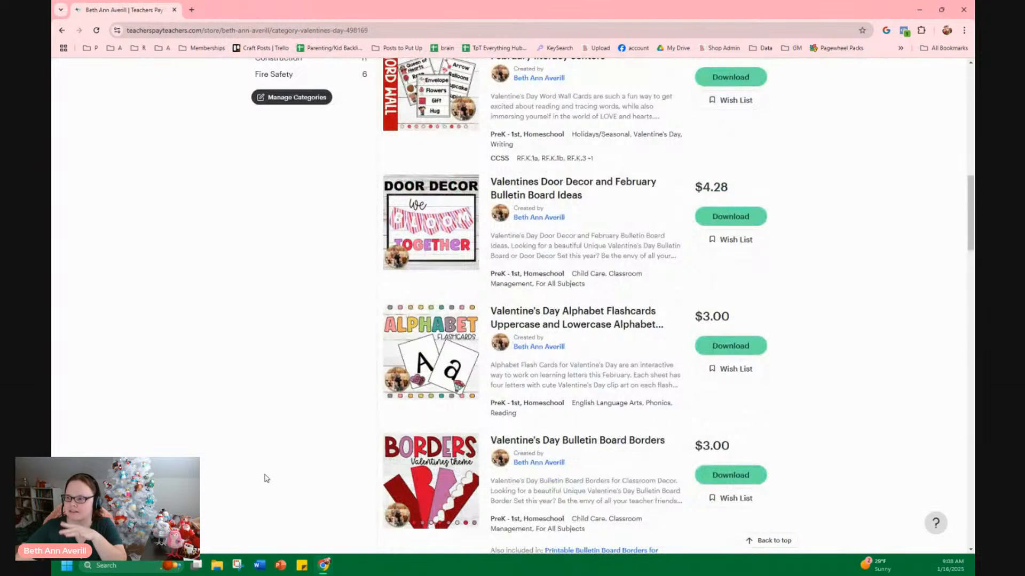
scroll(266, 471, "up", 7)
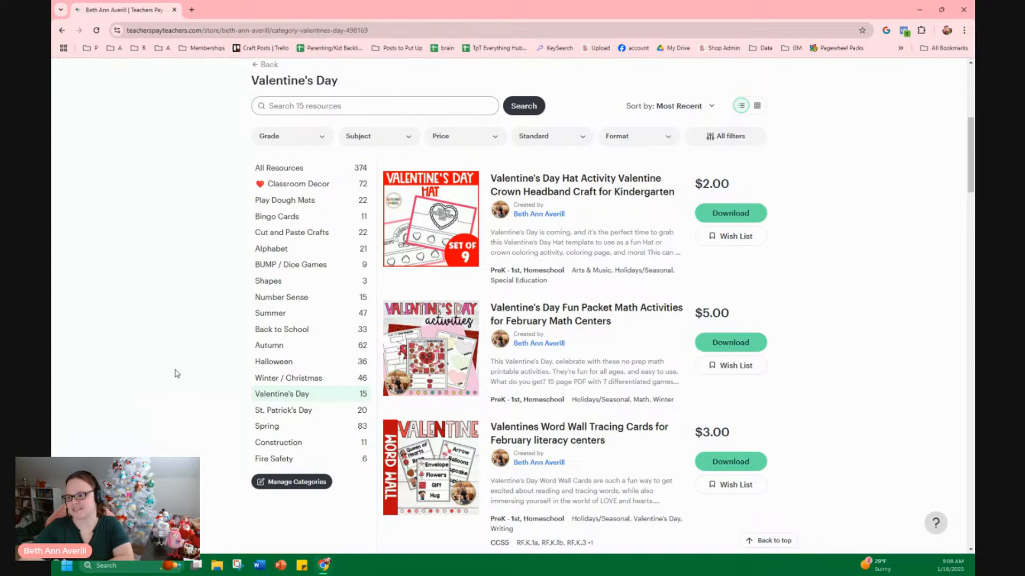
scroll(173, 362, "up", 2)
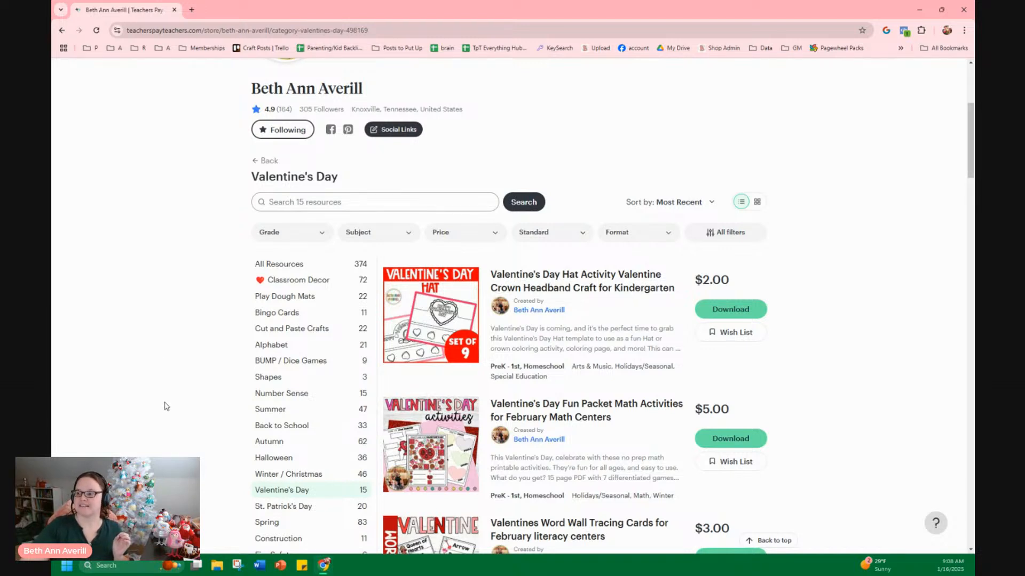
scroll(165, 404, "down", 2)
scroll(166, 401, "up", 1)
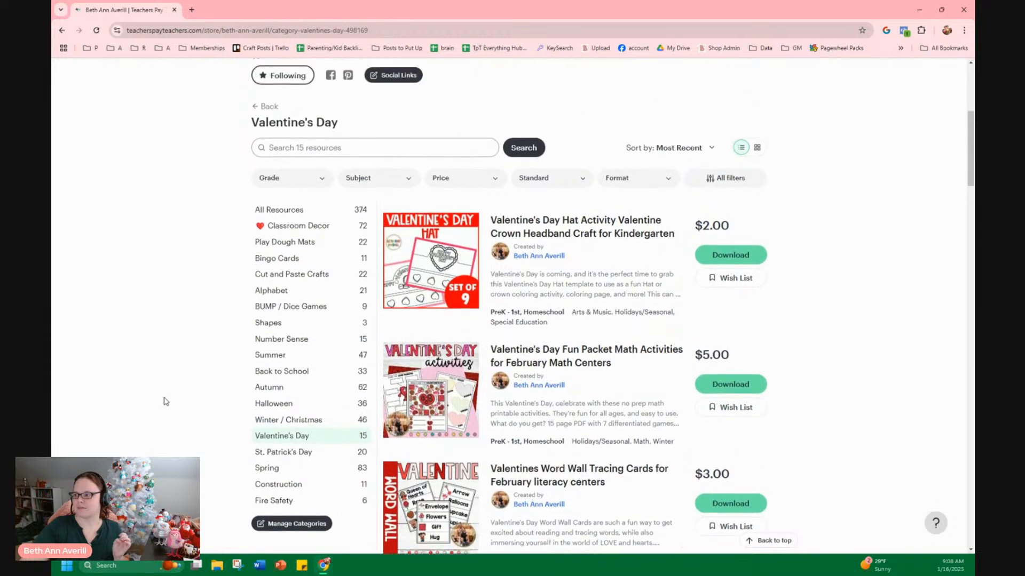
scroll(169, 380, "up", 5)
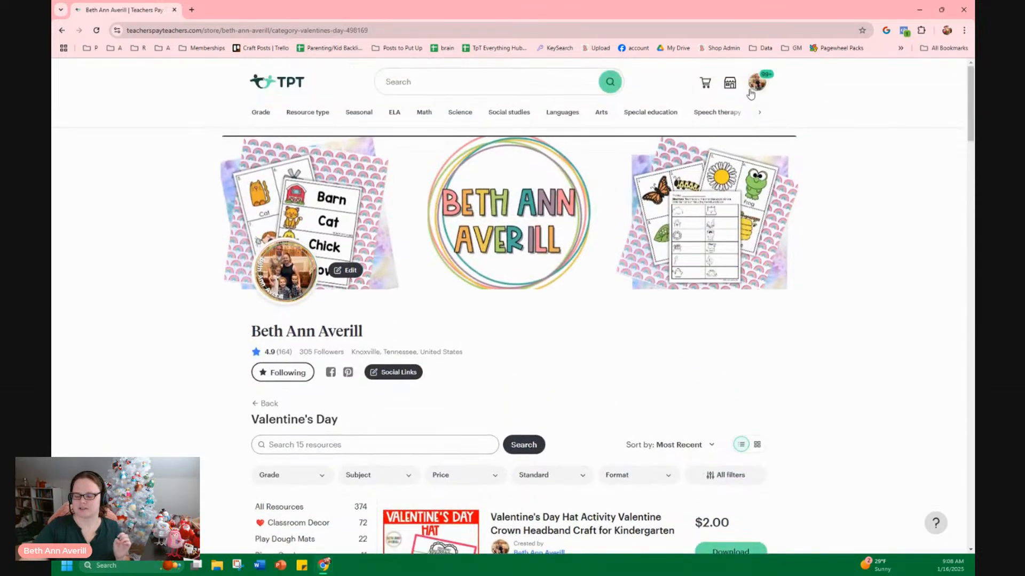
Search the Valentine's Day category for student binder
left_click(321, 445)
type("st")
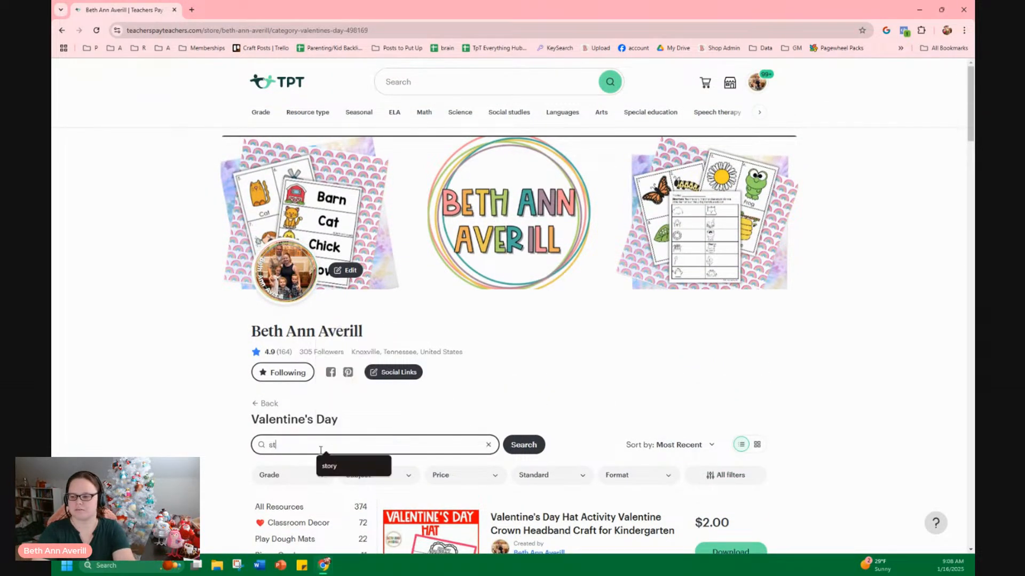
type("udent binder")
key("Return")
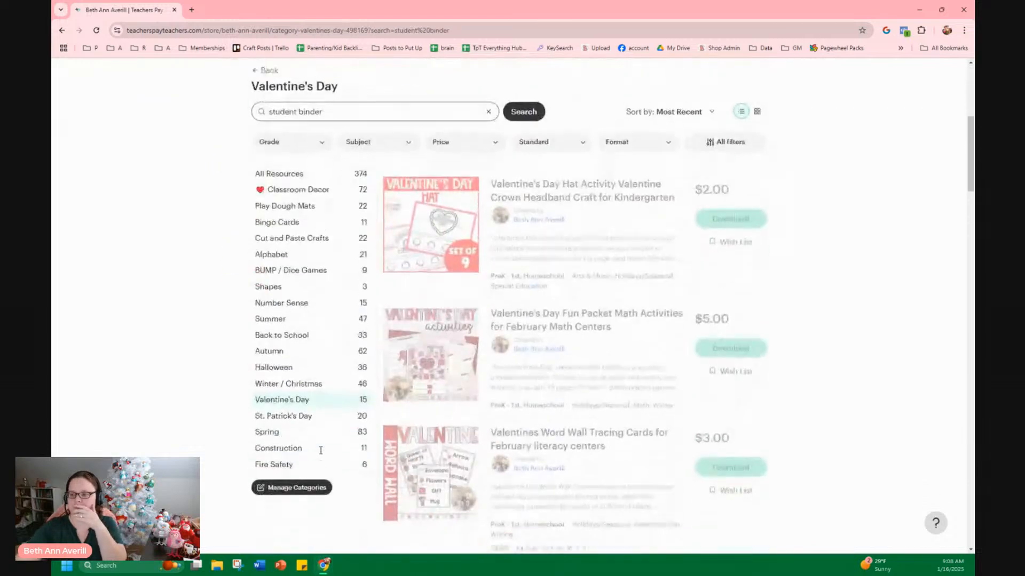
Go back to all store resources and search them for student binder
scroll(302, 207, "up", 3)
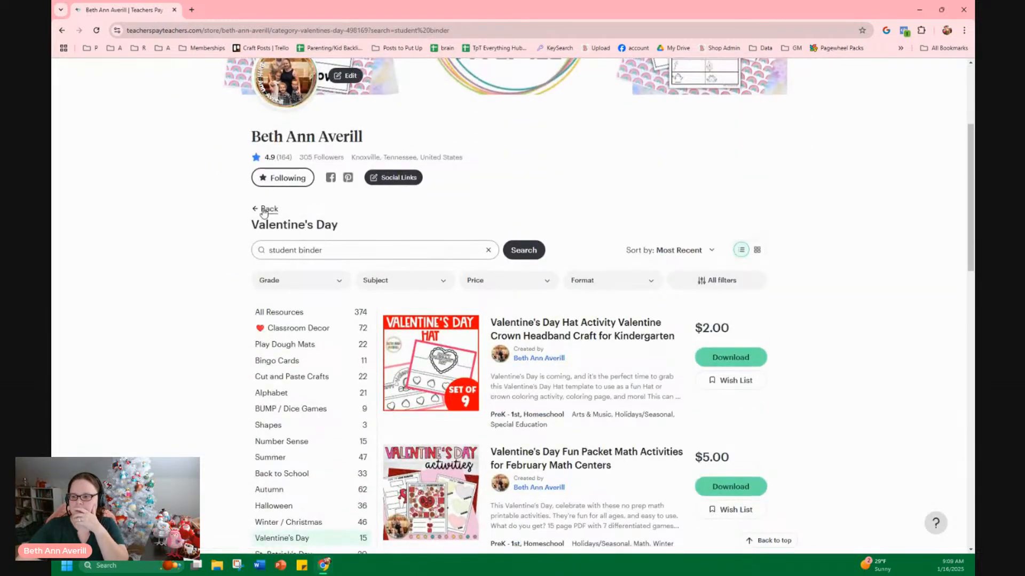
left_click(264, 210)
scroll(394, 283, "down", 5)
scroll(393, 283, "up", 3)
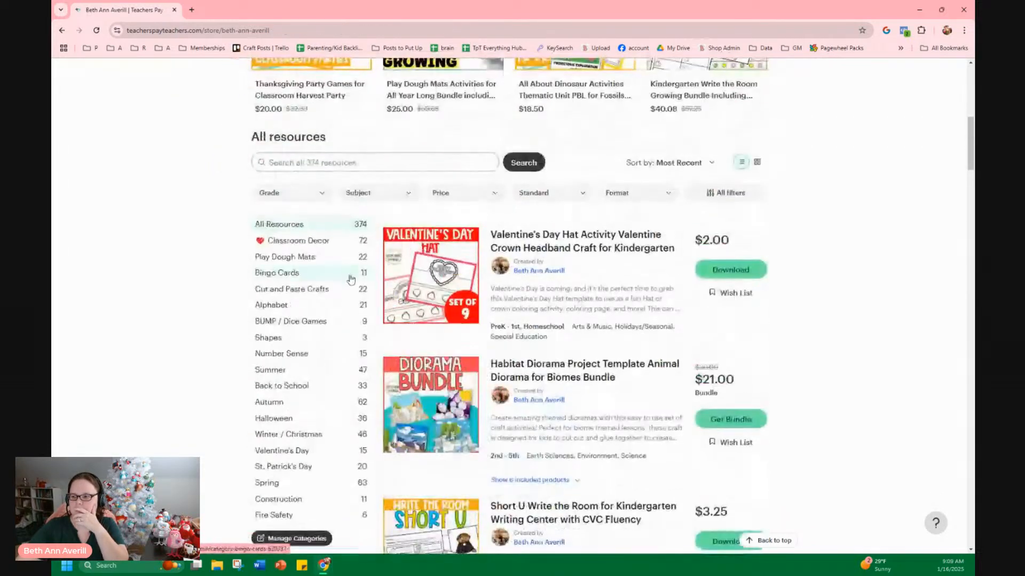
left_click(329, 169)
type("student binder")
key("Return")
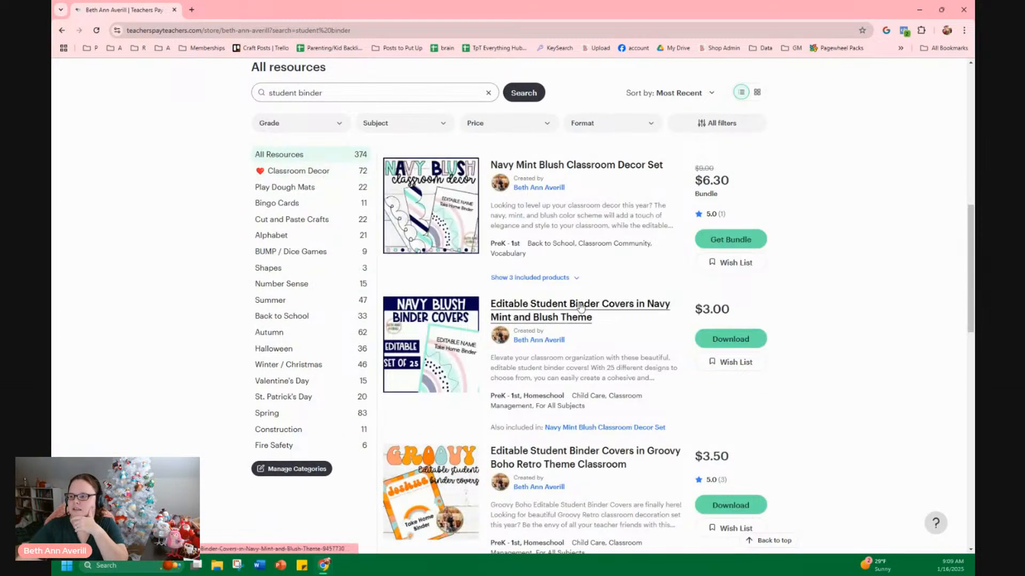
Open the Editable Student Binder Covers in Groovy Boho Retro Theme Classroom listing and view its preview
scroll(526, 286, "down", 5)
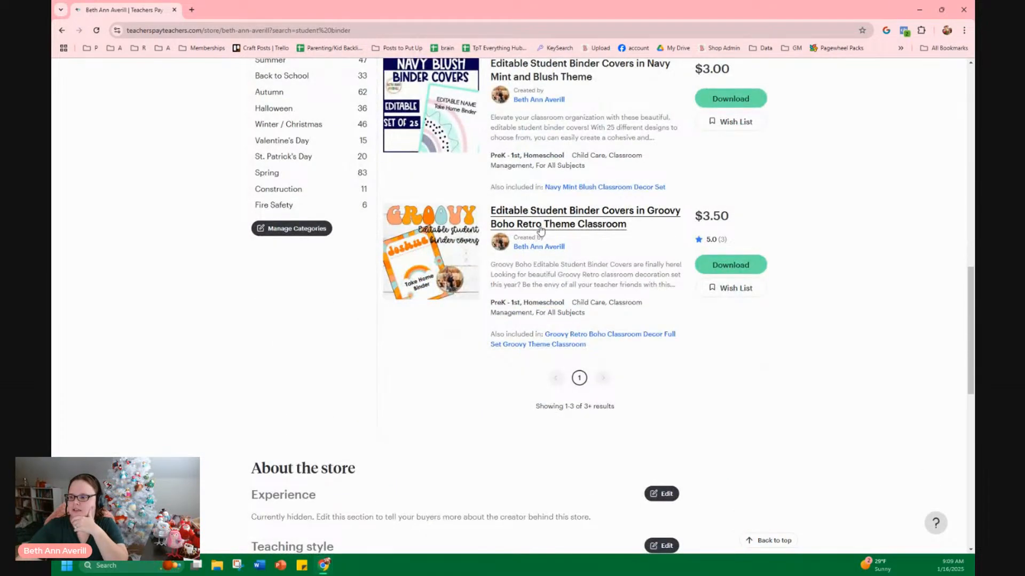
left_click(539, 231)
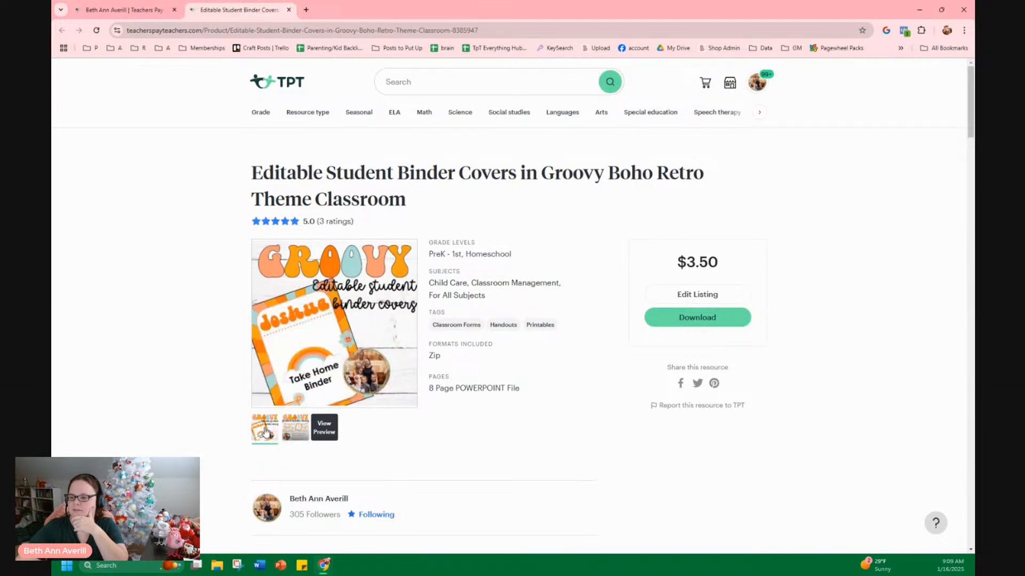
left_click(324, 430)
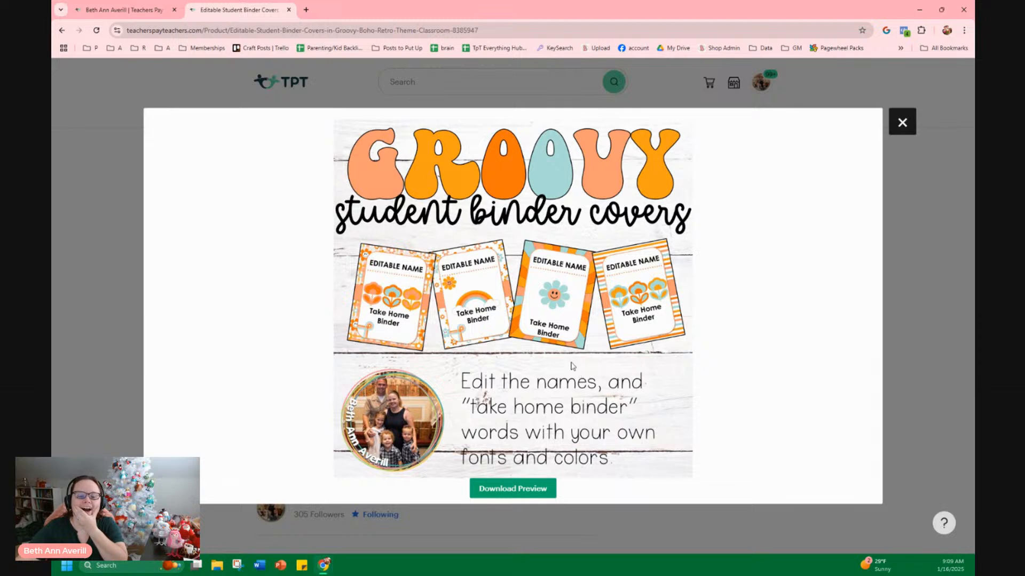
left_click(902, 123)
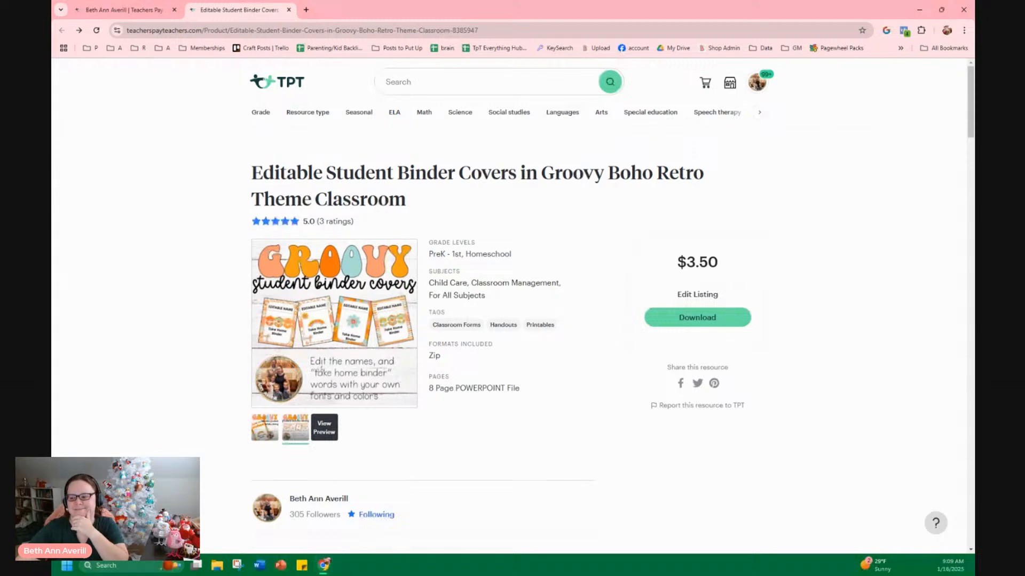
Open the Groovy Retro Boho Classroom Decor Full Set bundle that includes the binder covers
left_click(262, 439)
scroll(322, 460, "down", 6)
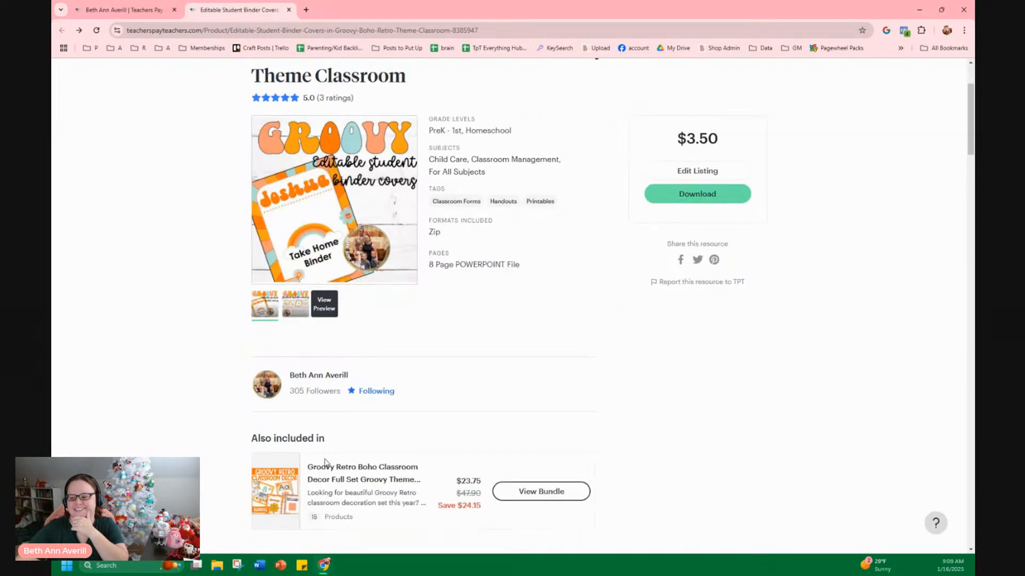
left_click(331, 308)
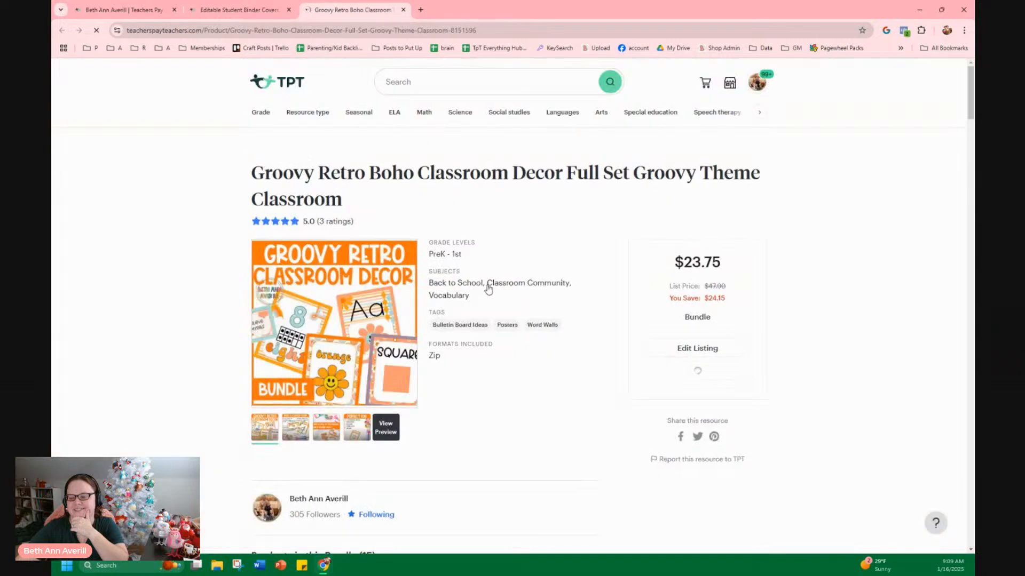
Browse the bundle's thumbnail images and page through its bundle overview preview
left_click(357, 427)
left_click(298, 441)
left_click(356, 430)
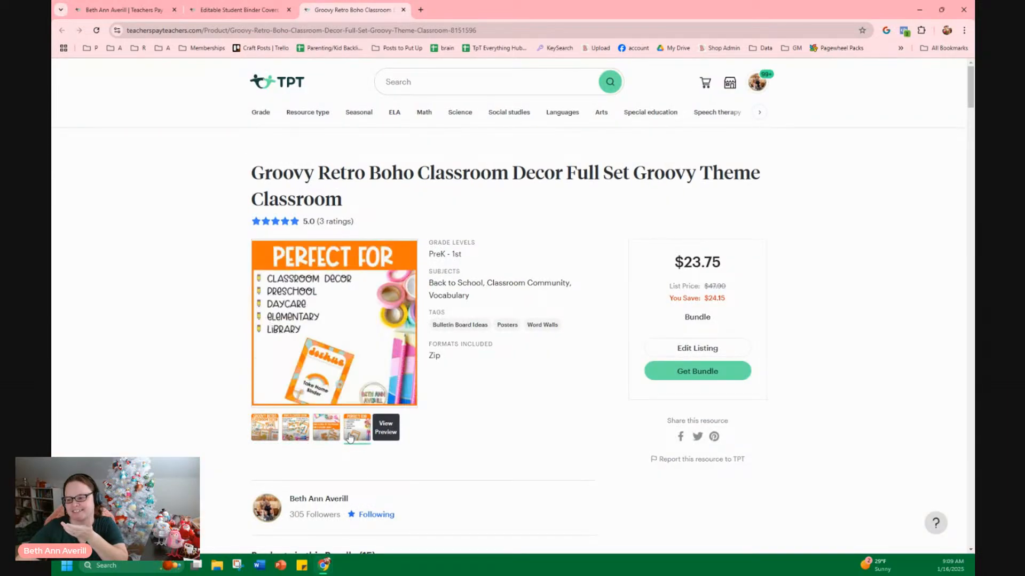
left_click(385, 427)
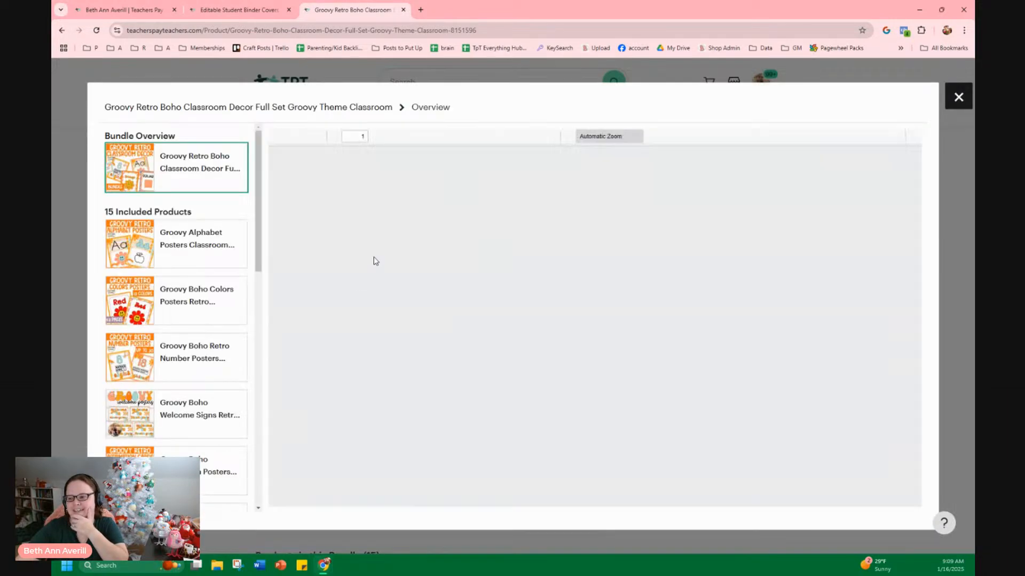
scroll(674, 336, "down", 3)
scroll(674, 336, "down", 15)
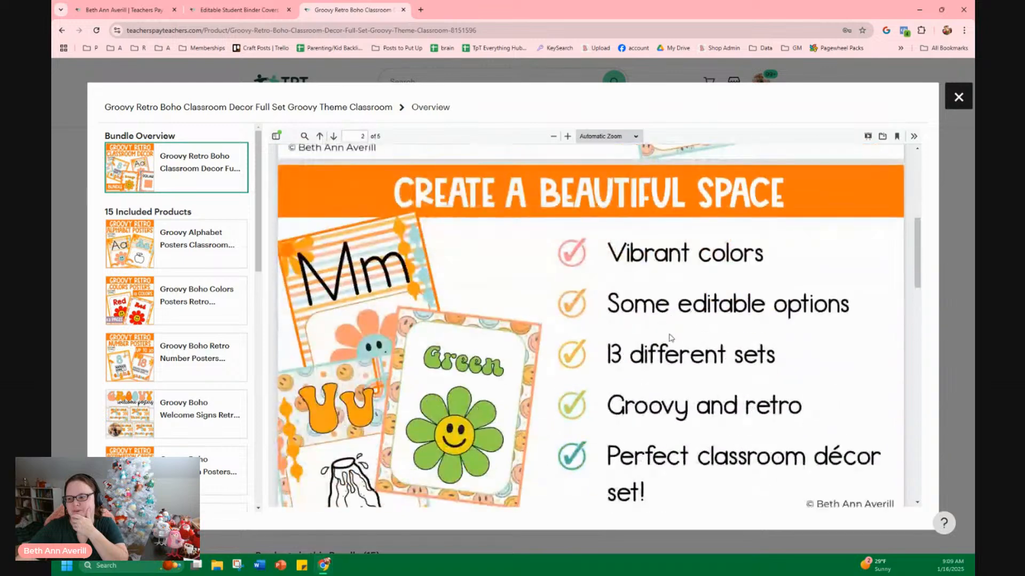
scroll(674, 337, "down", 4)
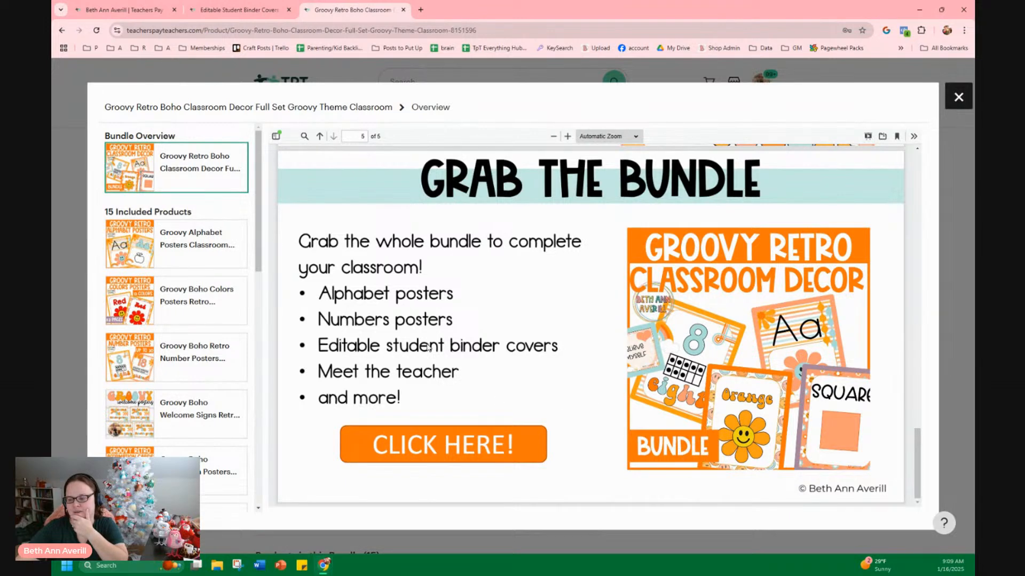
scroll(167, 446, "down", 1)
Preview the bundle's Groovy Boho Affirmation Posters product, then close the preview and the bundle tab
left_click(170, 440)
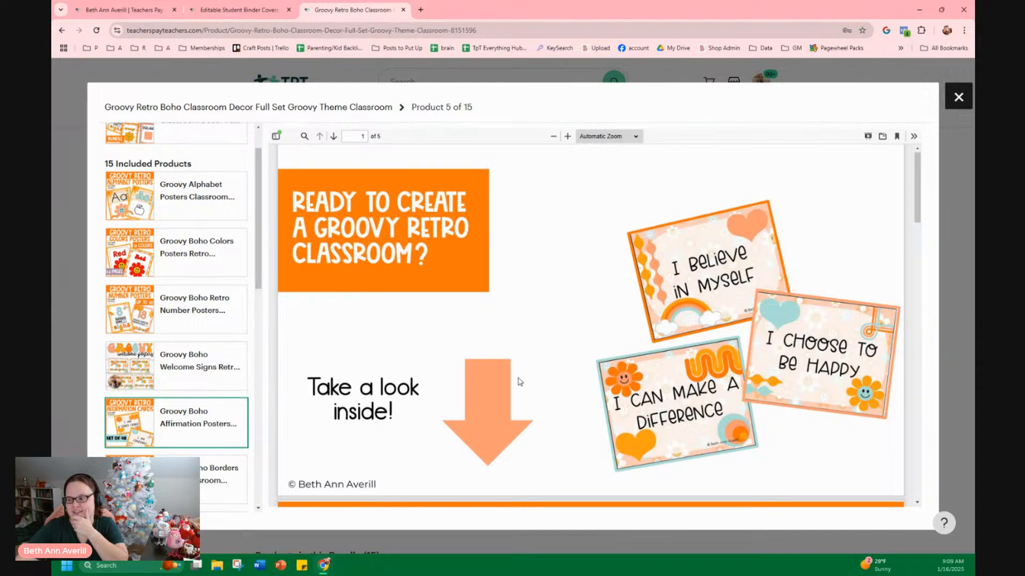
scroll(521, 384, "down", 8)
scroll(520, 395, "down", 15)
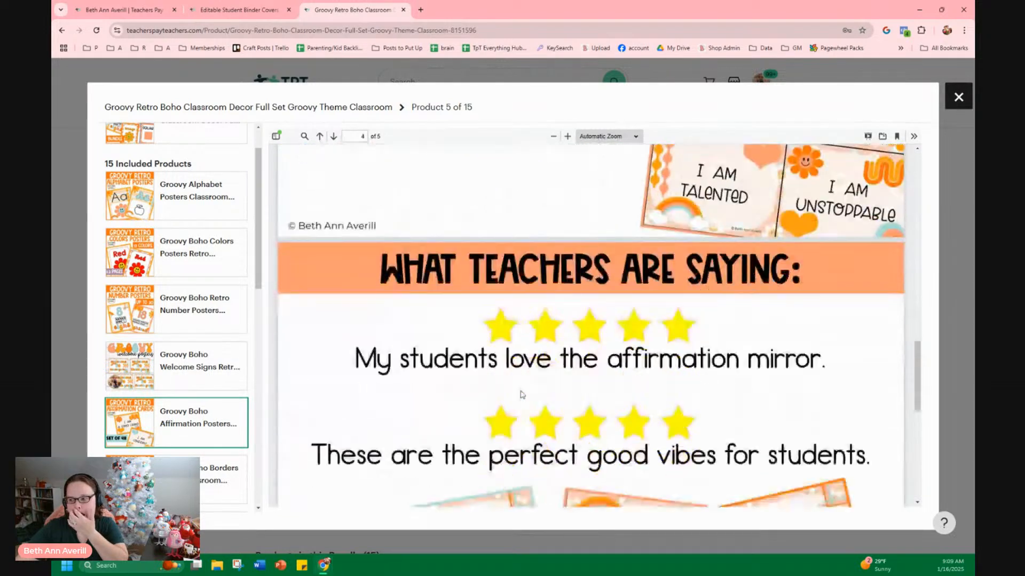
scroll(517, 400, "down", 2)
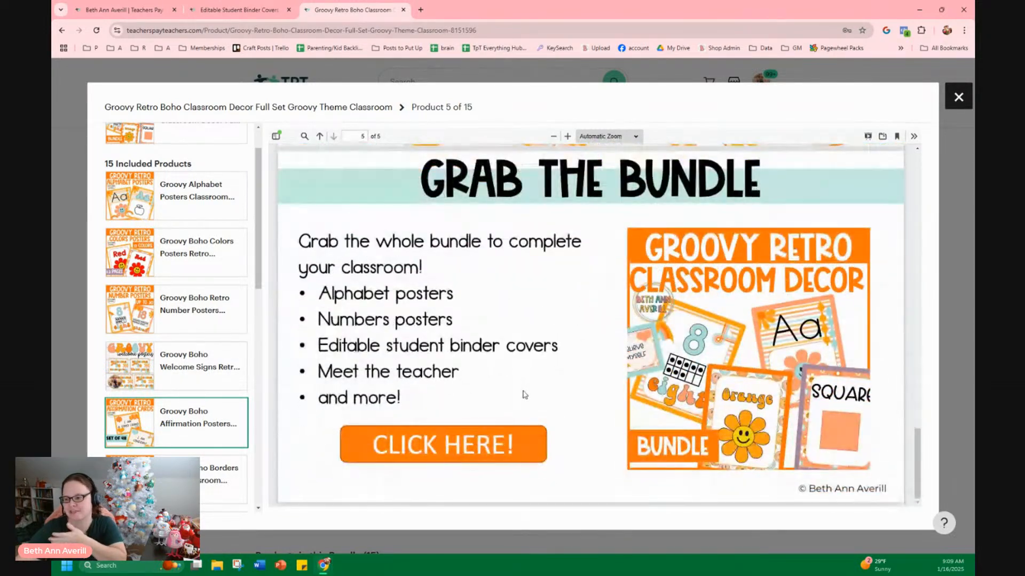
left_click(958, 97)
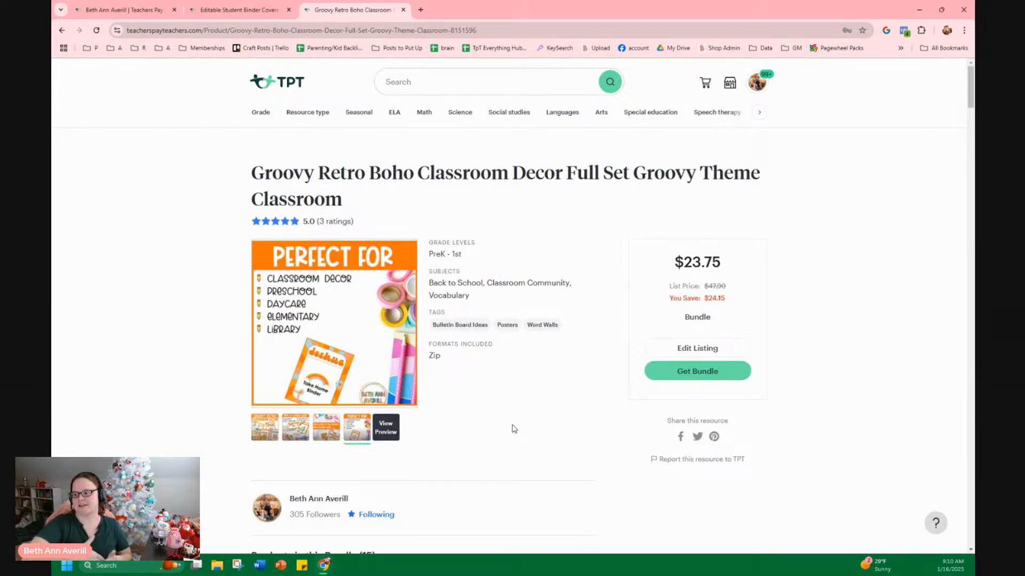
left_click(403, 10)
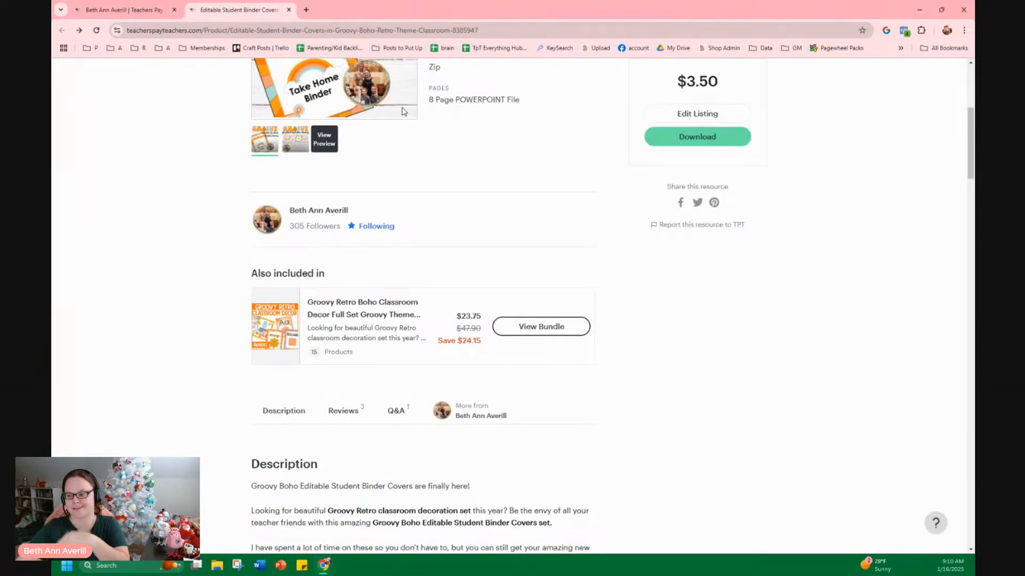
Switch to File Explorer and browse the 1 Project folder, opening the Tracing Worksheets folder before closing it
left_click(963, 10)
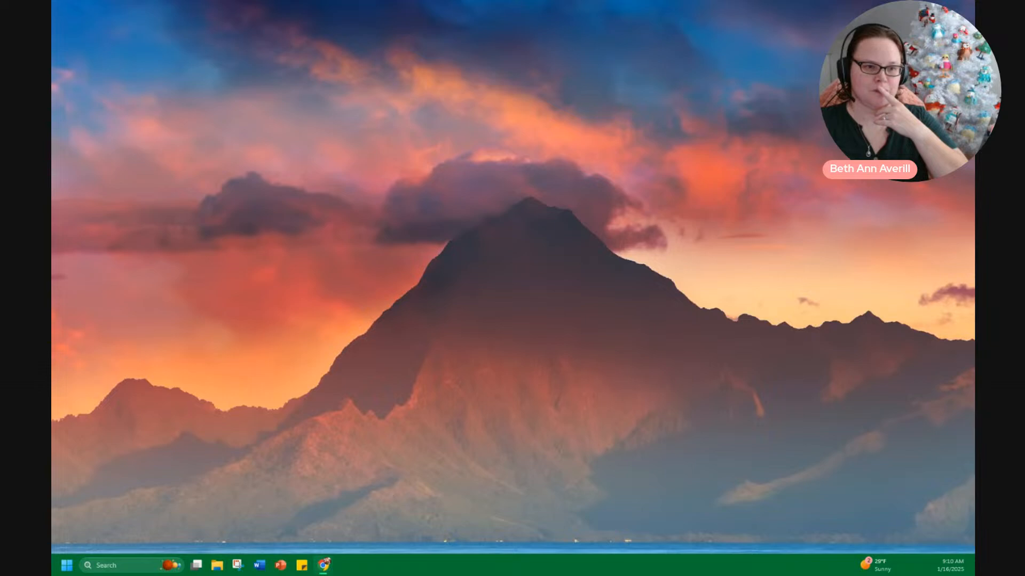
left_click_drag(53, 152, 359, 1)
left_click(402, 80)
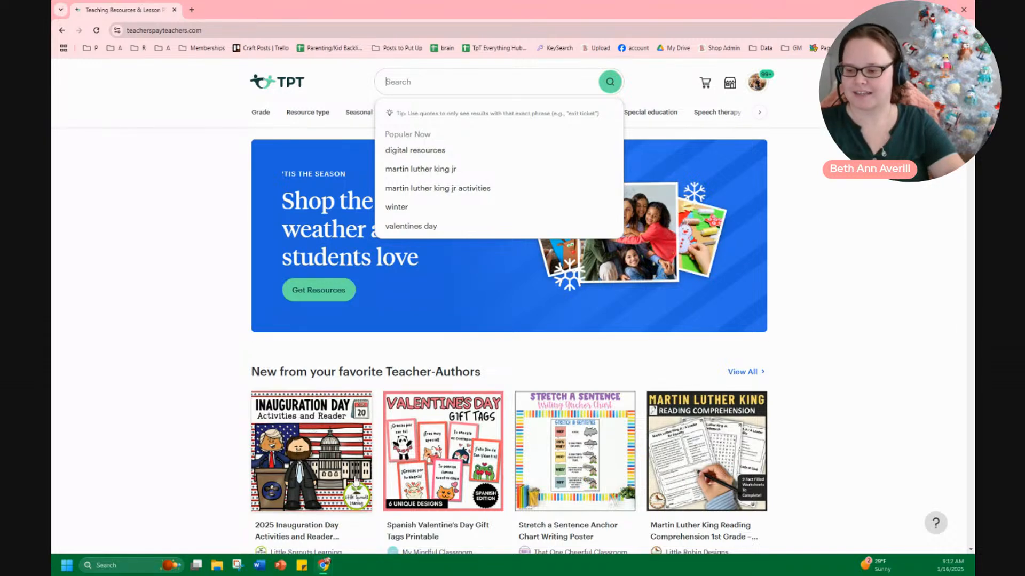
left_click(219, 565)
left_click_drag(53, 155, 498, 1)
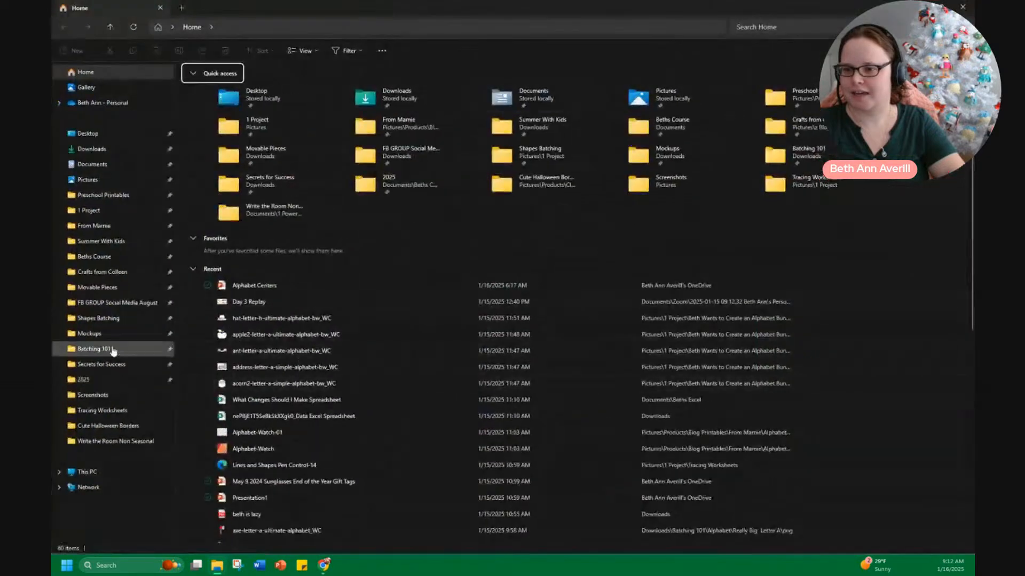
left_click(109, 320)
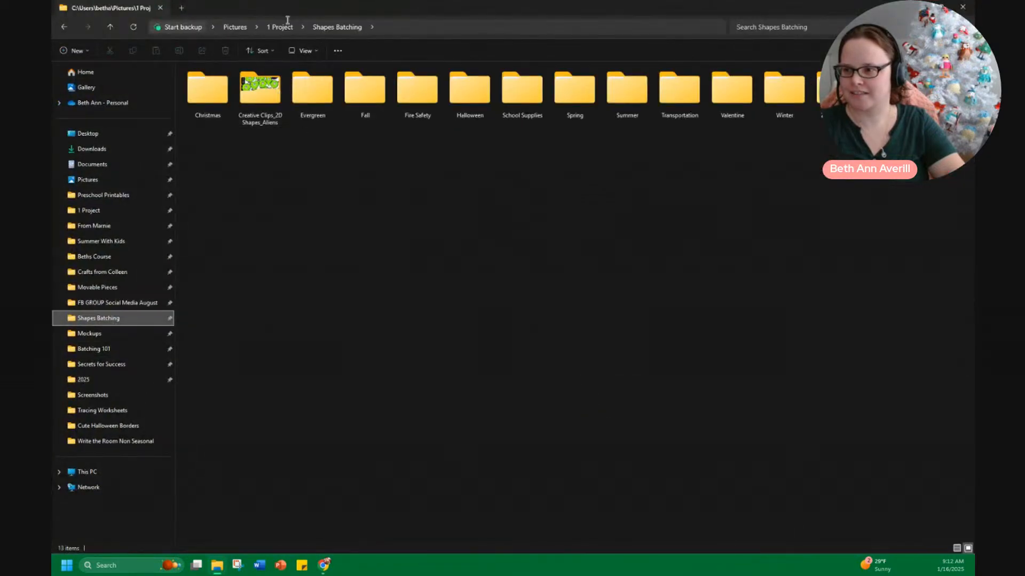
left_click(283, 27)
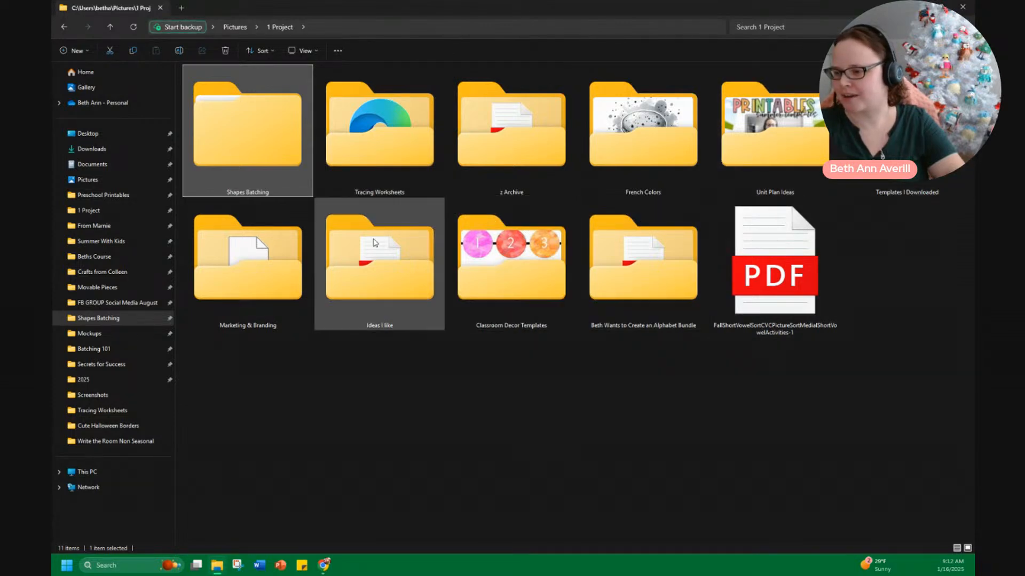
left_click(643, 294)
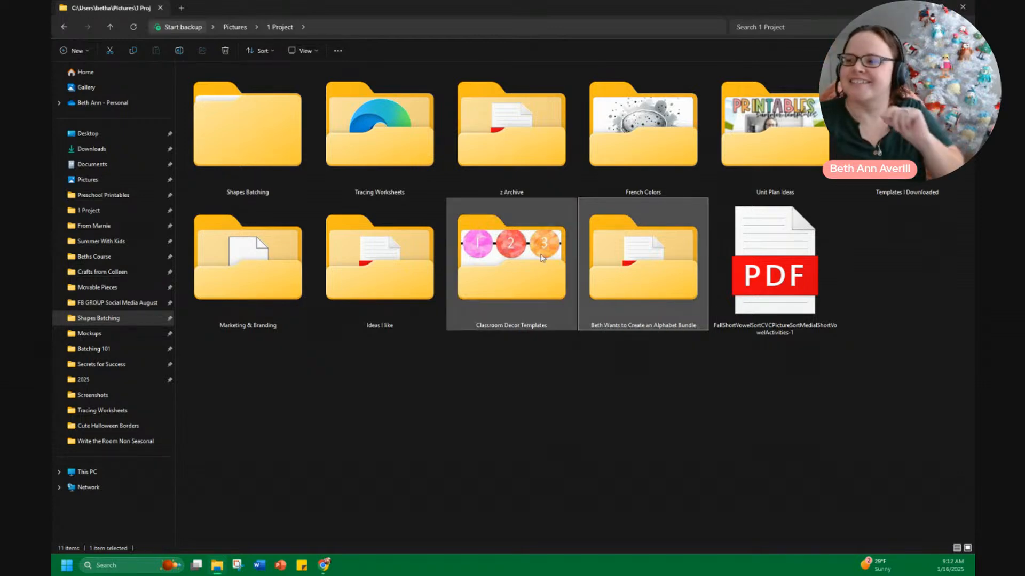
double_click(373, 154)
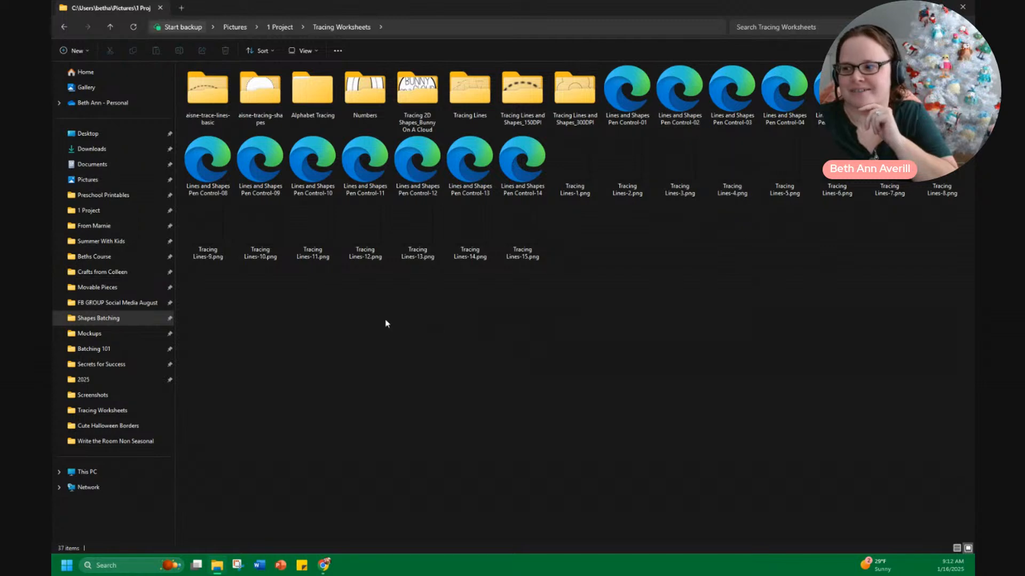
left_click(964, 10)
Search the Teachers Pay Teachers store for vertical lines tracing, using the search suggestions
left_click(403, 85)
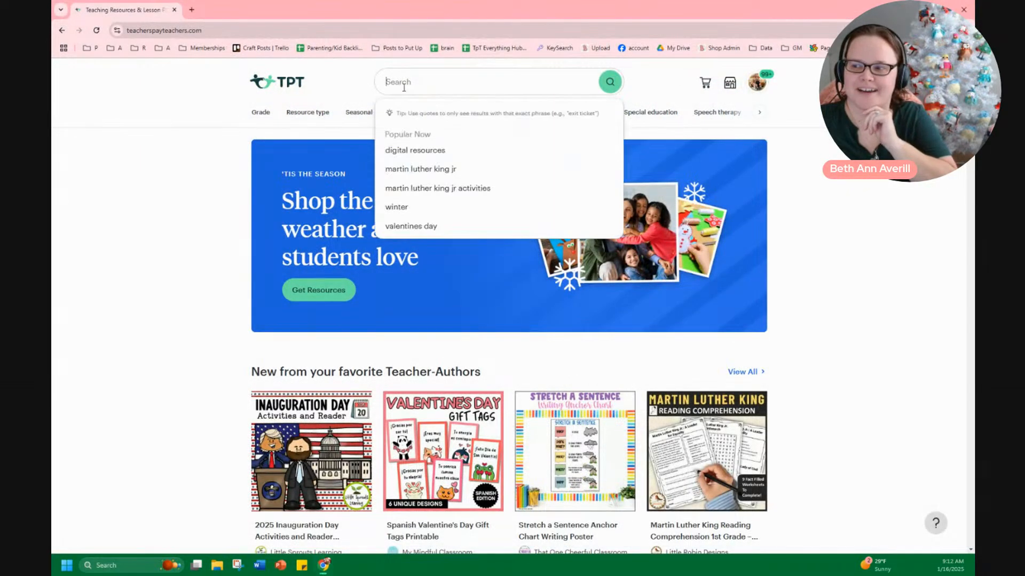
type("tracing")
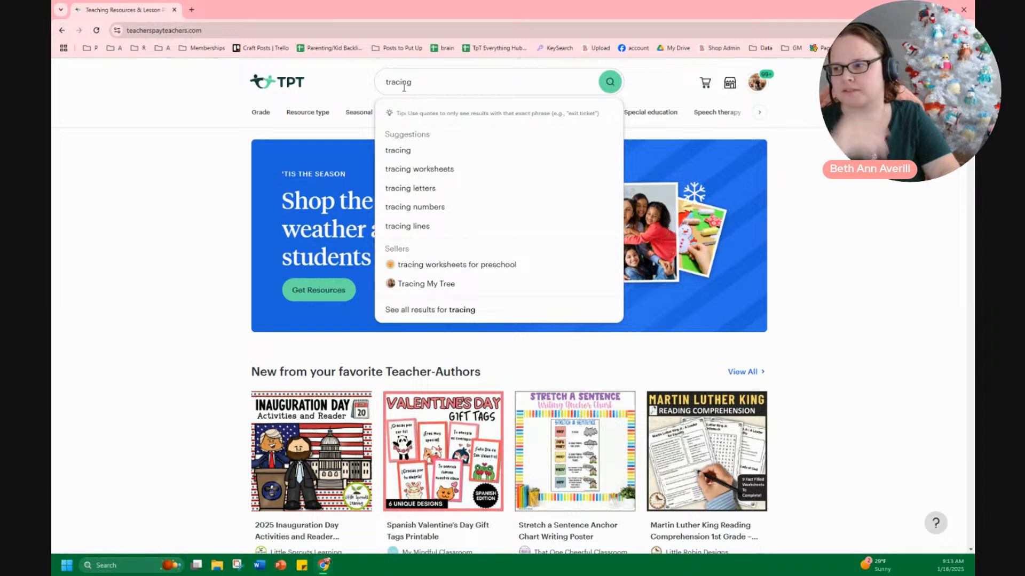
type("w")
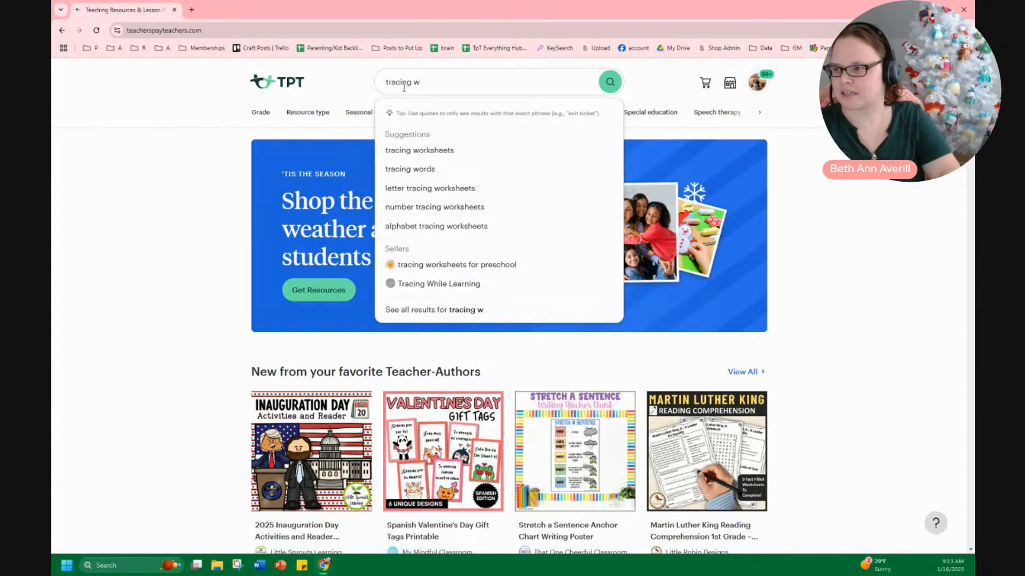
key("BackSpace")
type("ca")
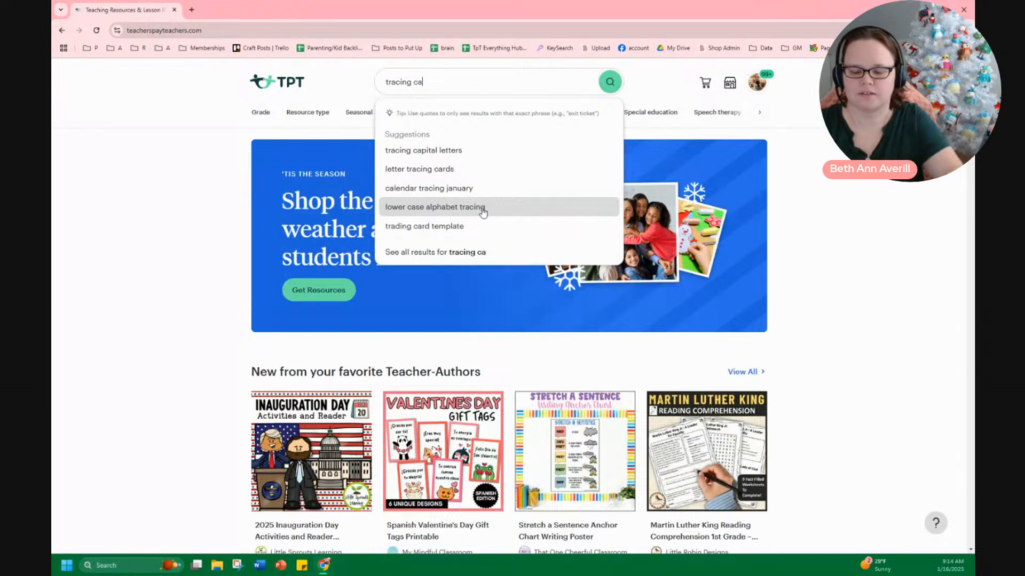
key("BackSpace")
key("BackSpace")
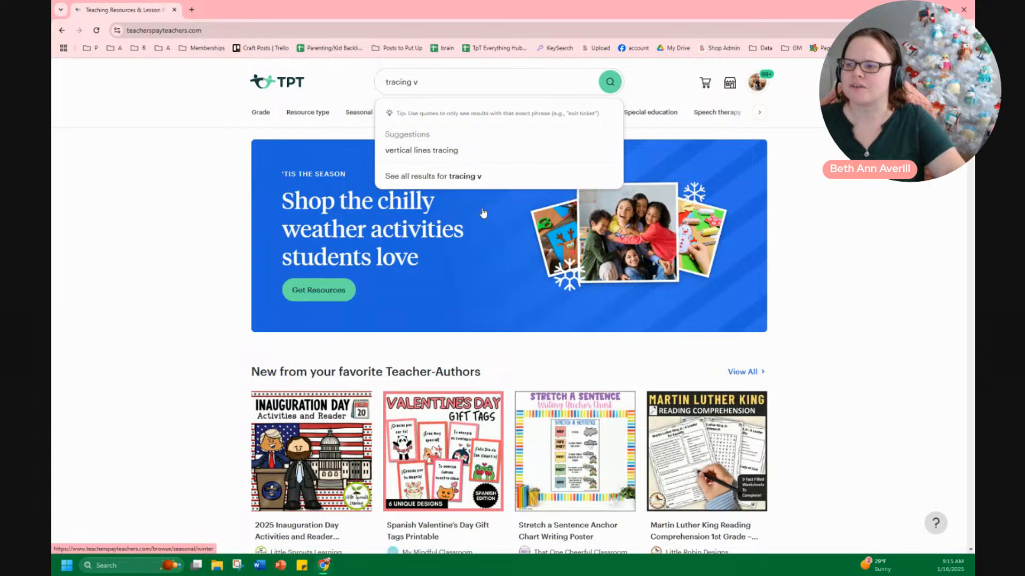
left_click(440, 160)
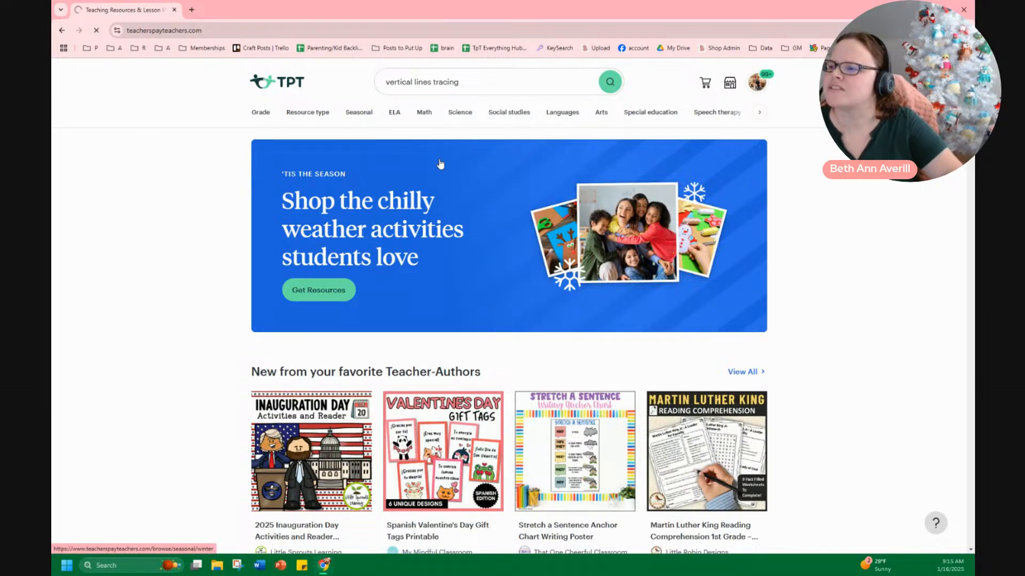
Scroll through the vertical lines tracing search results to review competing products
scroll(199, 291, "down", 1)
scroll(176, 317, "down", 5)
scroll(170, 317, "down", 4)
scroll(168, 316, "down", 6)
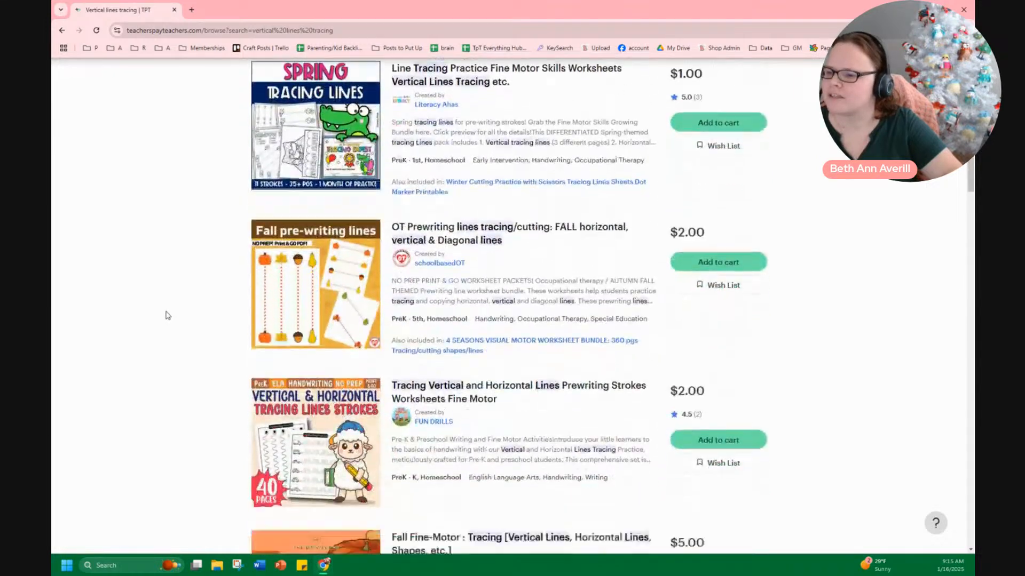
scroll(165, 317, "down", 4)
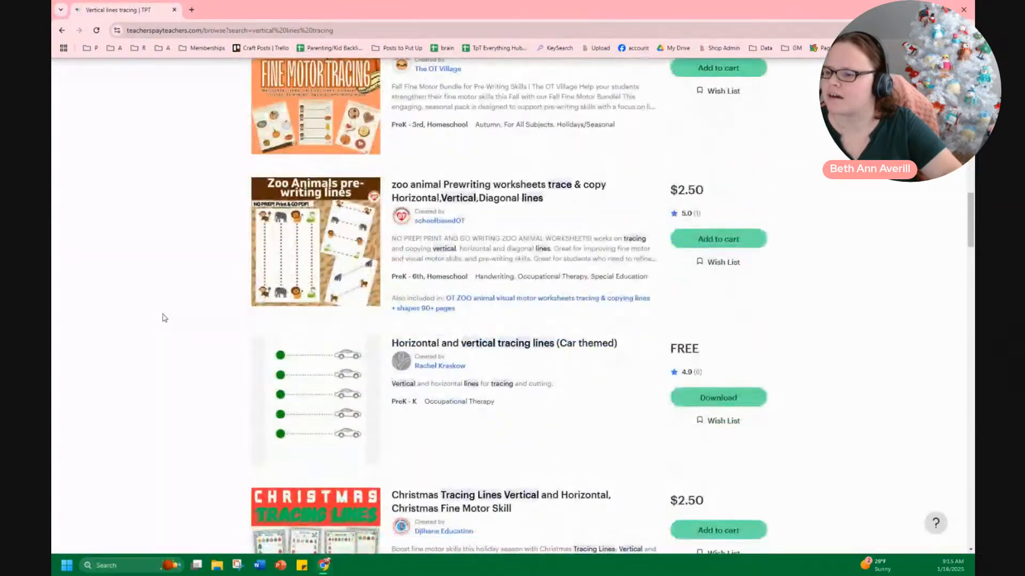
scroll(164, 318, "down", 8)
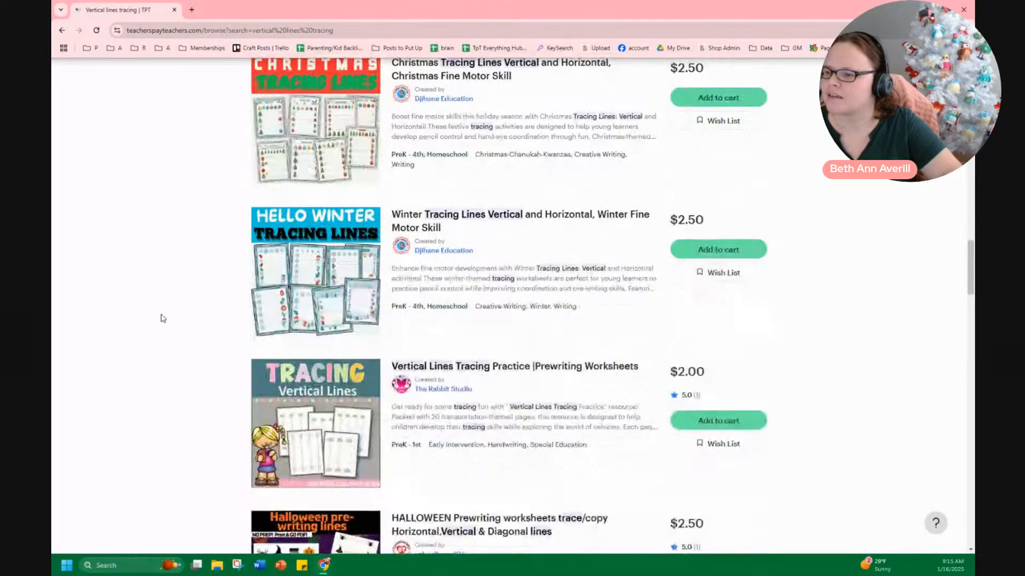
scroll(162, 318, "down", 5)
scroll(160, 325, "up", 7)
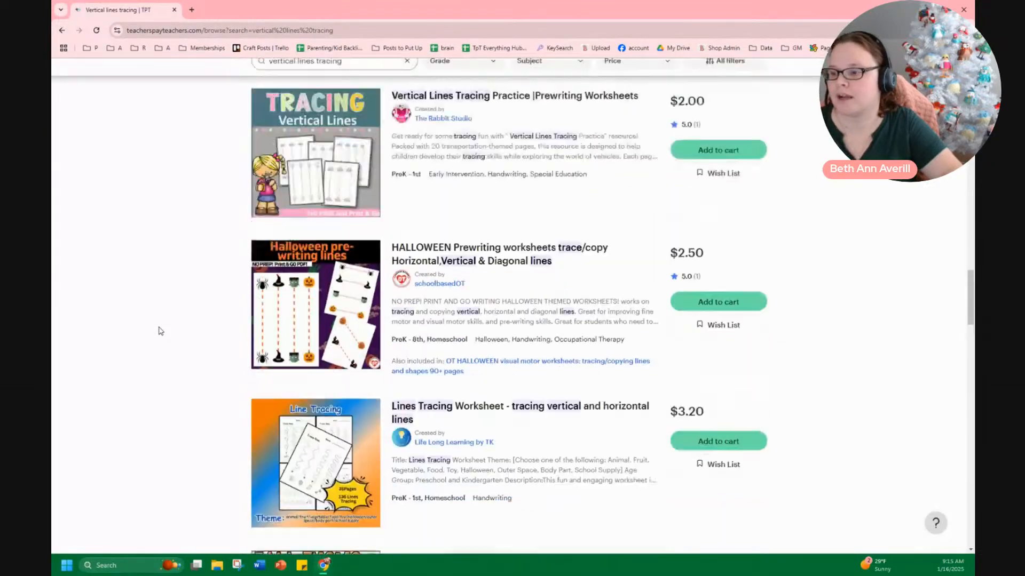
scroll(160, 331, "up", 20)
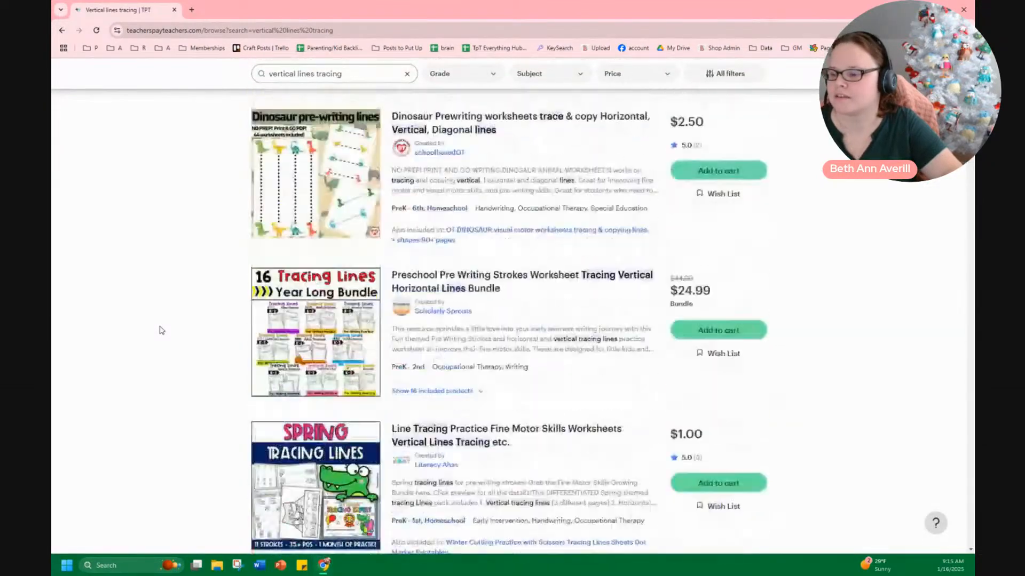
Switch to PowerPoint, start a presentation from the Beth Ann Averill template and delete the slide's placeholders
left_click(281, 565)
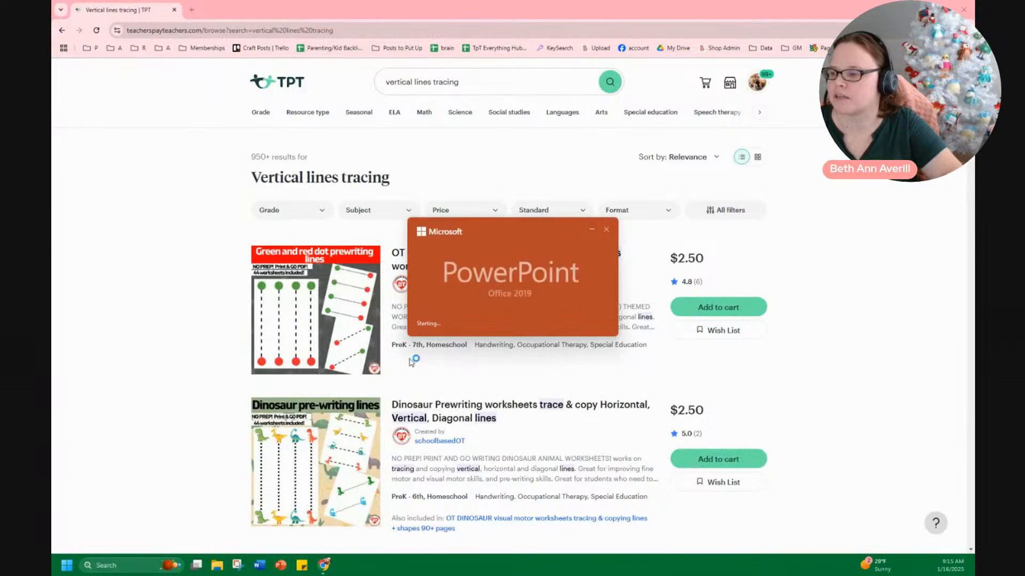
left_click(270, 99)
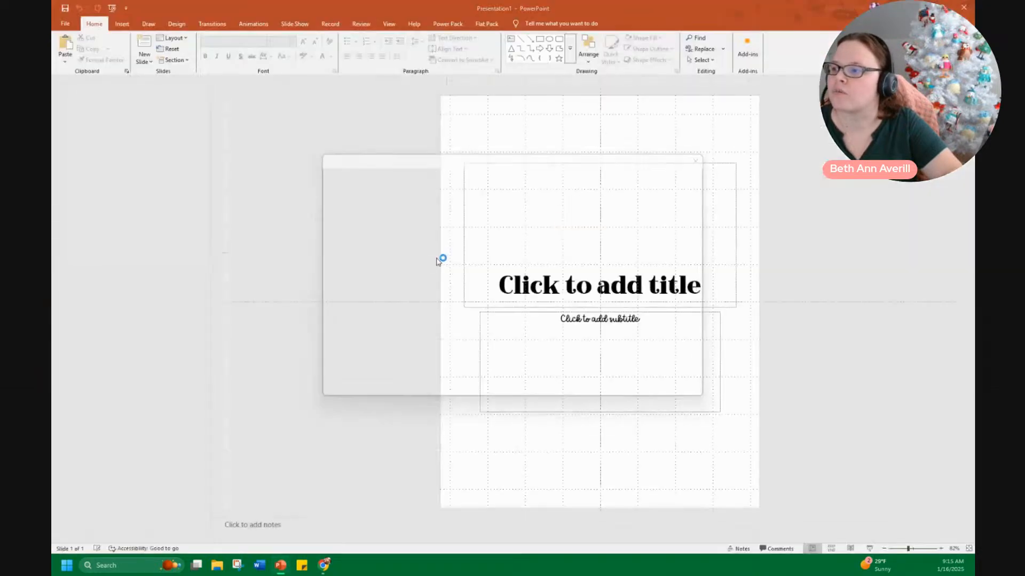
left_click_drag(417, 130, 865, 469)
key("Delete")
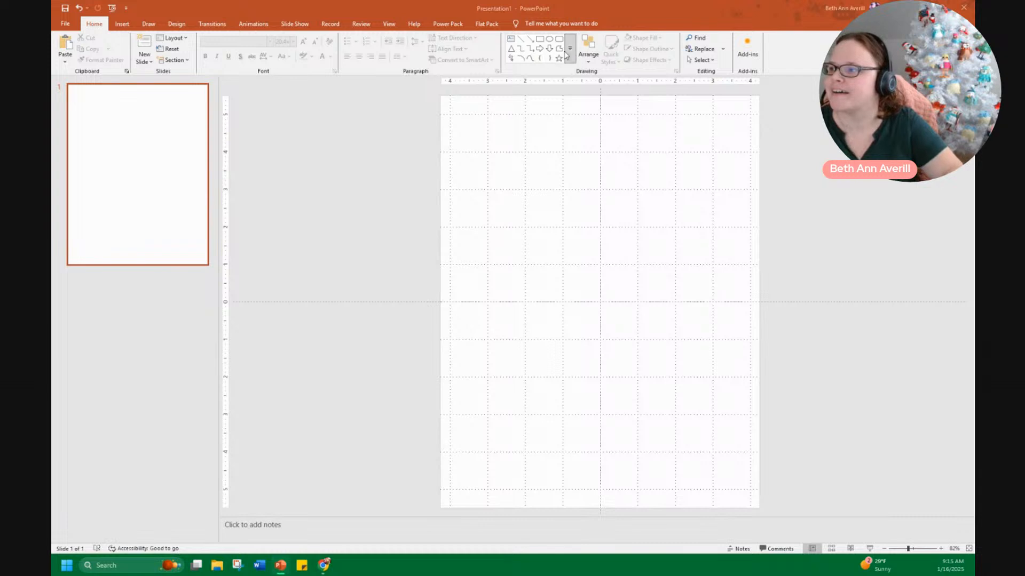
left_click(530, 39)
mouse_move(513, 121)
left_mouse_down()
mouse_move(549, 162)
mouse_move(503, 417)
mouse_move(512, 544)
mouse_move(513, 487)
left_mouse_up()
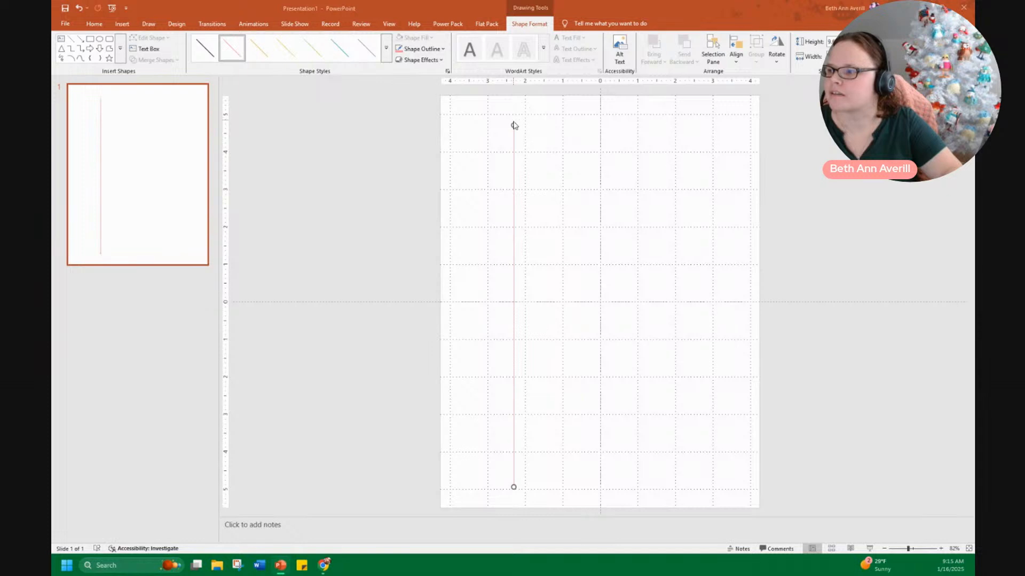
left_click(484, 146)
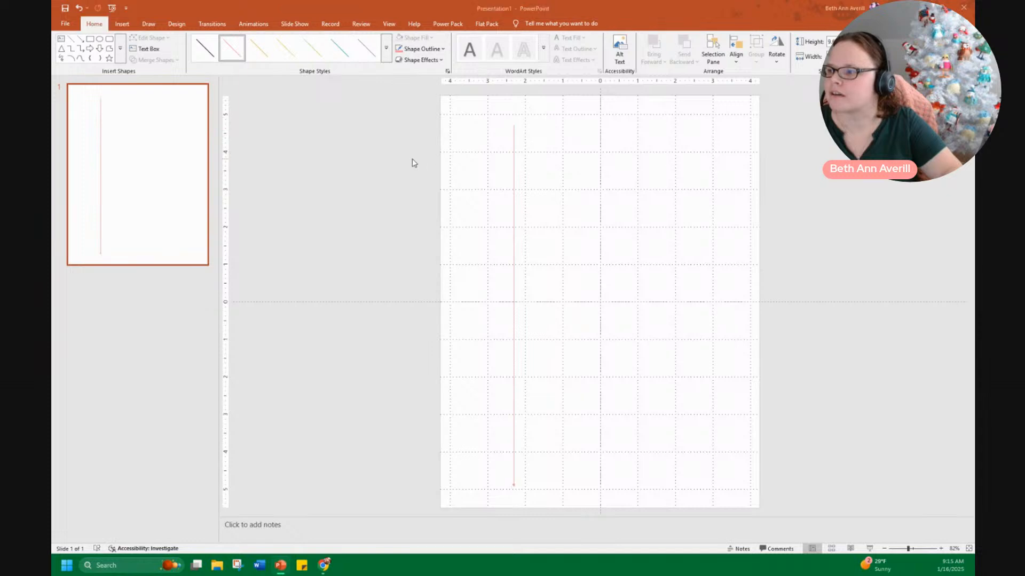
left_click(514, 479)
key("Delete")
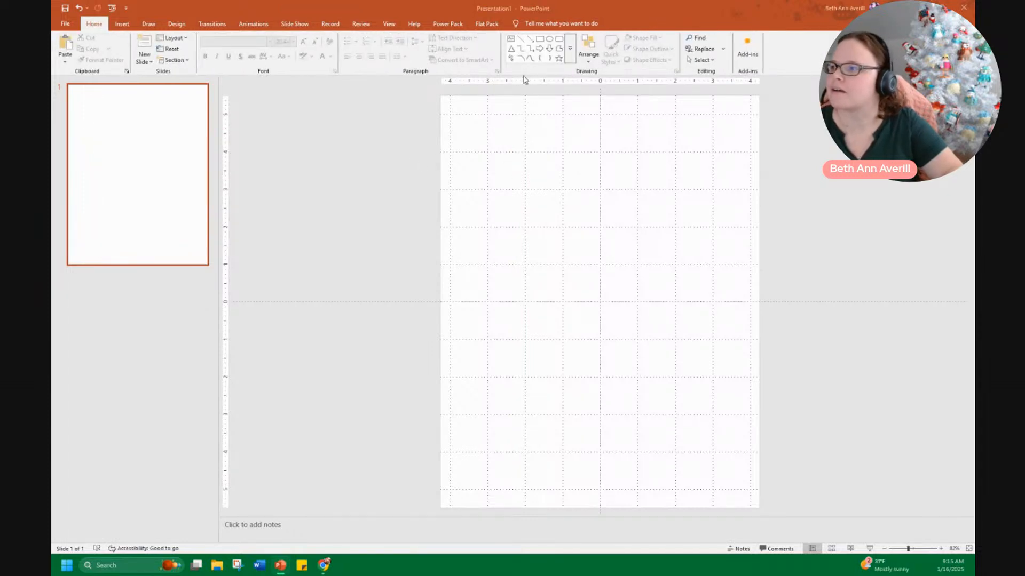
Draw a nearly full-height vertical line near the slide's left side, extending its top end upward
left_click(521, 39)
mouse_move(488, 166)
left_mouse_down()
mouse_move(526, 202)
mouse_move(485, 396)
mouse_move(489, 487)
left_mouse_up()
left_click_drag(489, 166, 489, 118)
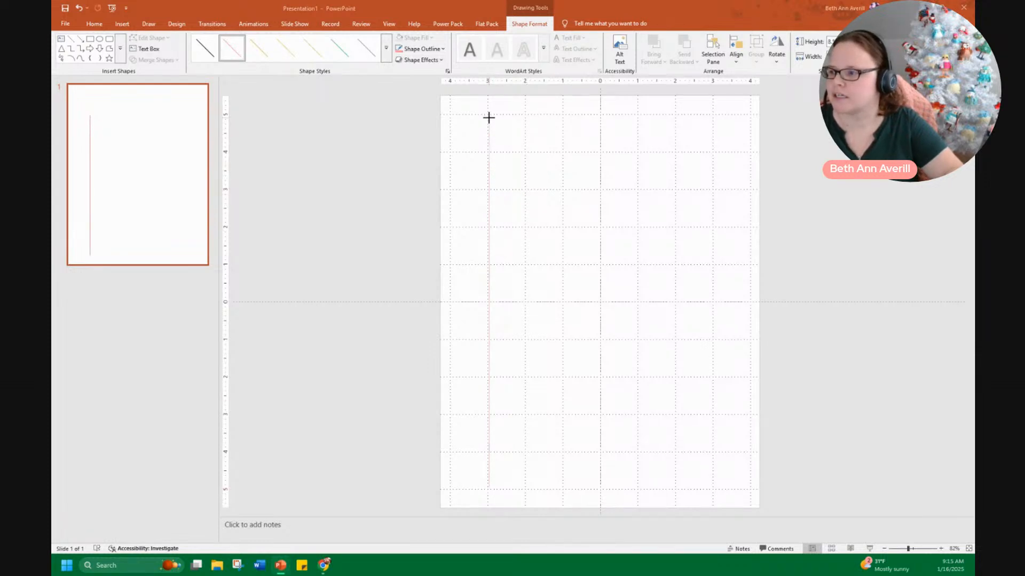
Format the line with black colour, 3 pt width and a dashed dash type
right_click(486, 125)
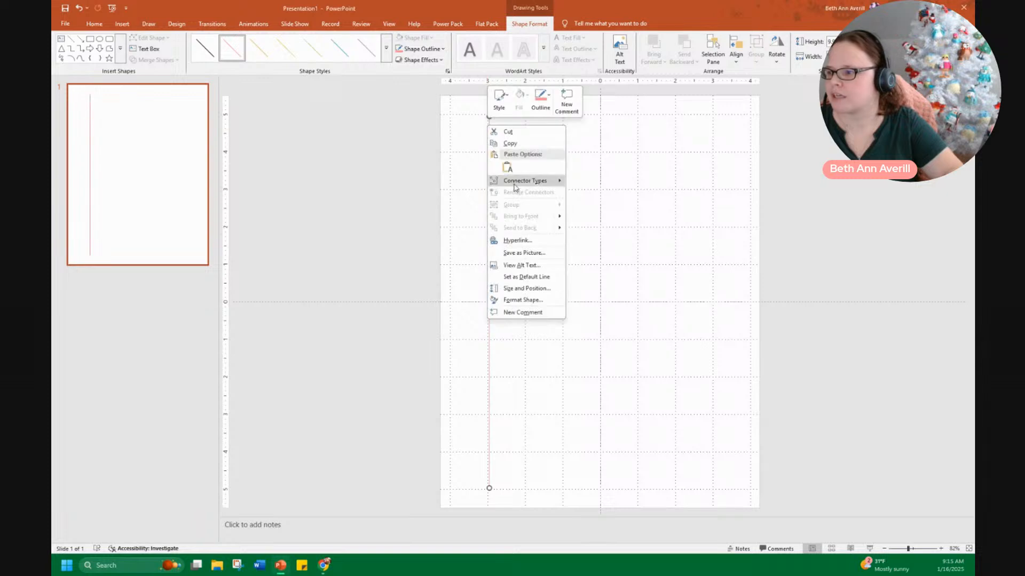
left_click(531, 300)
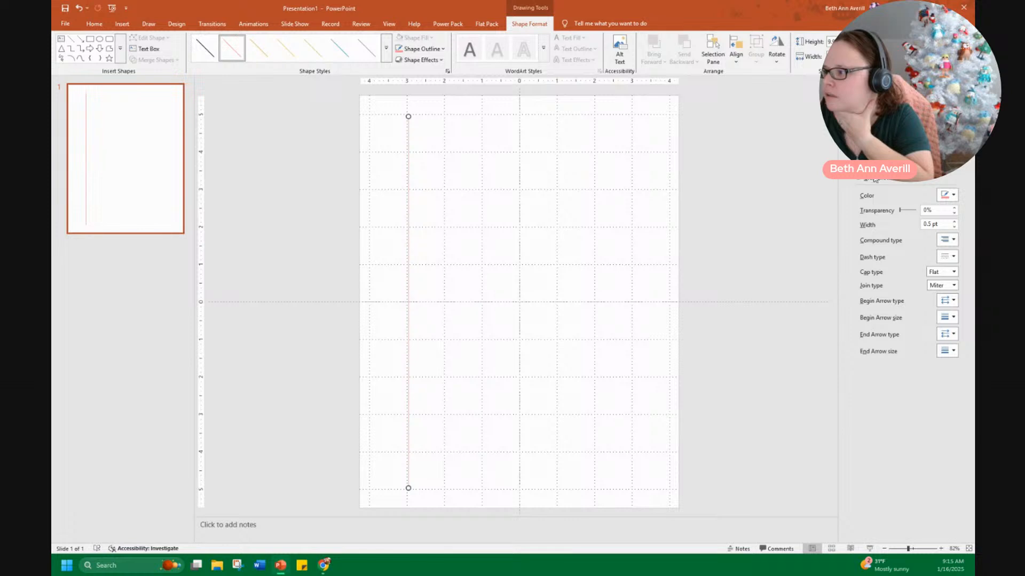
left_click(947, 195)
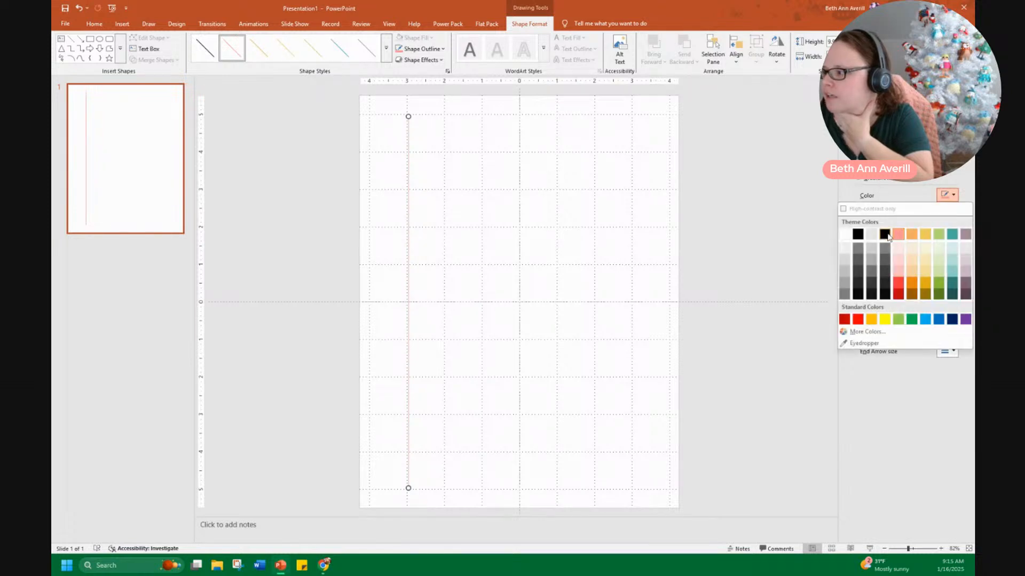
left_click(858, 234)
left_click_drag(931, 224, 922, 227)
type("3")
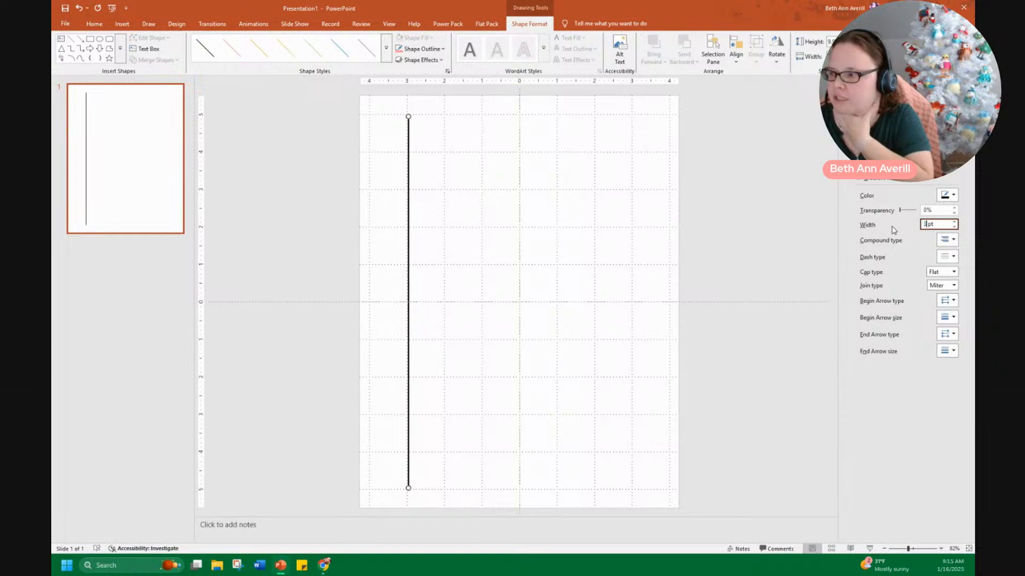
left_click(953, 257)
left_click(946, 297)
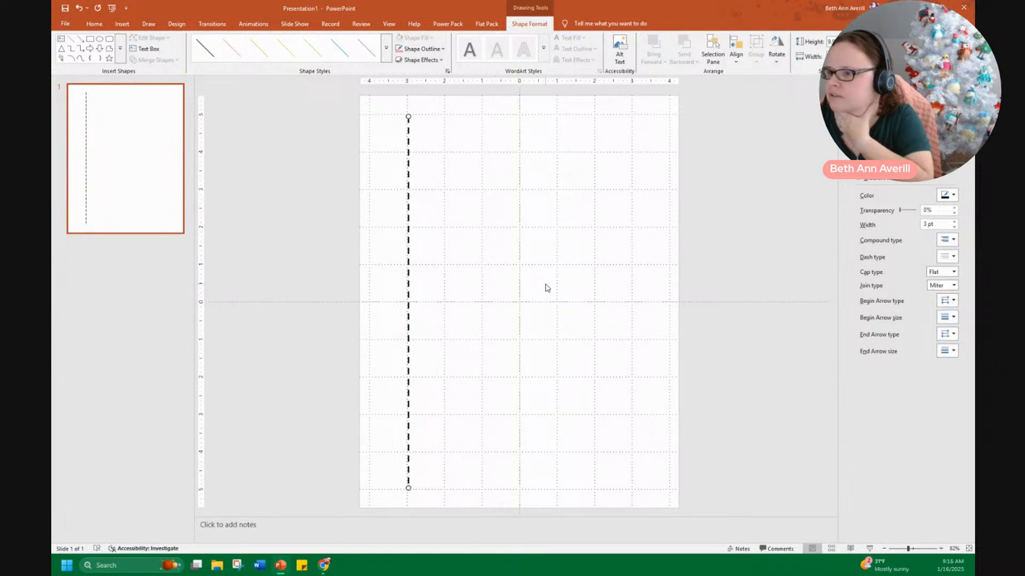
Duplicate the dashed line three times, spacing the copies evenly across the slide
left_click(547, 288)
left_click(409, 233)
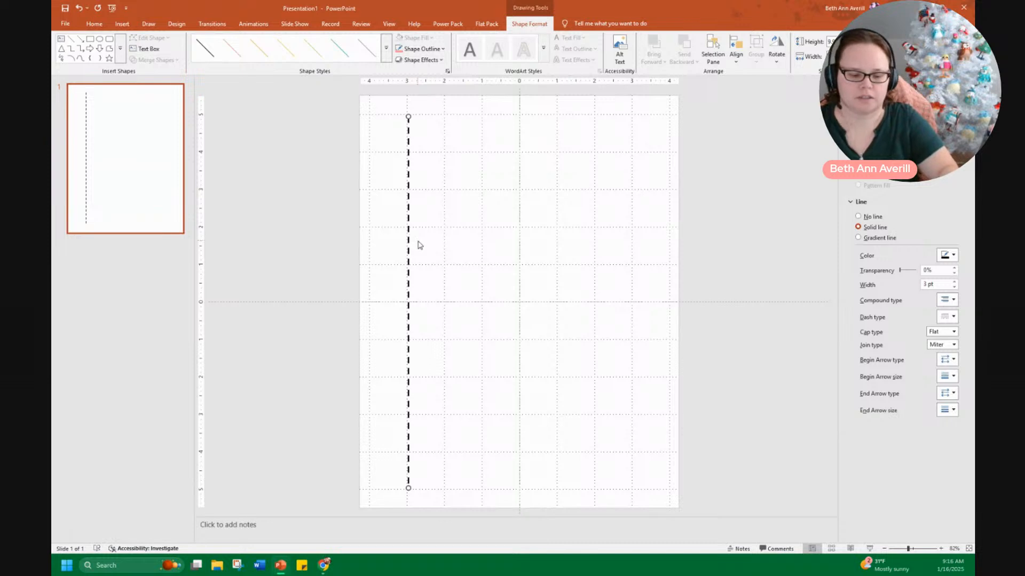
key("ctrl+d")
left_click_drag(415, 213, 480, 211)
key("ctrl+d")
key("ctrl+d")
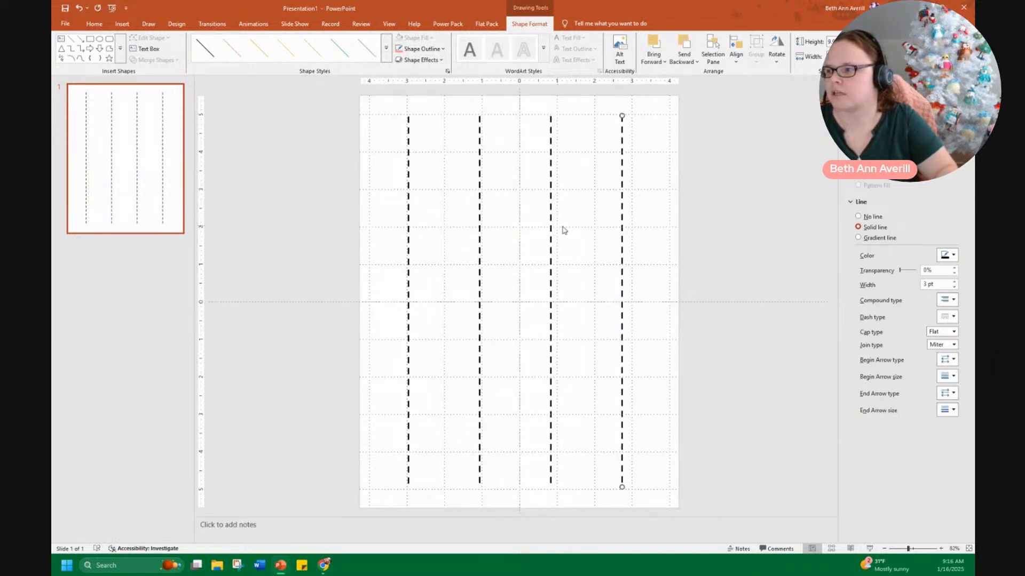
Select all four dashed lines and group them together
left_click(651, 433)
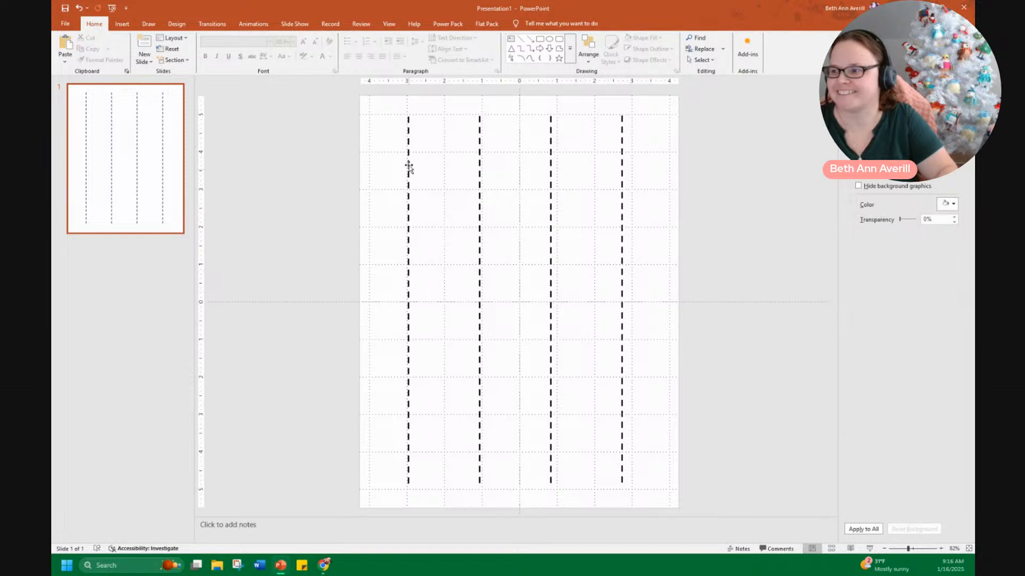
left_click_drag(361, 110, 739, 519)
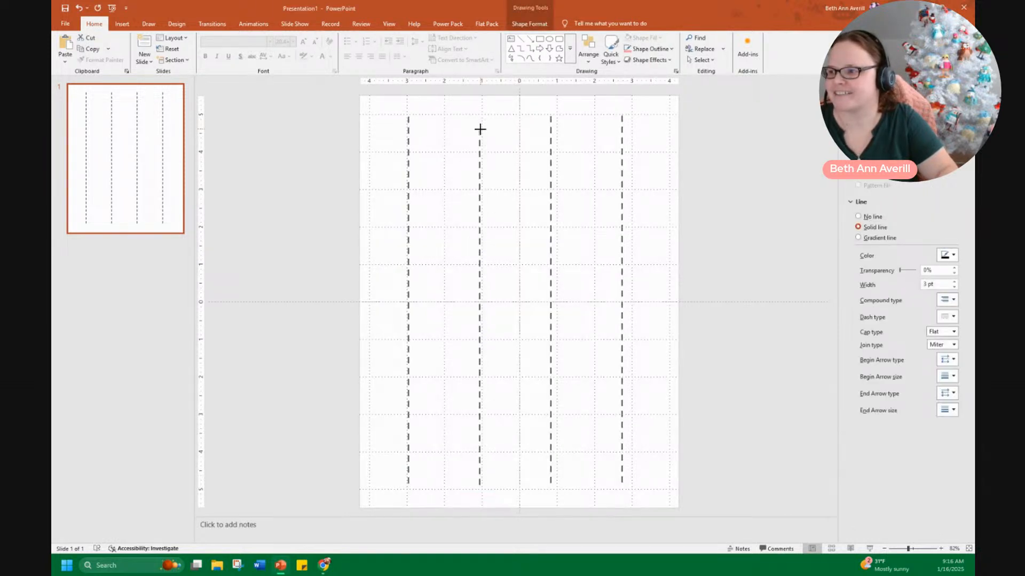
right_click(478, 131)
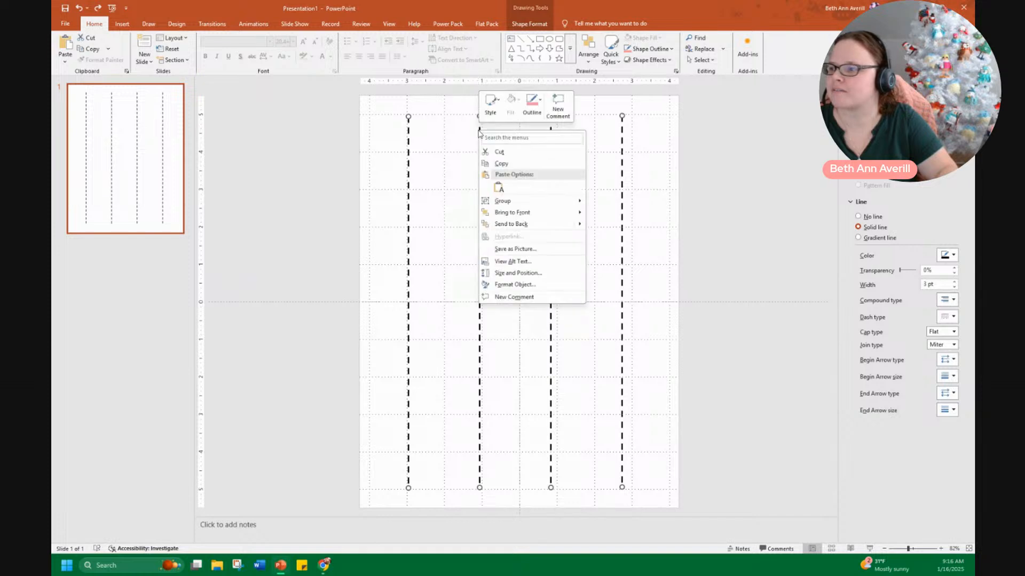
mouse_move(521, 203)
left_click(600, 203)
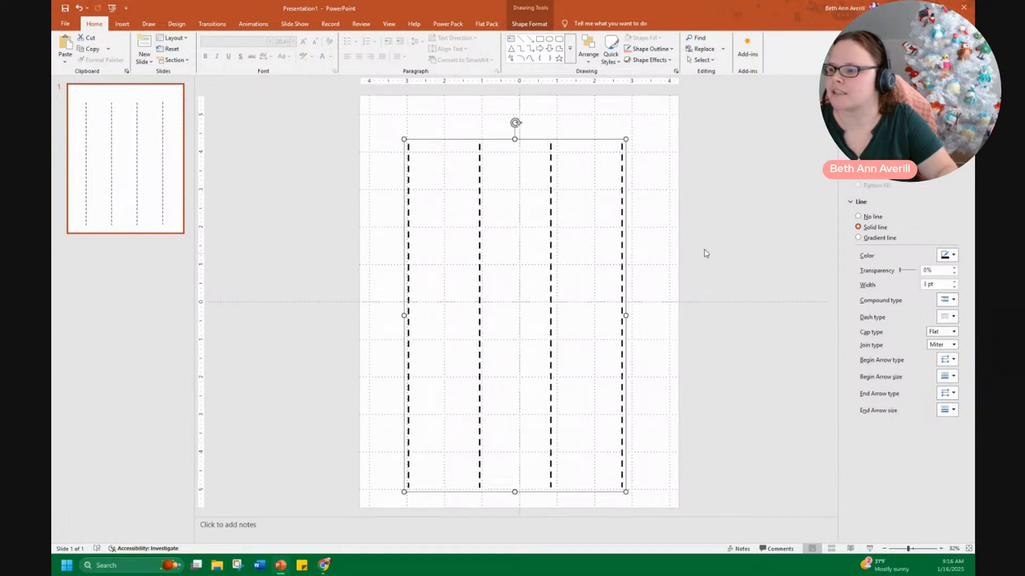
left_click(671, 244)
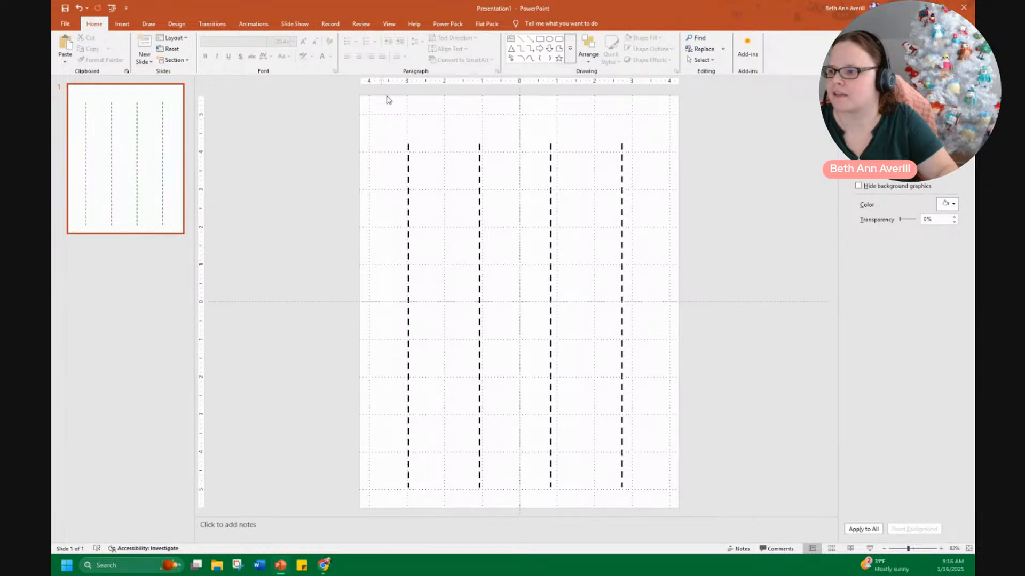
Insert the Penguin Puff image from the Batching 101 > 1 Penguins folder and place it atop the first dashed line
left_click(217, 565)
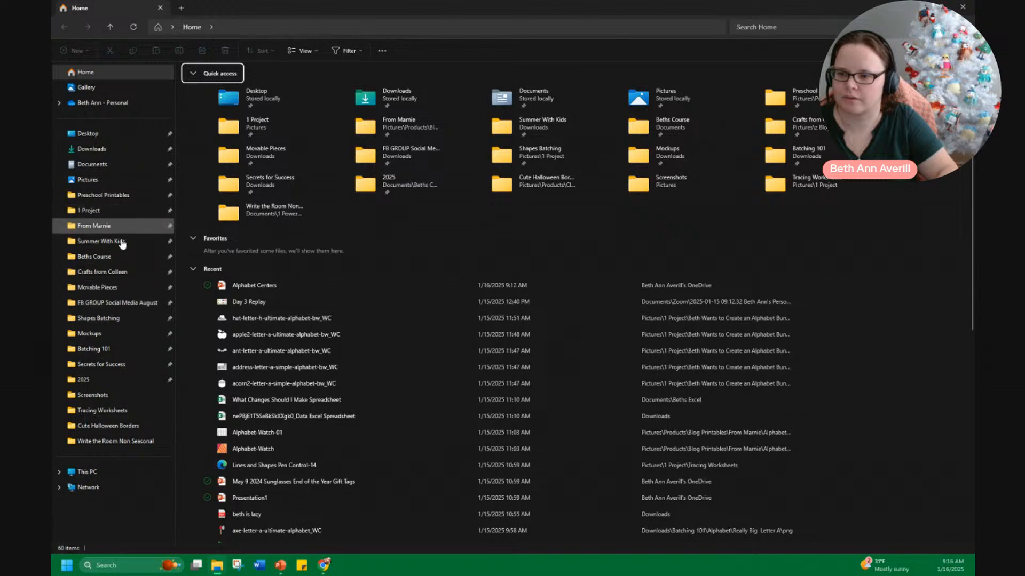
left_click(106, 350)
double_click(207, 172)
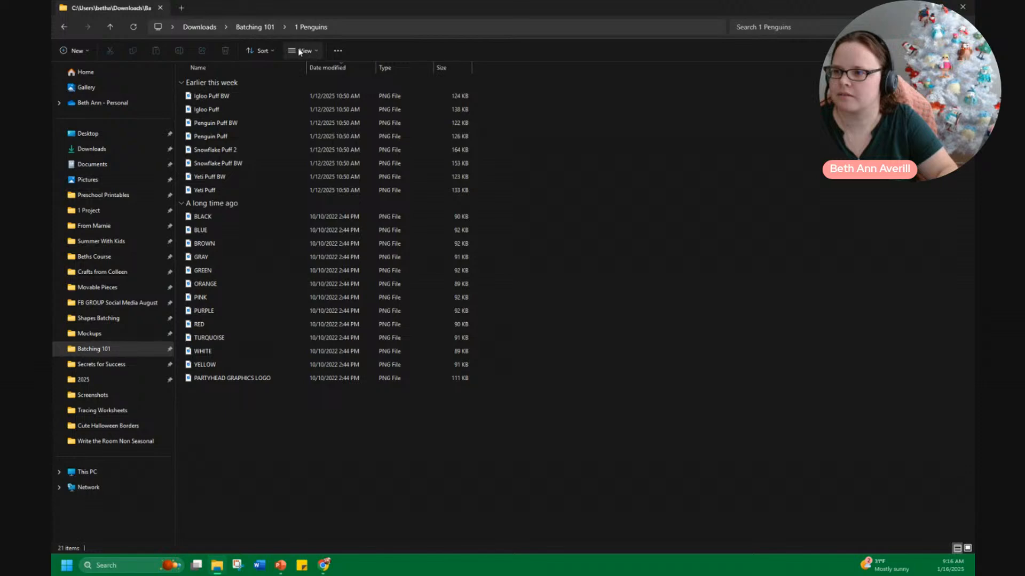
left_click_drag(373, 9, 226, 75)
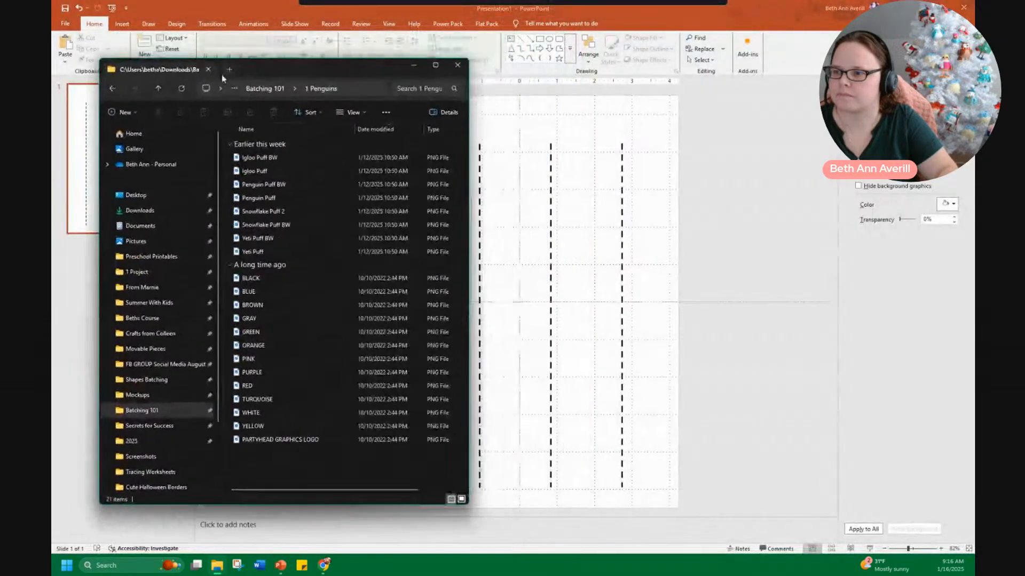
left_click(258, 171)
left_click_drag(272, 200, 643, 380)
left_click_drag(661, 434, 474, 129)
Duplicate the penguin three times and position the copies over the remaining lines
key("ctrl+d")
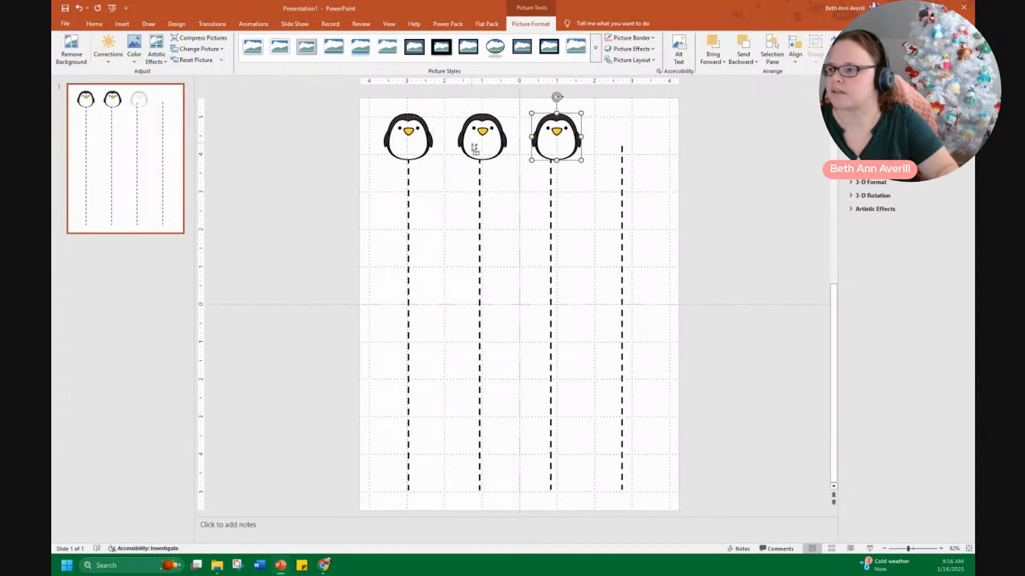
key("ctrl+d")
left_click_drag(632, 139, 624, 139)
Select all four penguins and distribute them horizontally
left_click(319, 115)
left_click_drag(352, 104, 699, 198)
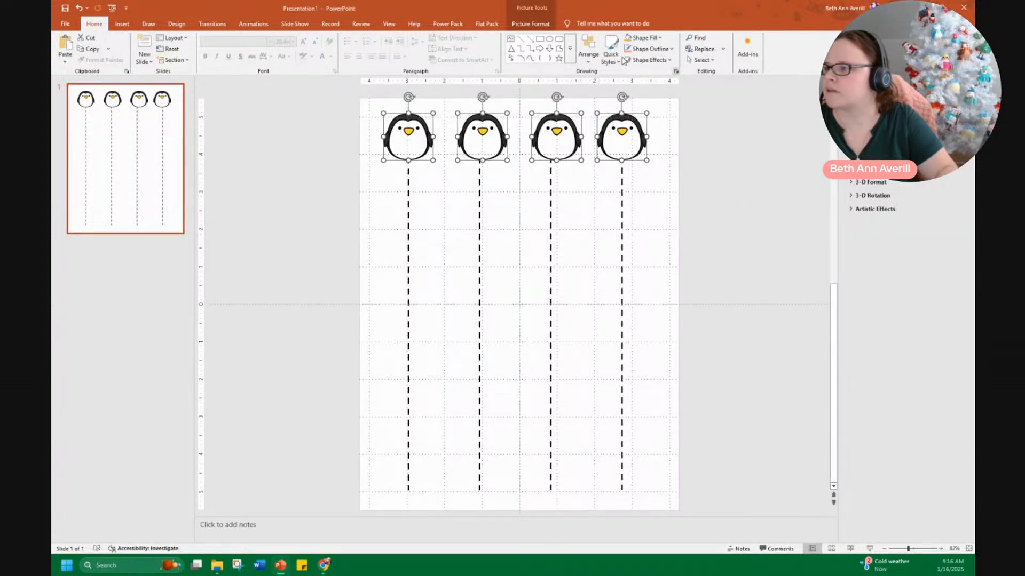
left_click(588, 51)
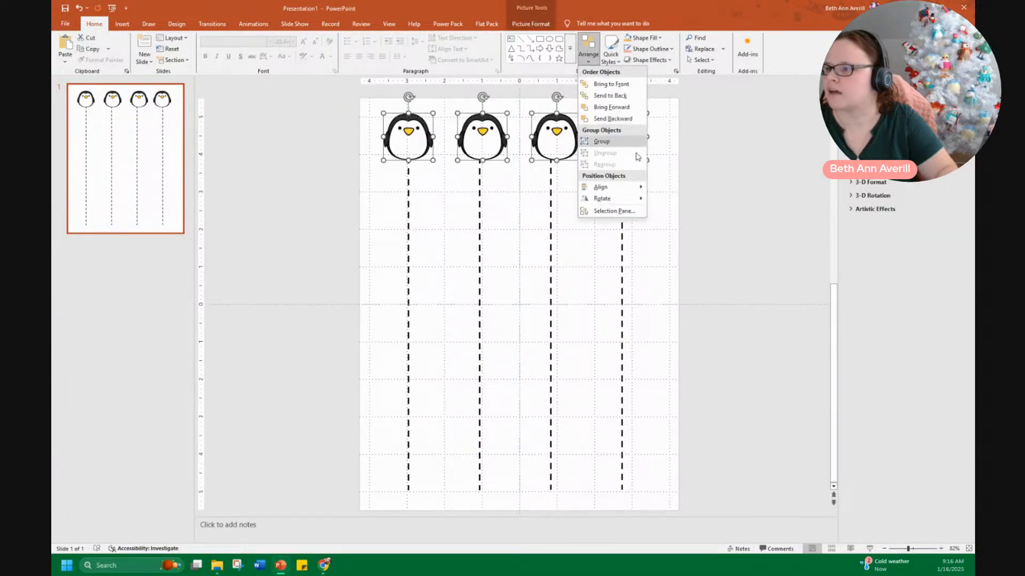
mouse_move(619, 187)
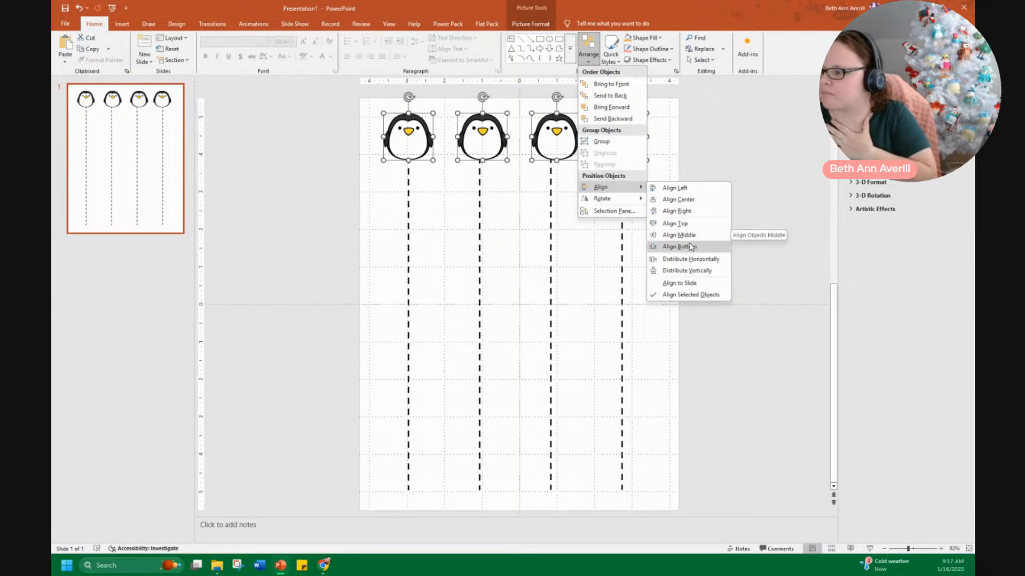
left_click(673, 259)
left_click(704, 187)
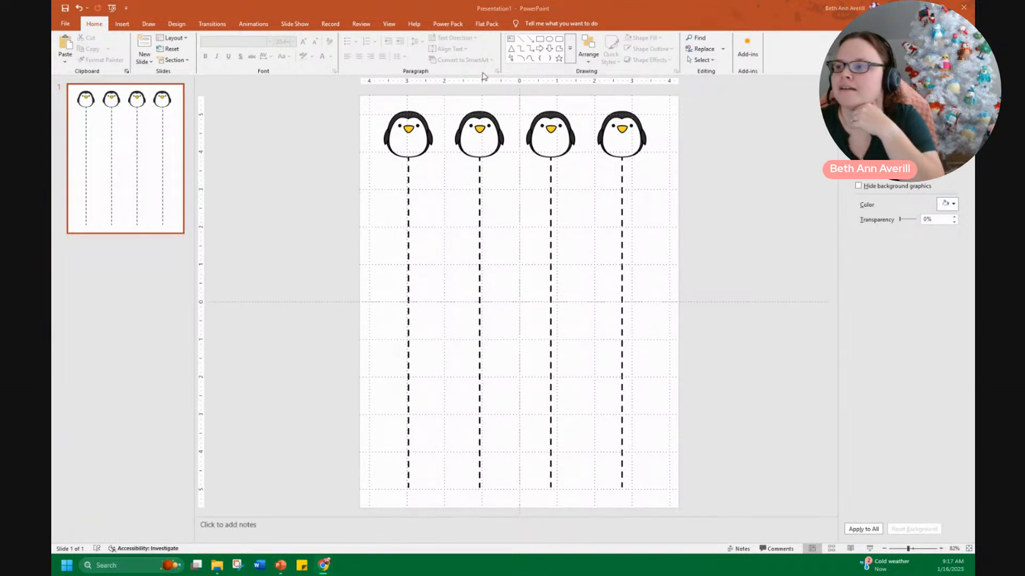
Select and delete the four penguin images
left_click_drag(706, 207, 327, 108)
key("Delete")
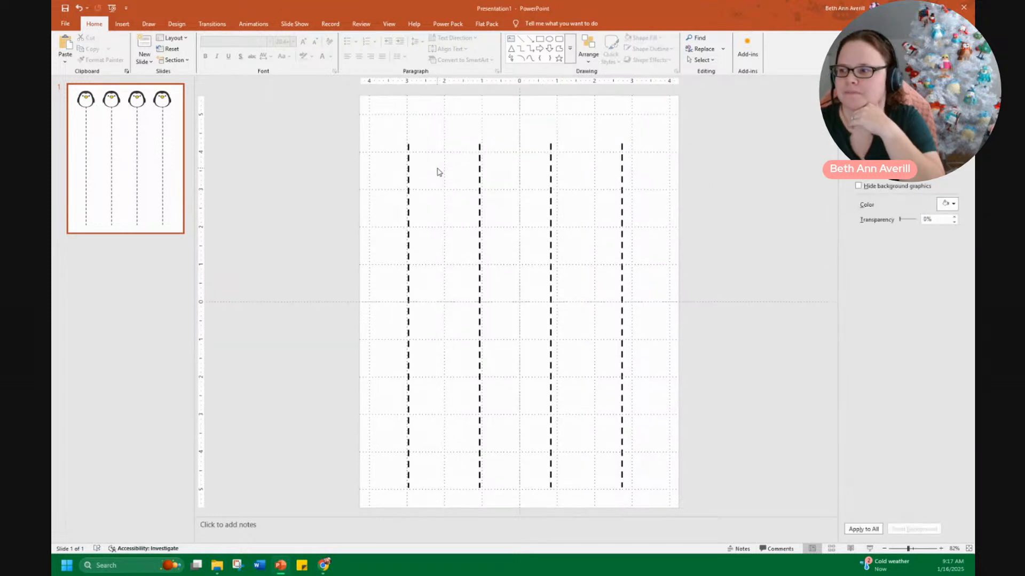
Switch to the browser and search Teachers Pay Teachers for cutting practice with scissors winter
right_click(141, 249)
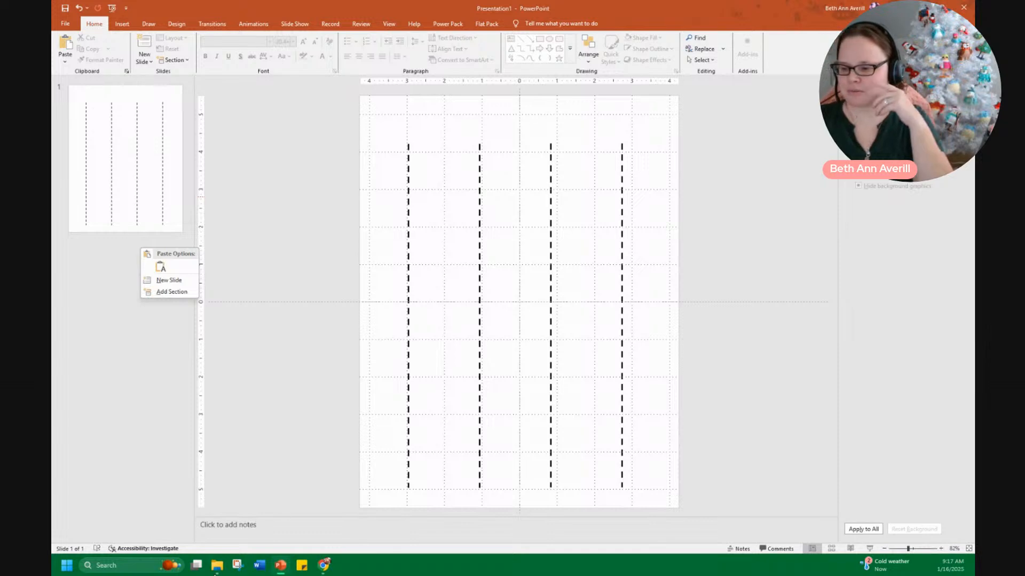
left_click(325, 568)
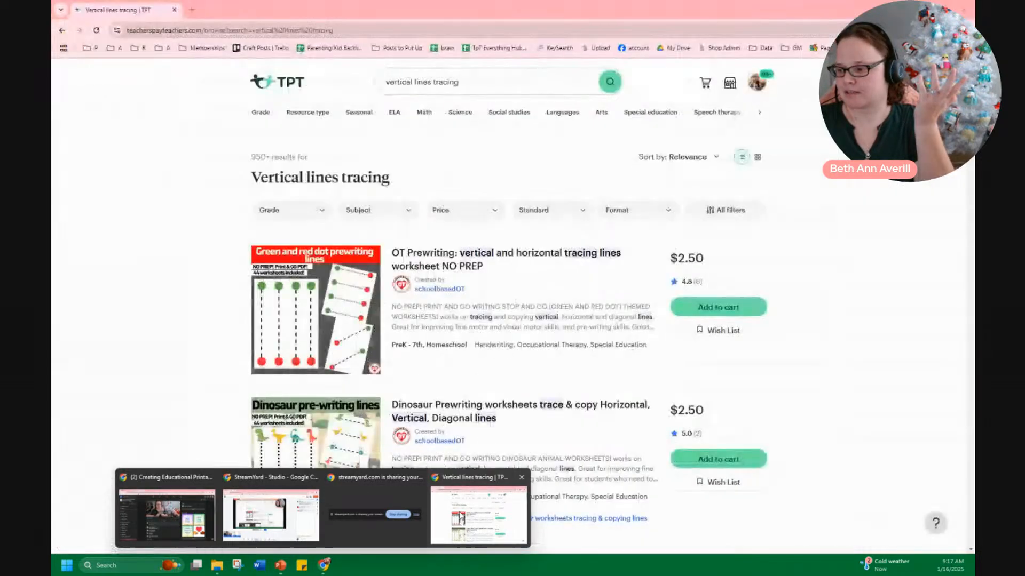
left_click(445, 504)
left_click(293, 87)
triple_click(411, 83)
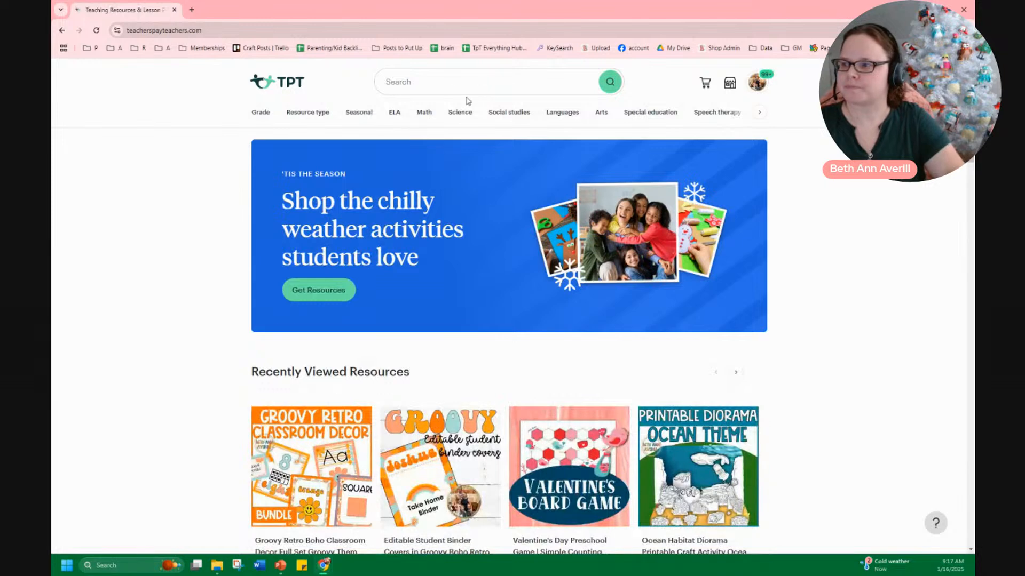
left_click(423, 88)
type("cutting")
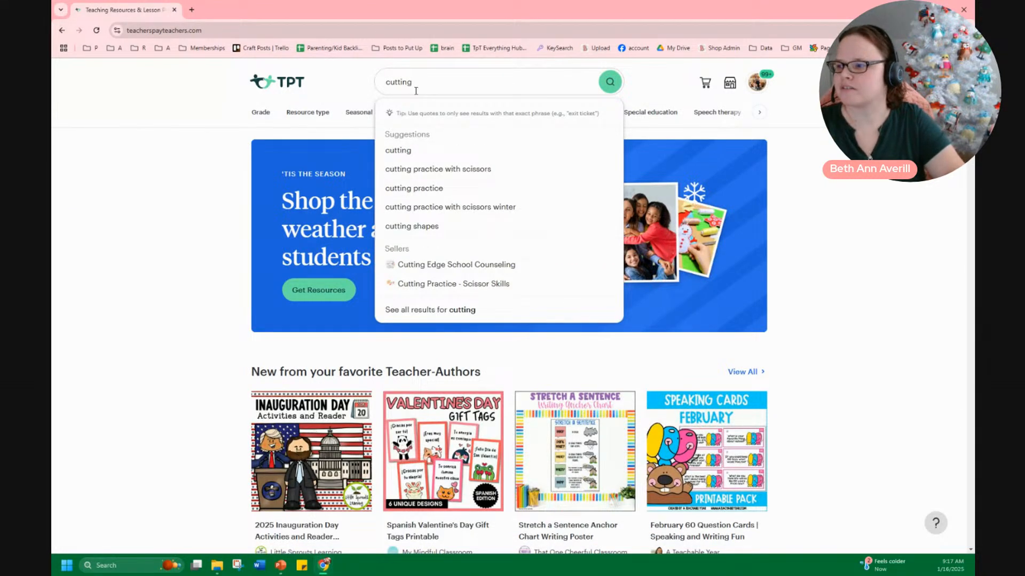
left_click(472, 210)
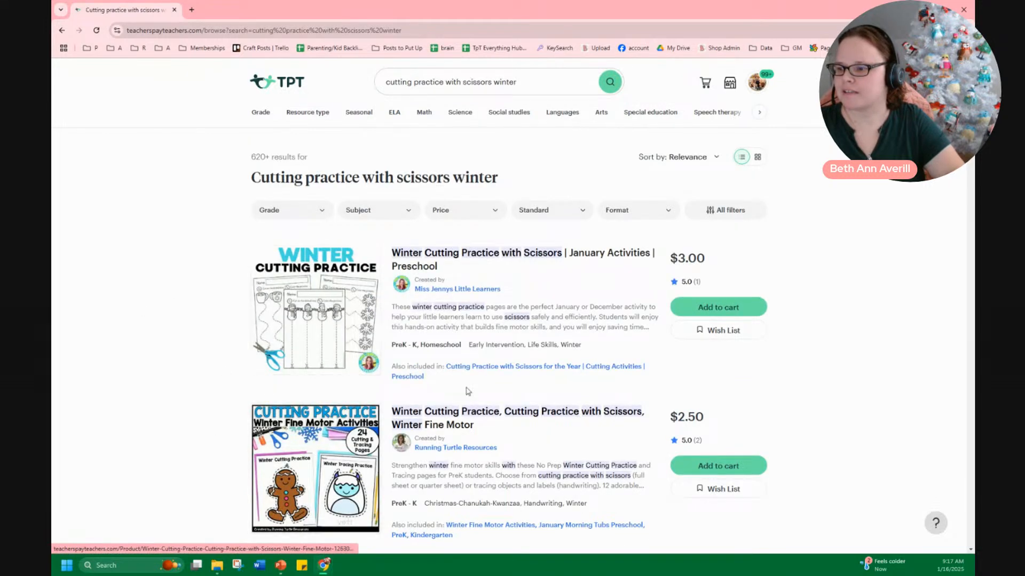
Browse the results, then filter them by the Clip art resource type
mouse_move(253, 325)
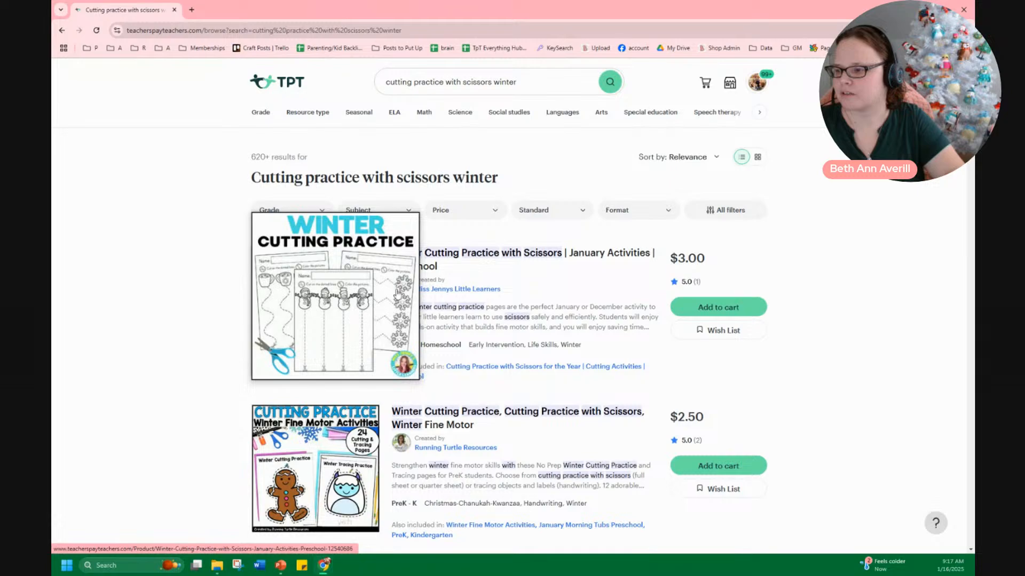
scroll(329, 438, "down", 10)
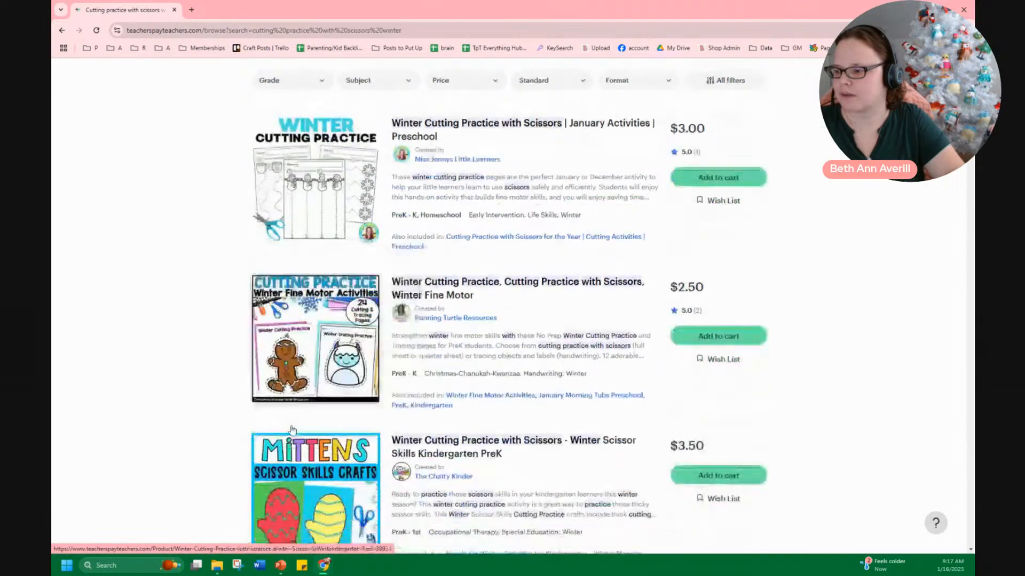
scroll(464, 425, "down", 18)
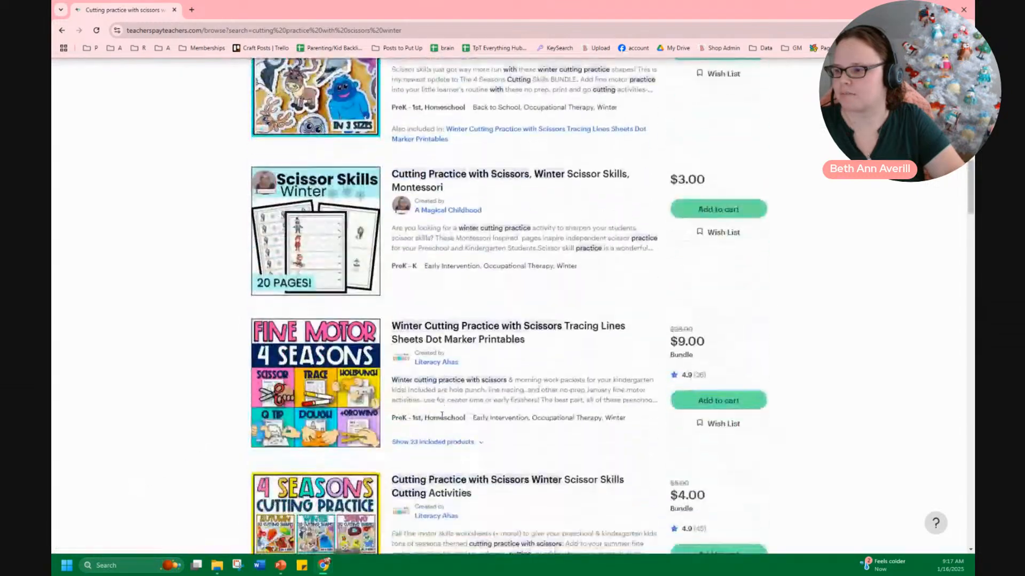
scroll(441, 420, "up", 20)
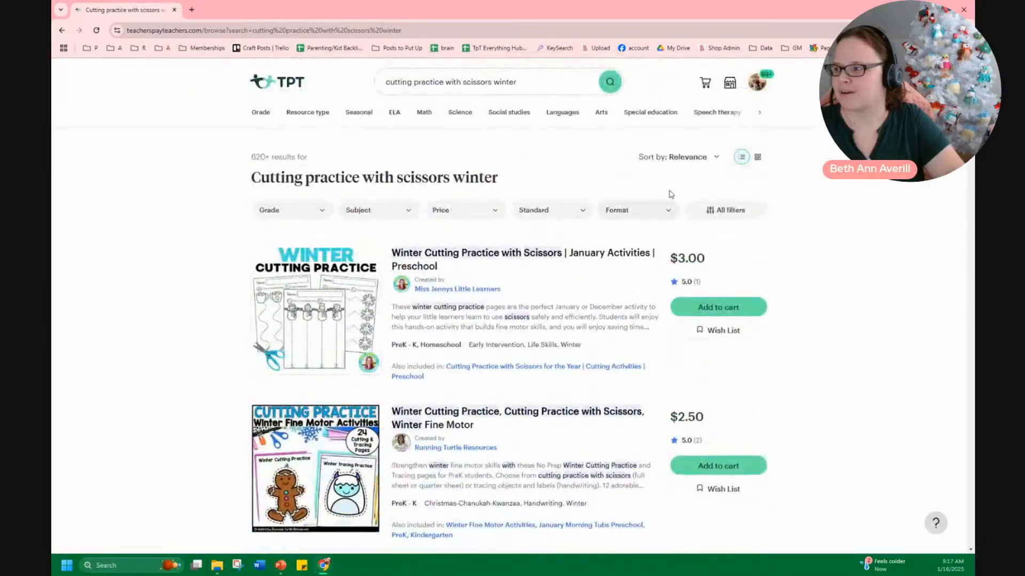
left_click(750, 209)
left_click(790, 455)
scroll(804, 475, "down", 2)
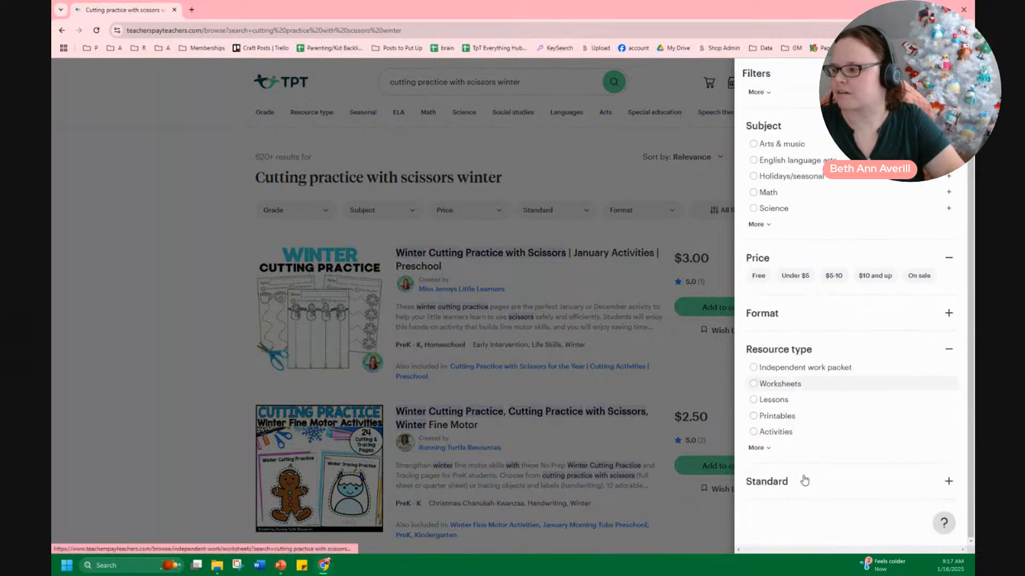
left_click(768, 451)
scroll(822, 427, "down", 3)
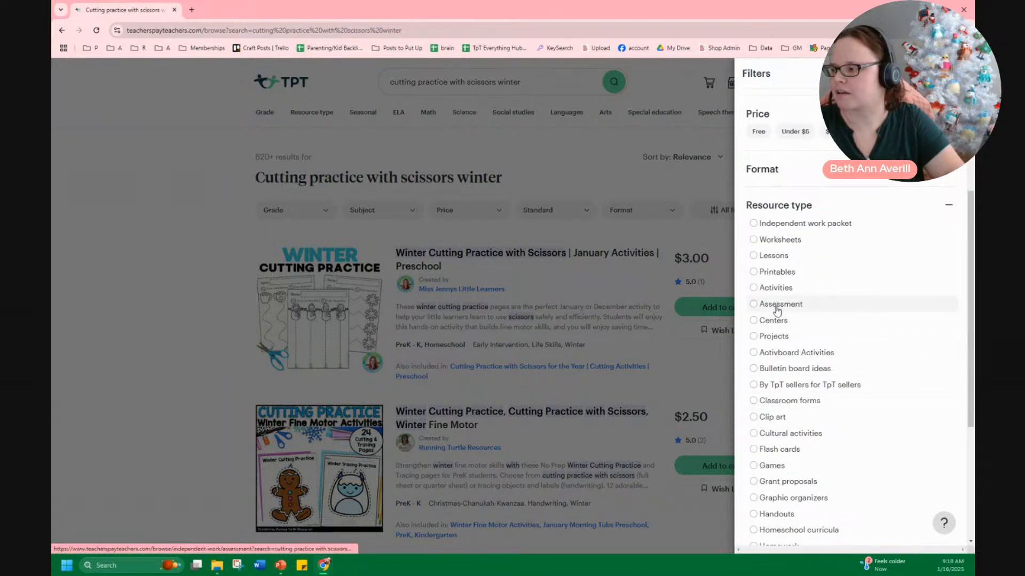
left_click(768, 417)
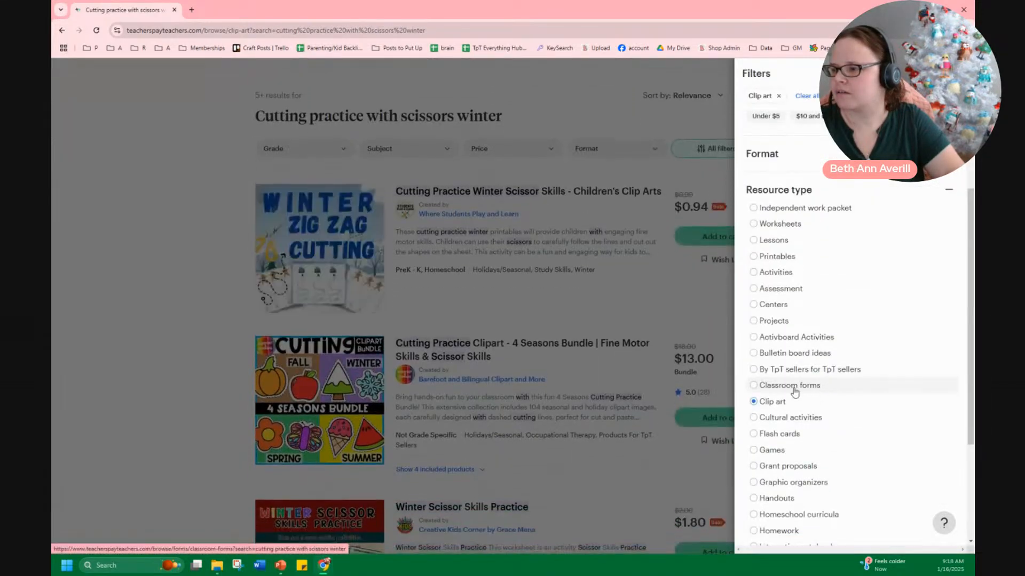
left_click(134, 420)
Open the cutting practice clipart listings, view their preview images, and close the browser
mouse_move(337, 366)
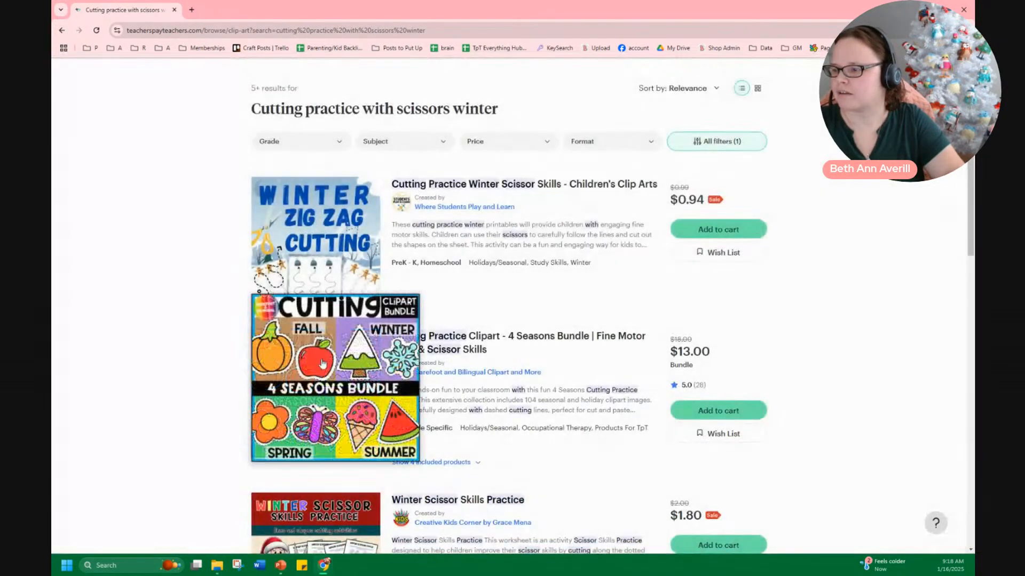
left_click(372, 369)
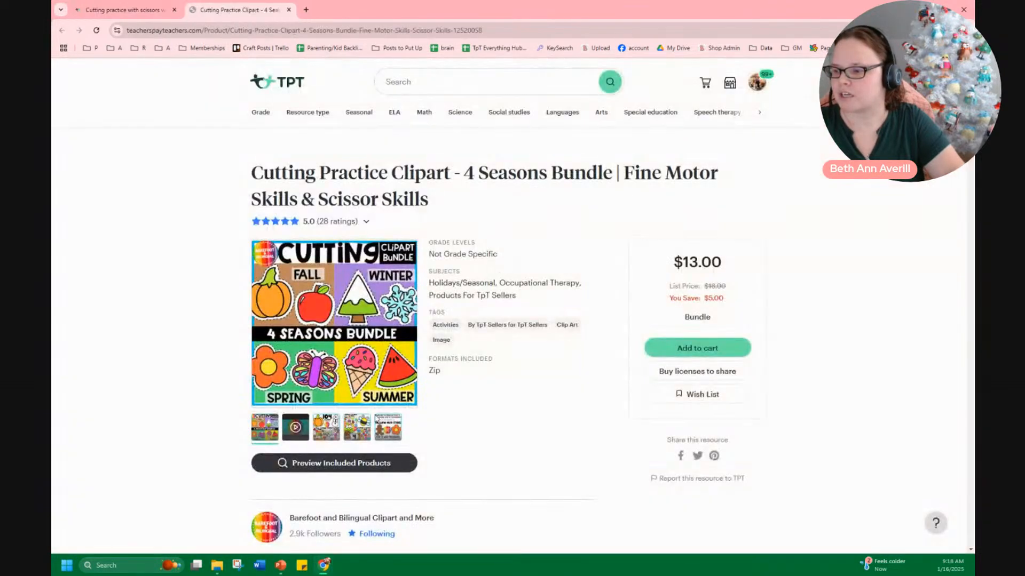
left_click(320, 432)
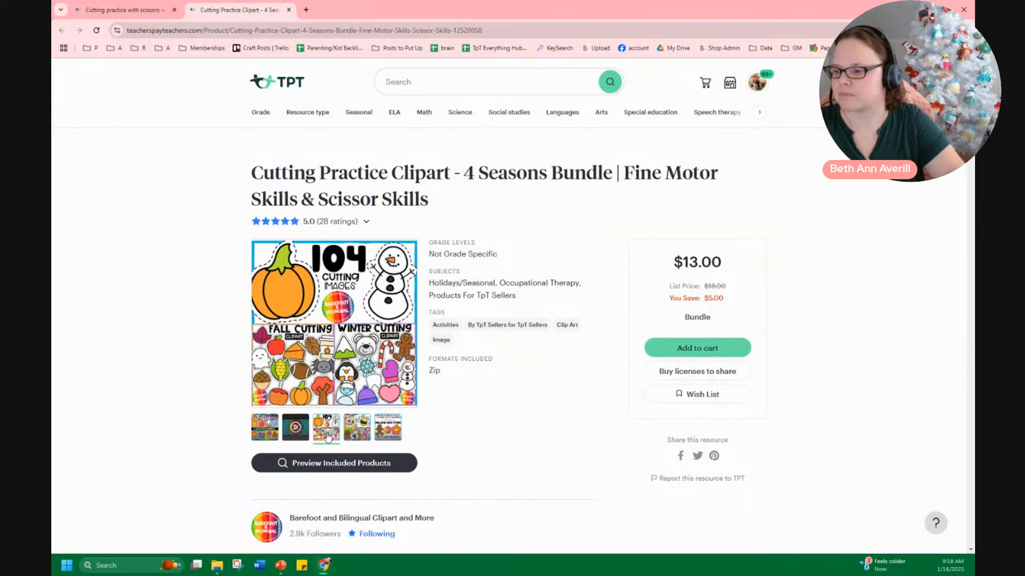
left_click(350, 429)
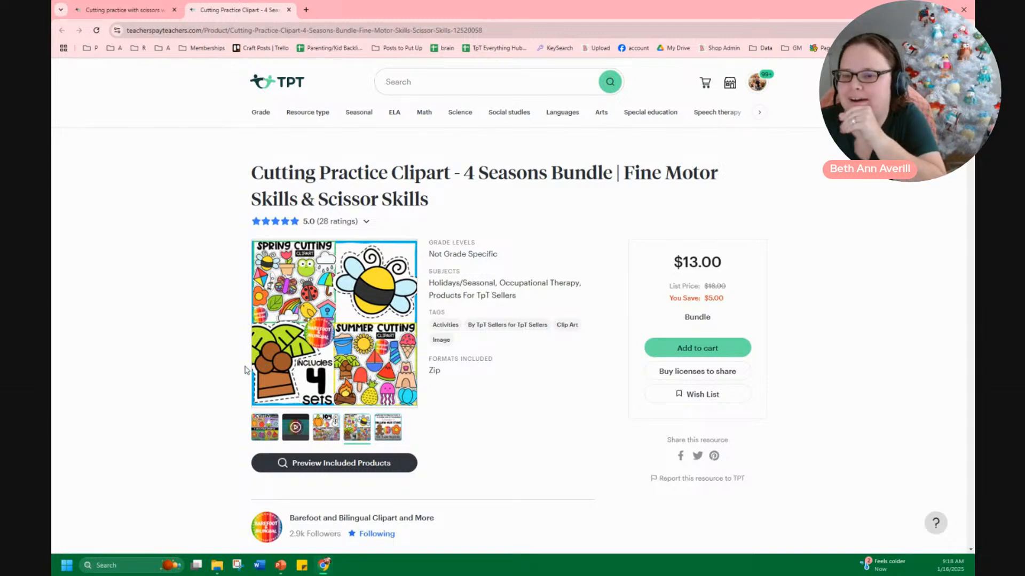
scroll(434, 448, "down", 8)
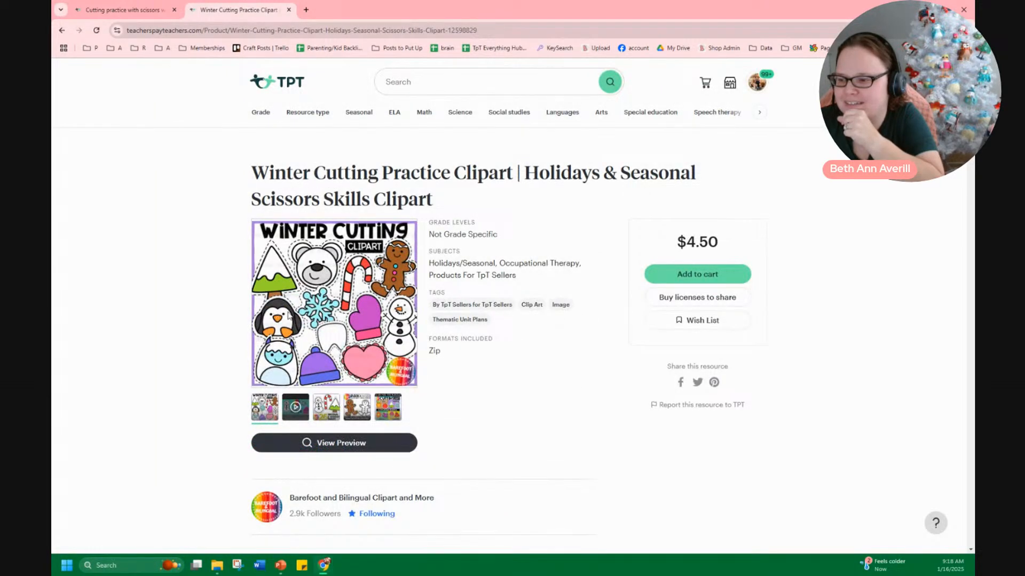
left_click(289, 11)
scroll(379, 348, "down", 9)
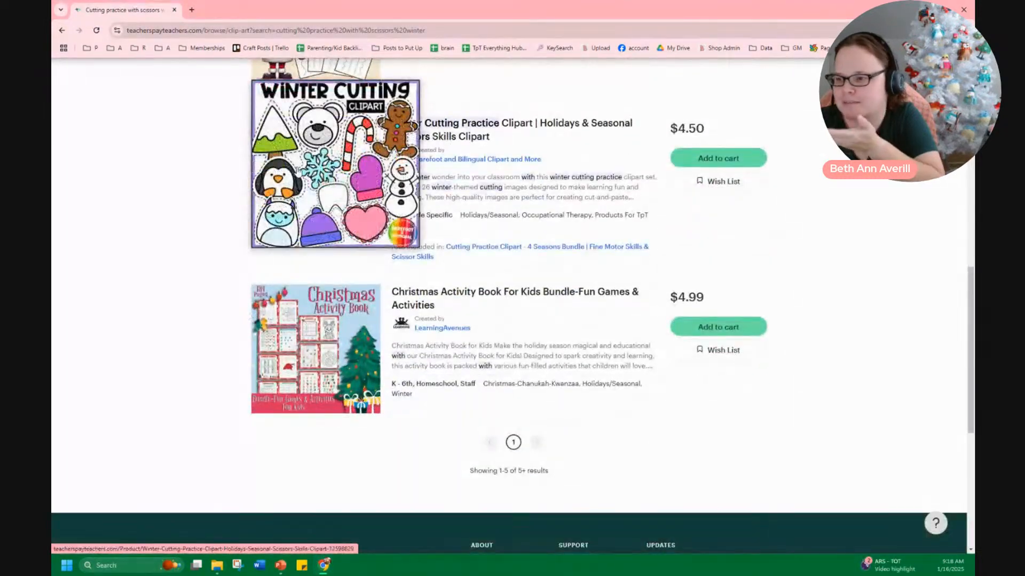
left_click(964, 7)
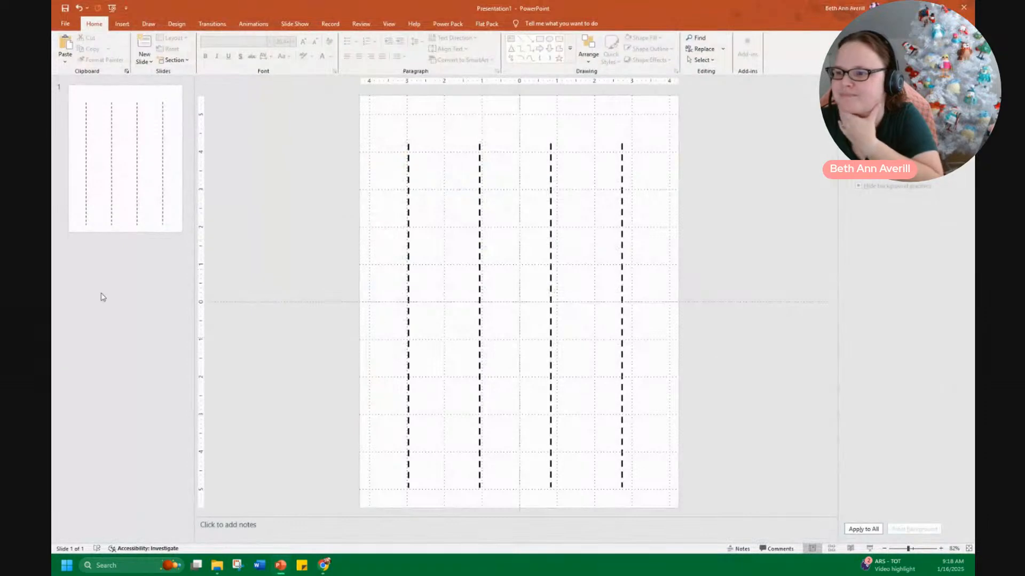
Open File Explorer and browse to the Winter Puffs penguin clip art inside Pictures, Clip Art, Barefoot and Bilingual, Winter
left_click(230, 571)
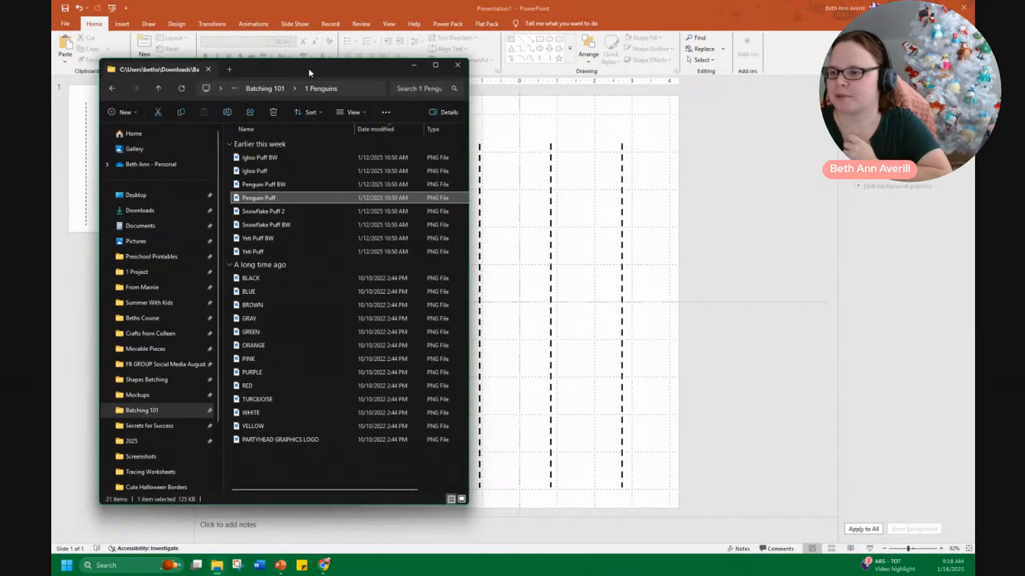
left_click_drag(328, 62, 324, 2)
left_click(88, 179)
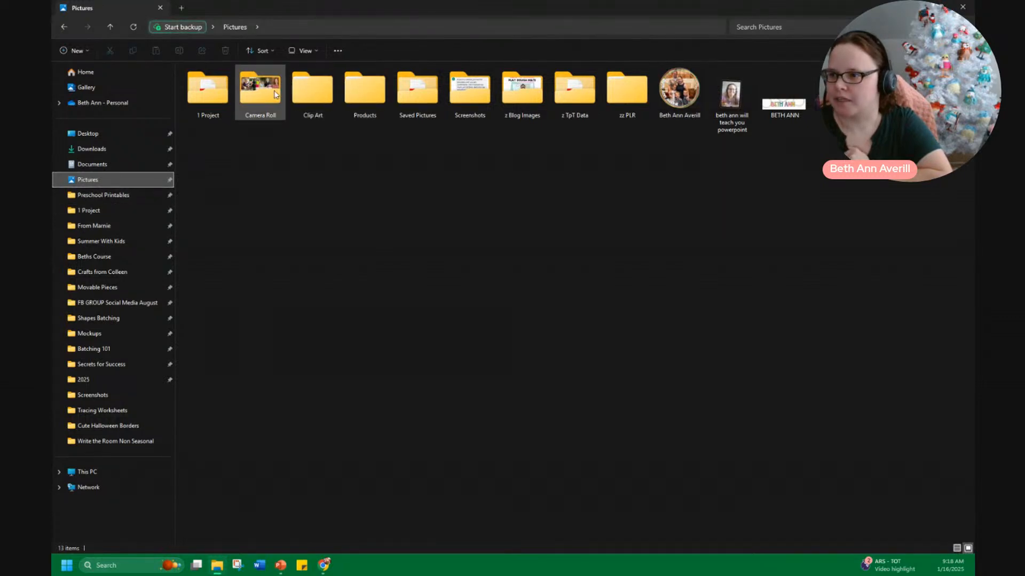
double_click(315, 101)
double_click(323, 103)
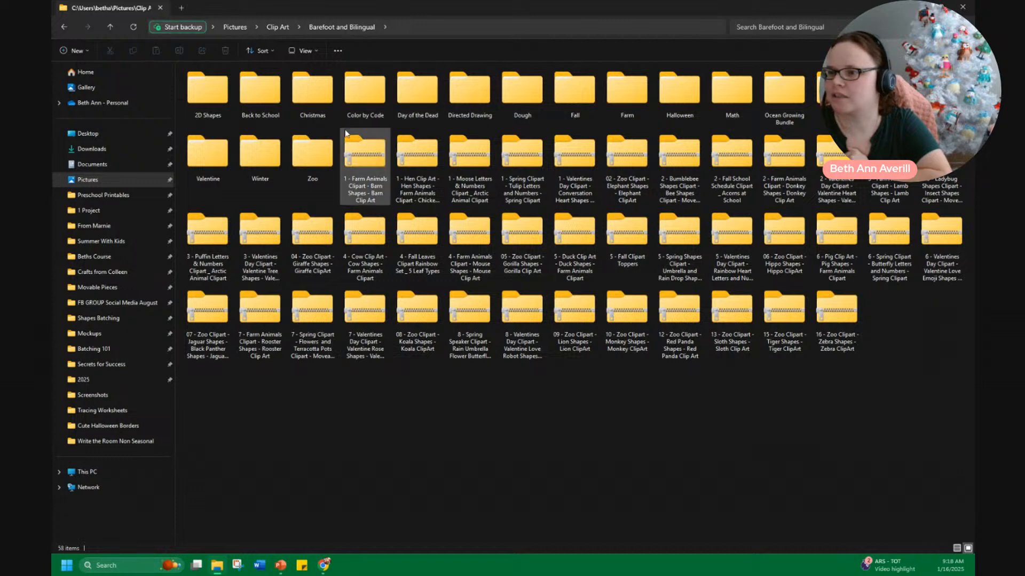
double_click(260, 152)
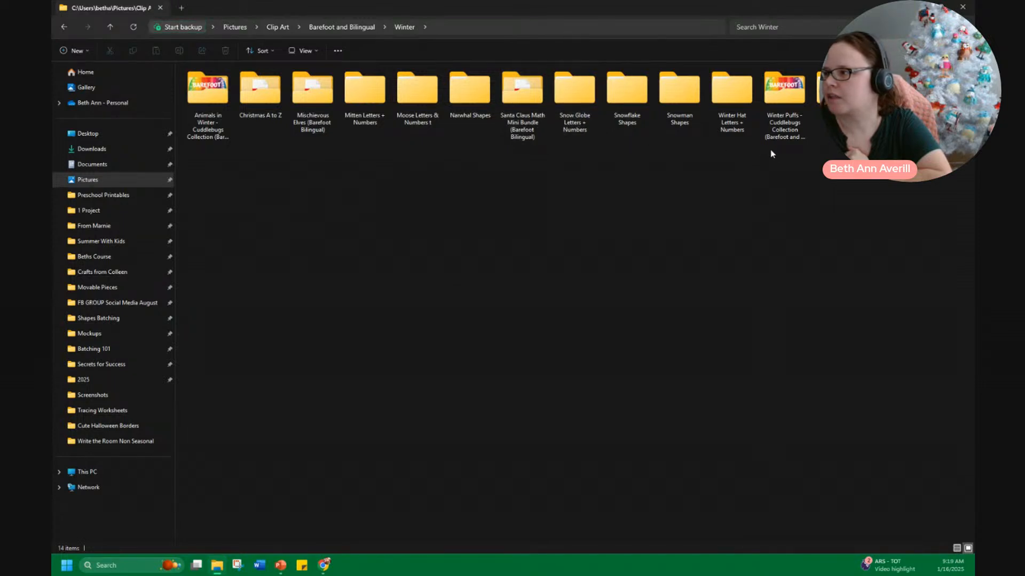
double_click(790, 117)
double_click(260, 92)
left_click_drag(699, 12, 52, 106)
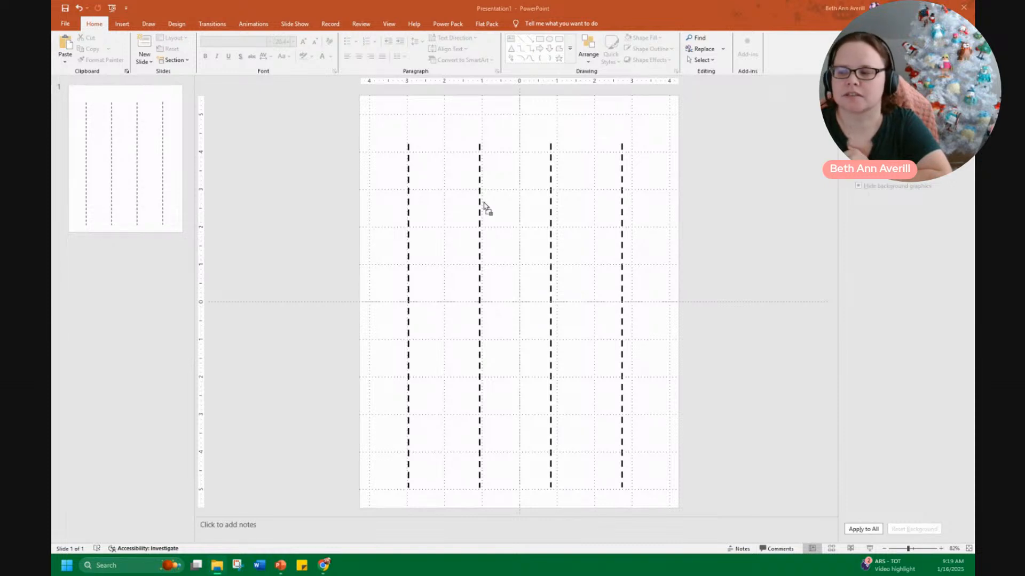
Paste the penguin image onto the slide, duplicate it, and place one penguin above the top of each dashed line
key("ctrl+v")
left_click_drag(665, 438, 478, 124)
key("ctrl+d")
key("ctrl+d")
left_click(708, 191)
left_click(631, 126)
left_click_drag(631, 126, 632, 128)
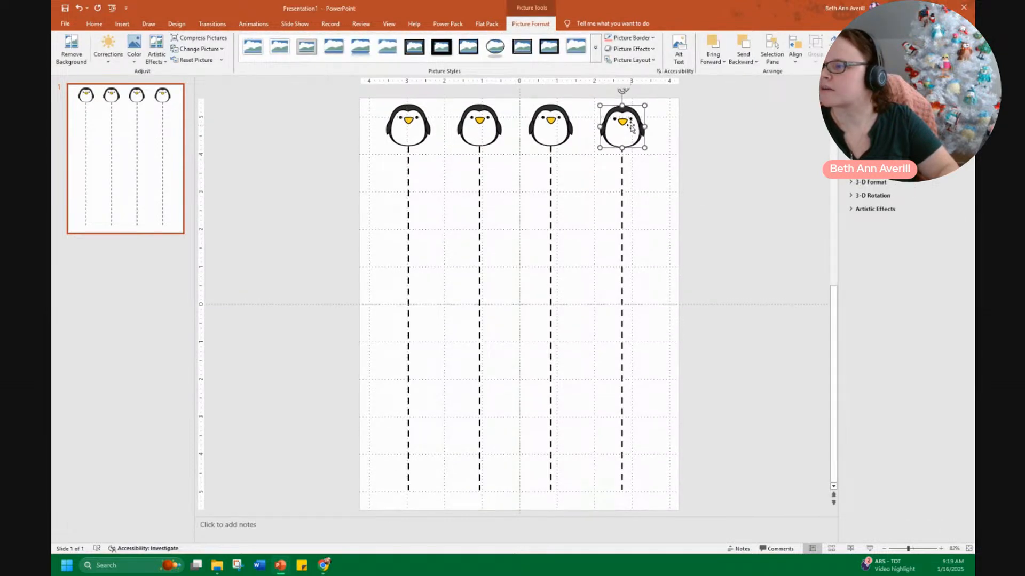
left_click(400, 136)
left_click_drag(399, 137, 400, 138)
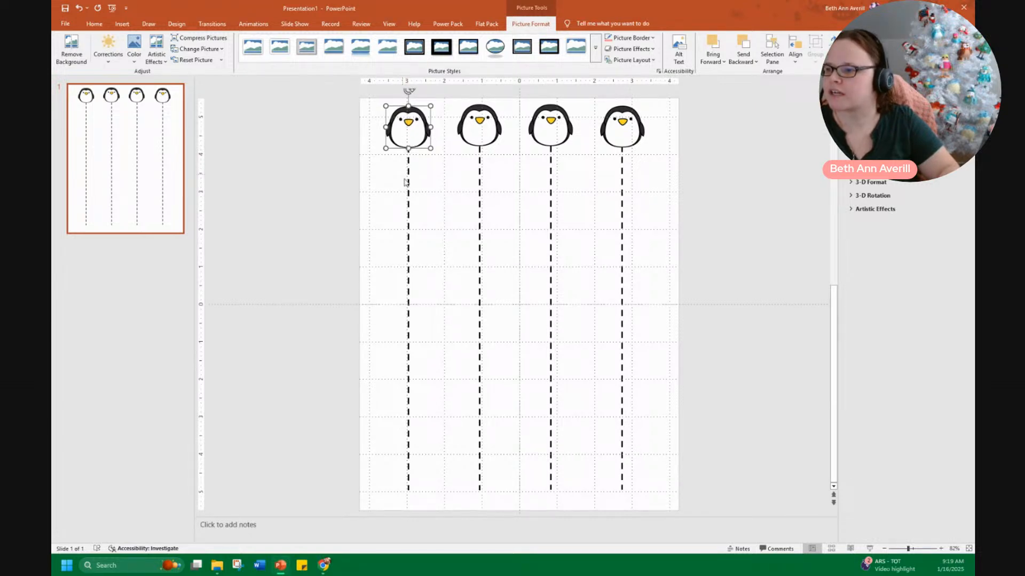
Select all four penguins and distribute them horizontally across the slide
left_click(372, 159)
left_click_drag(674, 174, 309, 81)
left_click(588, 51)
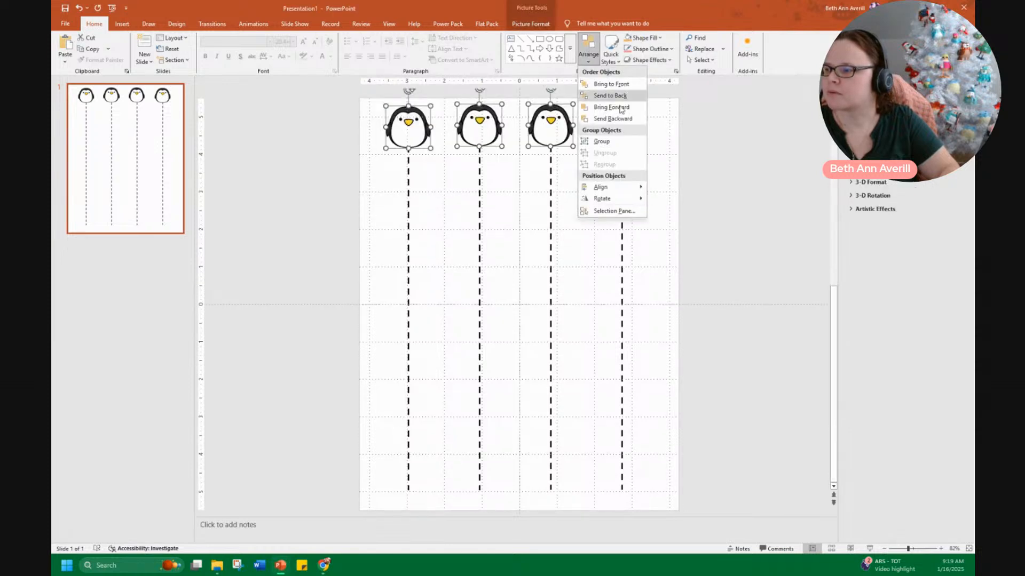
mouse_move(648, 201)
left_click(701, 251)
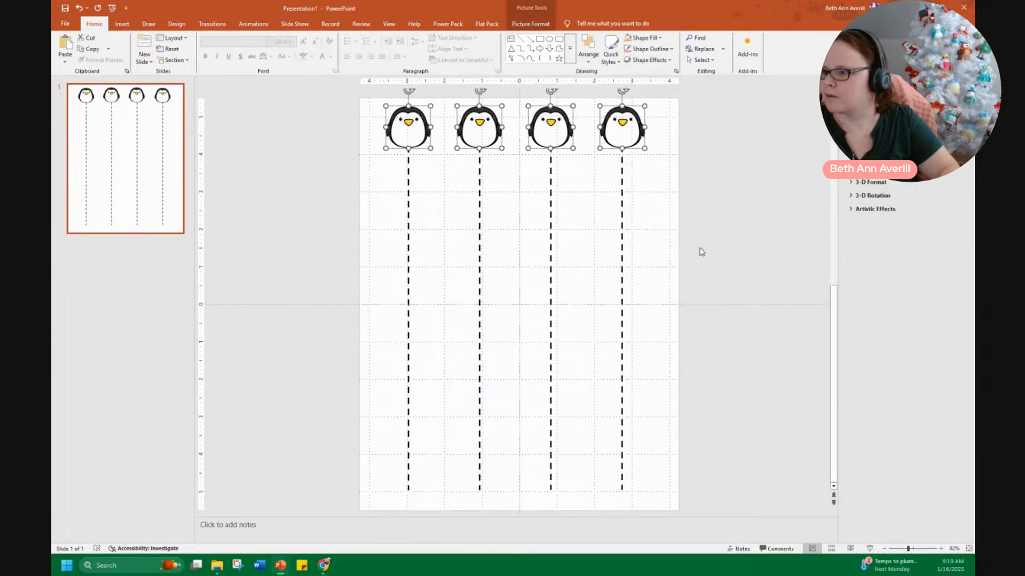
left_click(588, 51)
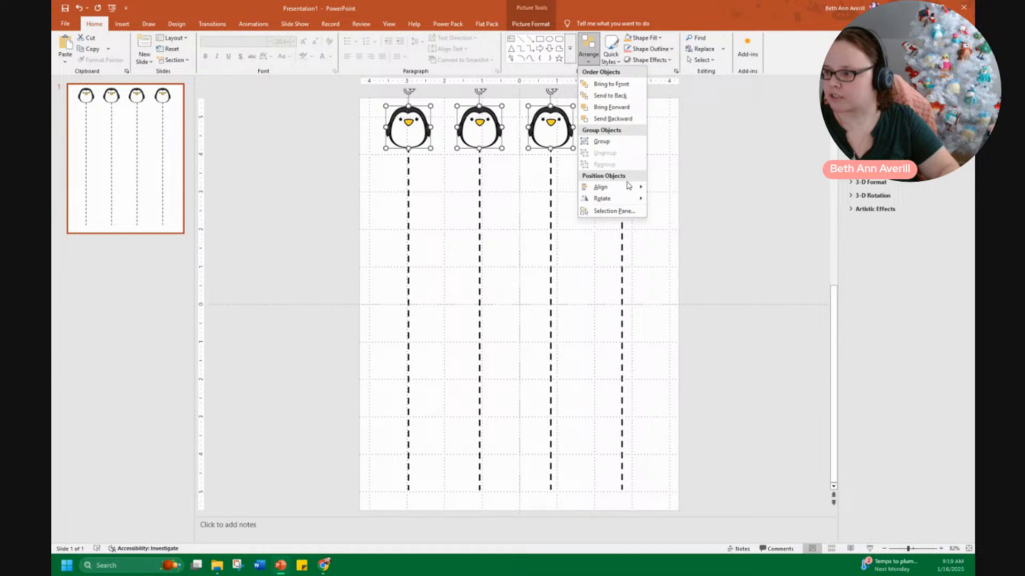
mouse_move(629, 186)
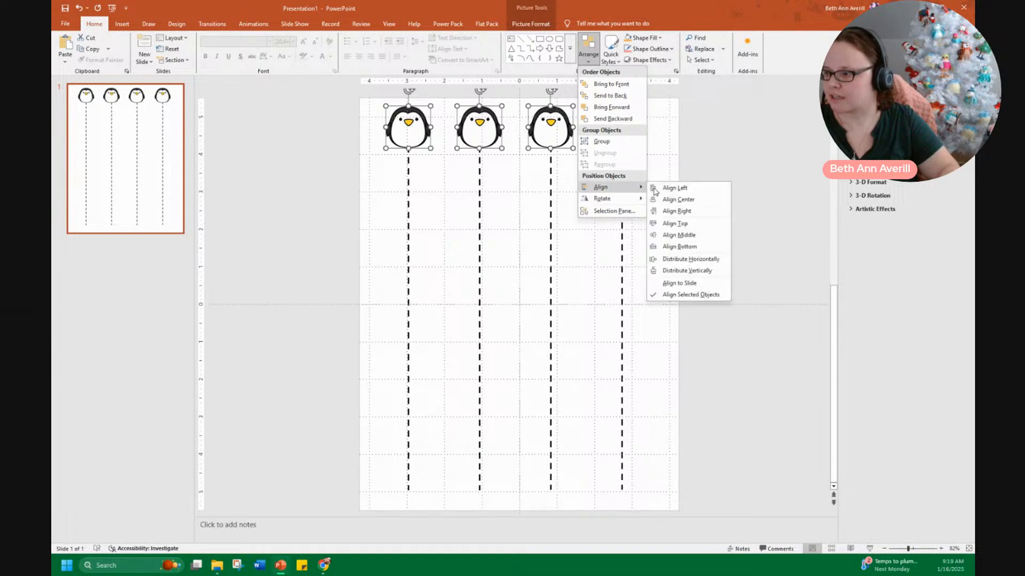
left_click(703, 260)
left_click(716, 220)
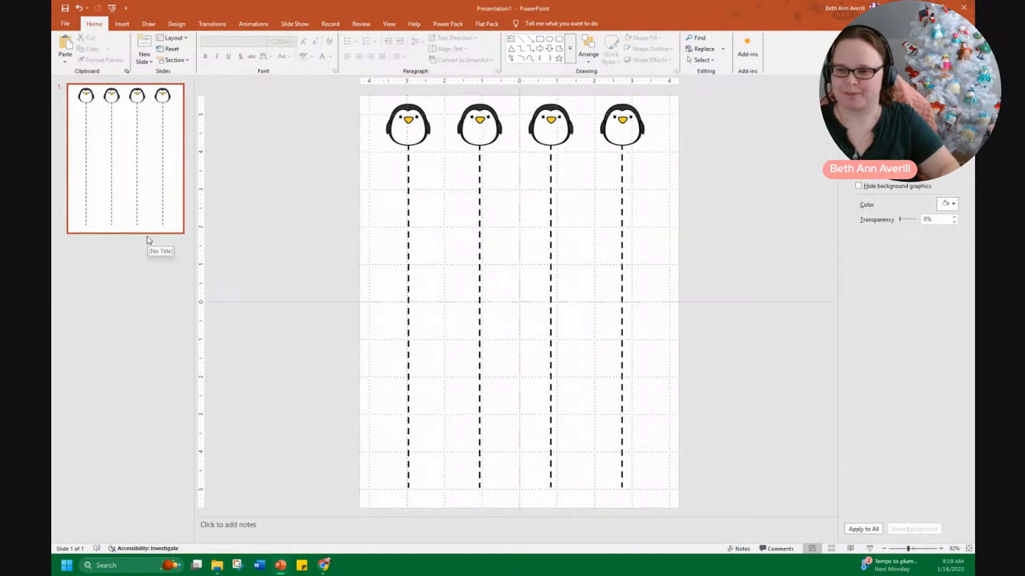
Duplicate the slide and delete all the contents of the new copy
right_click(150, 259)
left_click(163, 290)
left_click_drag(342, 113, 785, 512)
key("Delete")
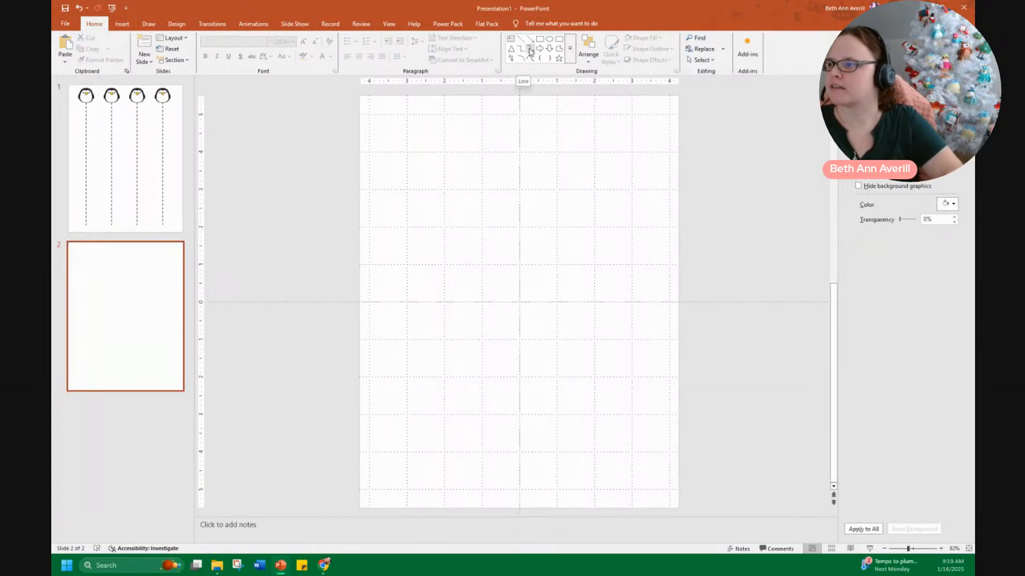
Draw a wavy curve across the top of the new slide with the Curve tool
left_click(570, 48)
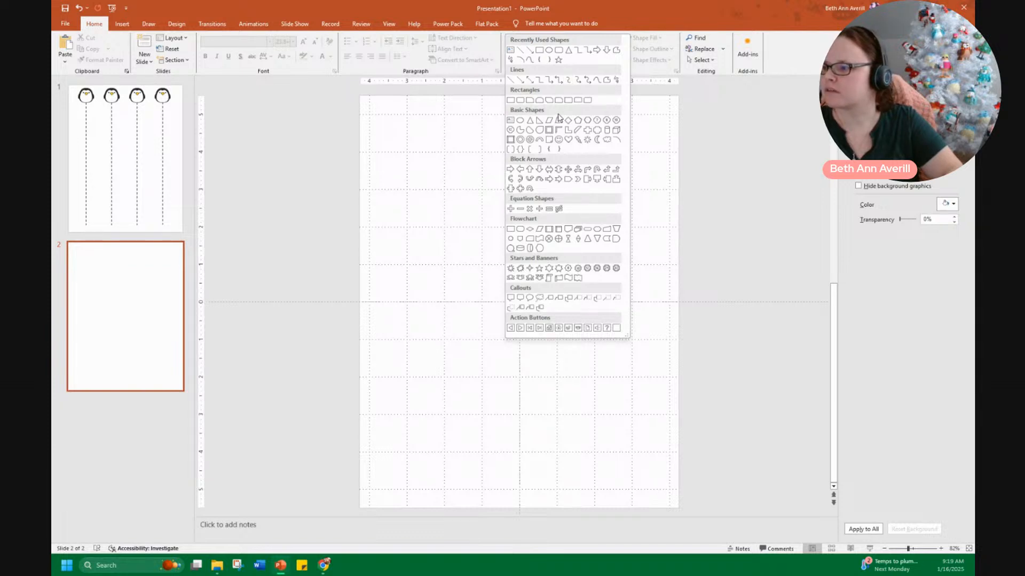
left_click(529, 60)
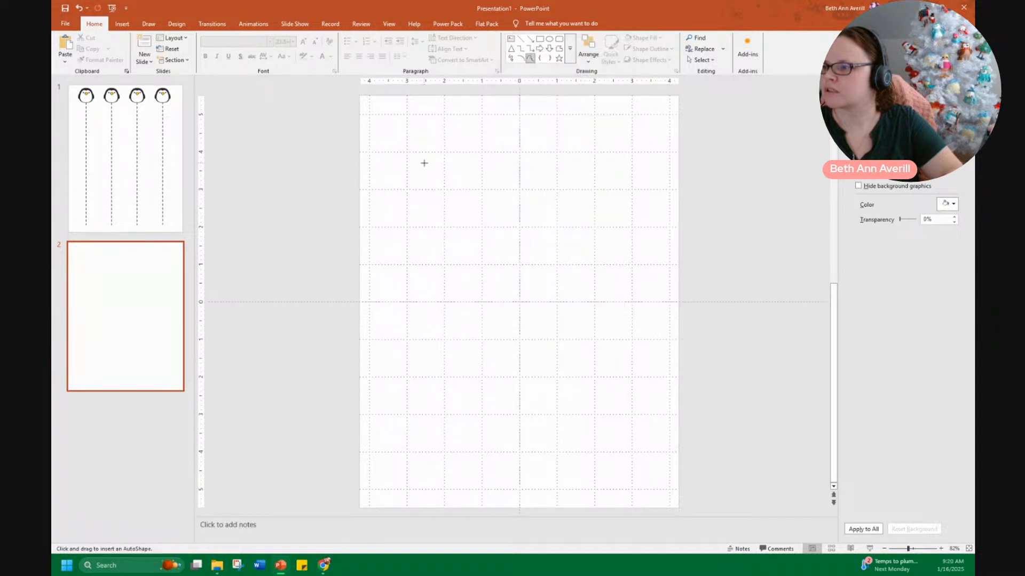
left_click(504, 168)
left_click(597, 126)
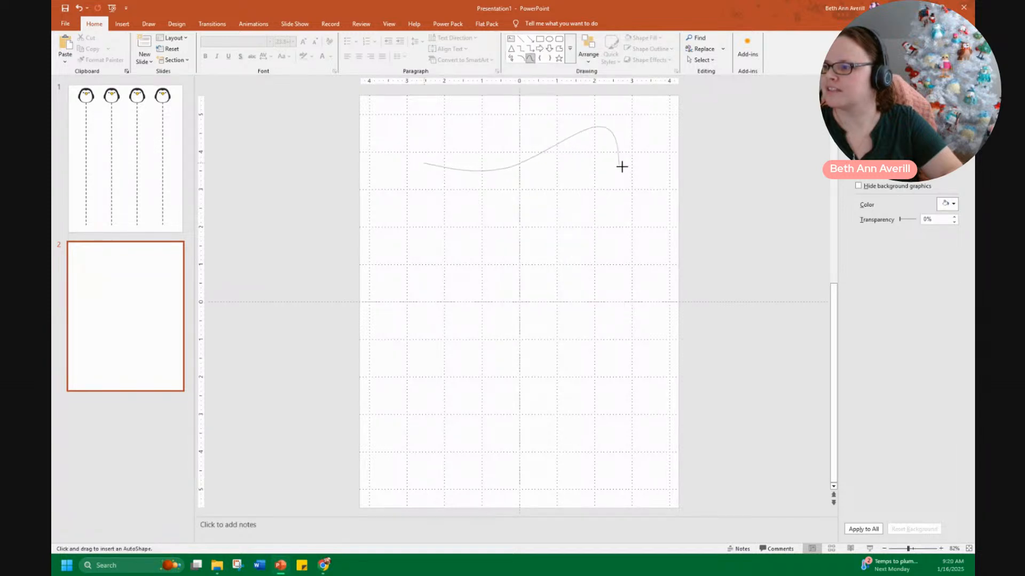
double_click(656, 160)
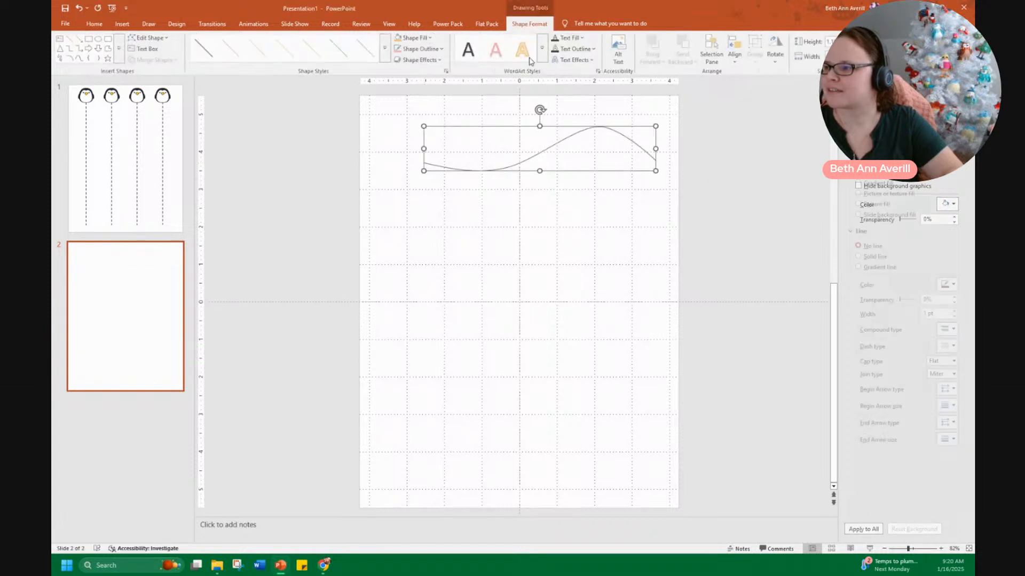
Reposition the curve and set its line color to black with a 3 pt width
left_click(565, 138)
left_click_drag(564, 137, 538, 149)
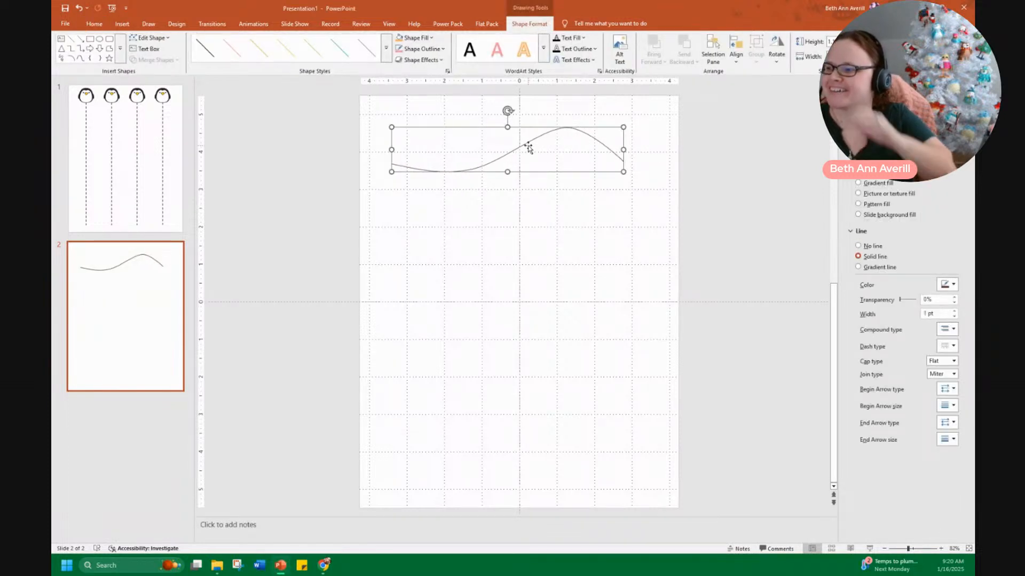
right_click(529, 147)
left_click(948, 284)
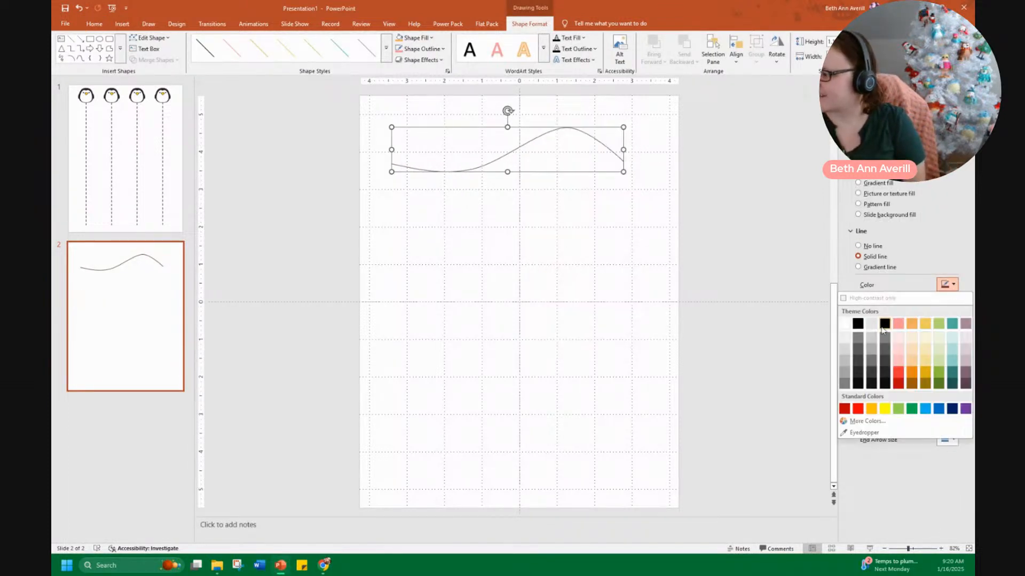
left_click(857, 325)
left_click_drag(929, 314, 918, 316)
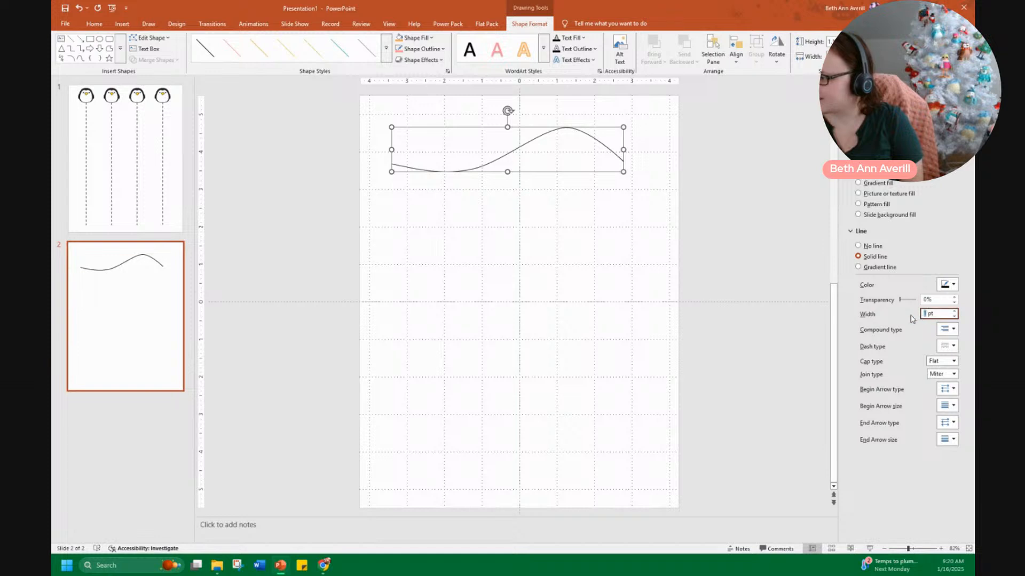
type("3")
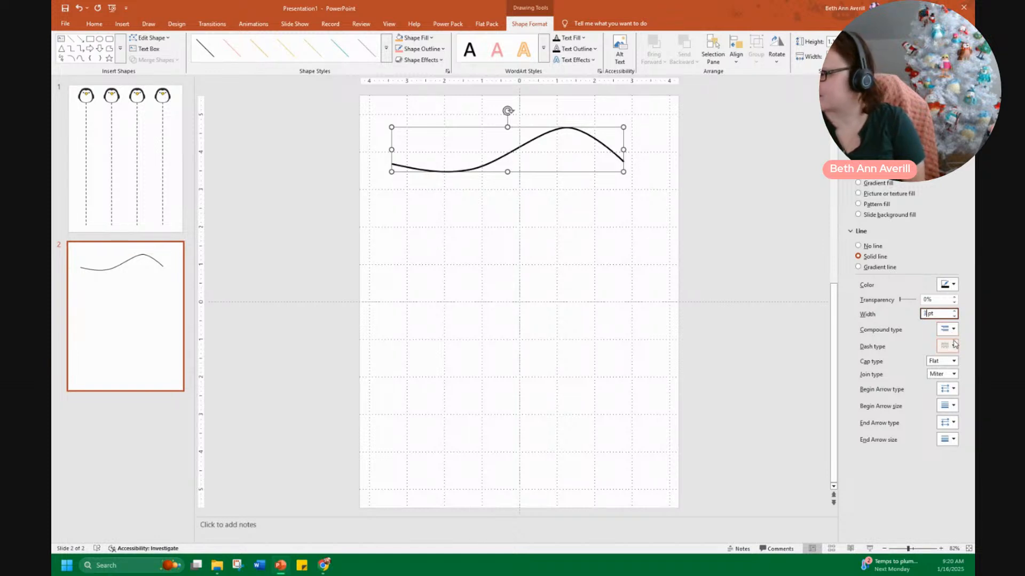
right_click(554, 139)
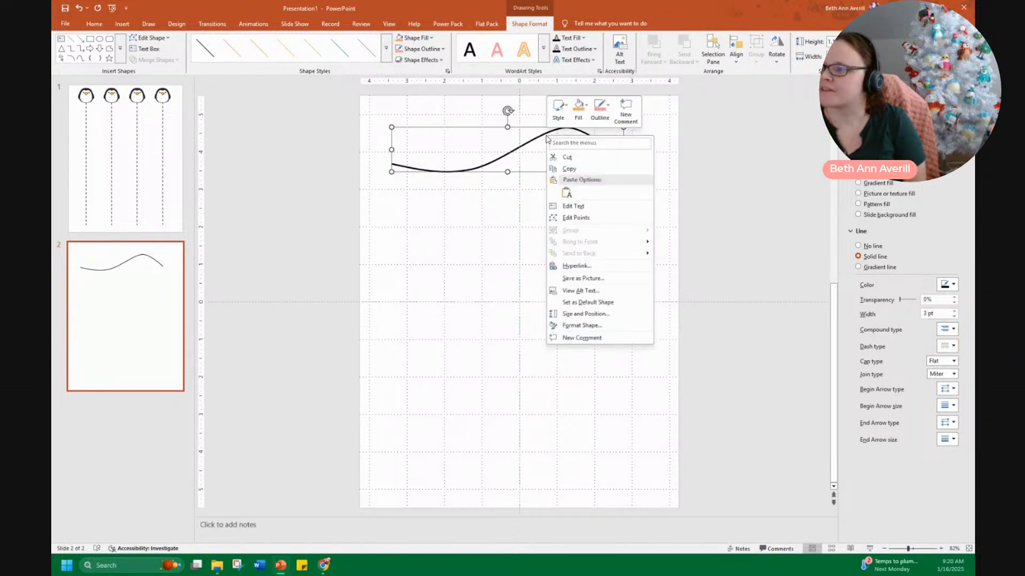
left_click(590, 203)
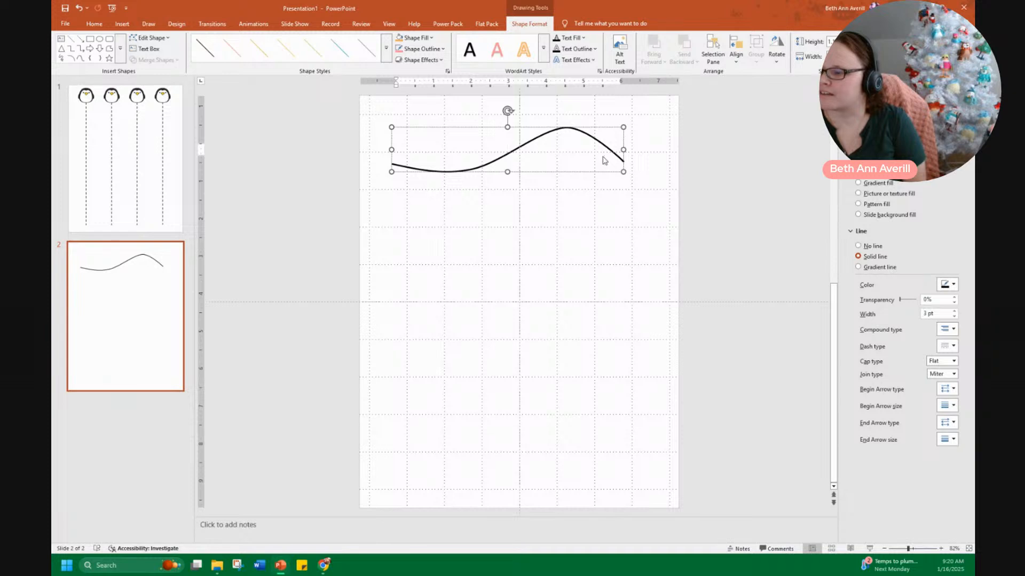
left_click(658, 179)
Edit the curve's points and handles to reshape it into a smoother, more even wave
left_click(610, 154)
right_click(611, 156)
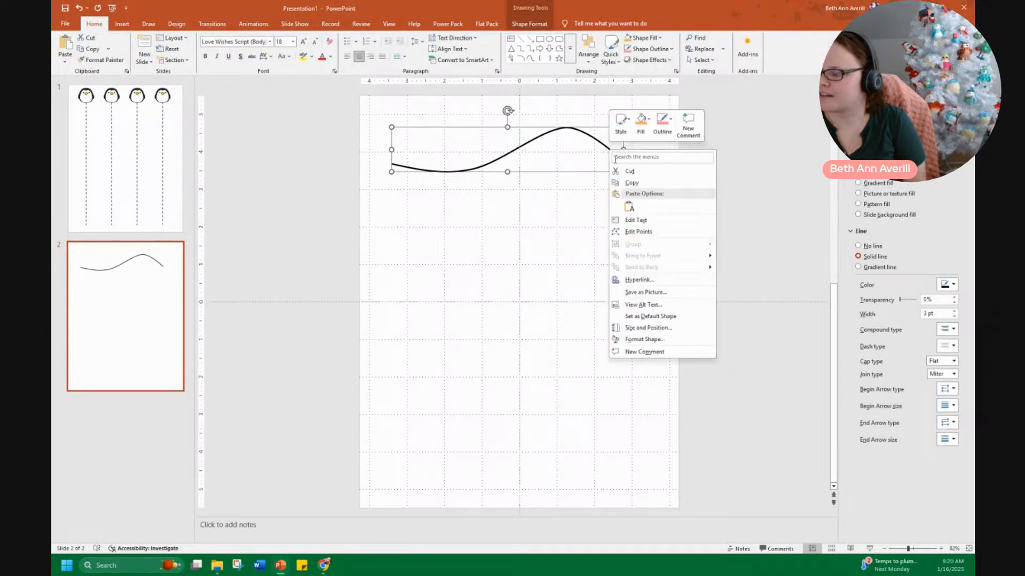
left_click(634, 233)
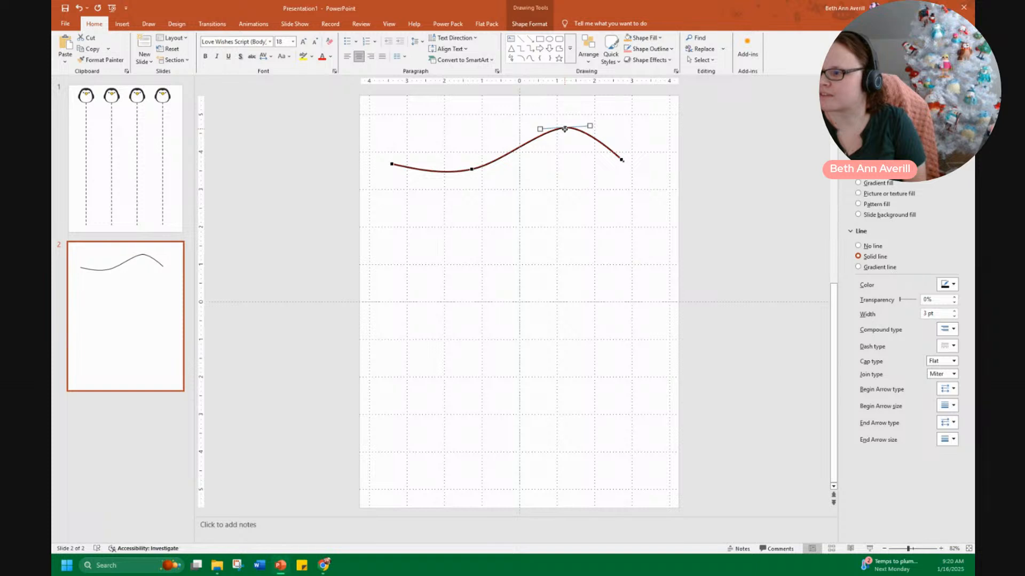
left_click_drag(591, 126, 592, 128)
left_click_drag(623, 160, 655, 169)
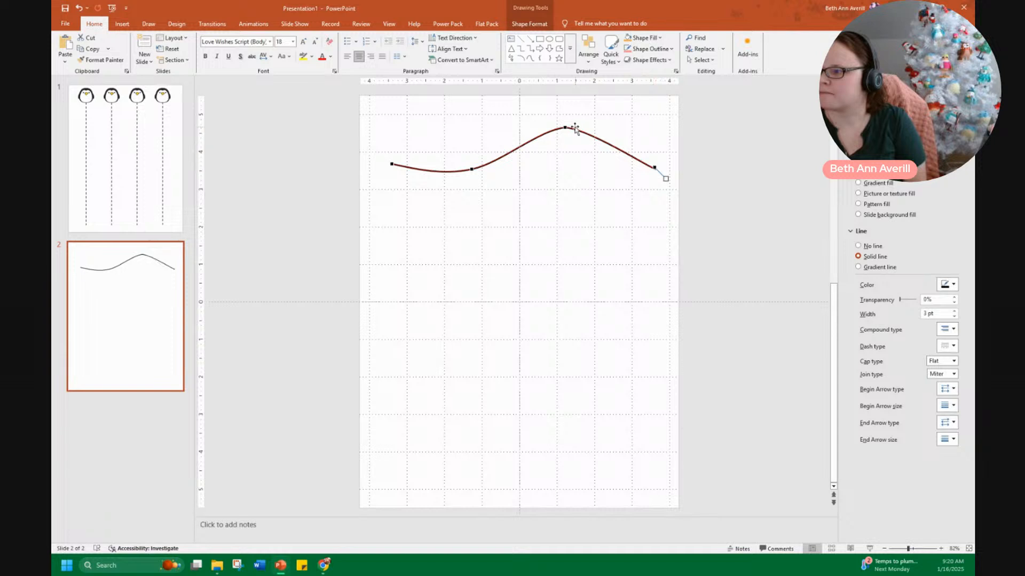
left_click_drag(565, 128, 544, 127)
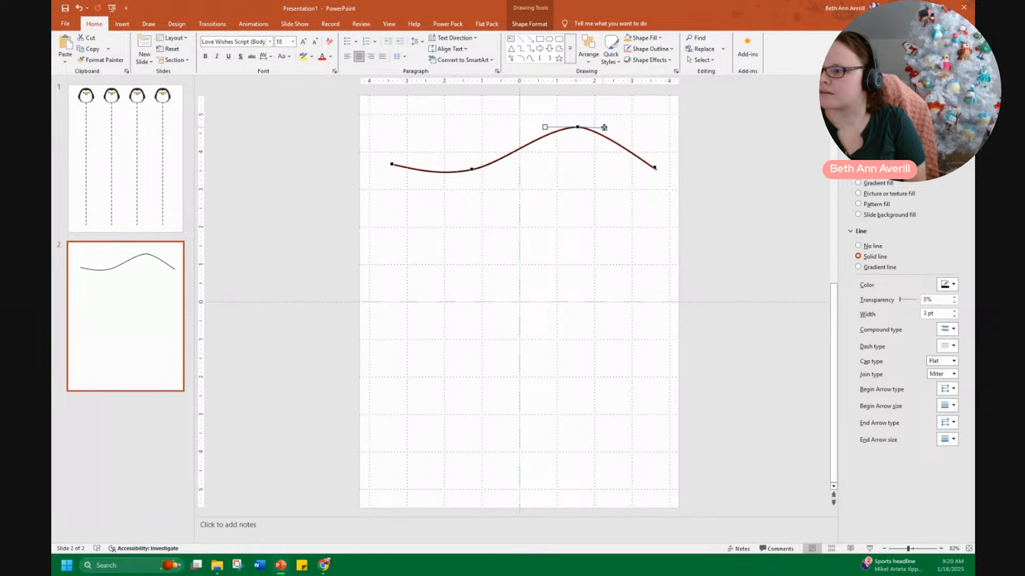
left_click_drag(618, 128, 617, 128)
left_click_drag(472, 169, 457, 173)
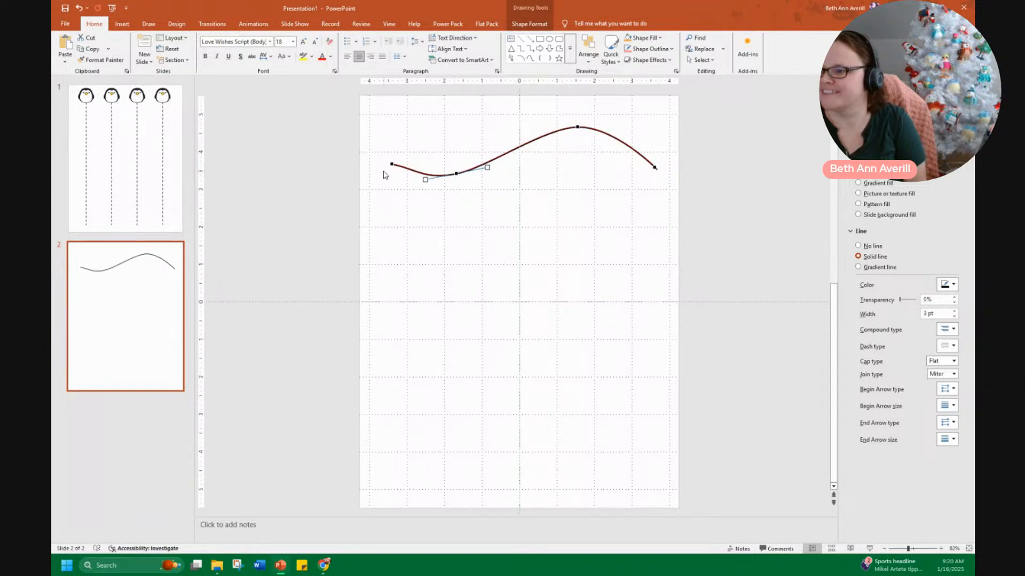
left_click_drag(391, 165, 395, 136)
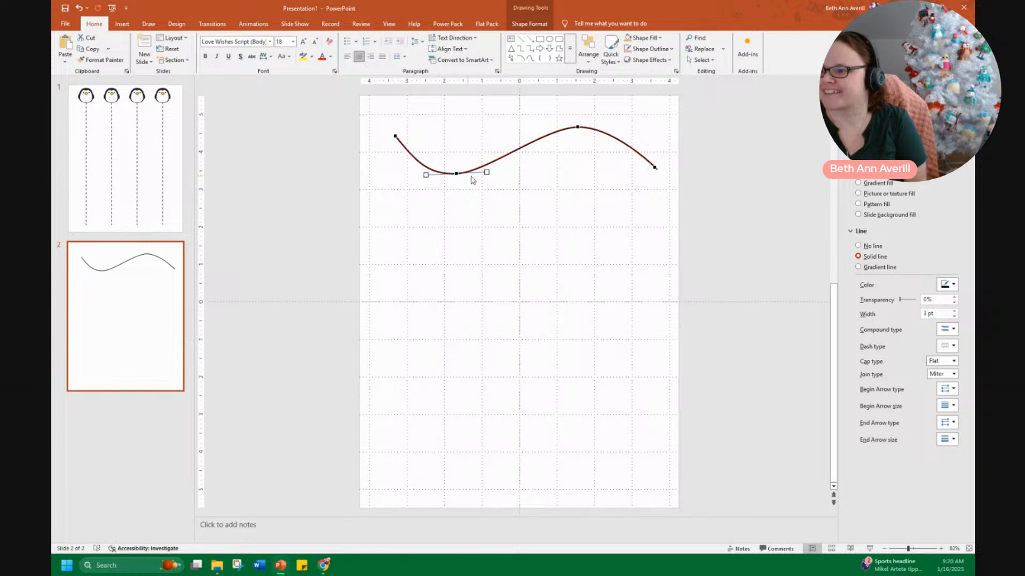
left_click_drag(483, 171, 500, 172)
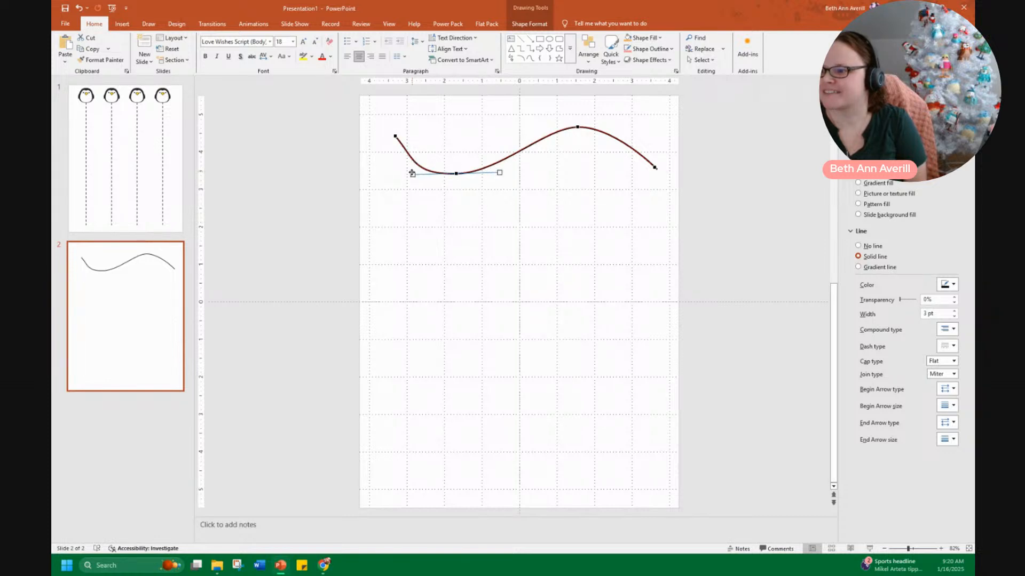
left_click_drag(417, 174, 428, 174)
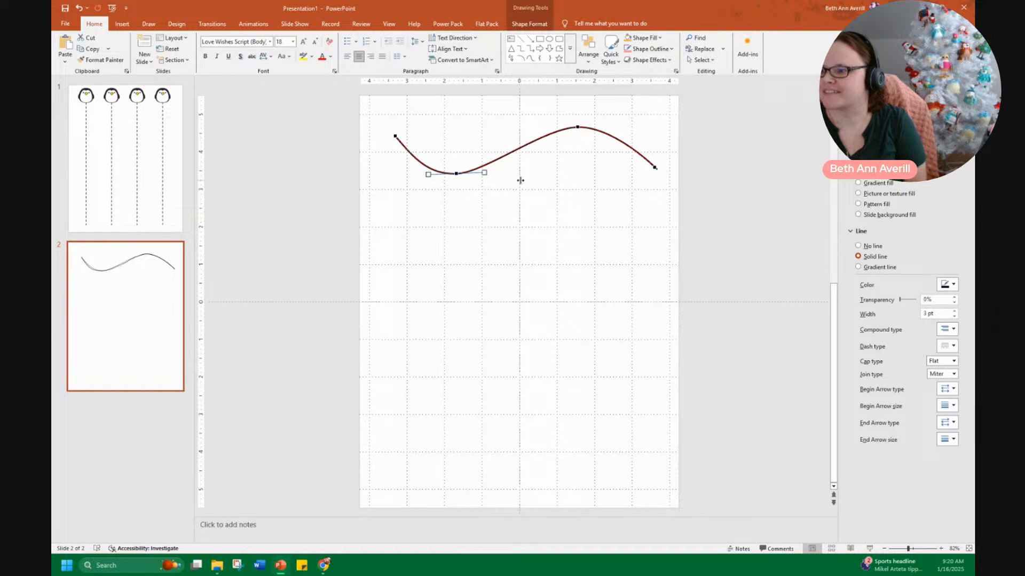
left_click(519, 182)
Move the curve up near the top of the slide and change its line to a dashed type
left_click(496, 159)
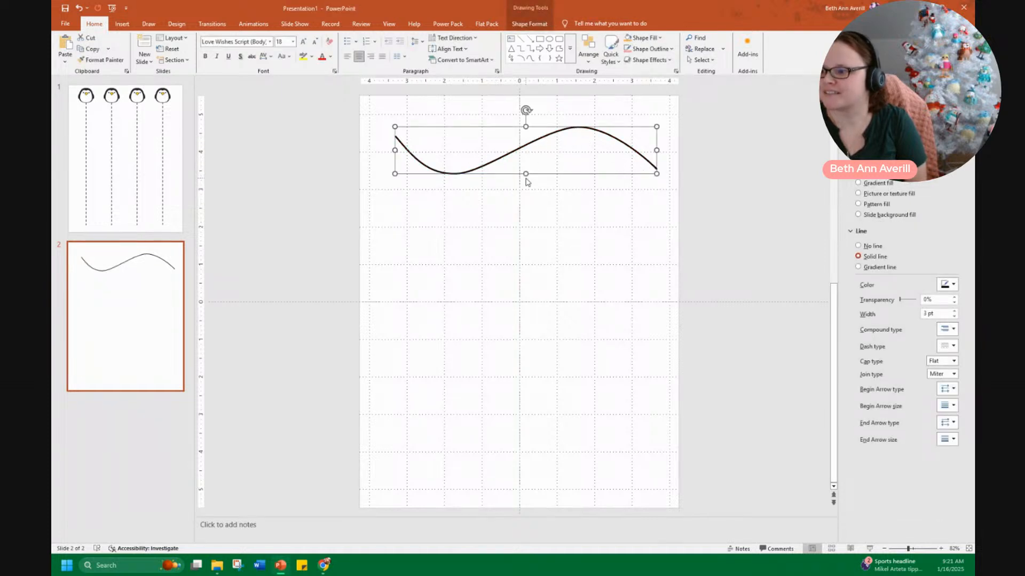
left_click_drag(524, 171, 509, 147)
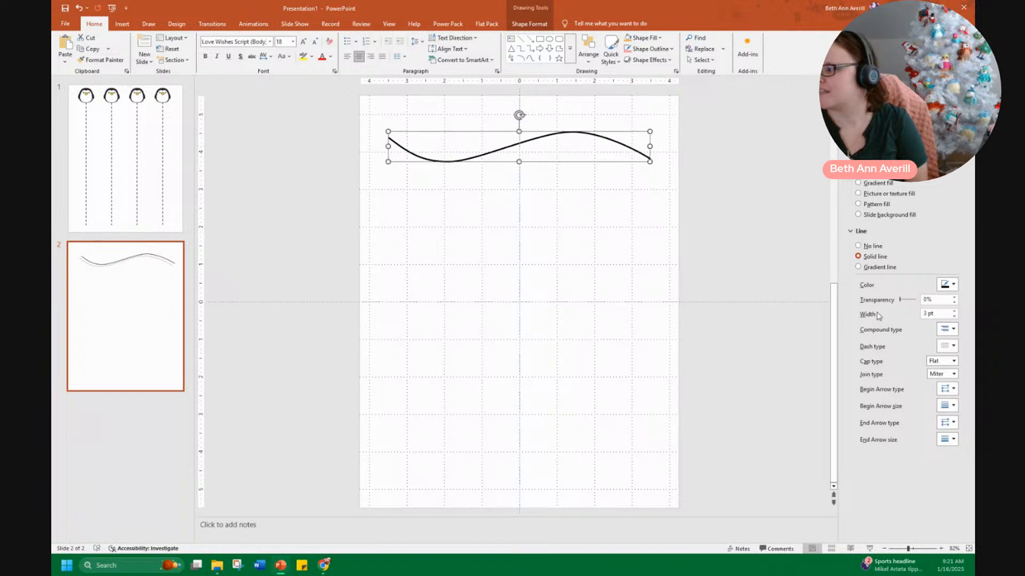
left_click(947, 346)
left_click(561, 224)
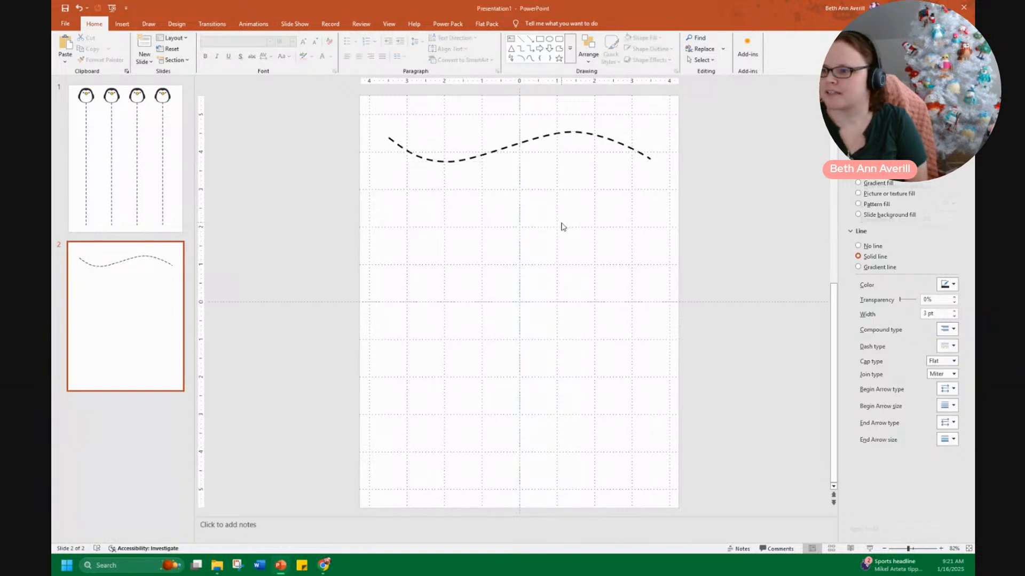
left_click(524, 141)
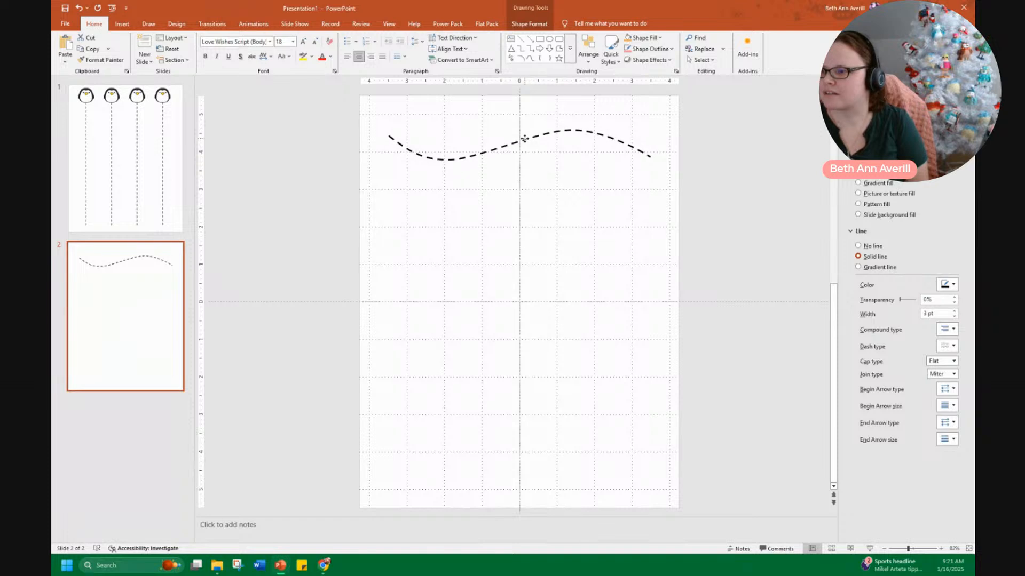
Shorten the wavy curve slightly and duplicate it down the slide into six stacked dashed wavy lines
left_click_drag(649, 143, 633, 144)
left_click_drag(519, 138, 528, 197)
key("ctrl+d")
key("Left")
key("Left")
key("Left")
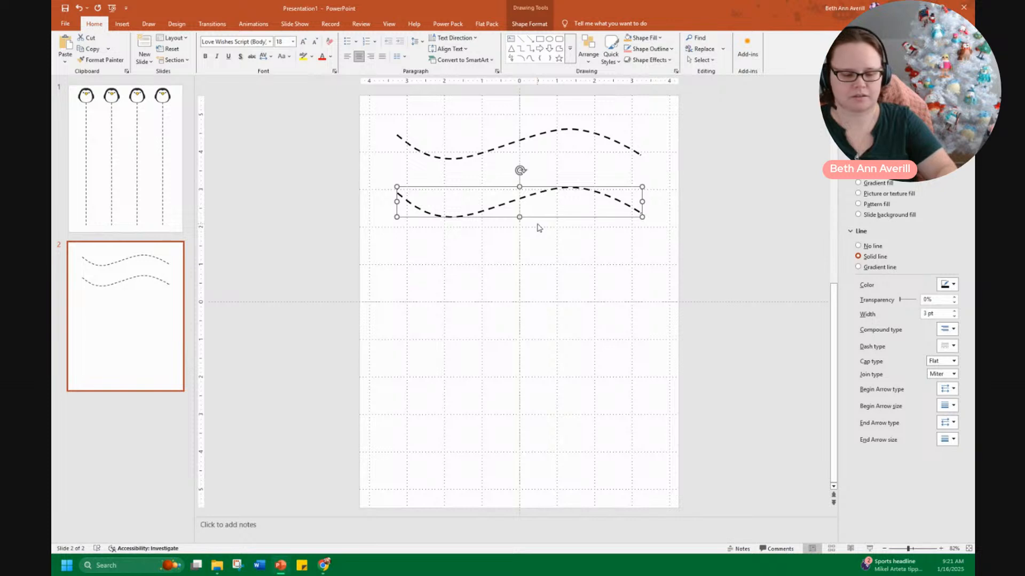
key("ctrl+d")
key("ctrl+d")
key("ctrl+d")
key("ctrl+d")
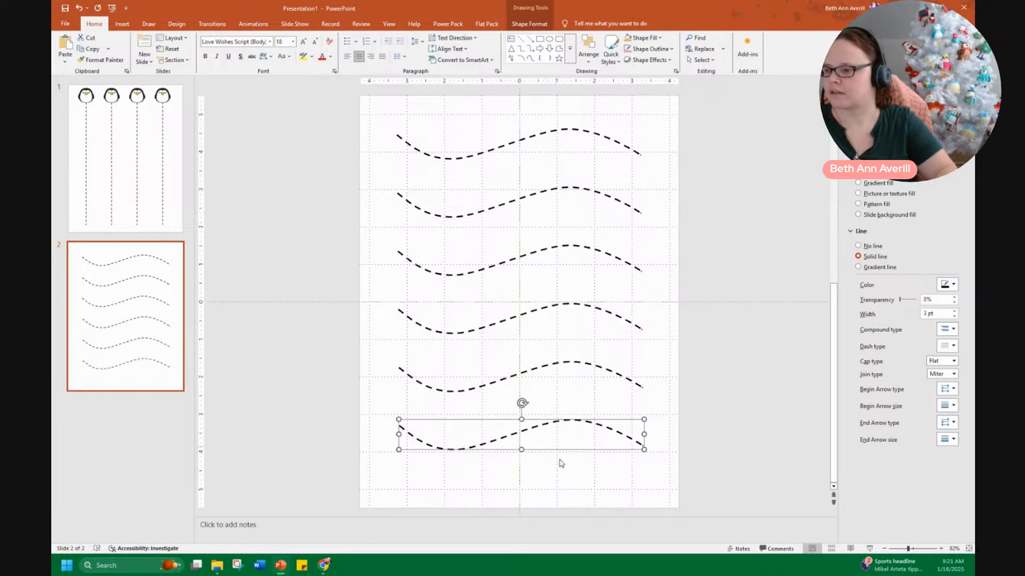
Move the bottom curve lower, select all six curves, and distribute them vertically
left_click(583, 488)
mouse_move(522, 437)
left_mouse_down()
mouse_move(519, 462)
mouse_move(519, 452)
left_mouse_up()
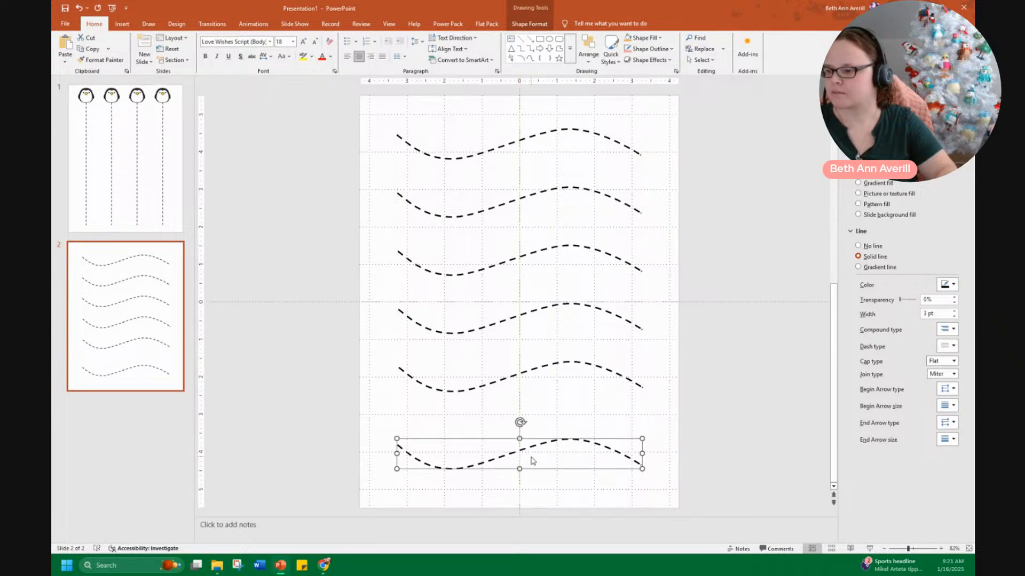
left_click(667, 483)
left_click_drag(667, 499, 383, 101)
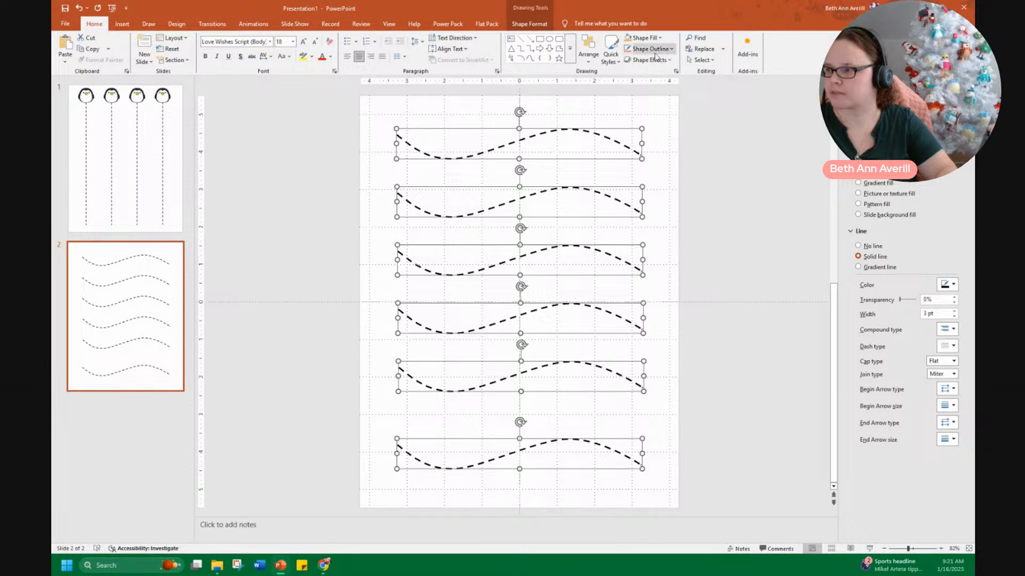
left_click(588, 50)
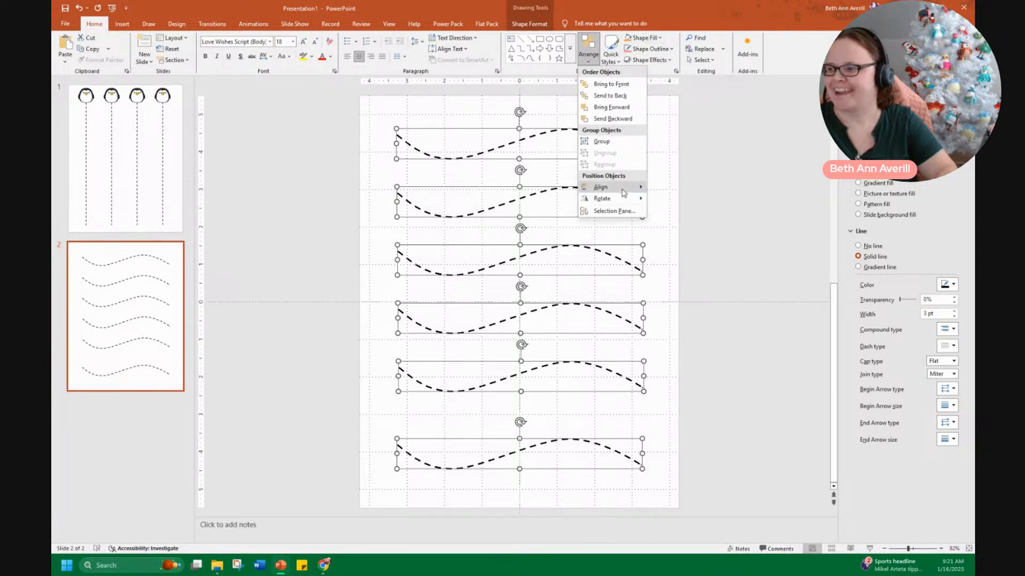
mouse_move(623, 188)
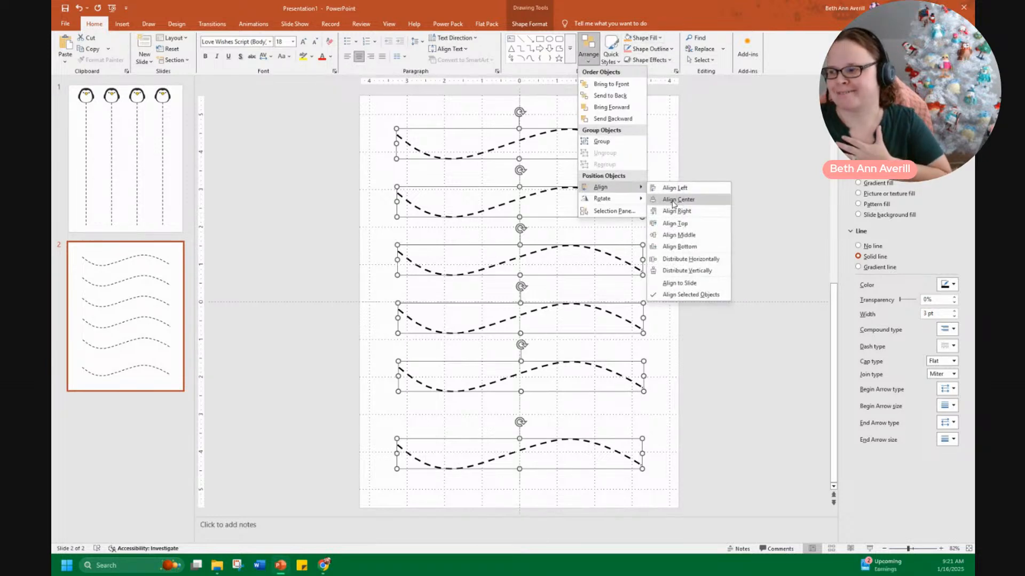
left_click(683, 270)
left_click(690, 223)
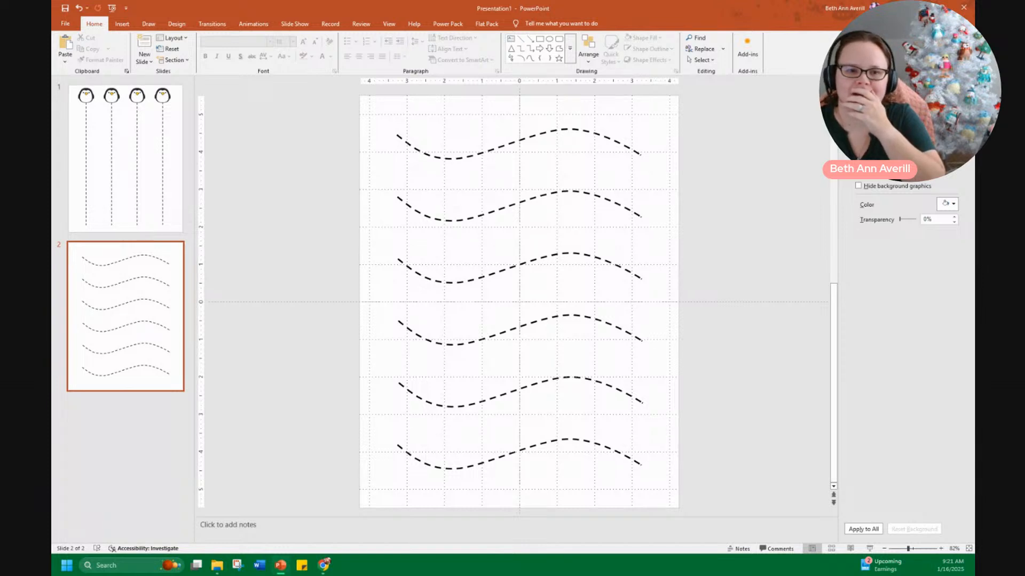
Insert the Hot Cocoa Puff 1 clip art and shrink it to sit at the right end of the top curve
left_click_drag(52, 138, 287, 27)
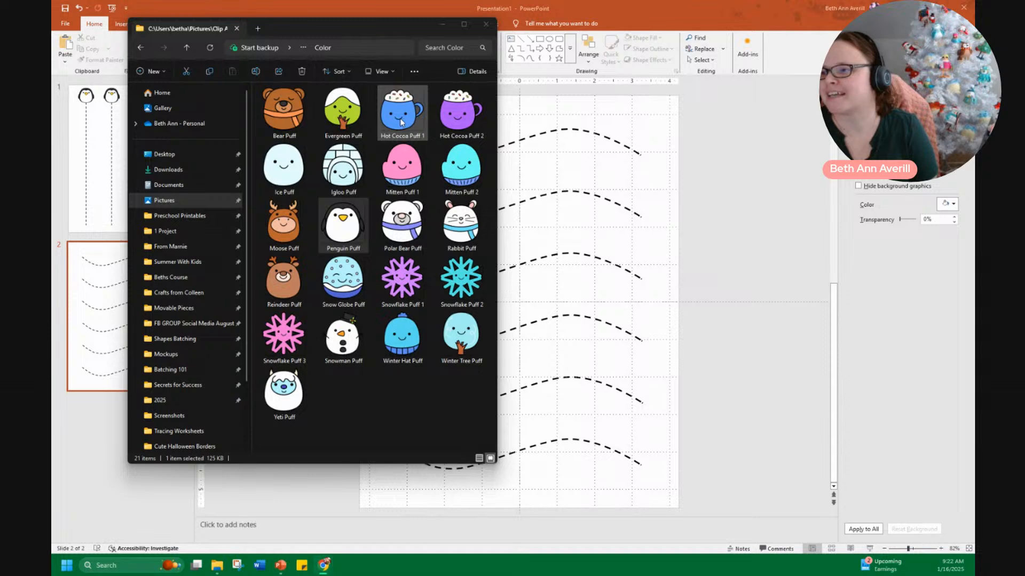
left_click_drag(401, 120, 671, 205)
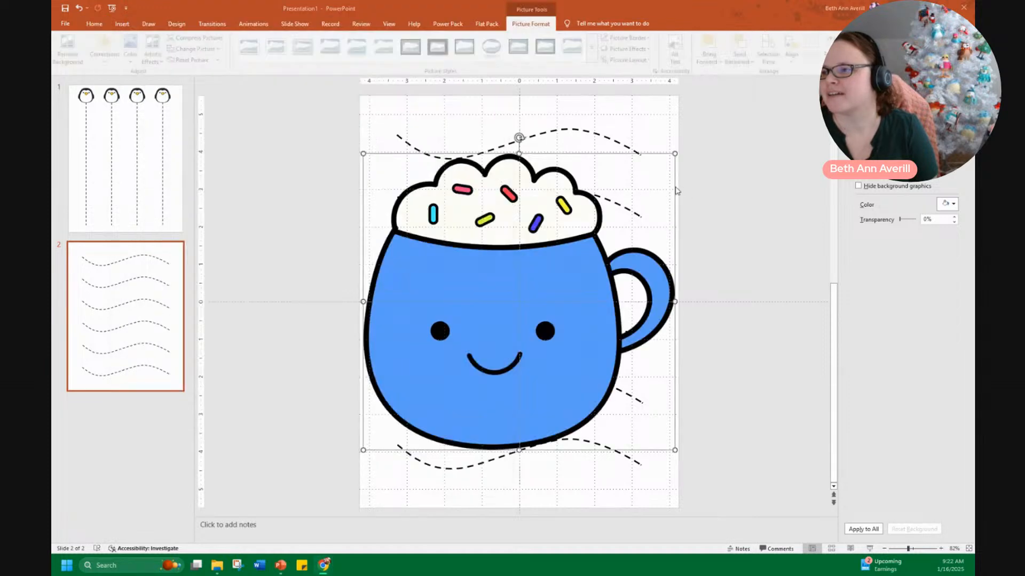
left_click_drag(365, 450, 643, 160)
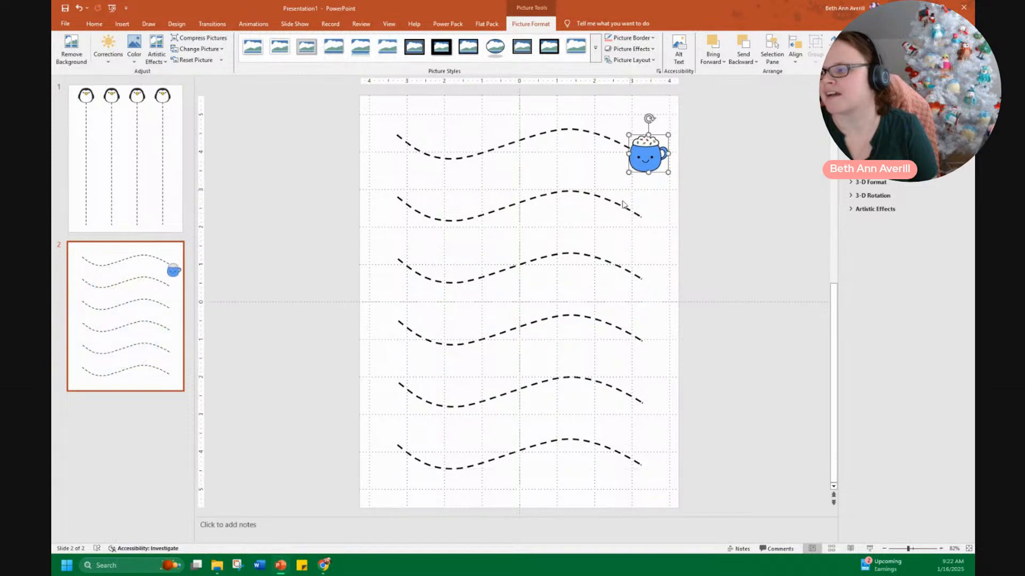
Insert the Polar Bear Puff clip art and shrink it to sit at the left end of the top curve
left_click(227, 567)
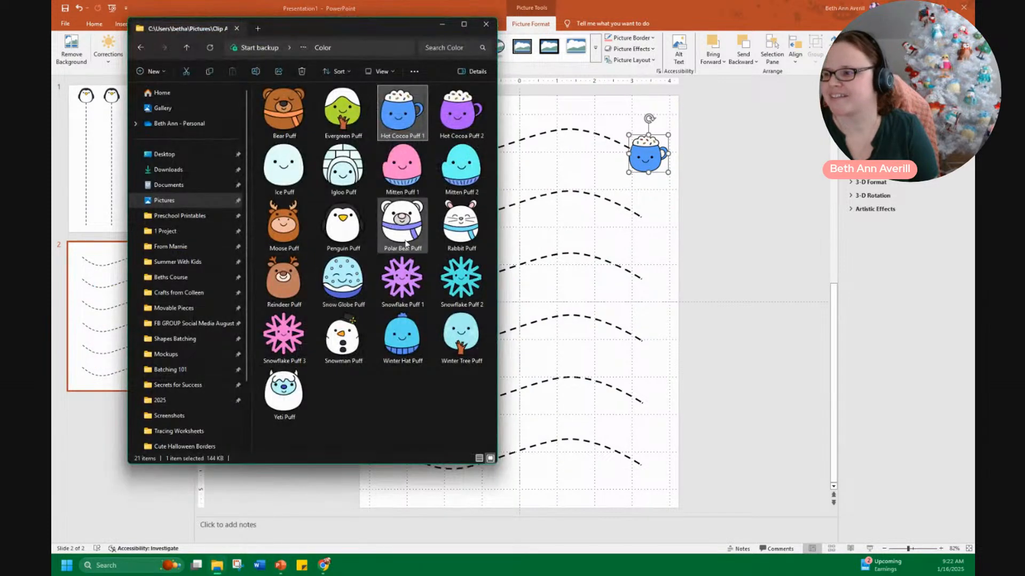
left_click_drag(411, 223, 567, 277)
mouse_move(656, 437)
left_mouse_down()
mouse_move(526, 323)
mouse_move(414, 198)
mouse_move(392, 134)
mouse_move(410, 162)
left_mouse_up()
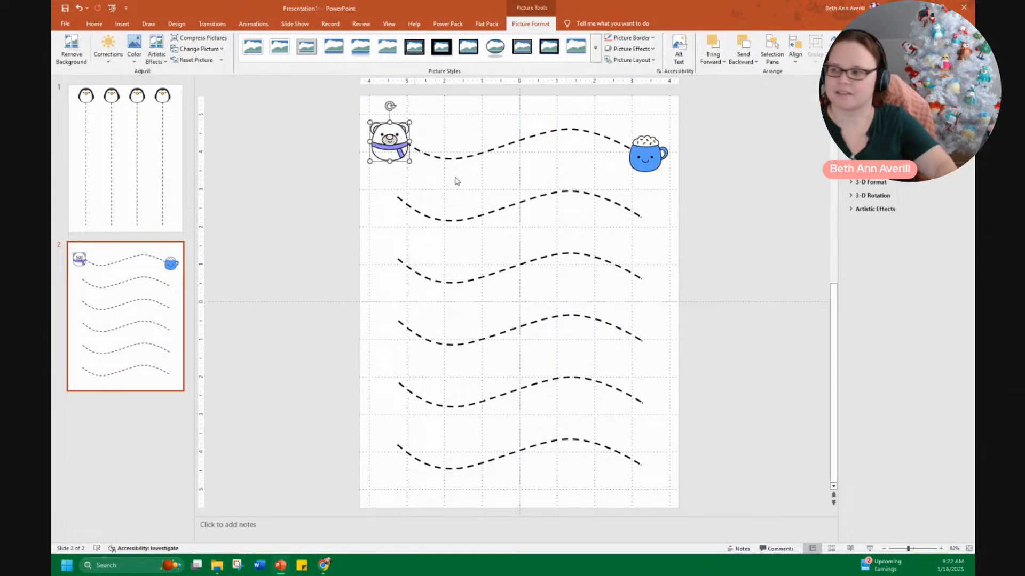
Duplicate the bear and cocoa pair down the slide so each of the six curves has one at both ends
left_click(646, 159, "shift")
key("ctrl+d")
left_click_drag(649, 160, 648, 218)
key("ctrl+d")
key("ctrl+d")
key("ctrl+d")
key("ctrl+d")
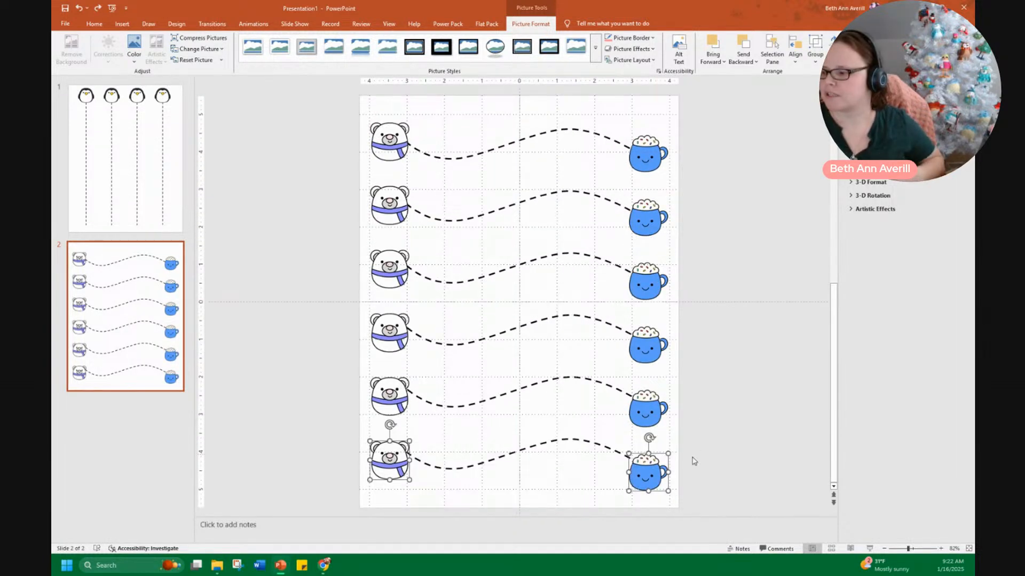
Select the column of cocoa mugs and align them along their right edges
left_click(694, 507)
left_click_drag(706, 513, 594, 160)
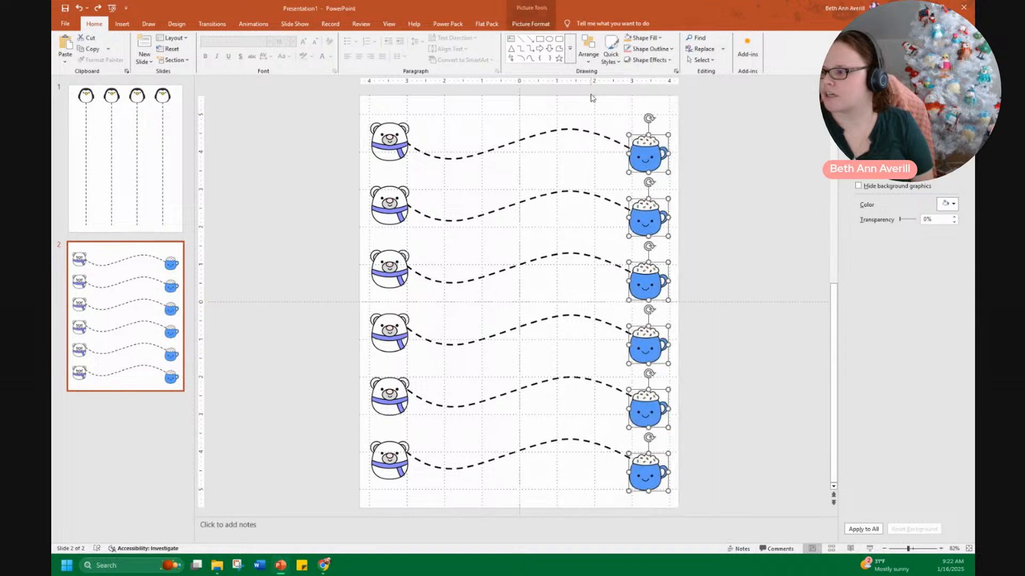
left_click(588, 49)
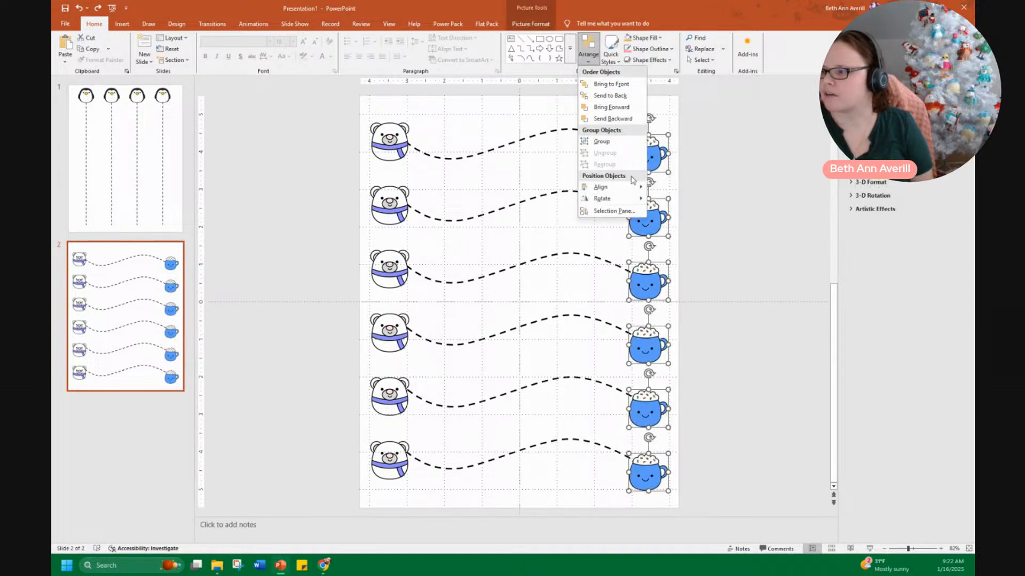
mouse_move(637, 187)
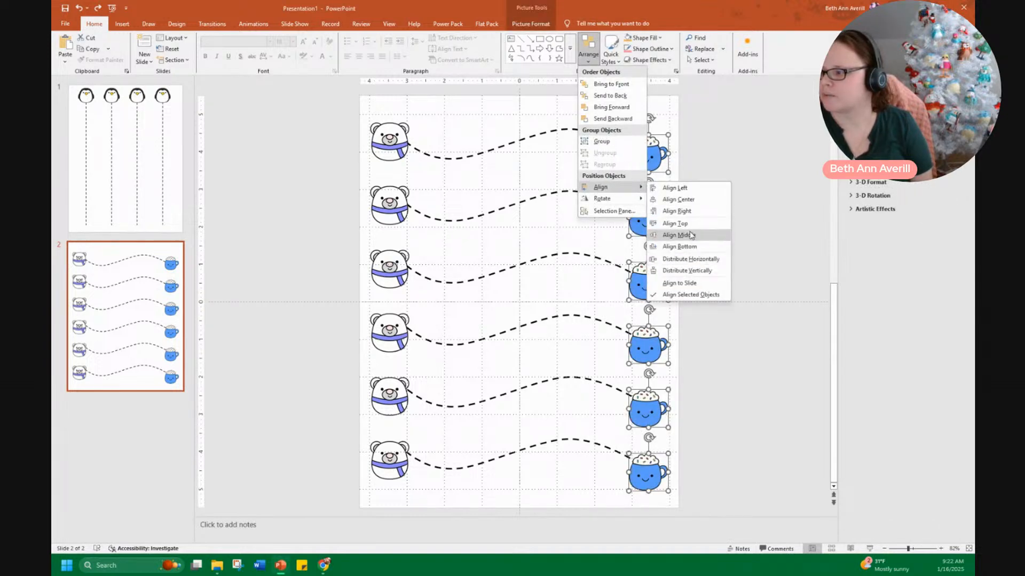
left_click(675, 211)
left_click(388, 499)
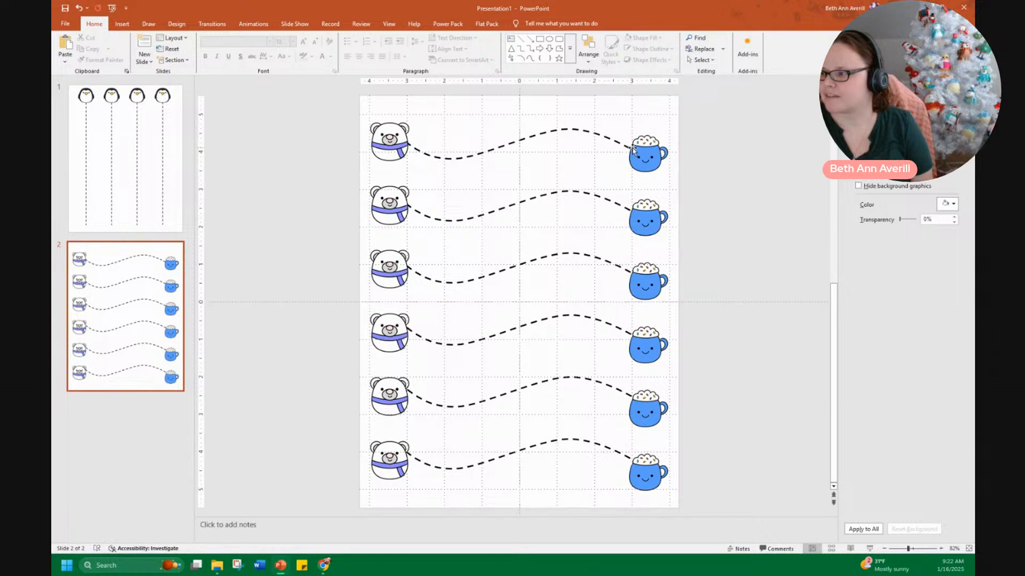
Nudge the bottom cocoa mug down slightly to line up with its curve
left_click_drag(639, 479, 647, 466)
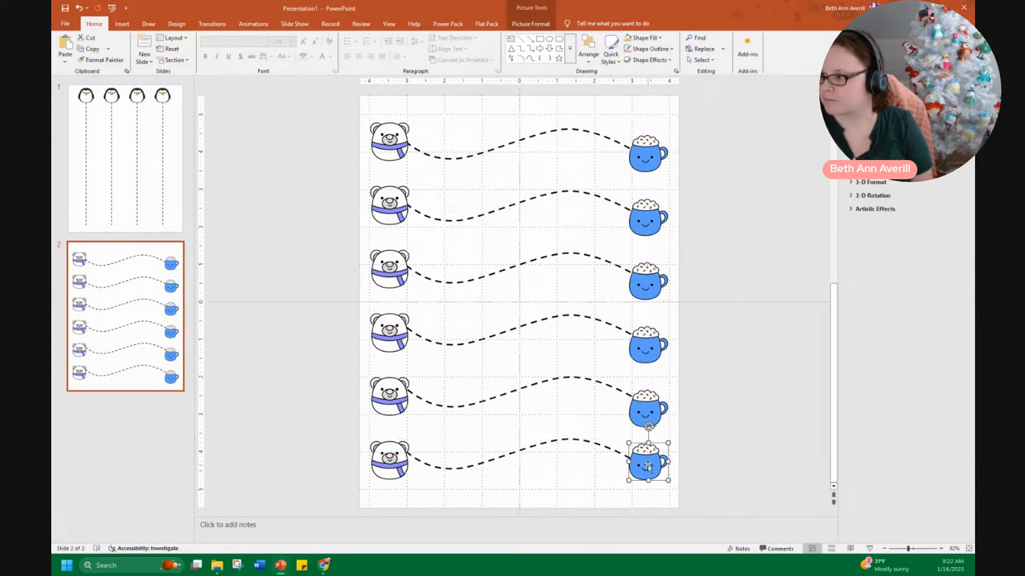
key("Down")
key("Down")
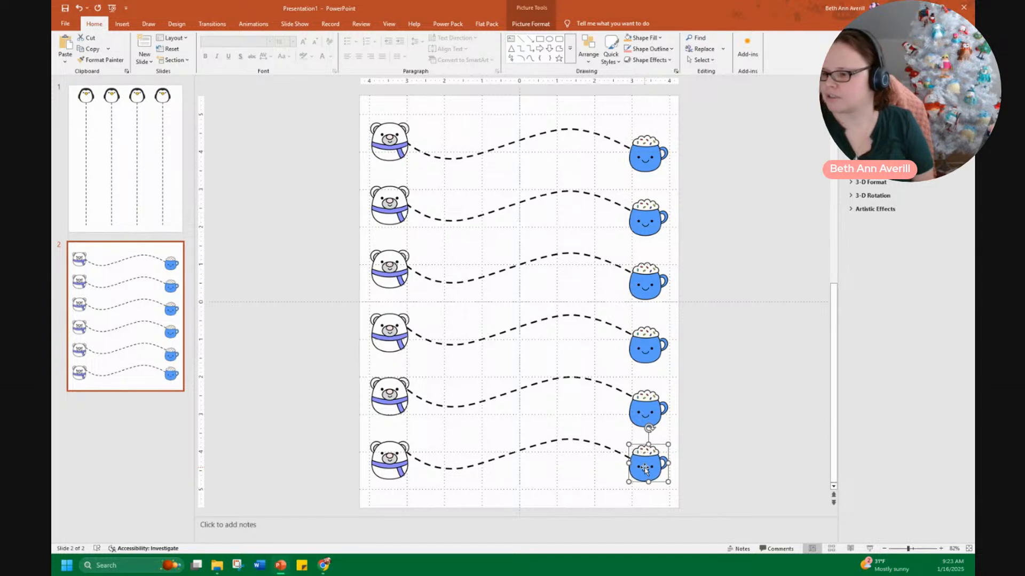
Nudge the bottom polar bear up a little to line up with its curve
left_click(388, 458)
key("Up")
key("Up")
key("Up")
key("Up")
key("Up")
key("Up")
key("Up")
key("Up")
key("Up")
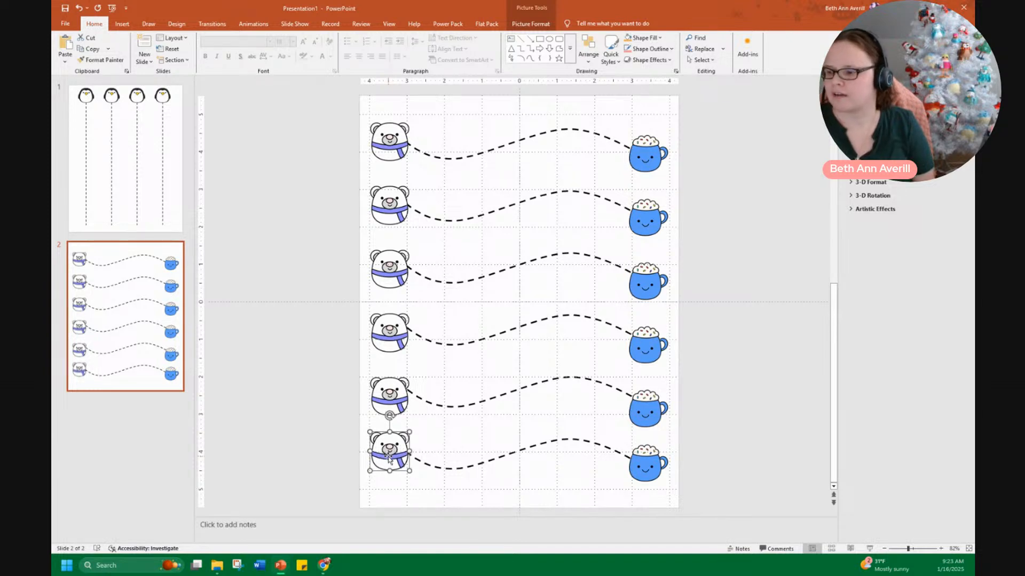
Select the column of polar bears and distribute them vertically
left_click(397, 485)
left_click_drag(335, 491, 424, 95)
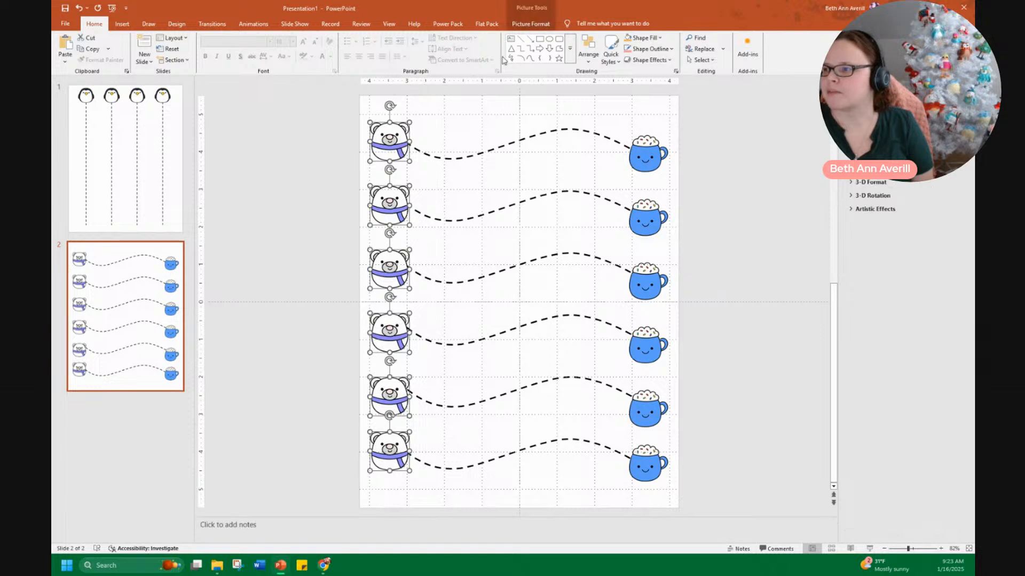
left_click(589, 51)
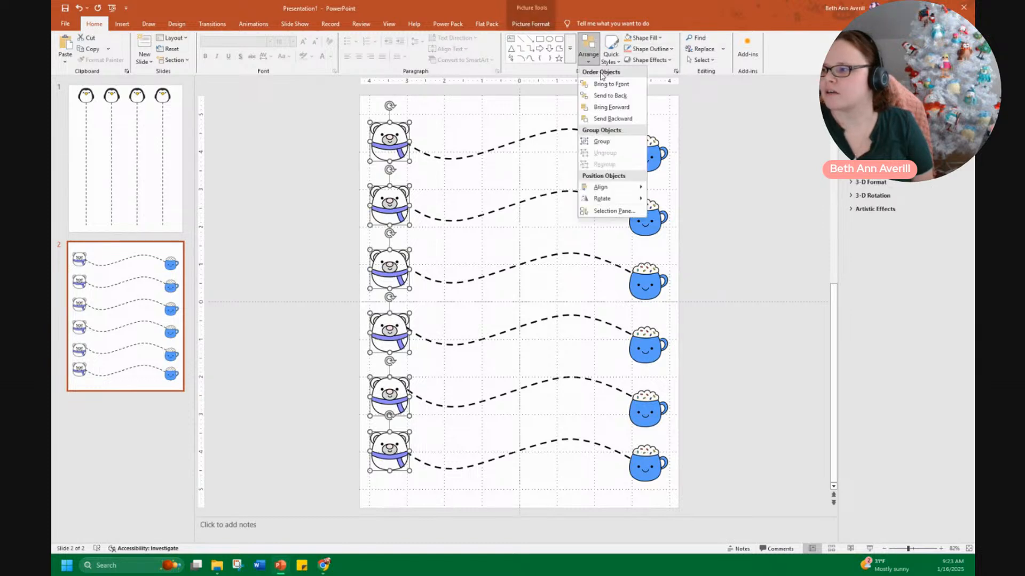
mouse_move(609, 187)
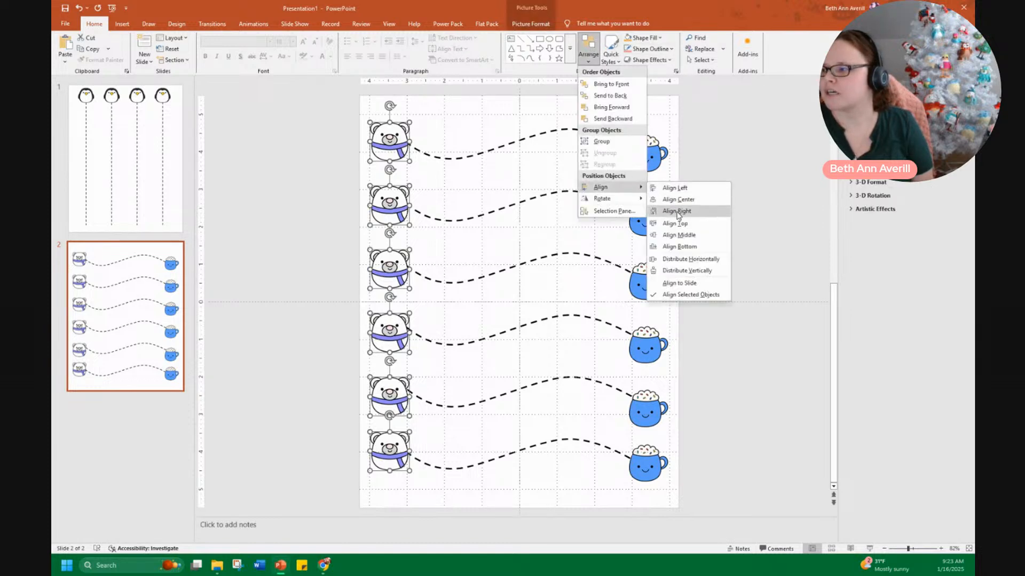
left_click(692, 271)
Select the column of cocoa mugs and distribute them vertically
left_click_drag(694, 501, 610, 83)
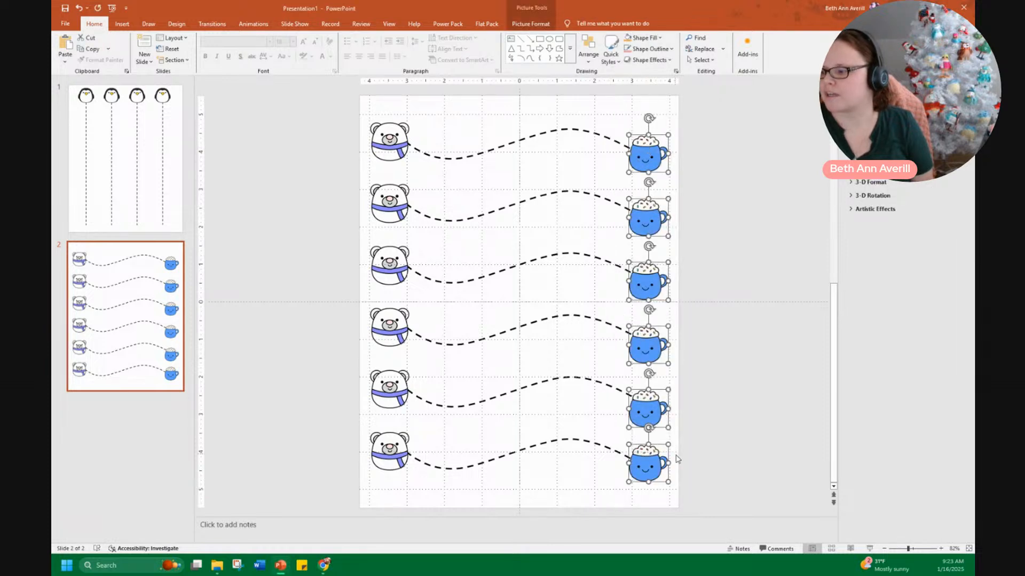
left_click(589, 49)
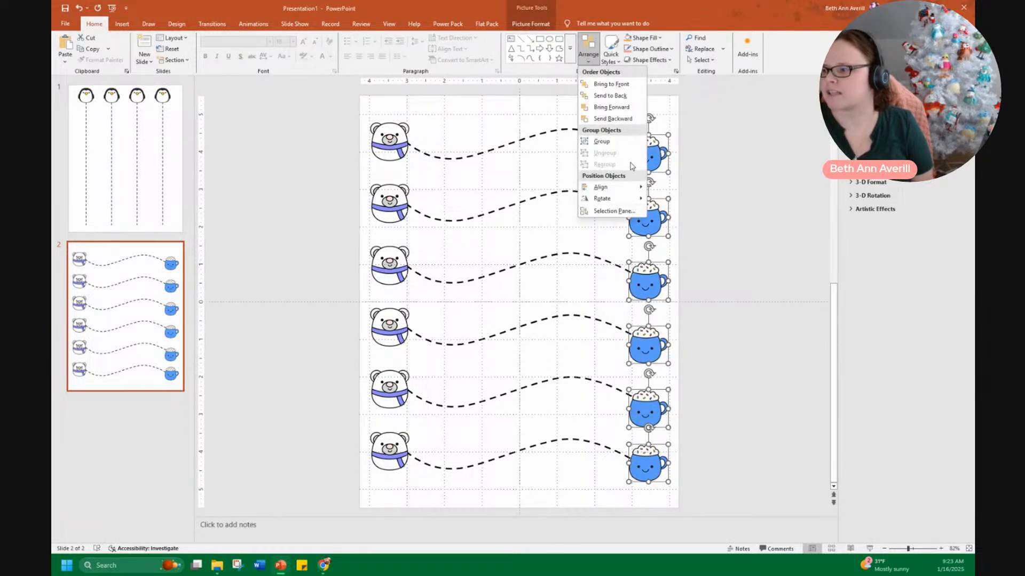
mouse_move(603, 186)
left_click(683, 271)
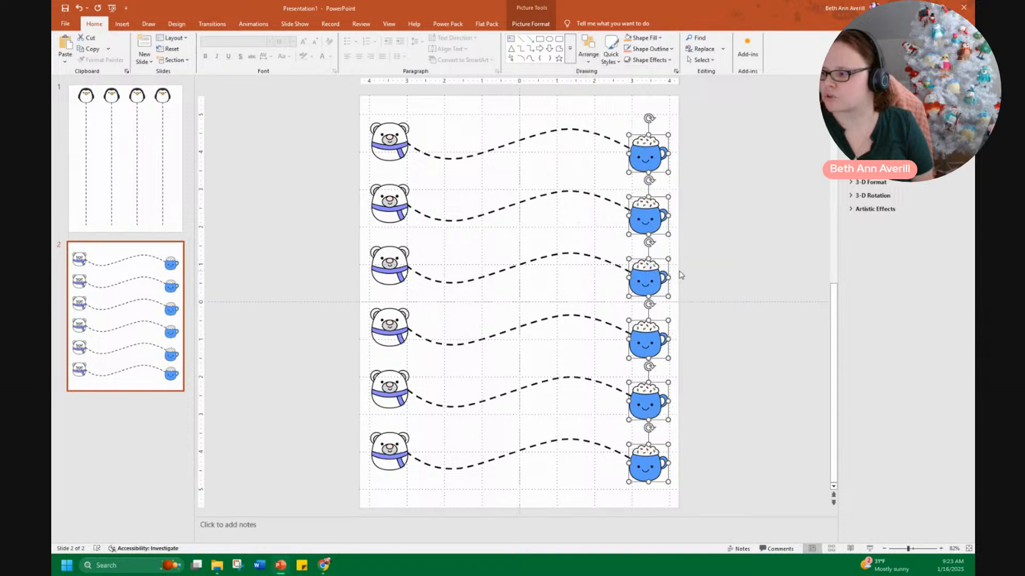
left_click(728, 425)
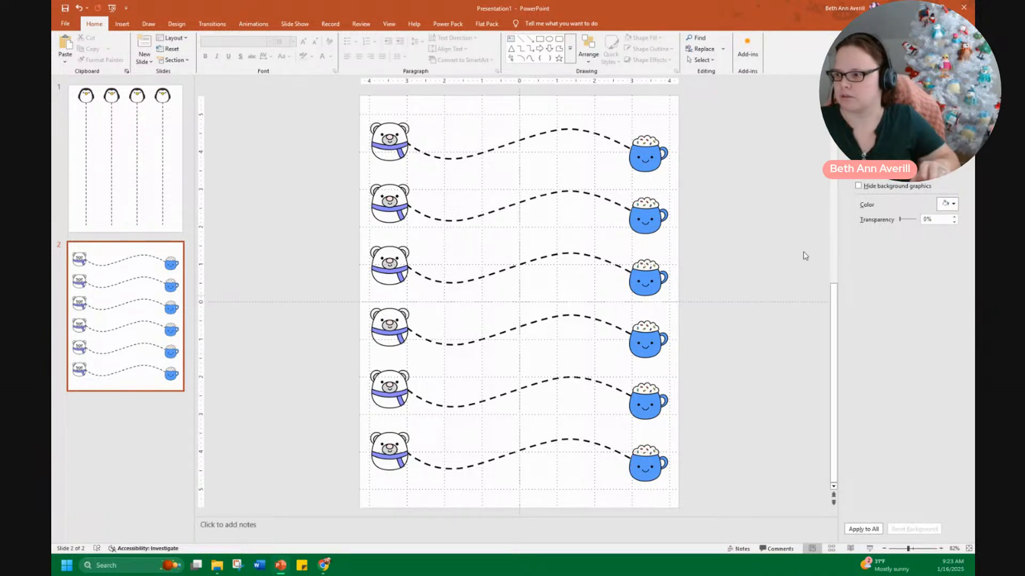
Select all six curves and shorten them from the left so they start just past the bears
mouse_move(659, 507)
left_mouse_down()
mouse_move(423, 194)
mouse_move(379, 115)
mouse_move(382, 97)
left_mouse_up()
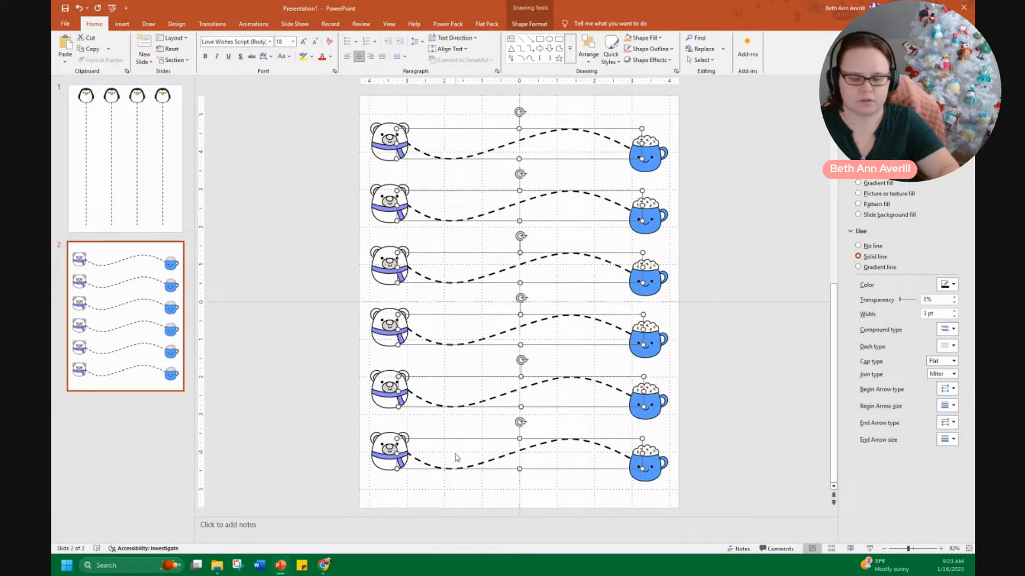
left_click_drag(397, 266, 408, 265)
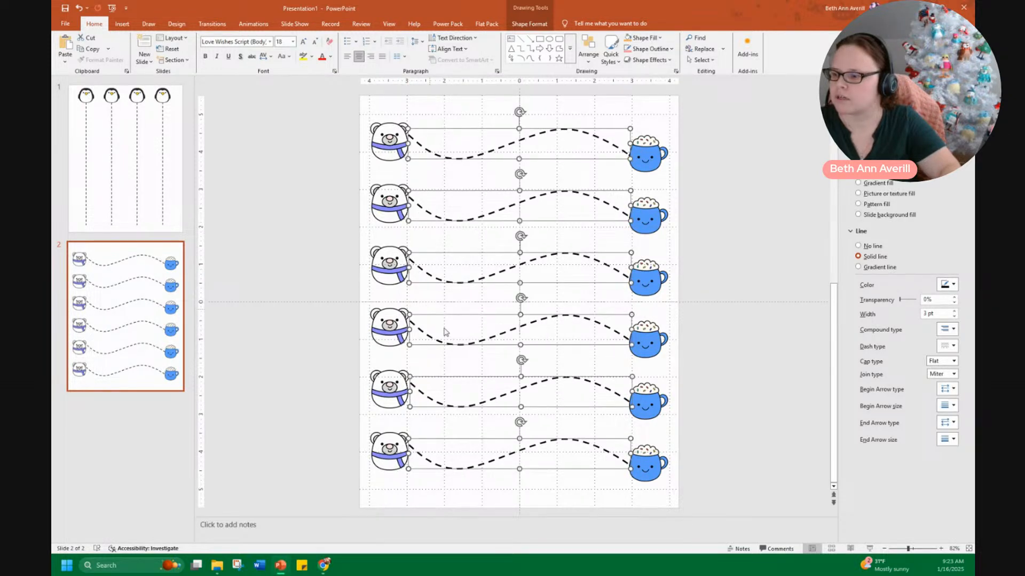
left_click(694, 463)
Select the column of polar bears and nudge them slightly to the right
left_click(401, 460)
left_click(389, 482)
left_click_drag(341, 95, 436, 508)
key("ctrl+Right")
key("ctrl+Right")
key("ctrl+Right")
key("ctrl+Right")
key("ctrl+Right")
key("ctrl+Right")
key("ctrl+Right")
key("ctrl+Right")
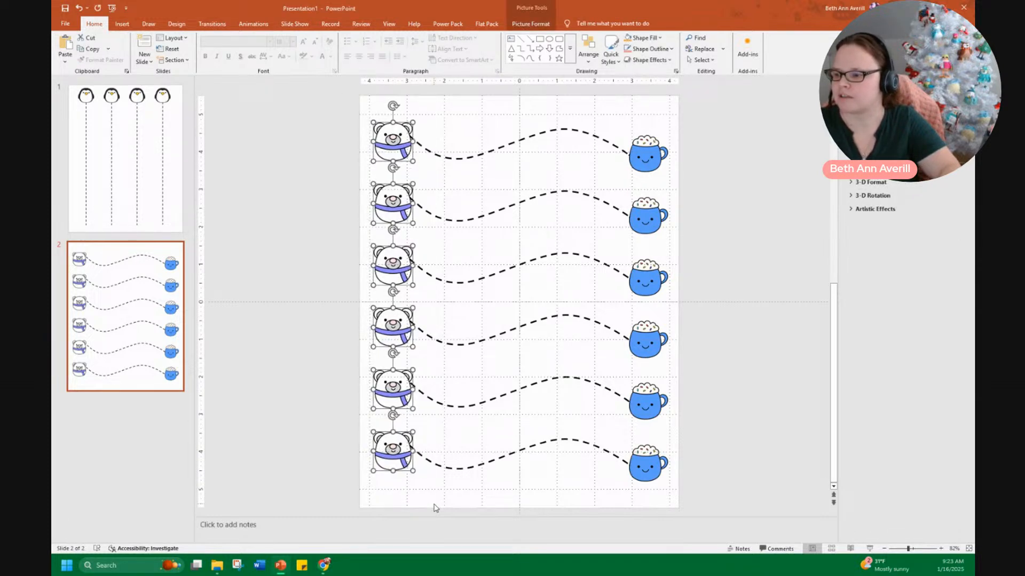
key("ctrl+Right")
key("ctrl+Right")
key("ctrl+Right")
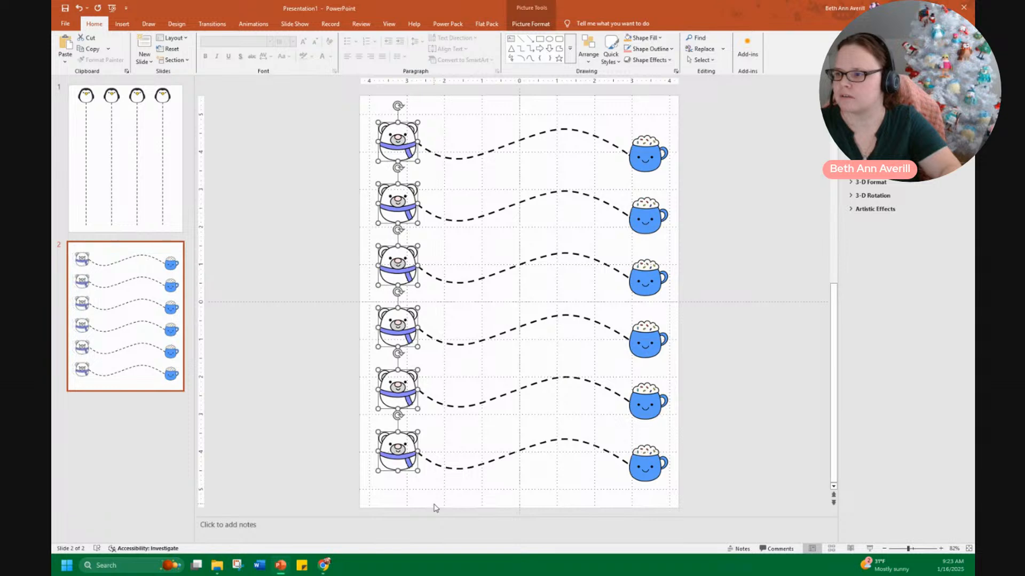
Select the column of cocoa mugs and nudge them slightly to the left
left_click(700, 484)
left_click_drag(674, 487, 607, 106)
key("ctrl+Left")
key("ctrl+Left")
key("ctrl+Left")
key("ctrl+Left")
key("ctrl+Left")
key("ctrl+Left")
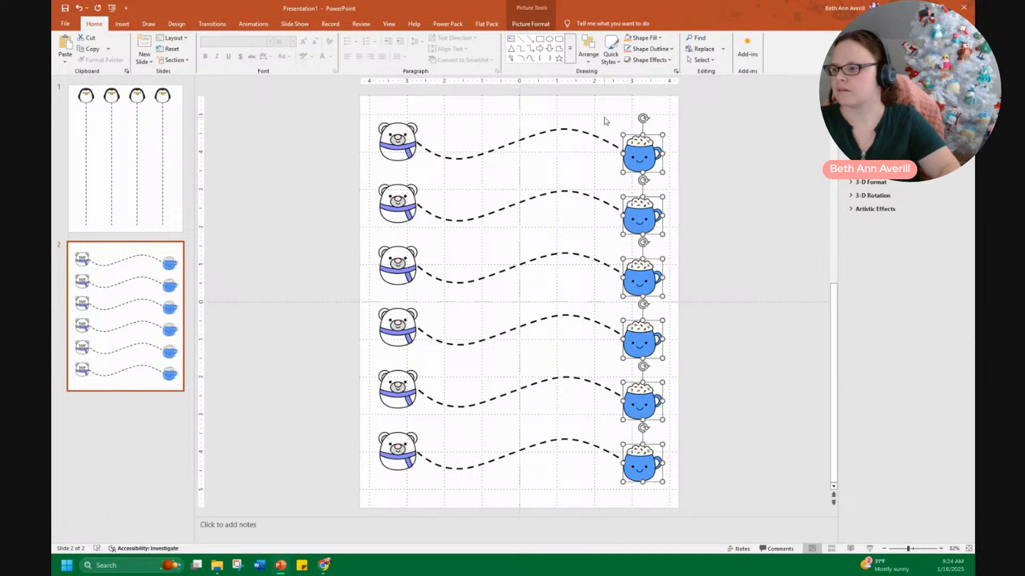
left_click(740, 297)
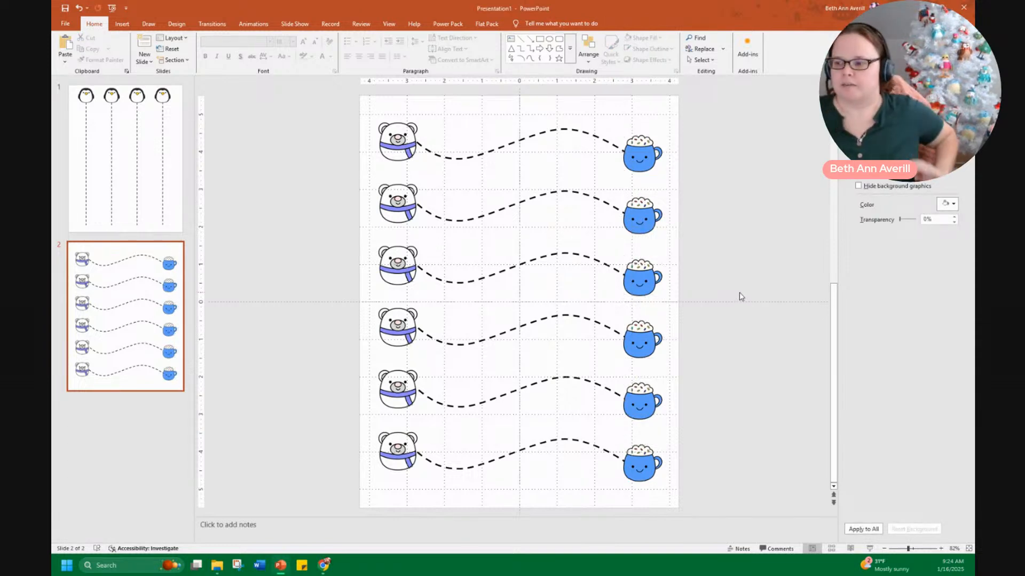
Add a new blank slide after the second one and delete its placeholders
right_click(123, 419)
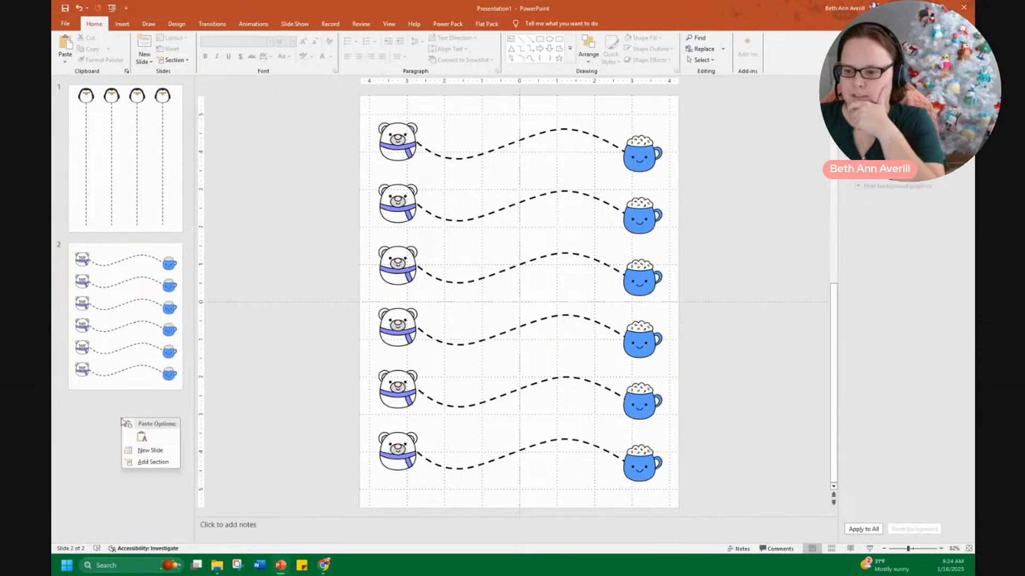
left_click(150, 452)
left_click_drag(366, 103, 727, 533)
key("Delete")
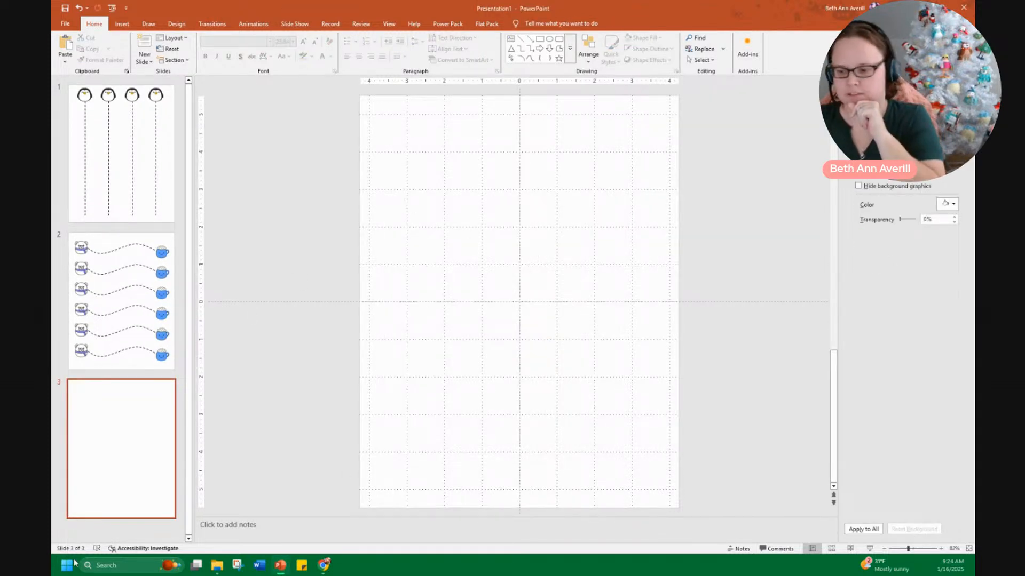
Insert the Yeti Puff, Reindeer Puff and Penguin Puff clip art pictures onto the blank third slide
mouse_move(218, 566)
left_click(230, 537)
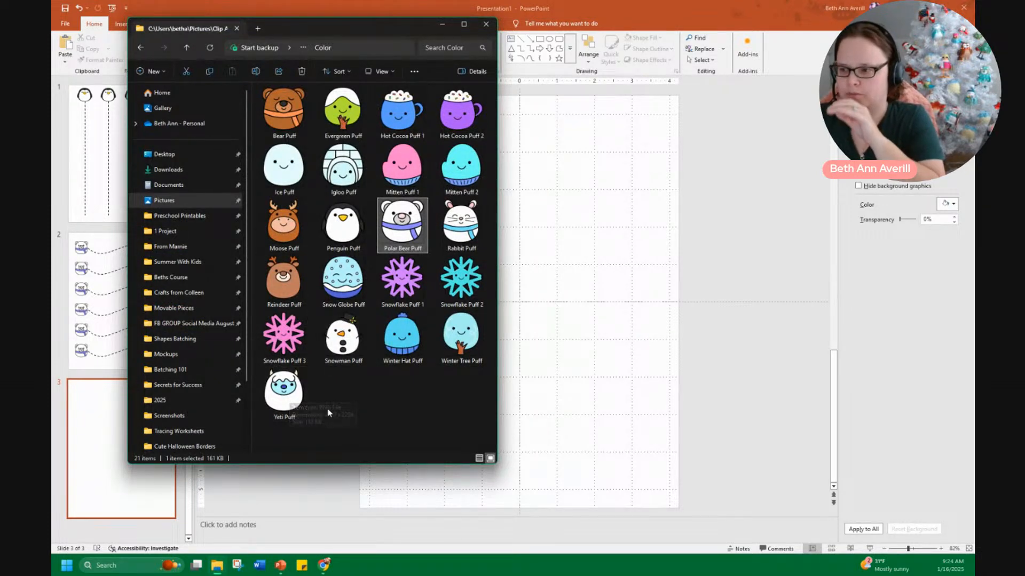
left_click(291, 398)
left_click(291, 295, "ctrl")
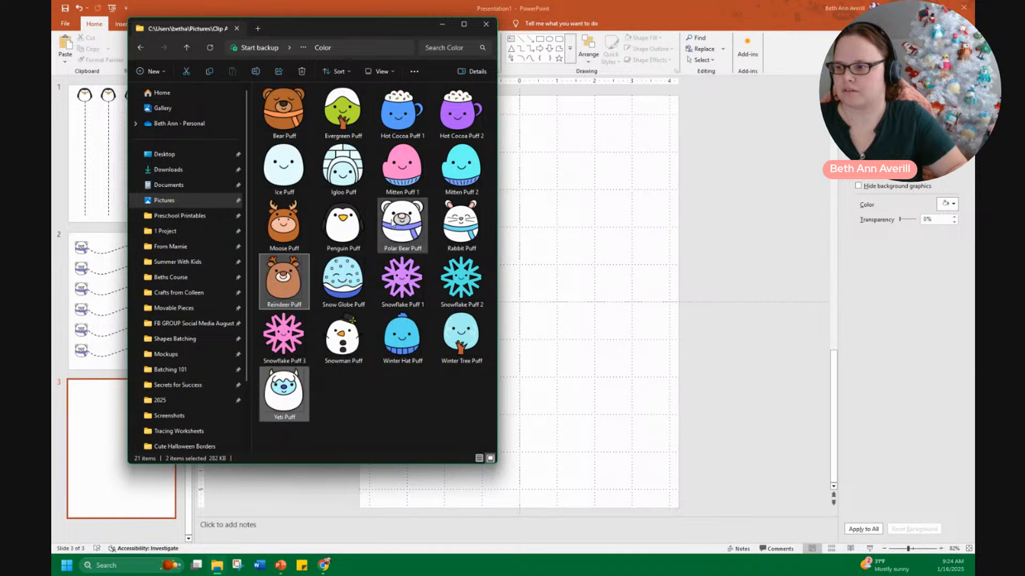
left_click(348, 181, "ctrl")
left_click(339, 165, "ctrl")
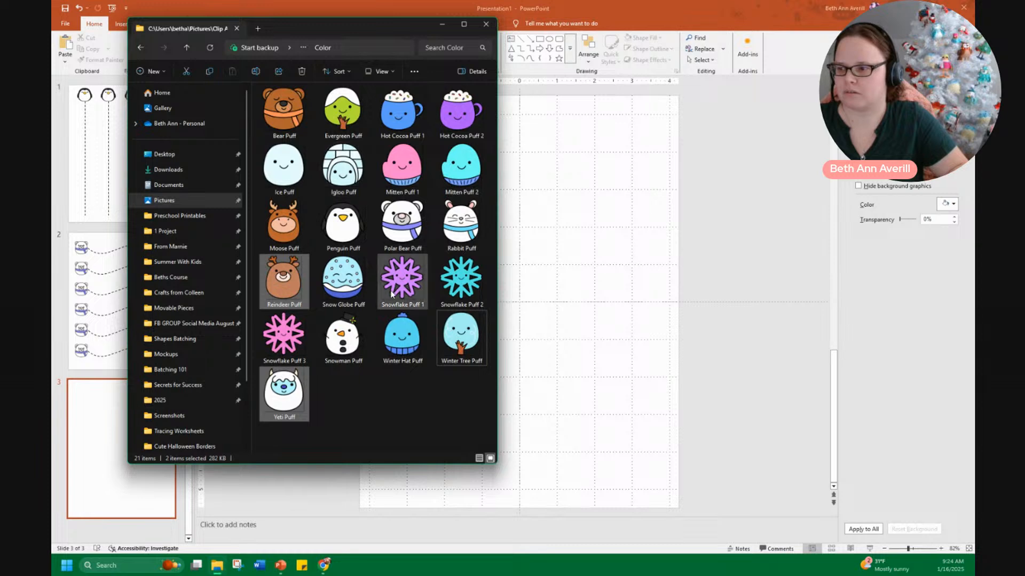
left_click(342, 233, "ctrl")
left_click_drag(619, 336, 619, 337)
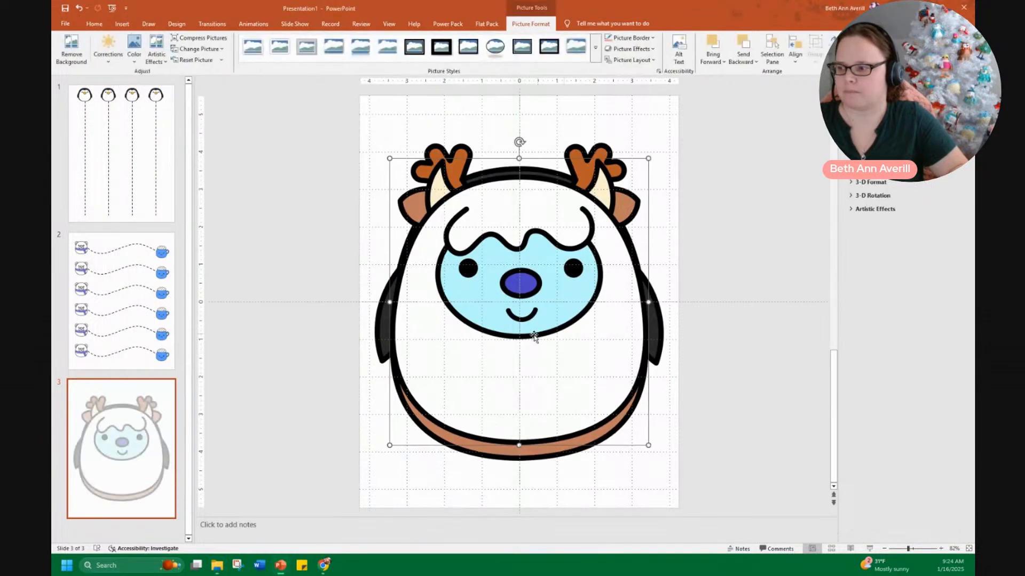
Shrink the three pictures and spread them out: reindeer on the left, yeti upper right, penguin lower right
left_click(322, 160)
left_click_drag(350, 127, 730, 517)
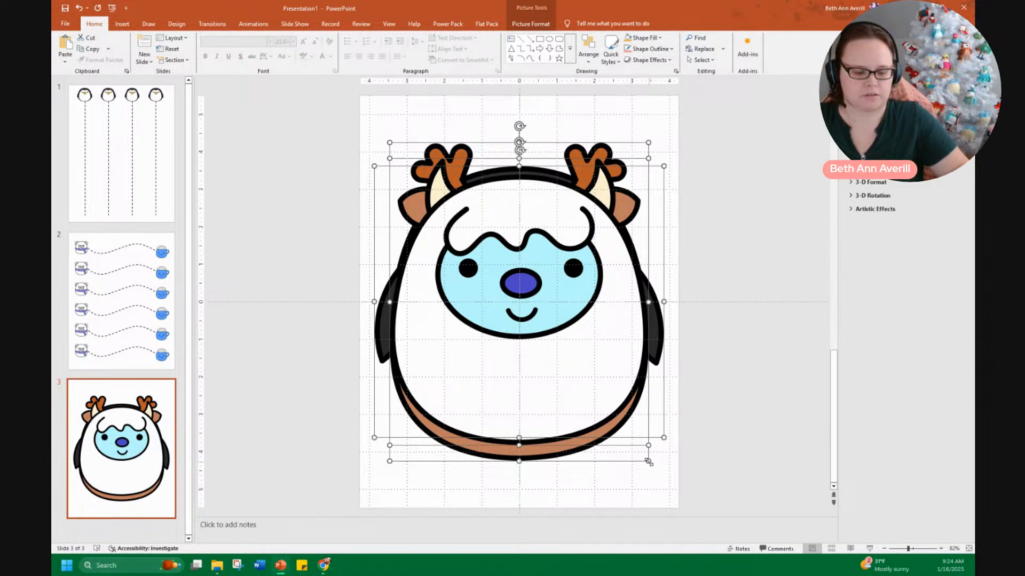
left_click_drag(649, 462, 559, 363)
left_click(615, 393)
left_click_drag(533, 315, 595, 205)
left_click_drag(522, 337, 441, 241)
left_click_drag(537, 321, 565, 402)
left_click_drag(431, 209, 442, 270)
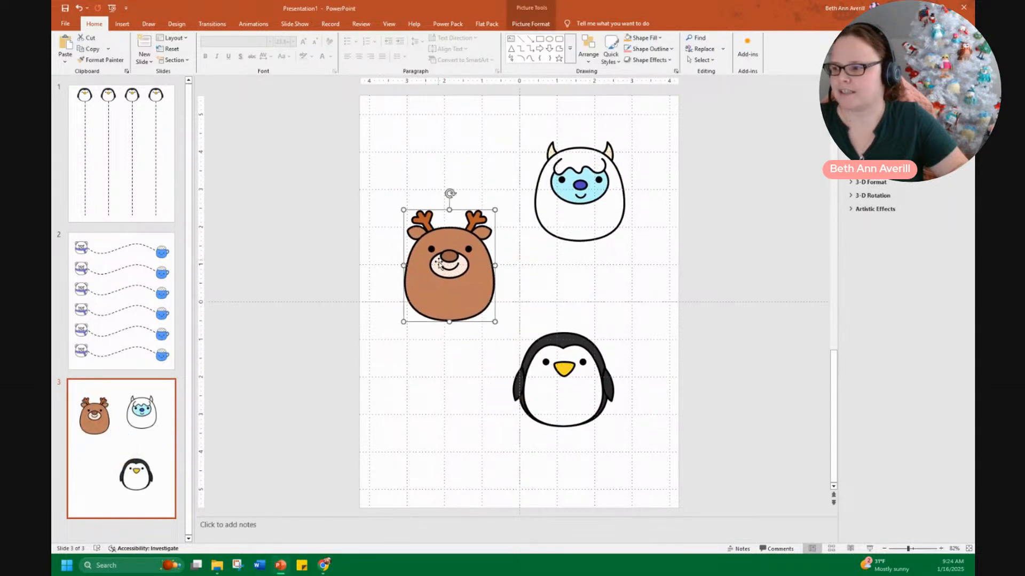
left_click_drag(591, 181, 591, 171)
left_click_drag(572, 395, 578, 425)
left_click(676, 398)
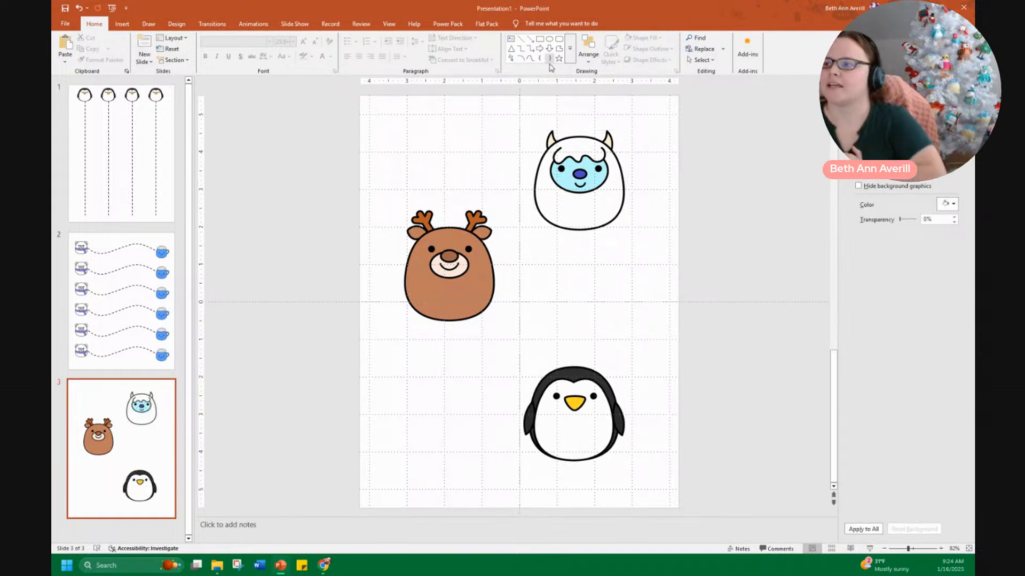
Draw a circle about 2 inches wide over the reindeer's area
left_click(570, 48)
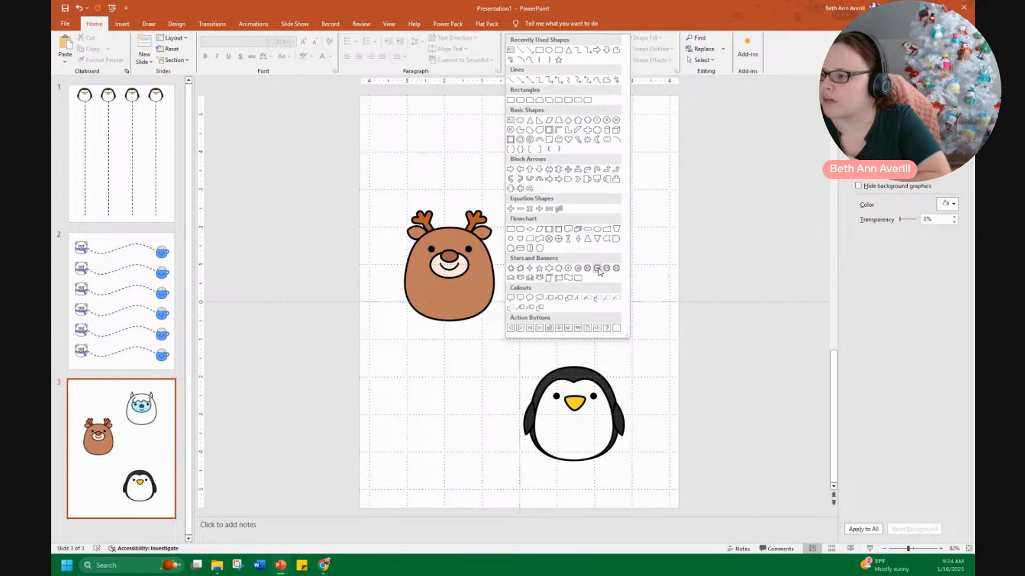
left_click(518, 121)
left_click_drag(382, 200, 534, 350)
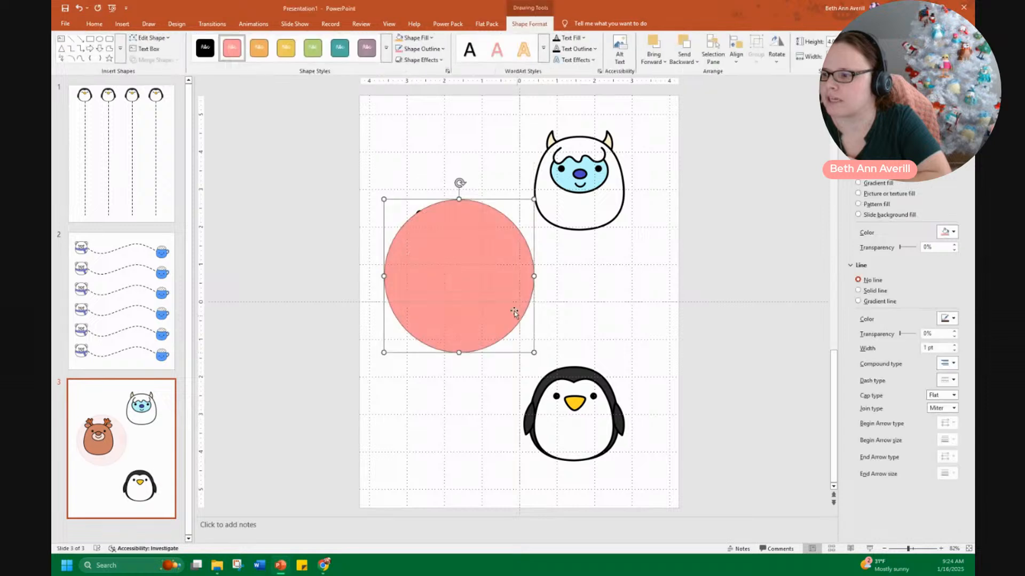
left_click_drag(508, 298, 494, 291)
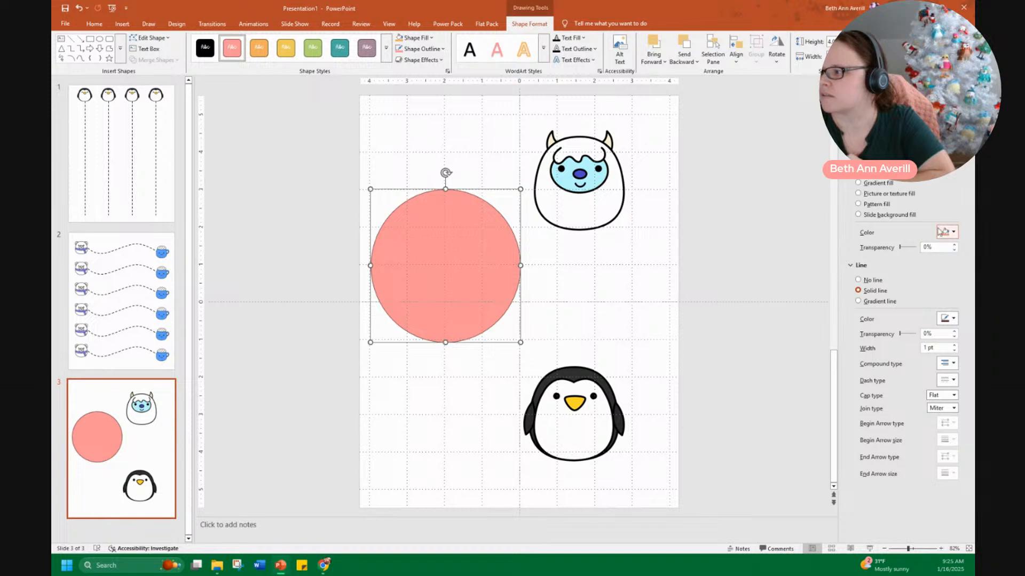
Give the circle a white fill and a 3 pt black dashed outline
left_click(953, 233)
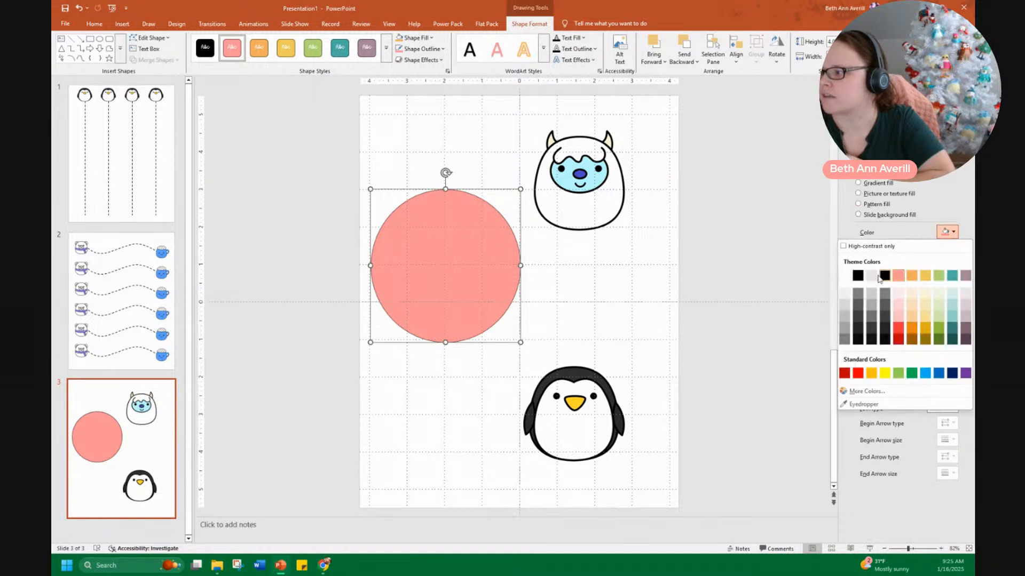
left_click(844, 275)
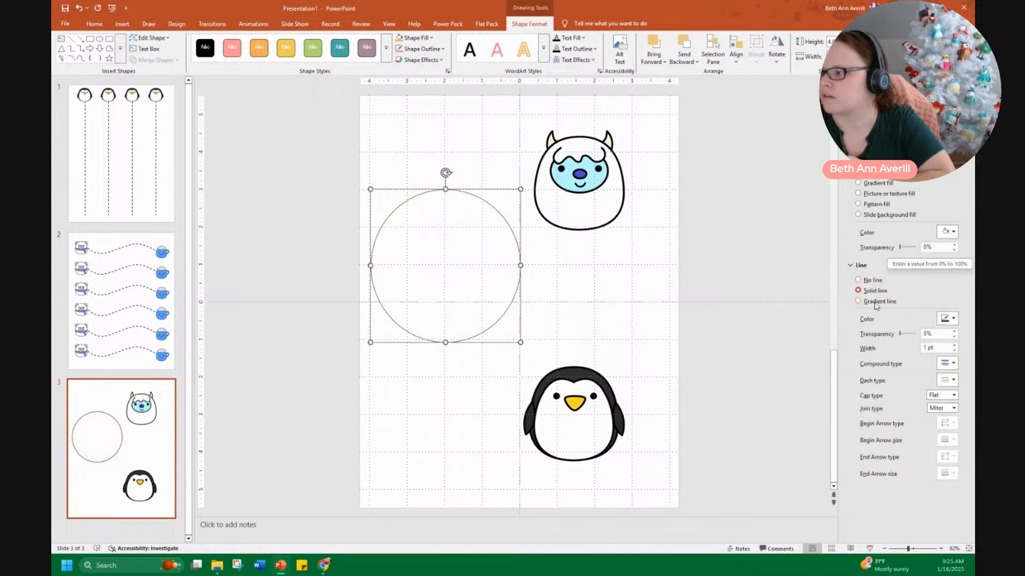
double_click(928, 349)
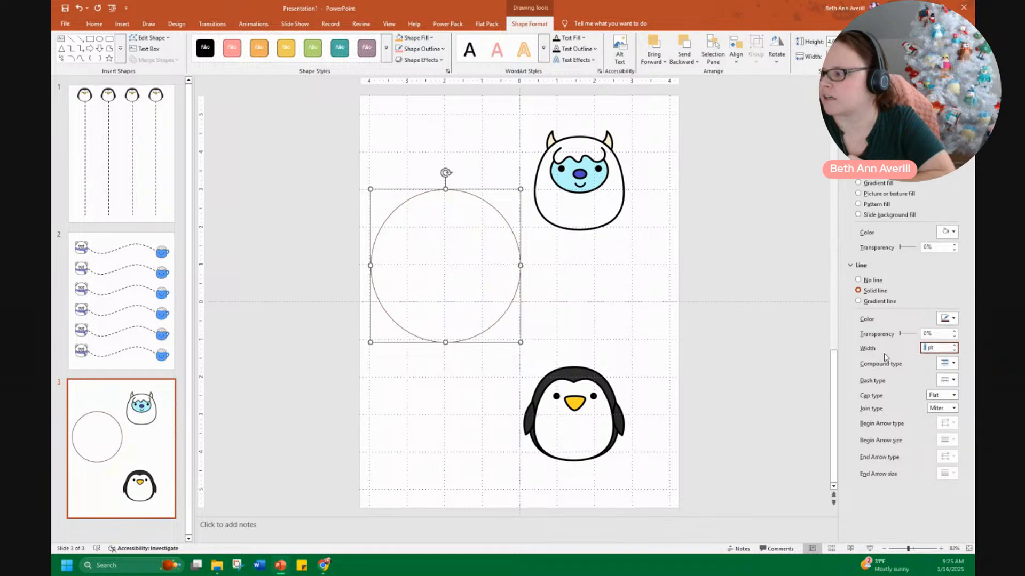
type("3")
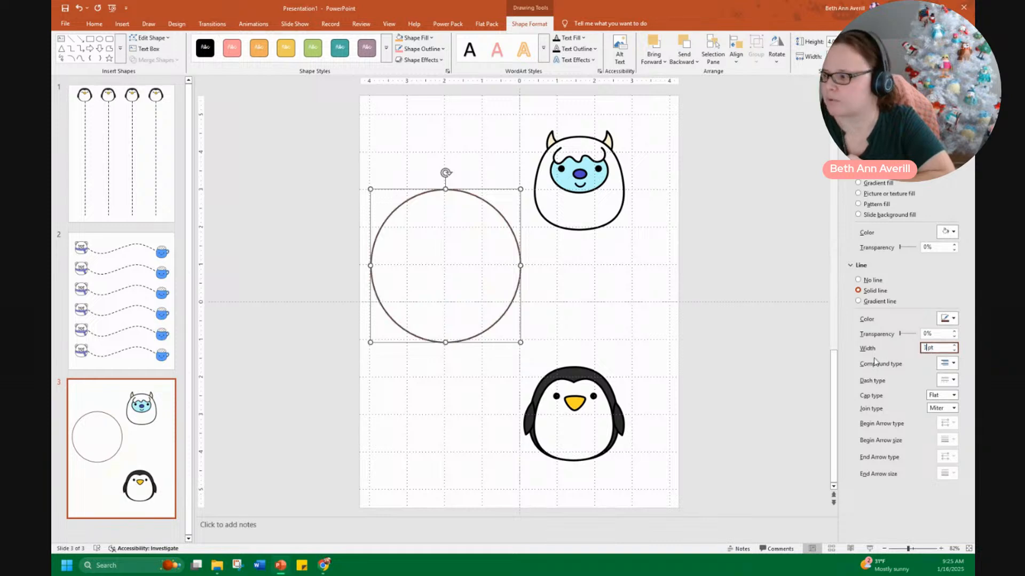
left_click(953, 319)
left_click(857, 359)
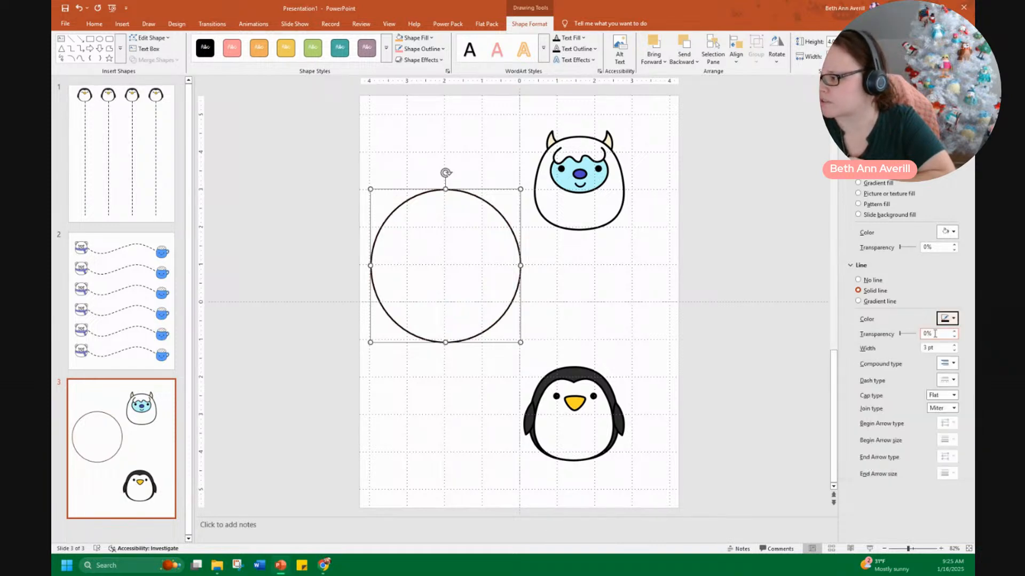
left_click(952, 365)
left_click(953, 366)
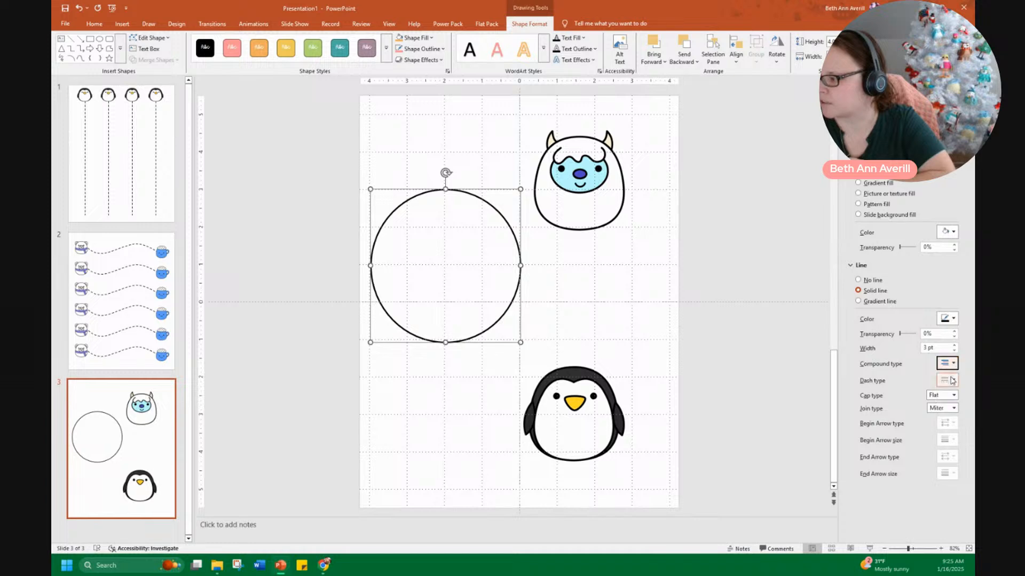
left_click(954, 383)
left_click(948, 420)
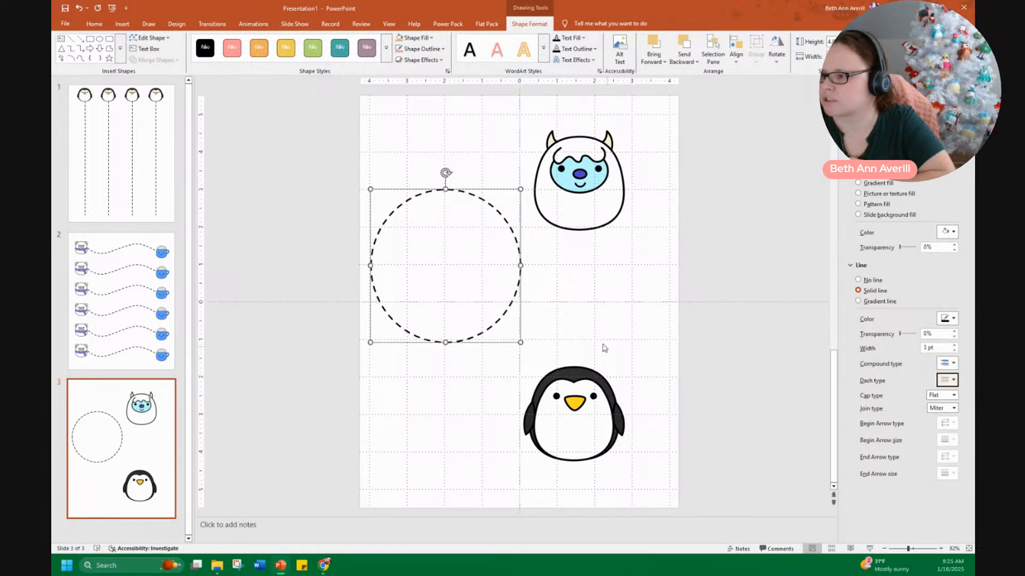
Send the circle behind the pictures and center the reindeer inside it
right_click(446, 257)
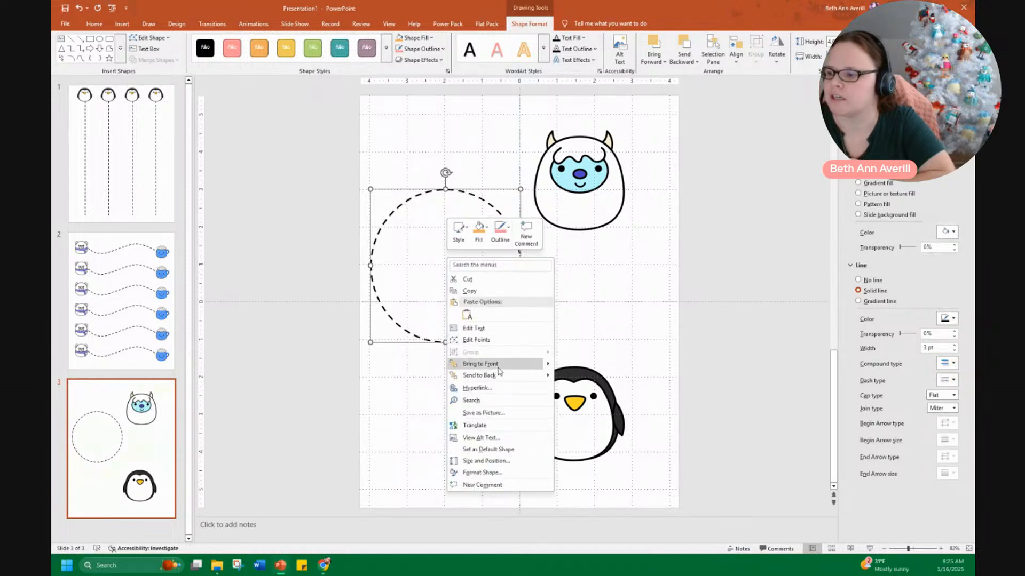
left_click(502, 376)
left_click(647, 258)
left_click(453, 269)
mouse_move(519, 275)
left_mouse_down()
mouse_move(522, 300)
mouse_move(494, 295)
left_mouse_up()
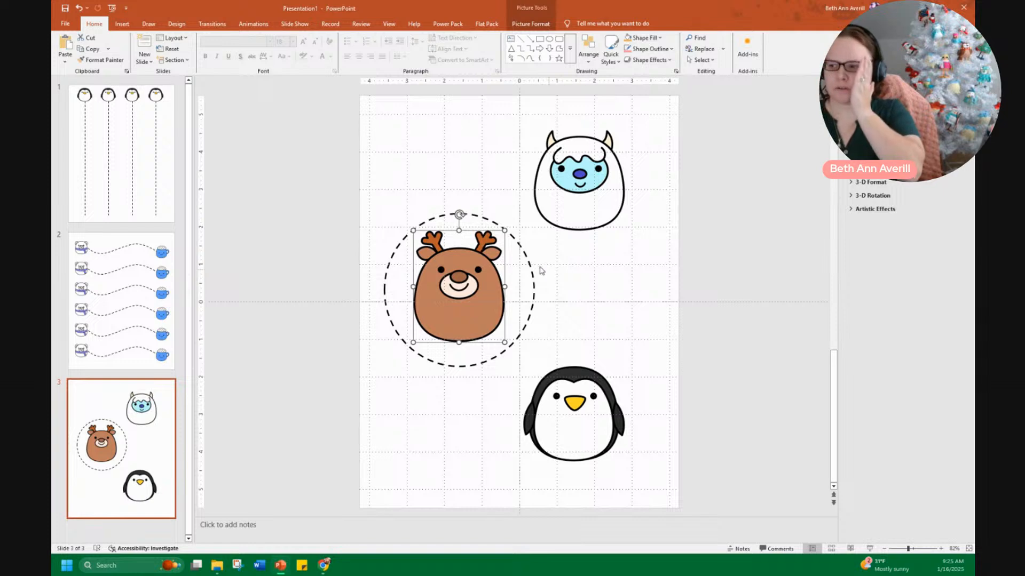
Move the circle over the yeti and duplicate it over the penguin
left_click(526, 304)
left_click_drag(534, 320, 611, 199)
key("ctrl+d")
left_click_drag(690, 209, 604, 393)
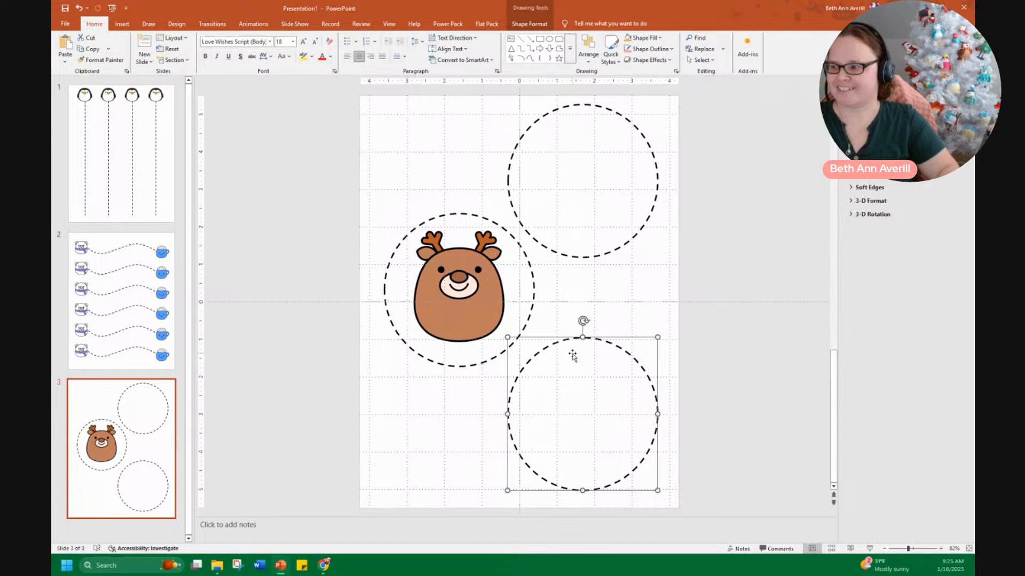
Change the lower circle's shape to a rectangle
left_click(529, 23)
left_click(160, 38)
mouse_move(177, 50)
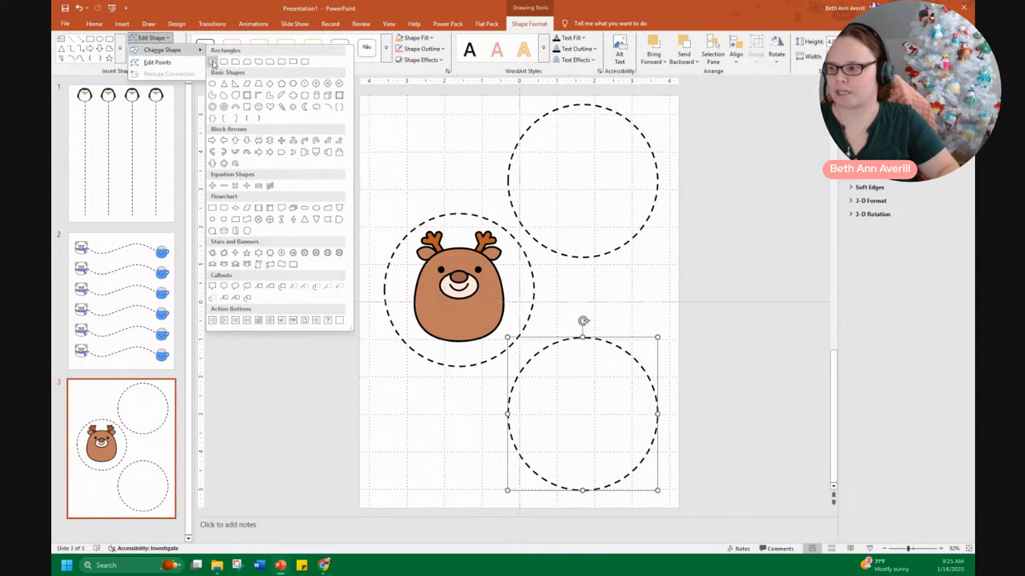
left_click(213, 62)
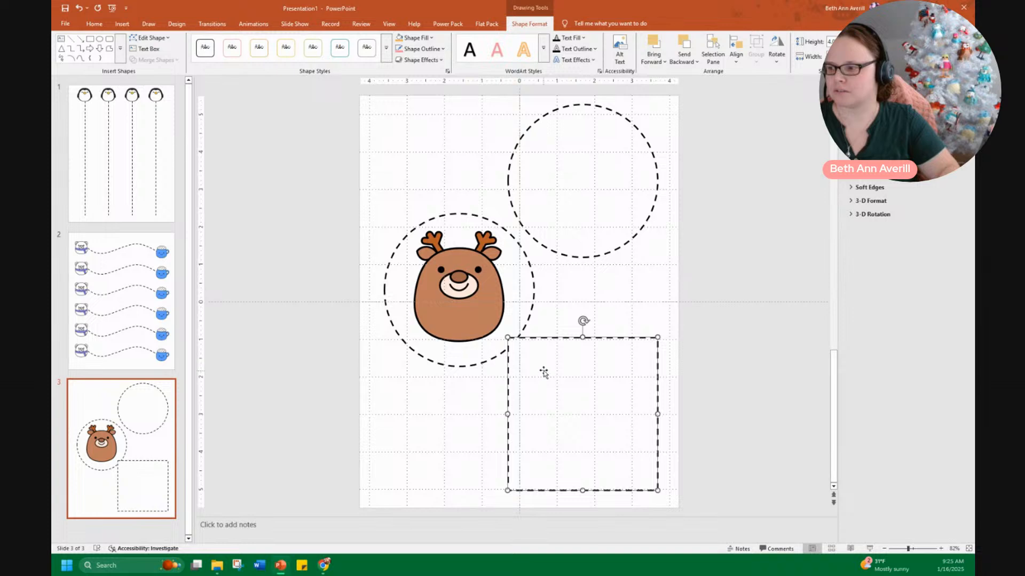
Change the lower shape to an isosceles triangle and adjust its apex
left_click(167, 40)
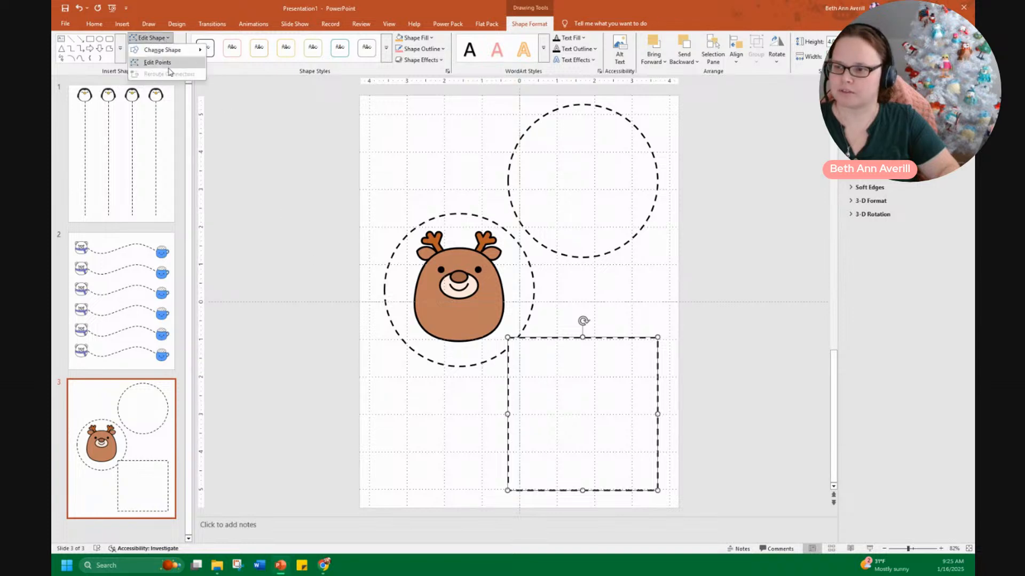
mouse_move(208, 52)
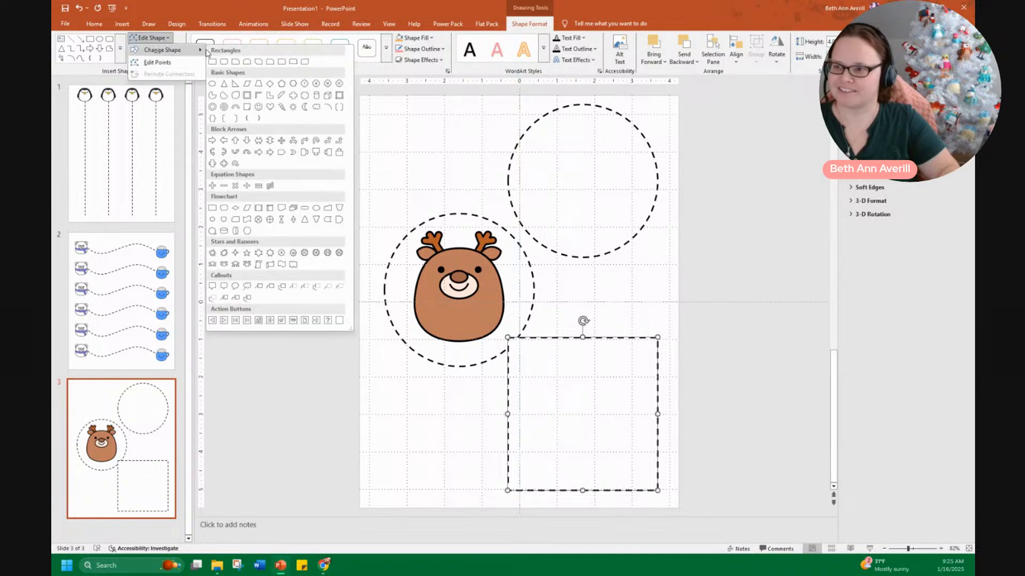
left_click(224, 83)
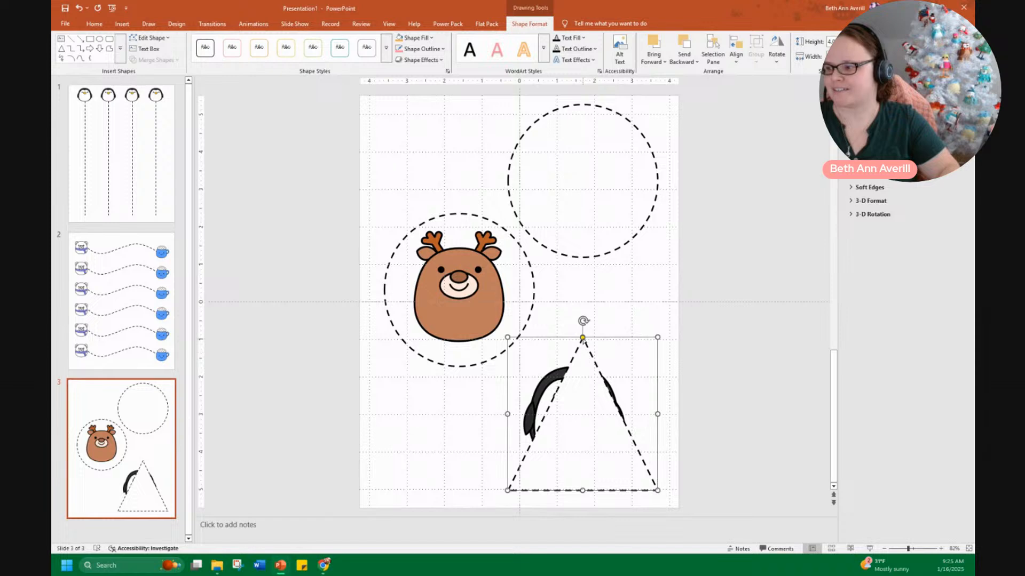
mouse_move(582, 337)
left_mouse_down()
mouse_move(648, 353)
mouse_move(575, 341)
left_mouse_up()
Change the lower shape to a regular pentagon
left_click(151, 38)
mouse_move(171, 50)
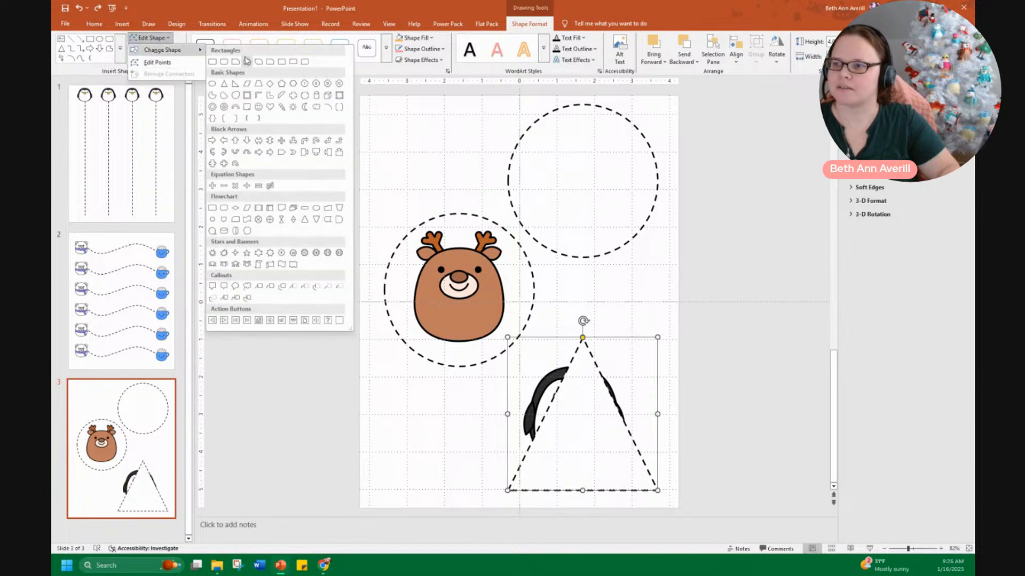
left_click(281, 84)
Send the pentagon behind the penguin and nudge the penguin and reindeer into their frames
right_click(581, 397)
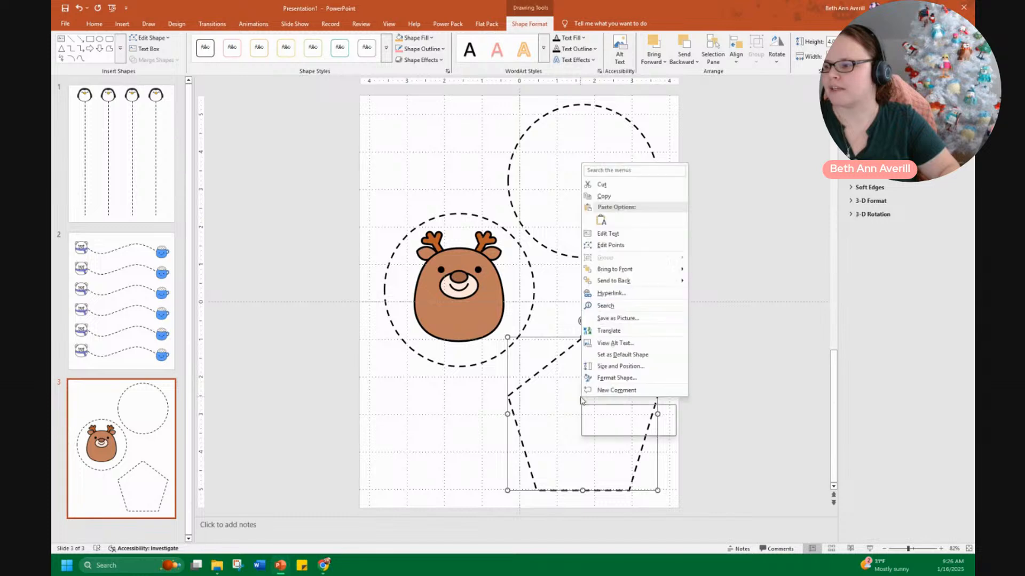
left_click(614, 279)
left_click(734, 304)
left_click_drag(587, 423, 589, 422)
mouse_move(467, 279)
left_mouse_down()
mouse_move(517, 282)
mouse_move(479, 297)
left_mouse_up()
left_click(478, 288)
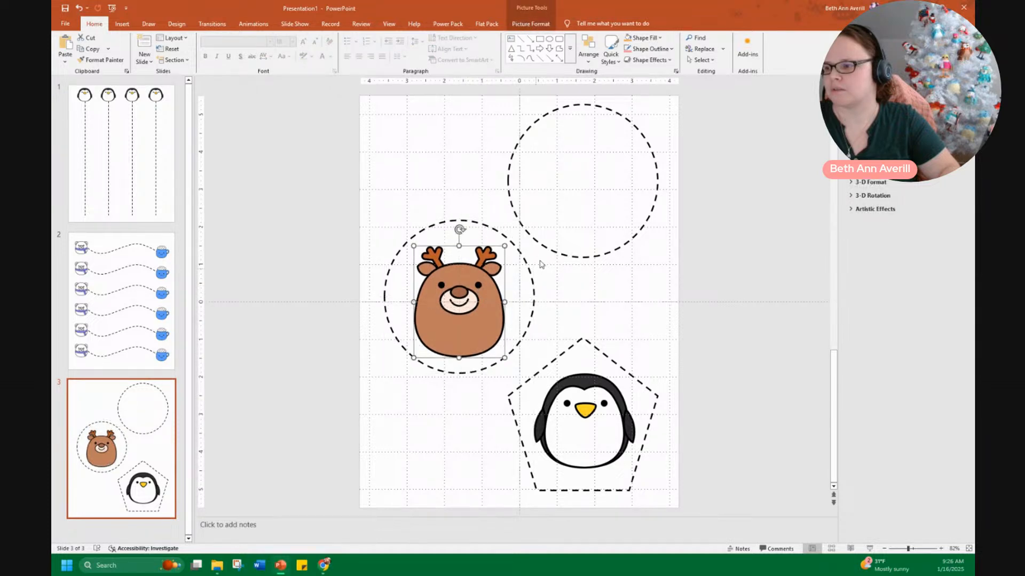
Change the upper circle to a rectangle and send it behind the yeti
left_click(565, 219)
left_click(530, 23)
left_click(167, 37)
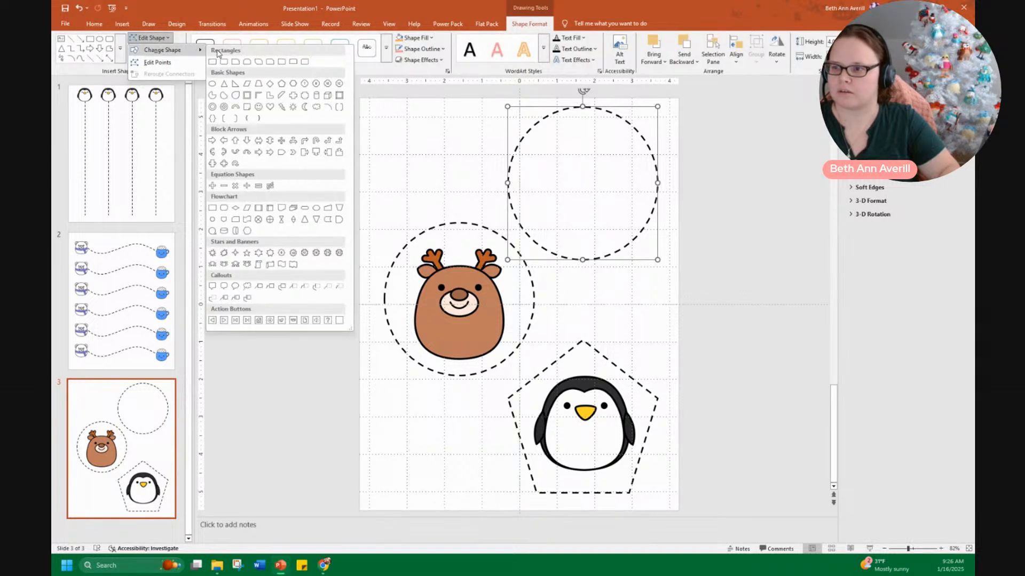
left_click(213, 62)
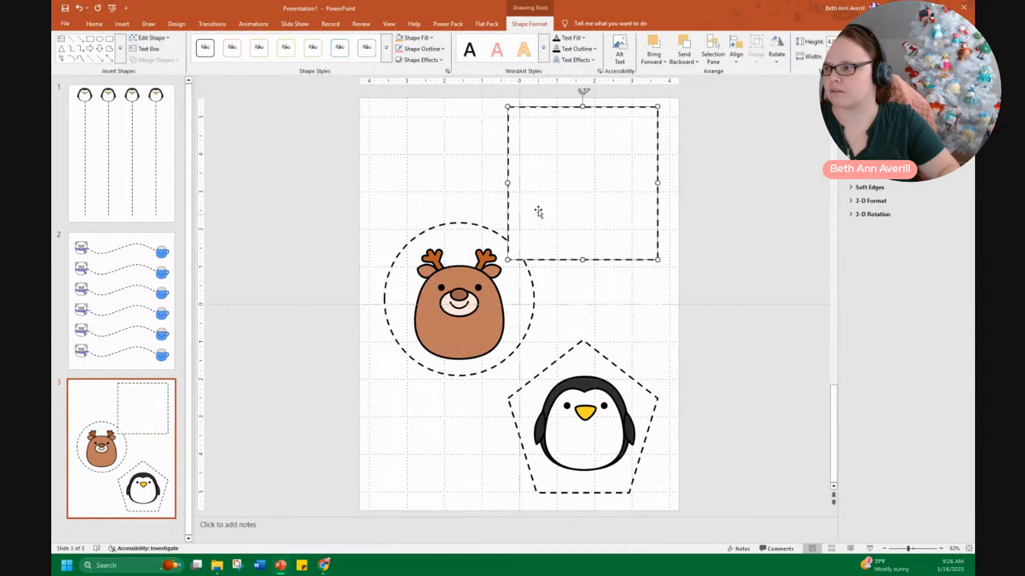
right_click(582, 185)
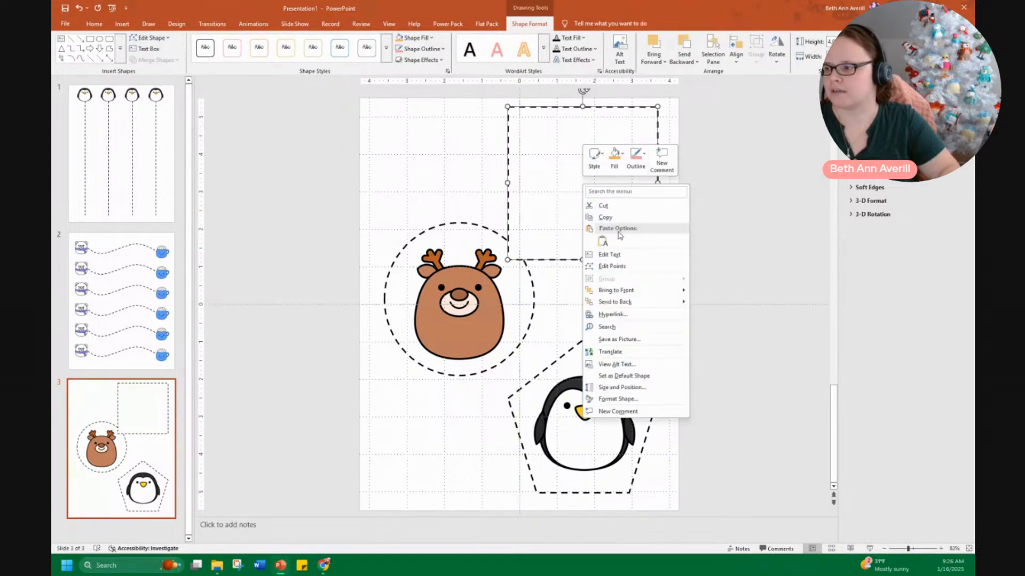
left_click(645, 302)
left_click(707, 209)
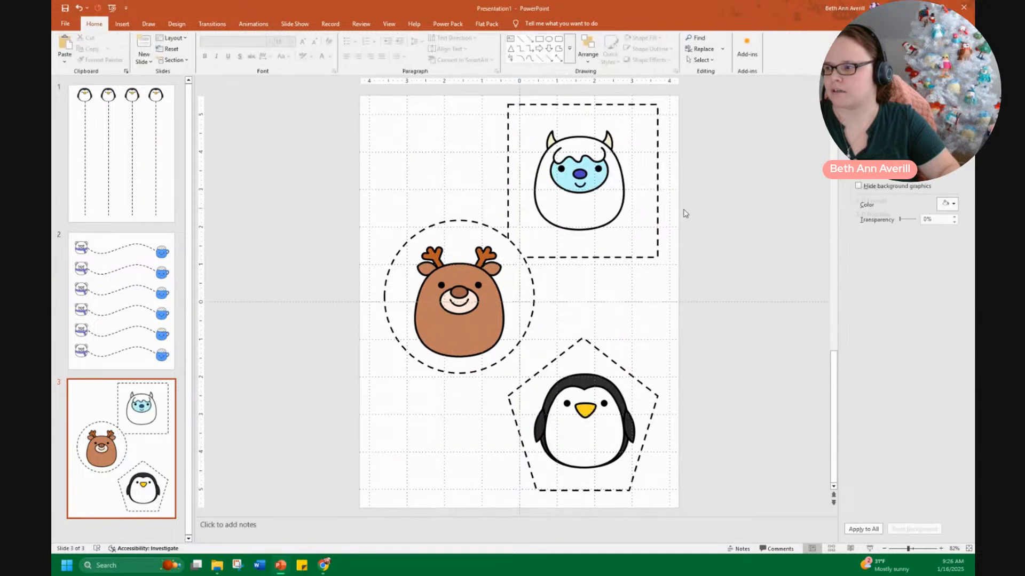
Shrink the rectangle around the yeti and center the yeti inside it
left_click(514, 119)
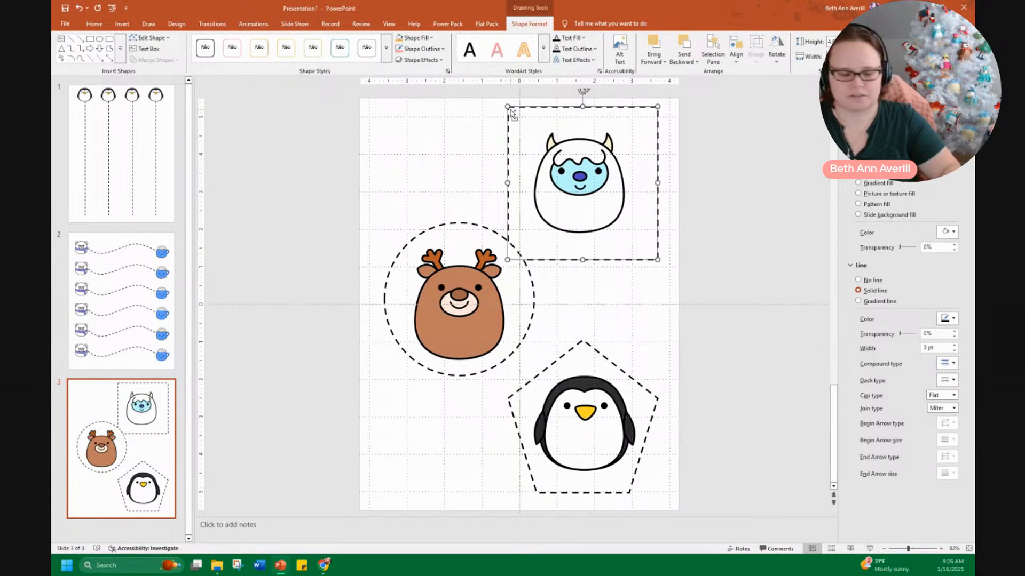
left_click_drag(508, 106, 528, 127)
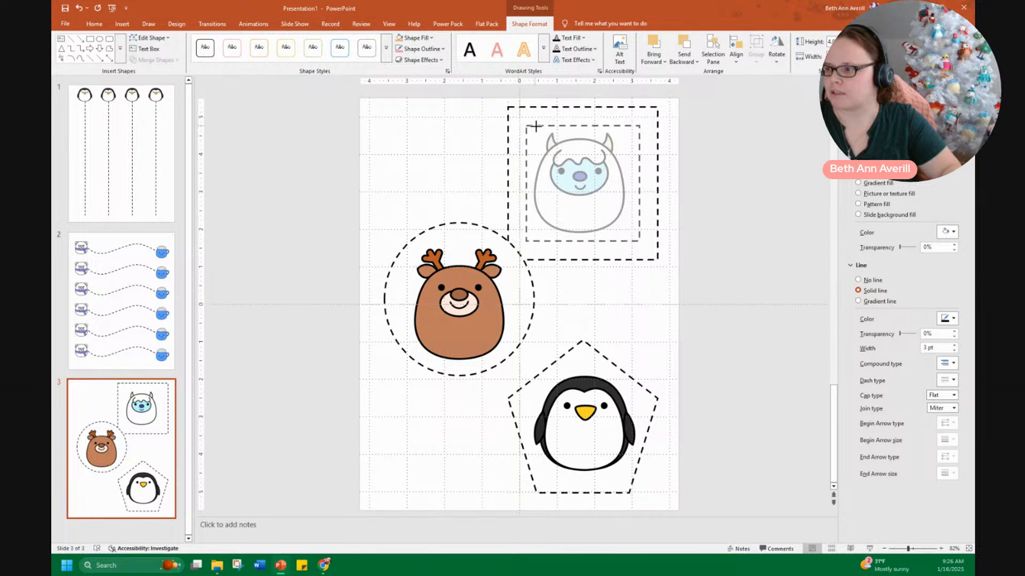
left_click(709, 211)
left_click_drag(588, 187, 594, 187)
left_click(697, 231)
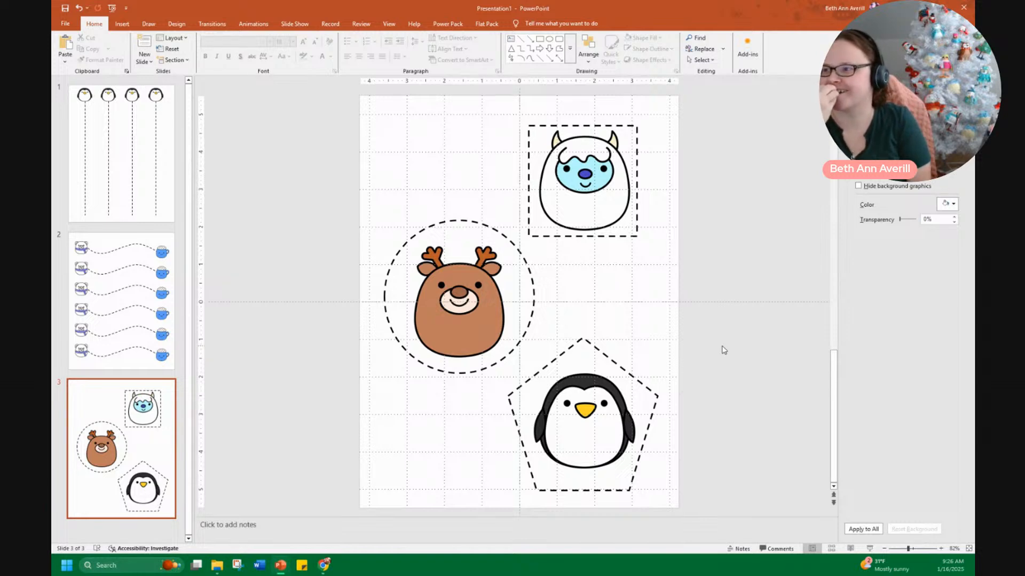
Add a new slide after slide 3 and delete its title and text placeholders
right_click(104, 522)
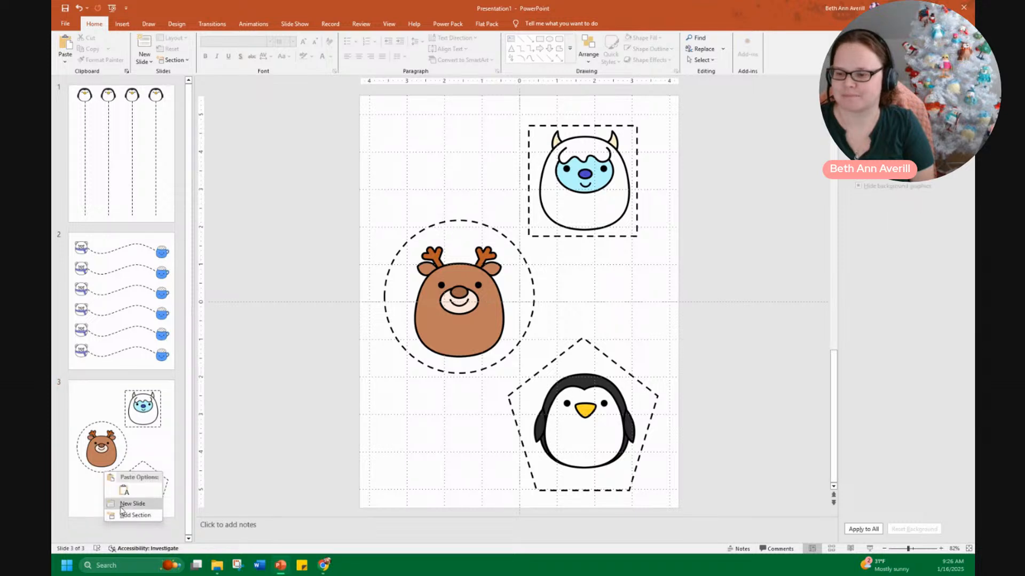
left_click(122, 505)
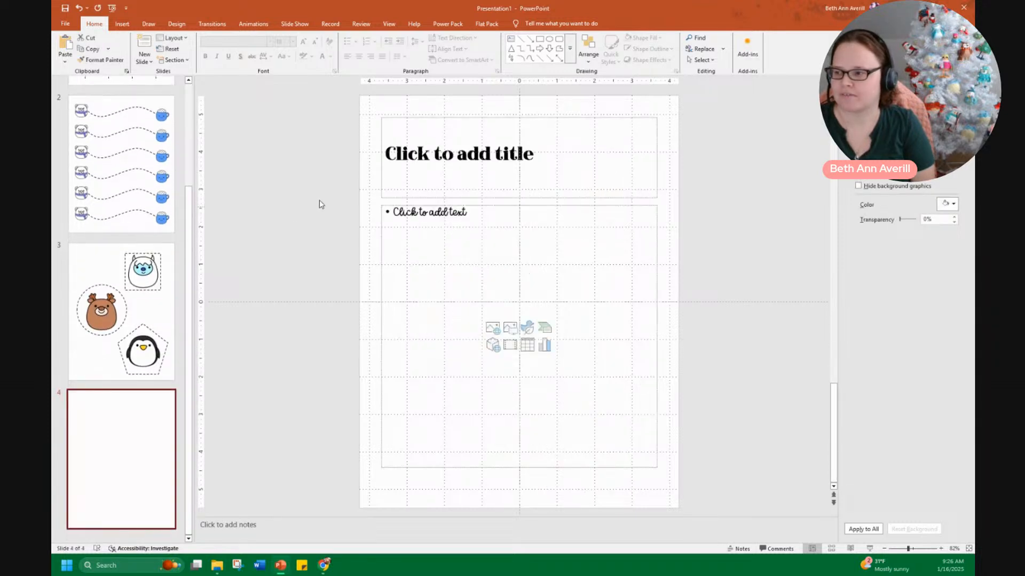
left_click_drag(368, 113, 696, 522)
key("Delete")
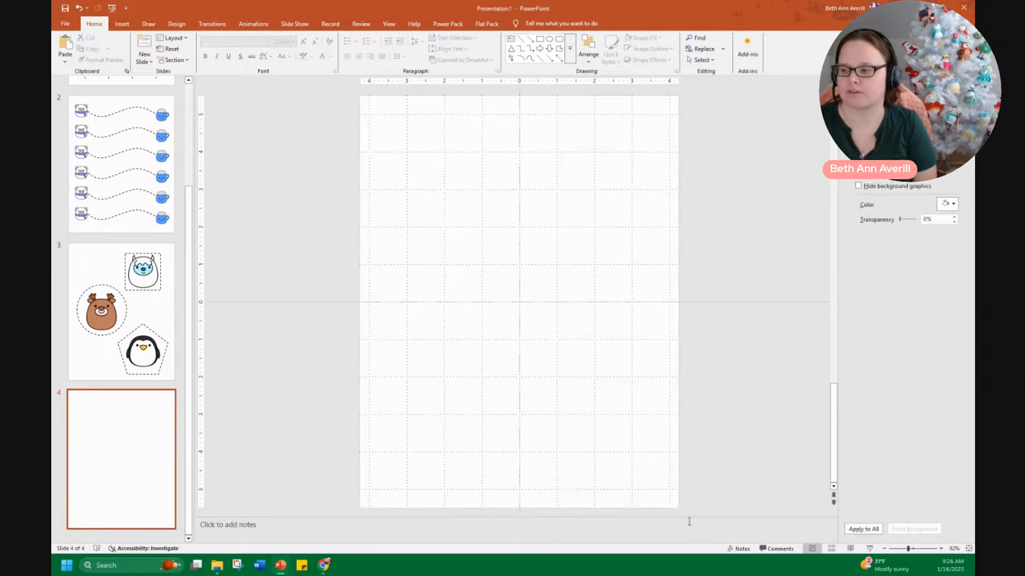
Insert a zigzag tracing line image from the Tracing Lines and Shapes_150DPI folder onto the new slide
left_click(216, 569)
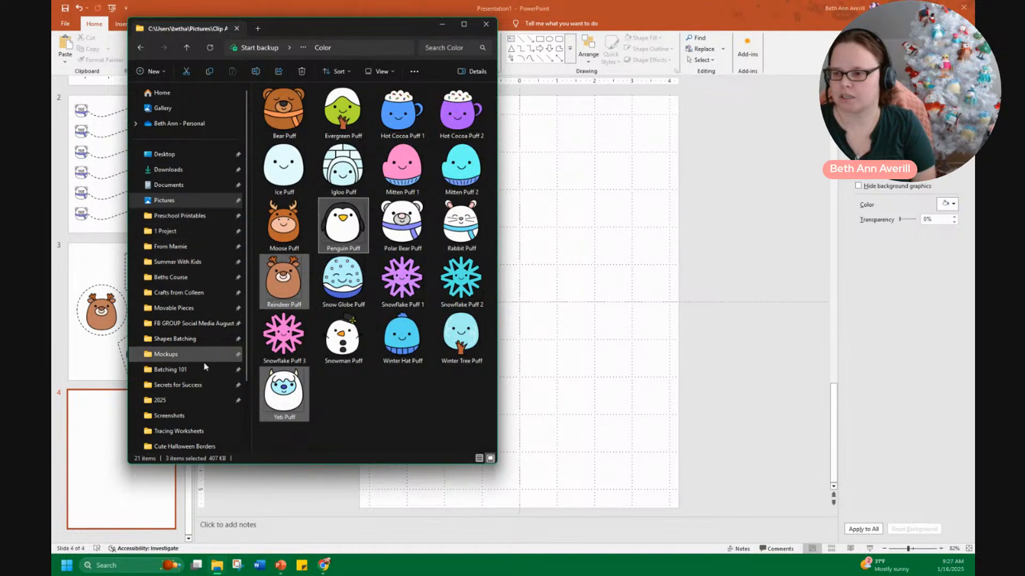
left_click(197, 339)
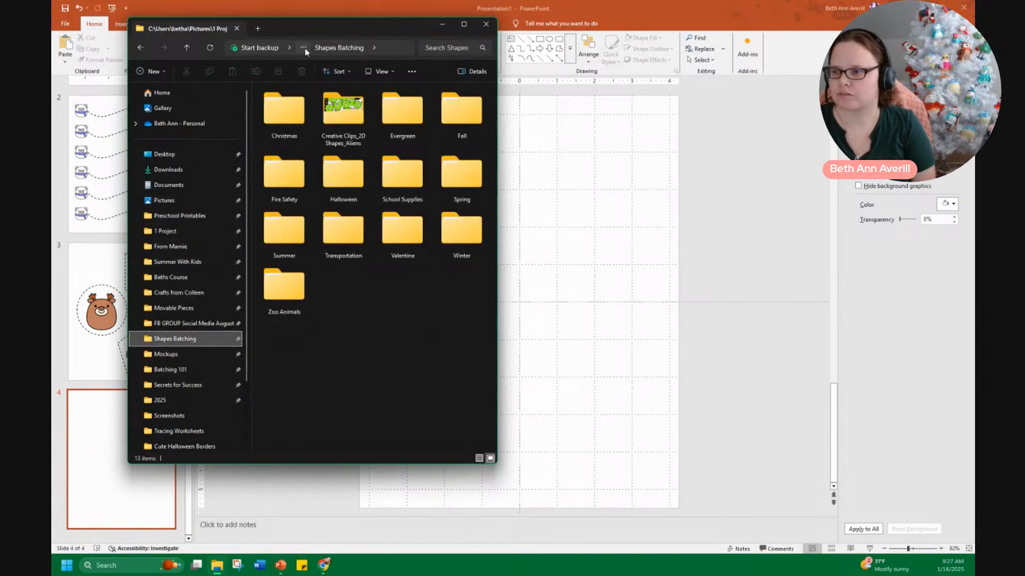
left_click_drag(340, 30, 347, 2)
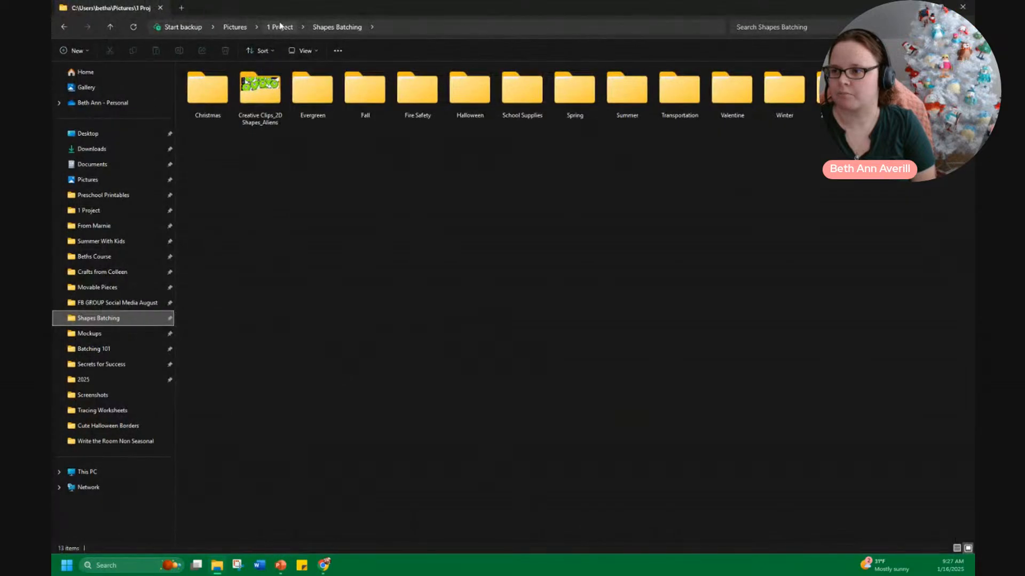
left_click(281, 27)
double_click(393, 176)
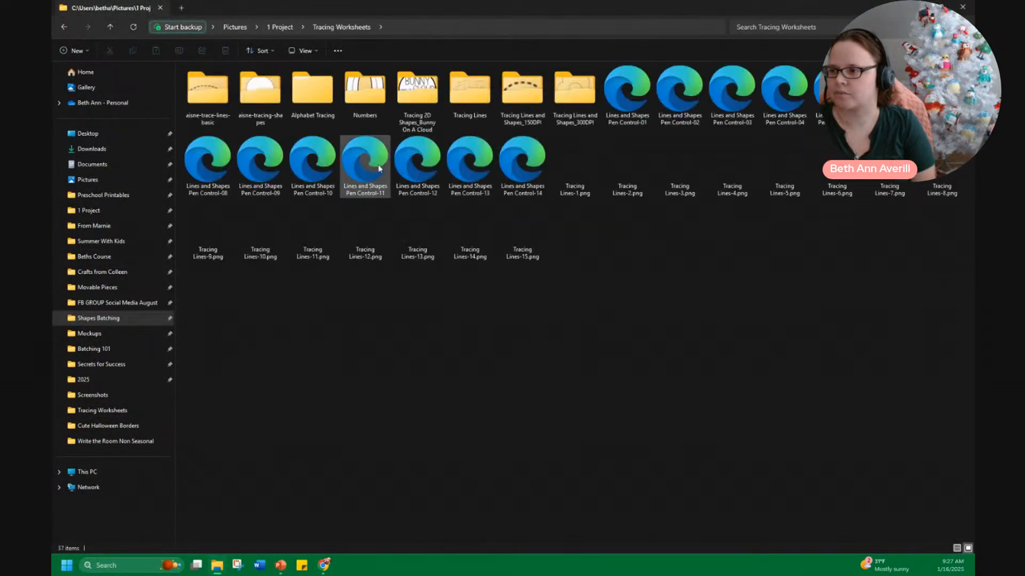
double_click(522, 98)
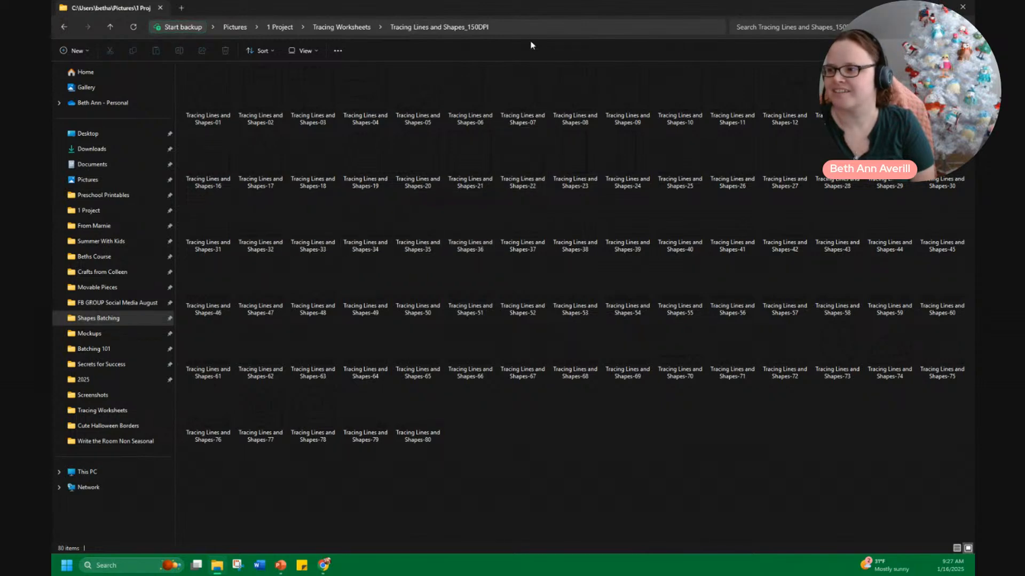
left_click_drag(517, 10, 52, 53)
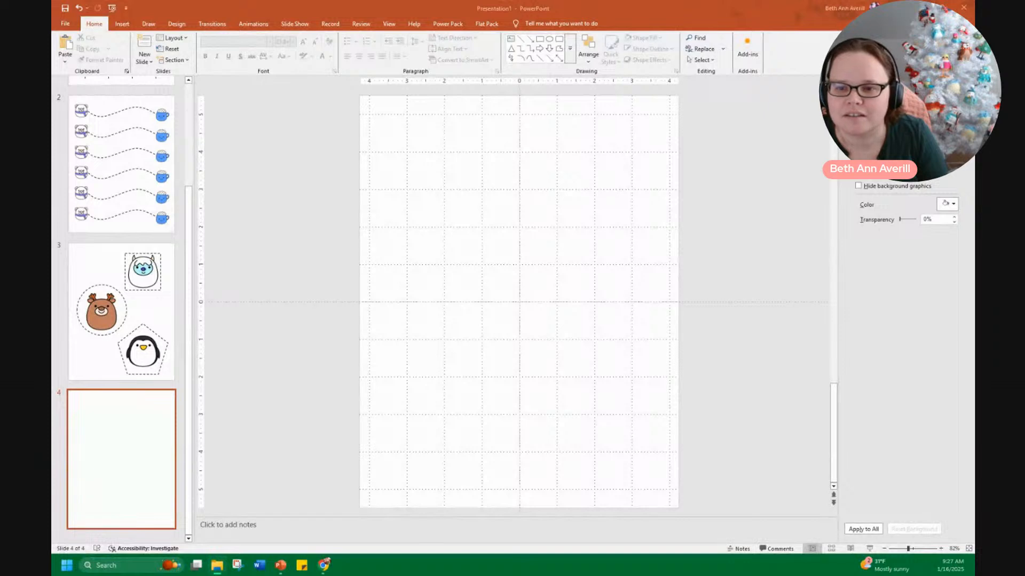
left_click_drag(52, 274, 540, 285)
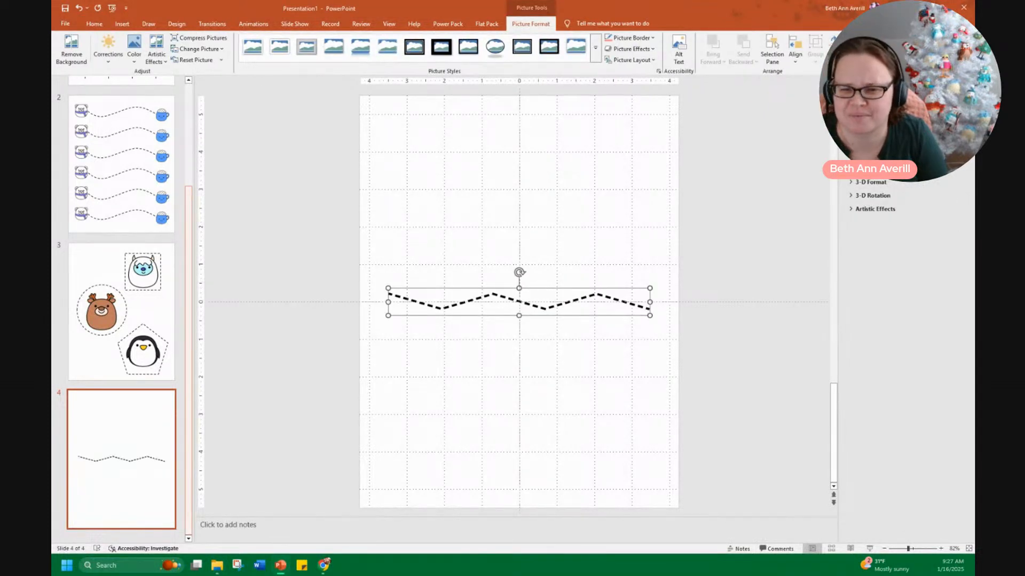
Try a wavy tracing line image above the zigzag, stretching it taller before deleting it
mouse_move(461, 280)
left_mouse_down()
mouse_move(460, 293)
mouse_move(465, 259)
left_mouse_up()
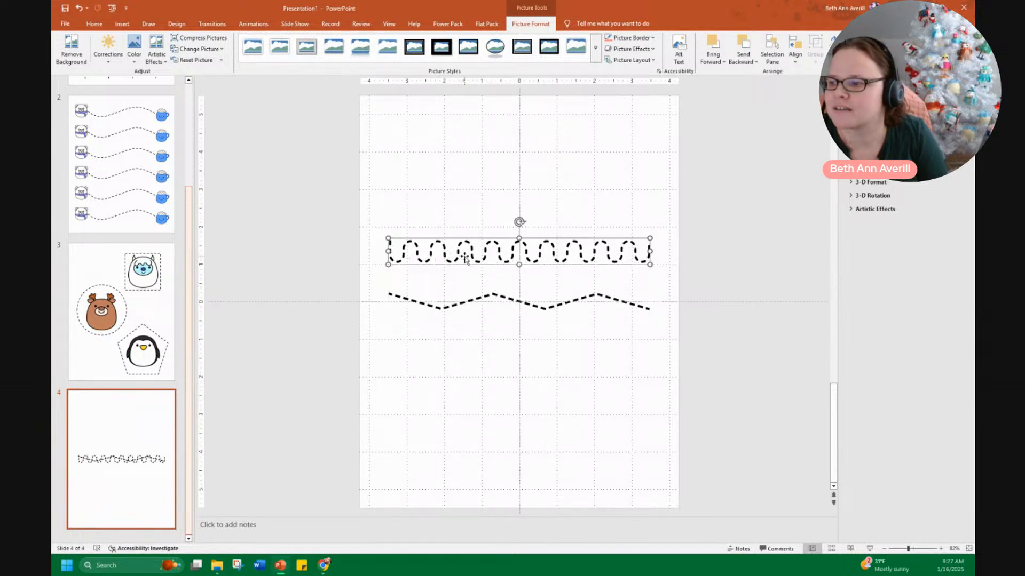
left_click_drag(519, 239, 519, 191)
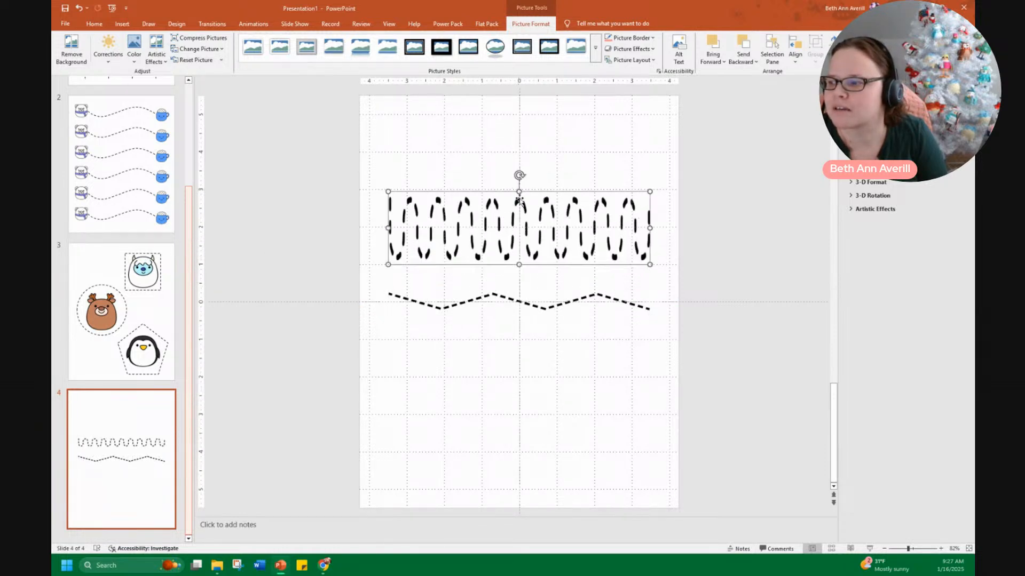
key("Delete")
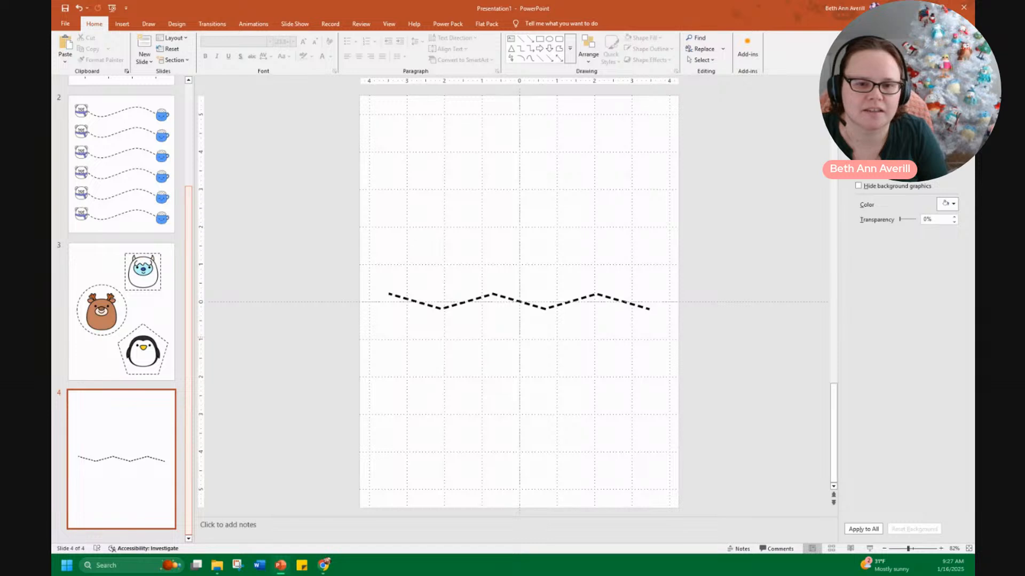
Paste a zigzag tracing image and stretch it tall near the top of the slide
key("ctrl+v")
left_click_drag(485, 313, 512, 202)
left_click(494, 339)
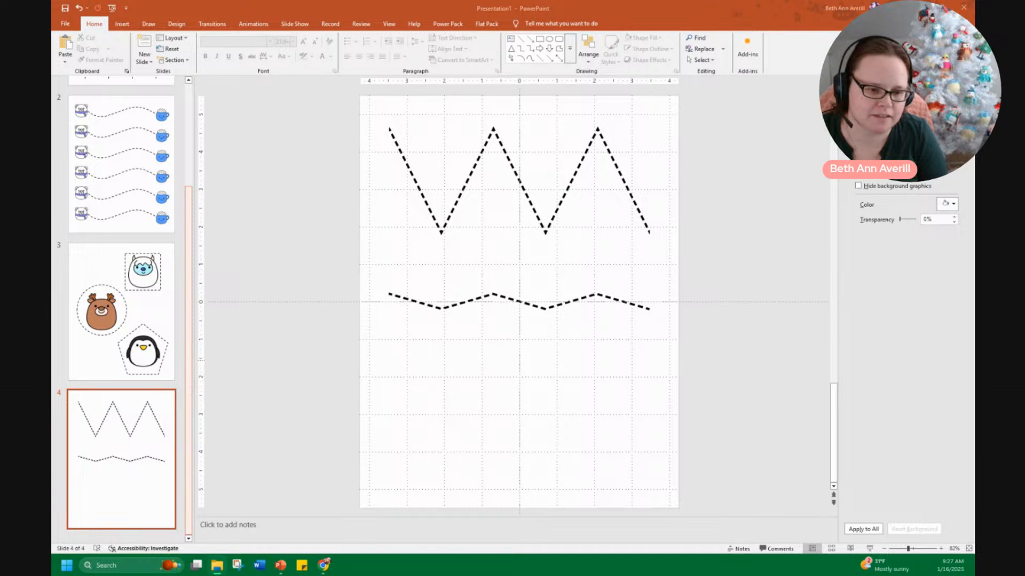
Paste a sawtooth tracing image and move it just below the shallow zigzag
key("ctrl+v")
left_click_drag(424, 313, 425, 440)
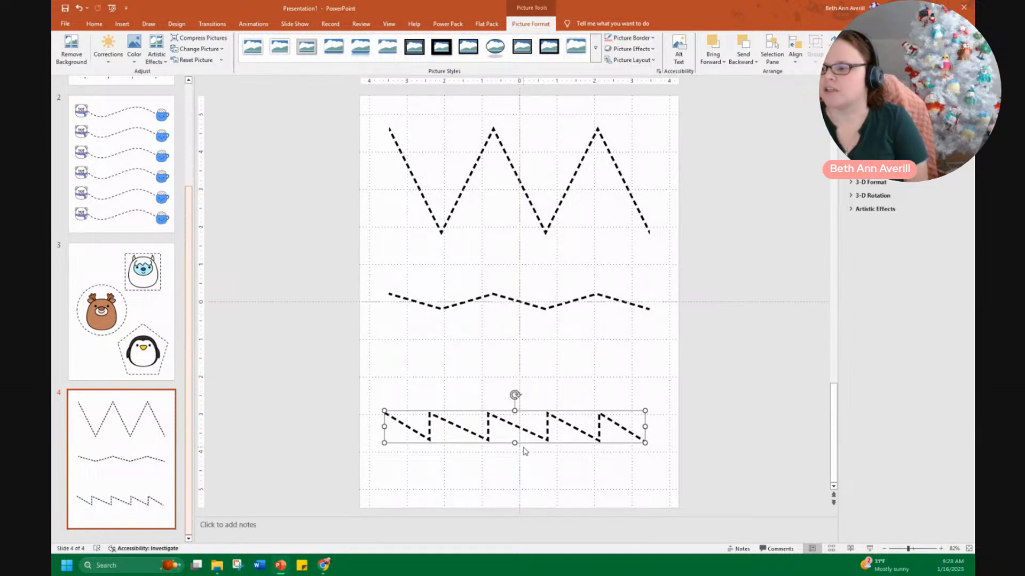
left_click_drag(520, 434, 532, 345)
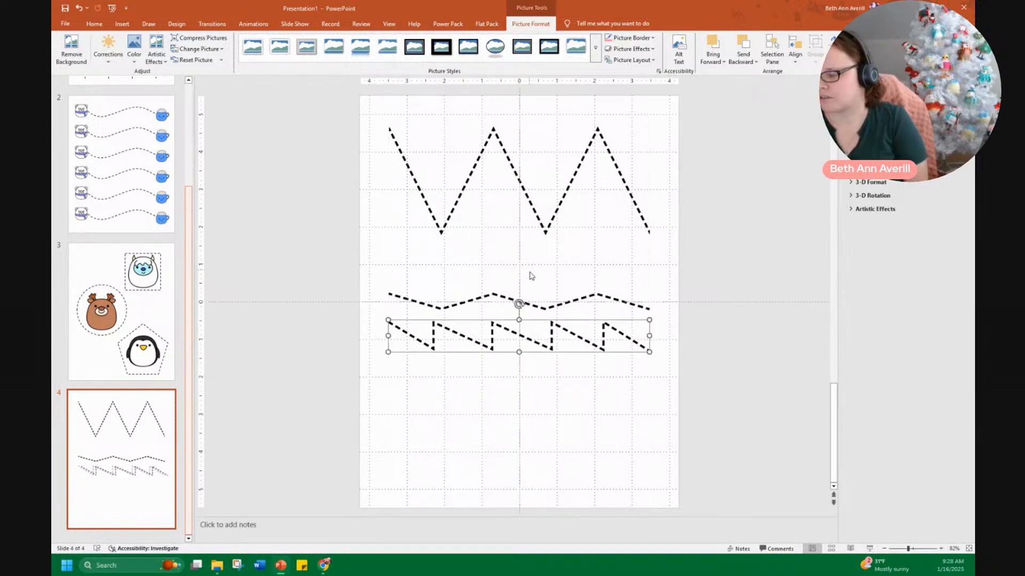
left_click(349, 116)
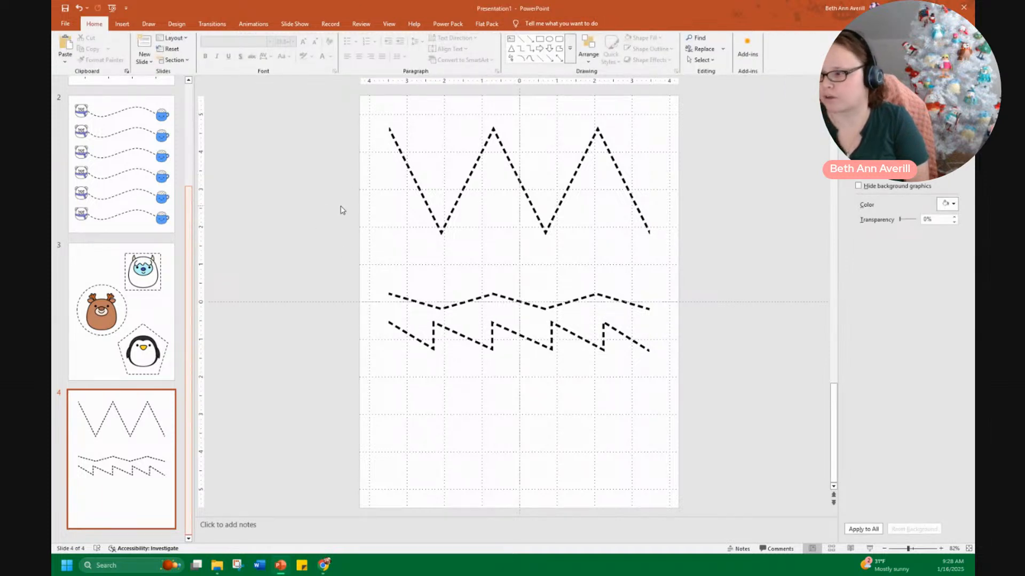
Select all the tracing images on the slide and delete them
left_click_drag(718, 423, 314, 88)
key("Delete")
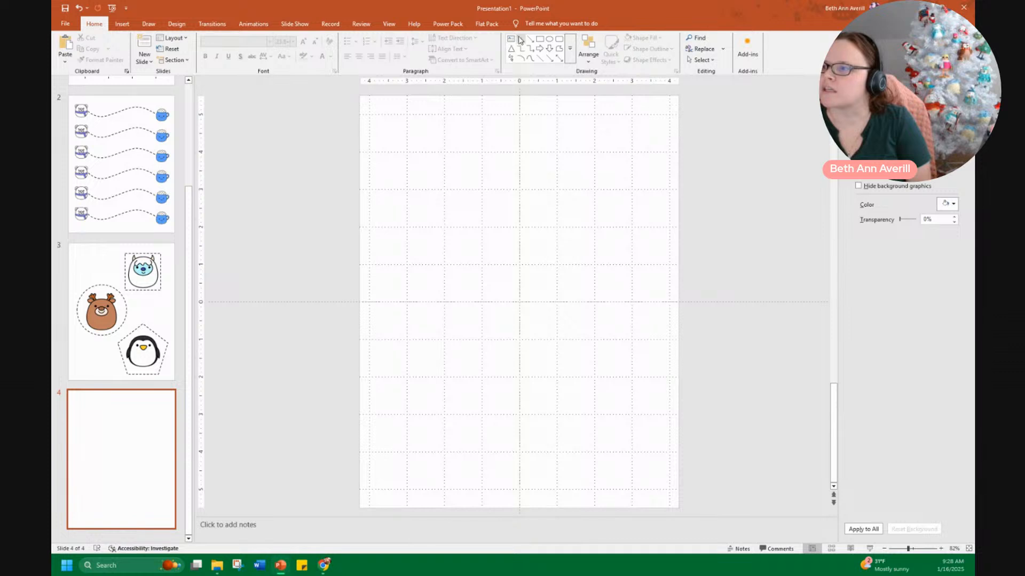
Draw a short diagonal straight line in the upper left area of the slide
left_click(525, 42)
mouse_move(411, 197)
left_mouse_down()
mouse_move(449, 235)
mouse_move(441, 153)
left_mouse_up()
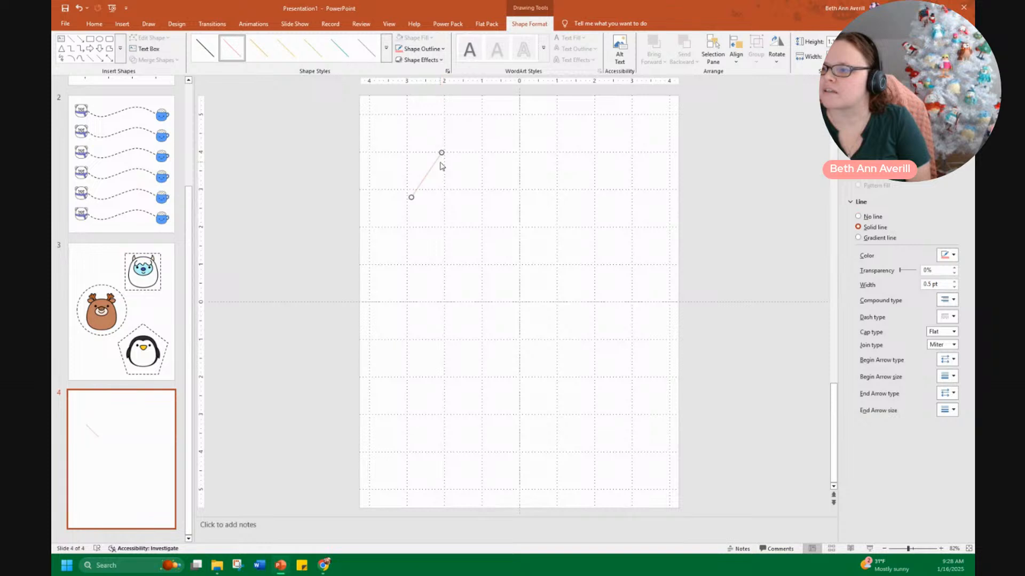
left_click_drag(411, 196, 407, 191)
scroll(441, 270, "up", 7)
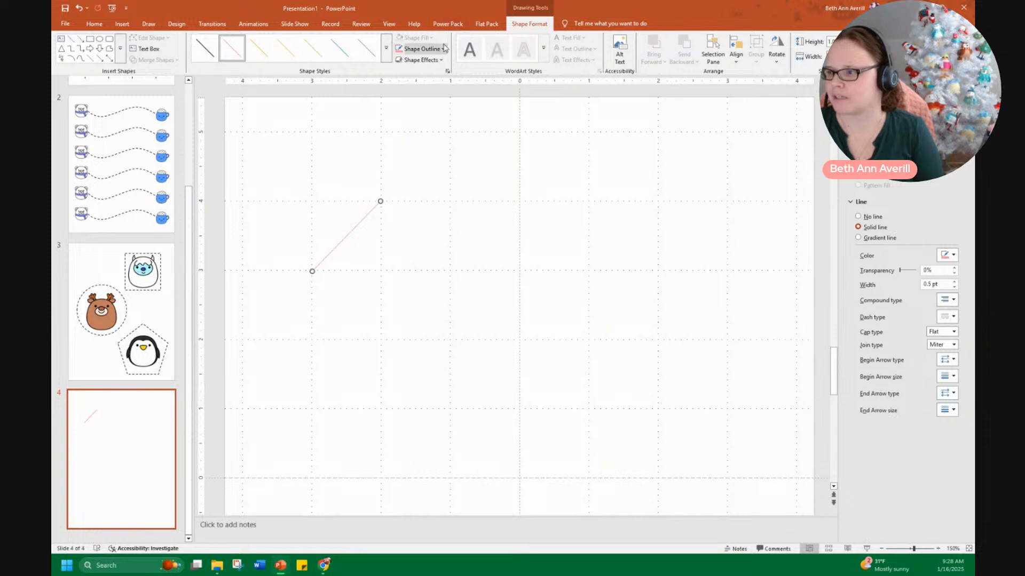
Format the line with a black outline, 3 pt width and a dashed dash type
left_click(442, 49)
left_click(416, 94)
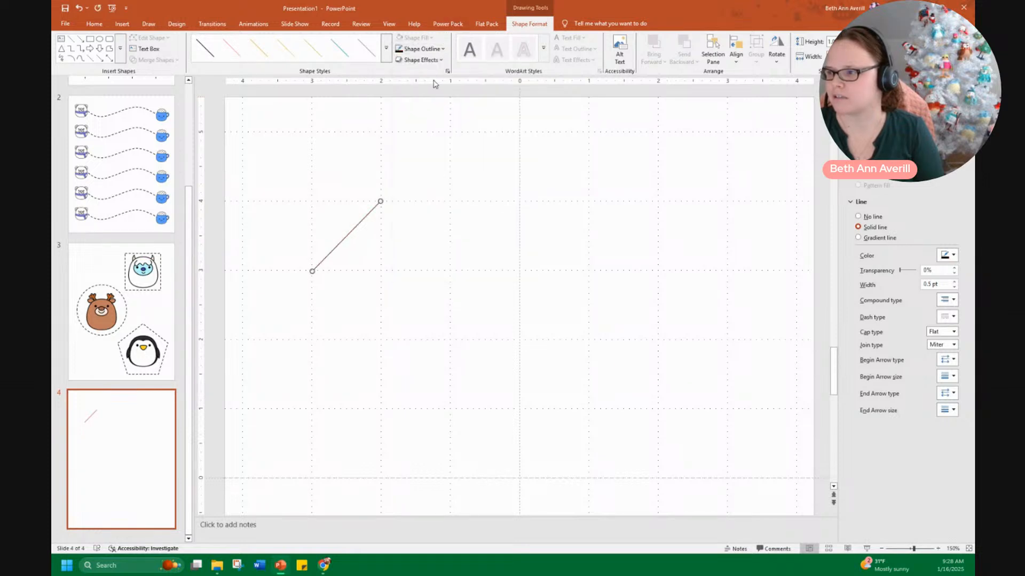
left_click(932, 286)
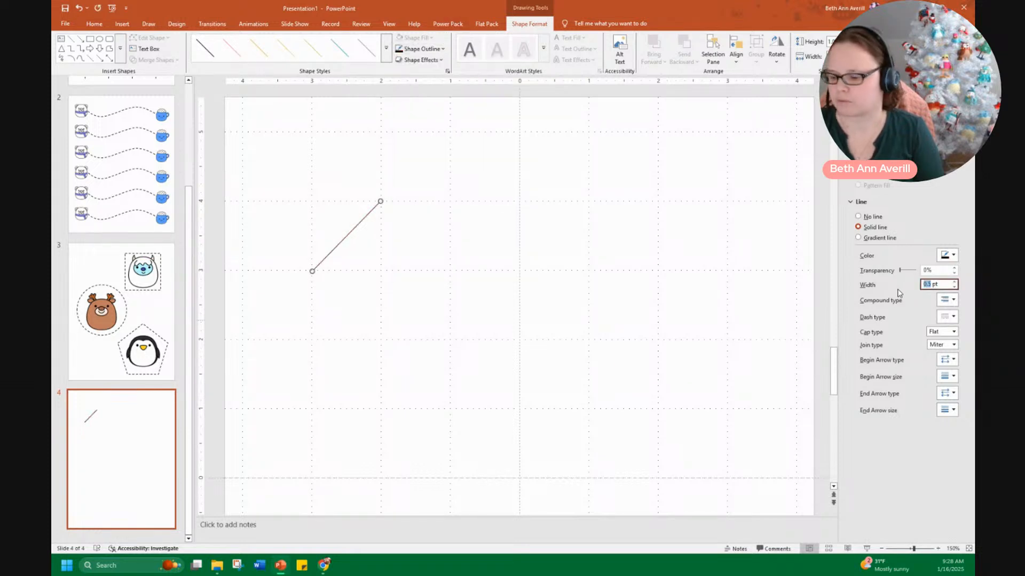
type("3")
left_click(947, 316)
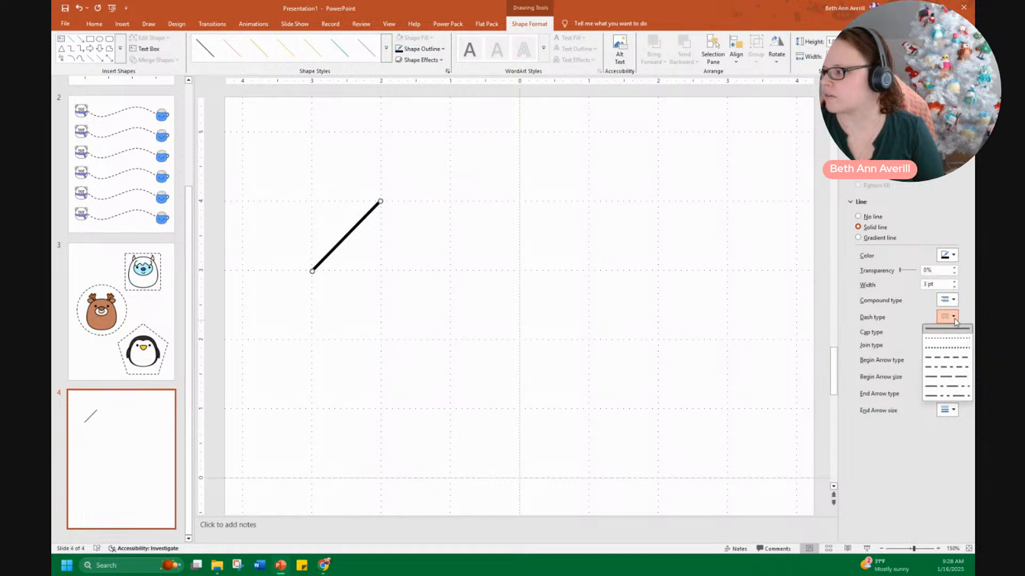
left_click(940, 358)
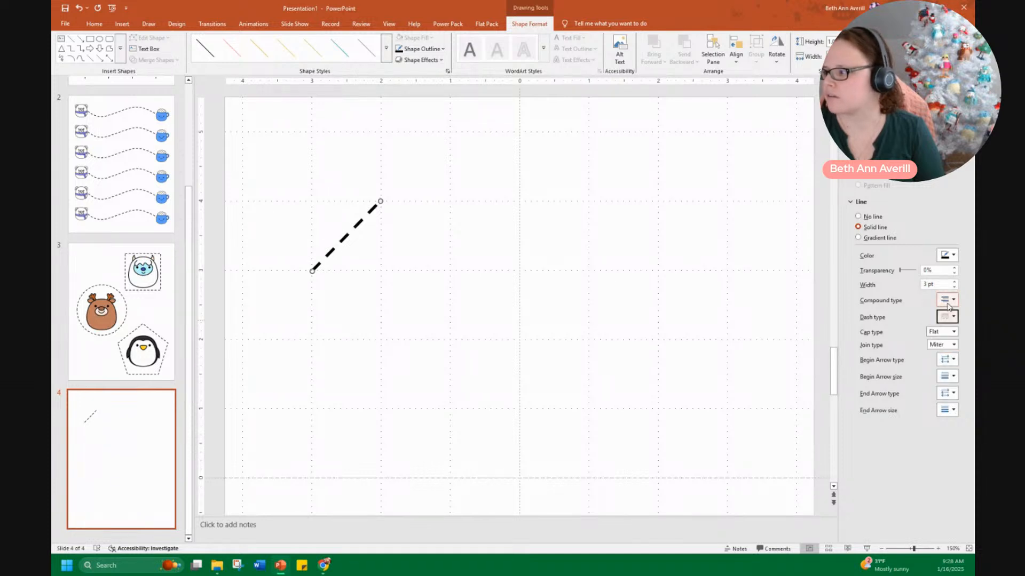
Set the dashed line as the default line style
right_click(362, 224)
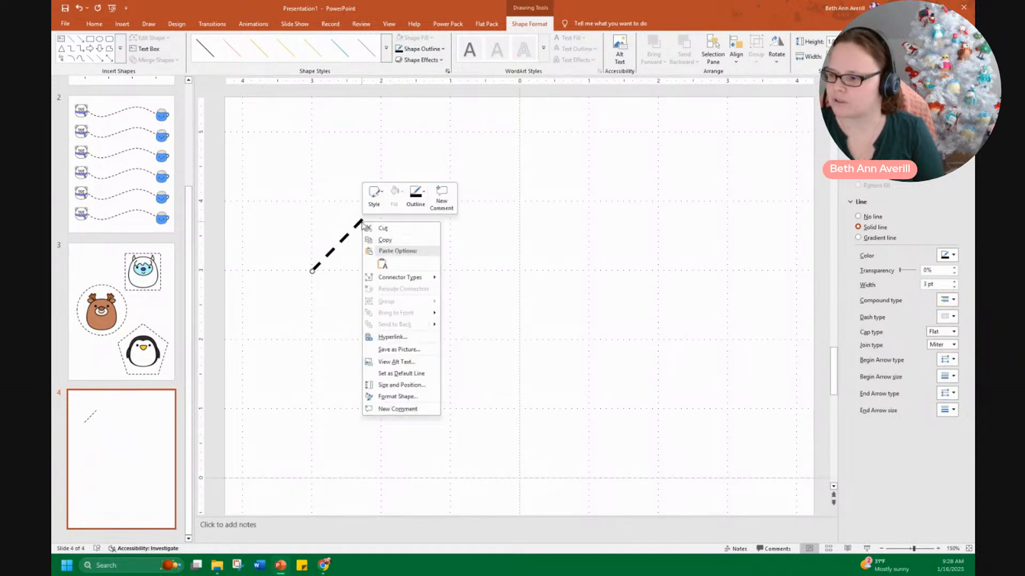
left_click(403, 373)
Draw a test line with the new default style and delete it
left_click(431, 289)
left_click(522, 39)
left_click_drag(519, 180, 575, 250)
left_click(538, 345)
left_click(555, 224)
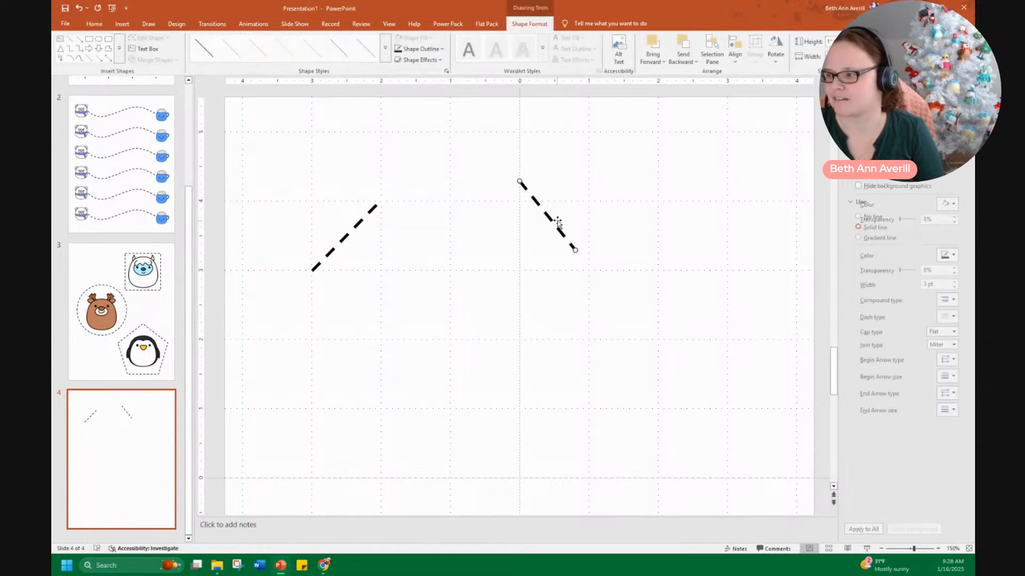
key("Delete")
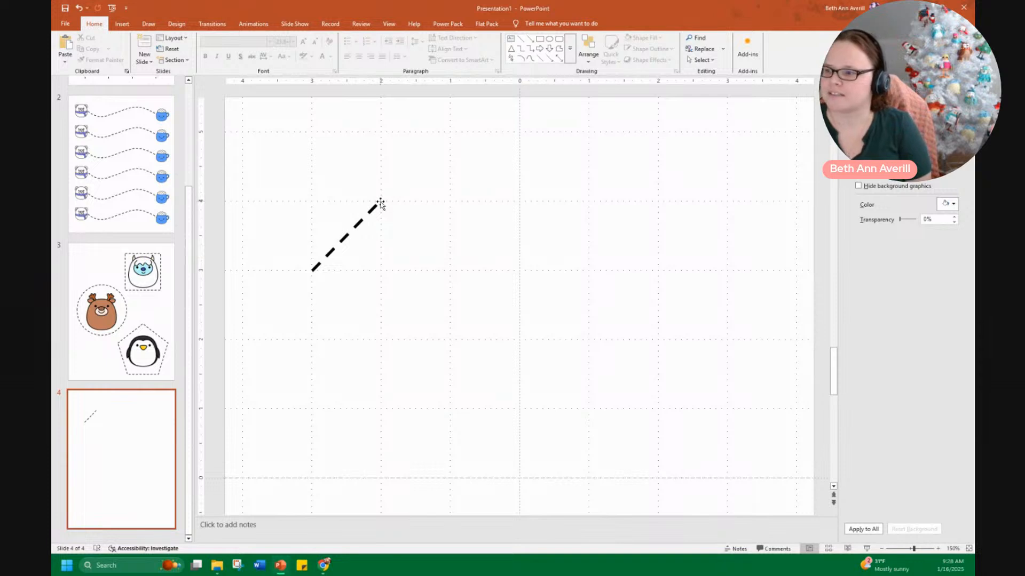
Duplicate the dashed diagonal line into a row of four evenly spaced diagonals
left_click(378, 204)
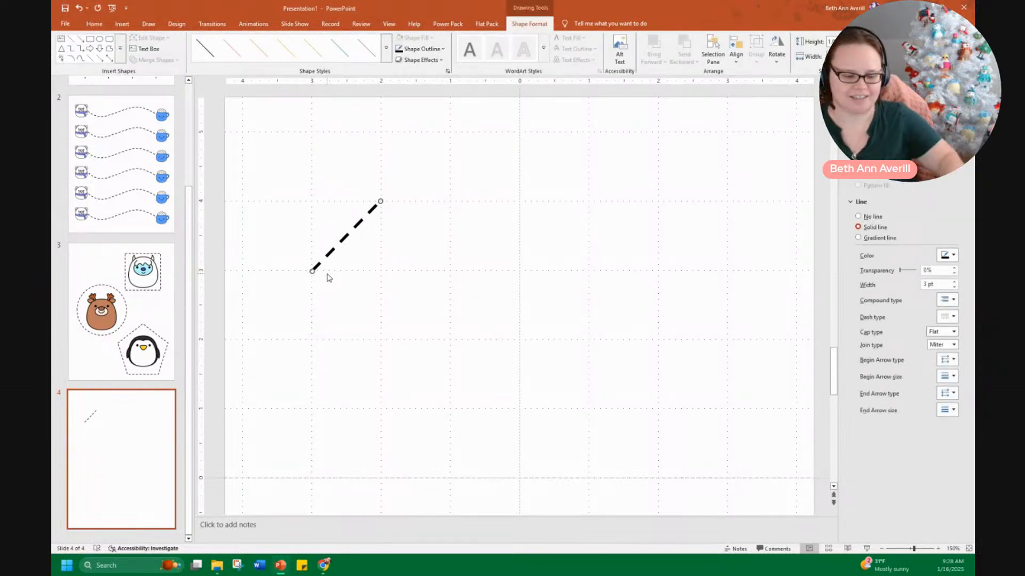
key("ctrl+d")
left_click_drag(368, 241, 428, 225)
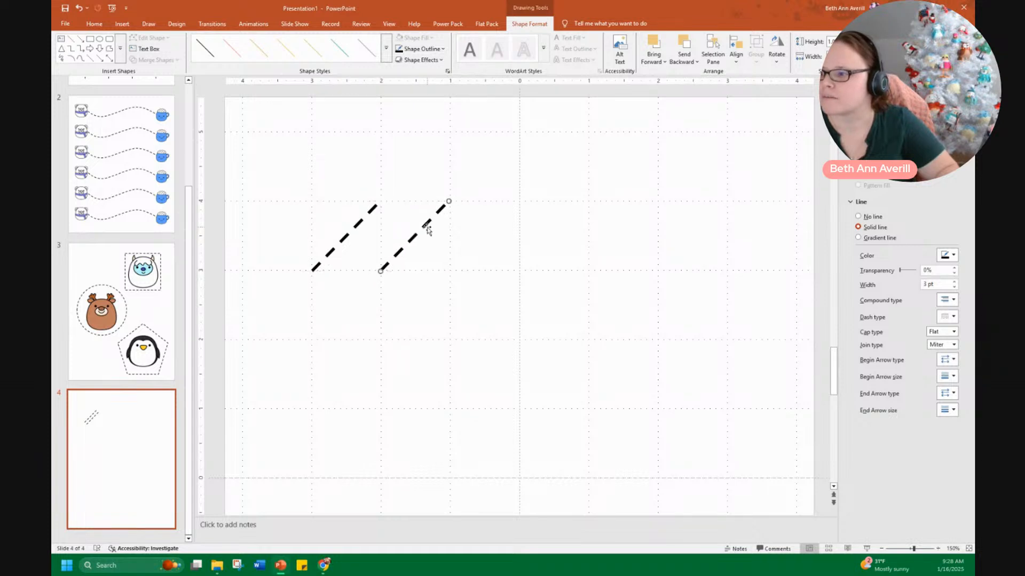
key("ctrl+d")
key("ctrl+d")
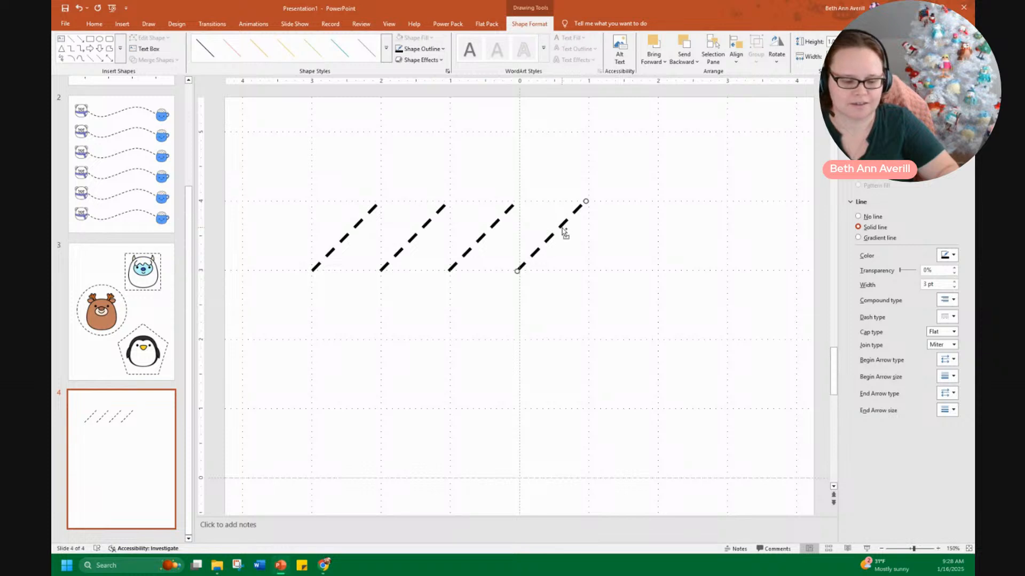
Add vertical dashed lines joining each diagonal's top to the next one's bottom, forming a sawtooth
key("ctrl+d")
left_click_drag(622, 227, 381, 206)
key("ctrl+d")
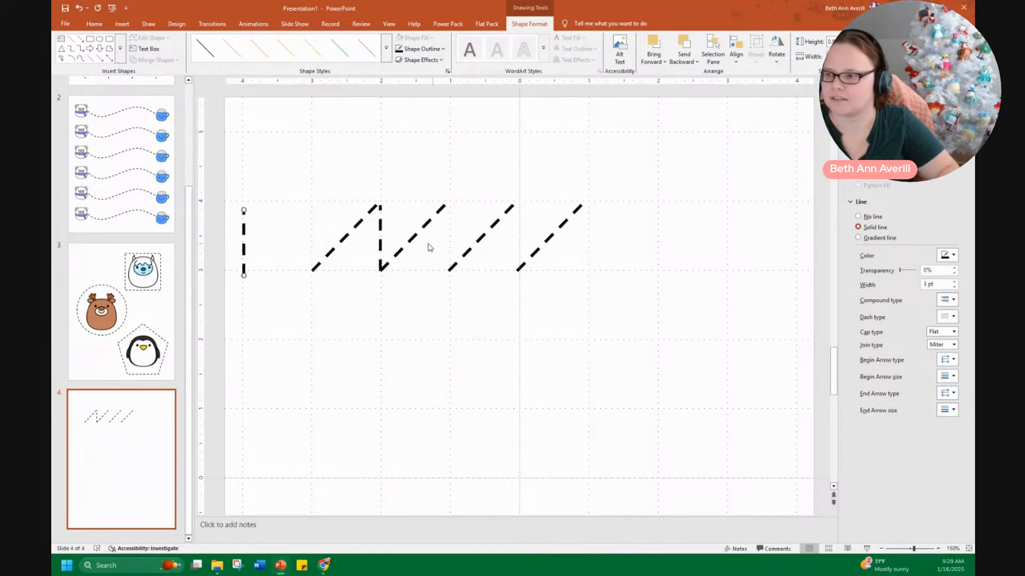
left_click_drag(244, 237, 450, 237)
key("ctrl+d")
key("ctrl+d")
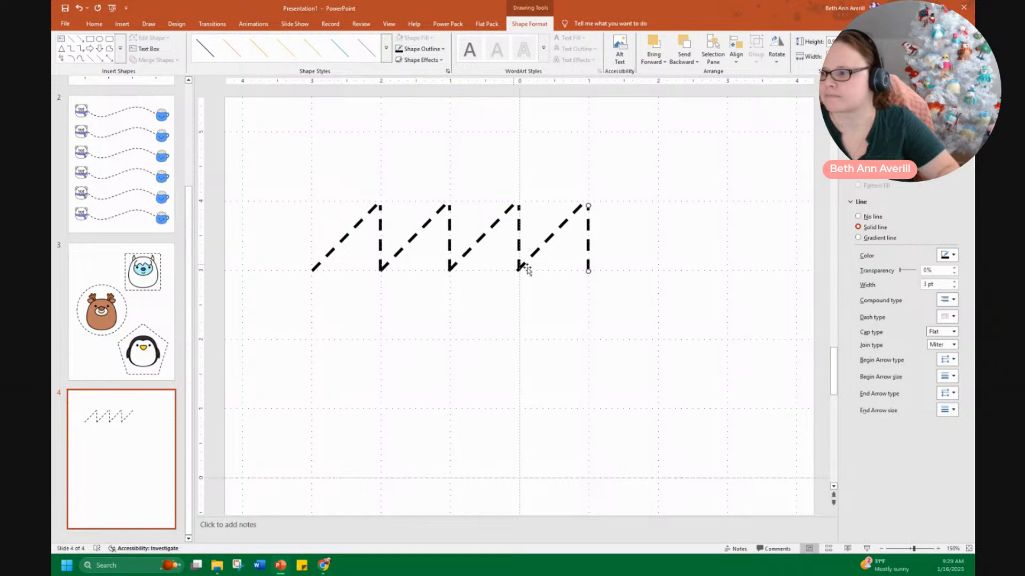
Select all the dashed lines and group them into one sawtooth shape
left_click_drag(629, 298, 232, 171)
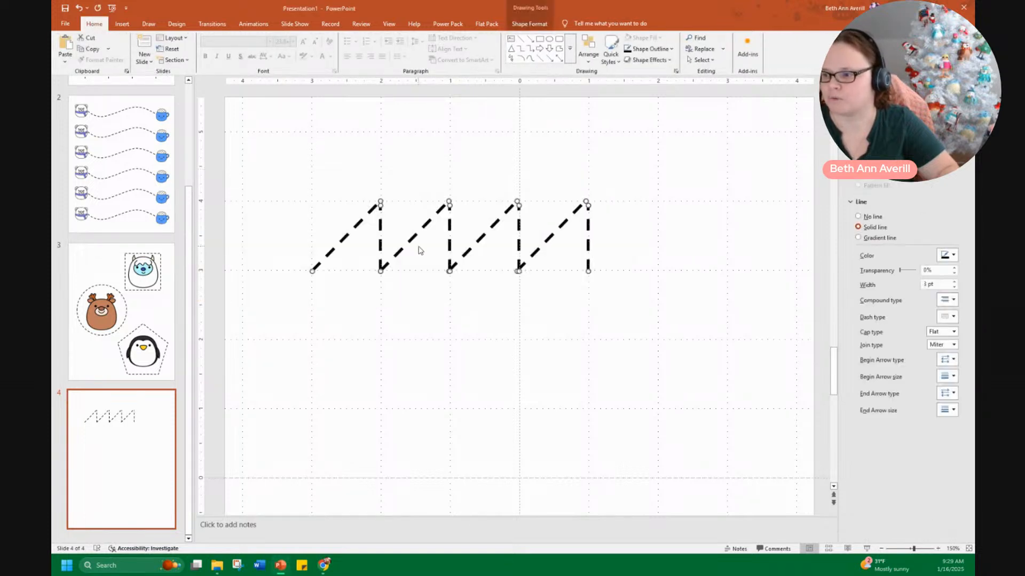
right_click(419, 236)
mouse_move(443, 302)
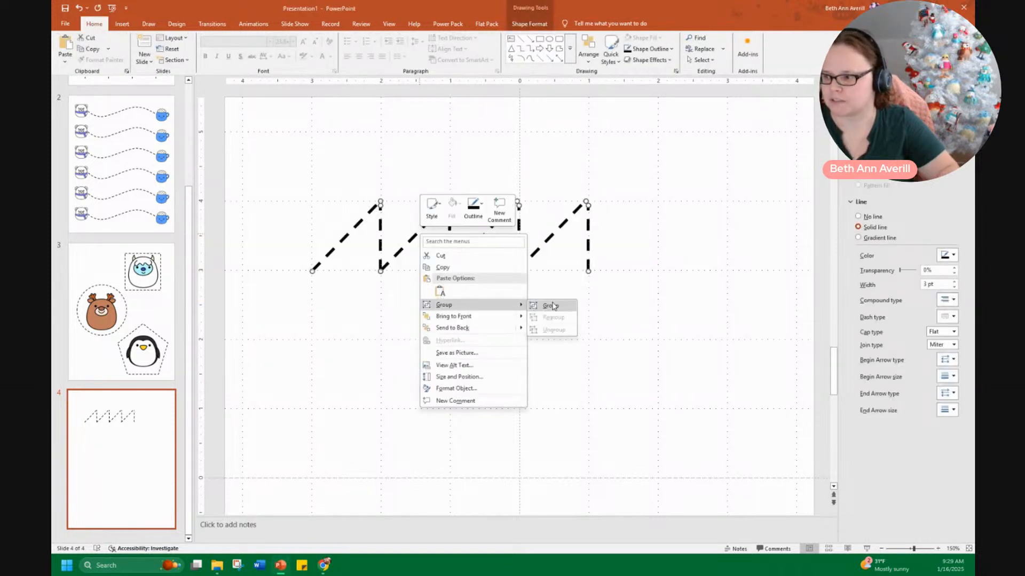
left_click(554, 305)
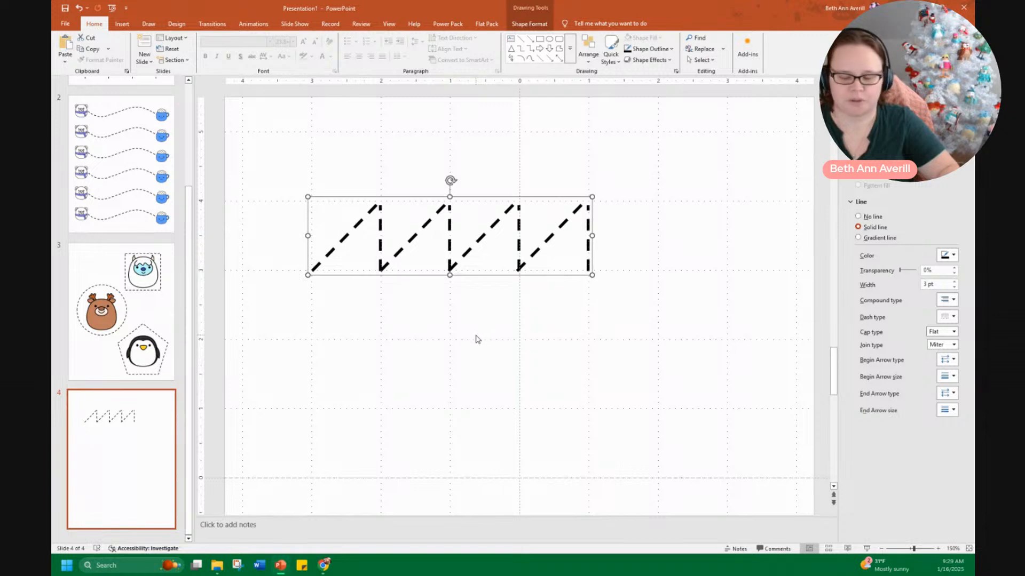
Stretch the sawtooth group so it is wider and shorter, spanning nearly the full page width
scroll(475, 340, "down", 2, "ctrl")
scroll(474, 340, "down", 4, "ctrl")
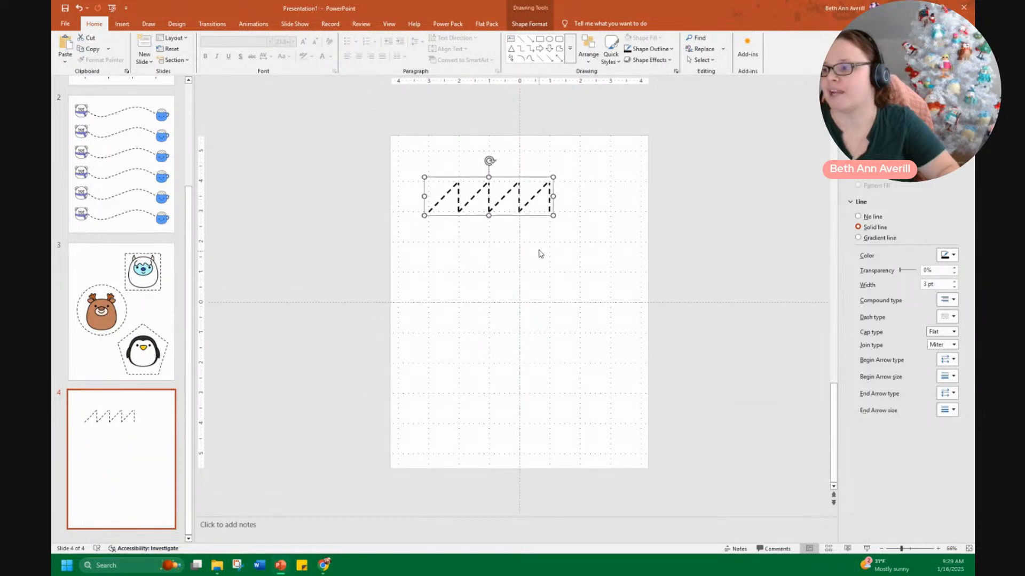
left_click_drag(554, 216, 562, 301)
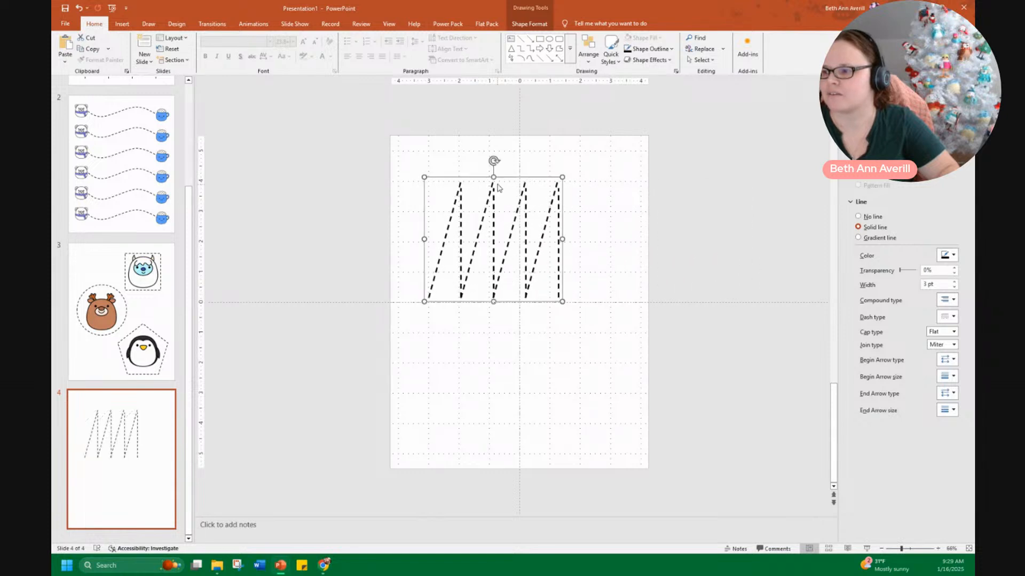
left_click_drag(423, 176, 448, 195)
left_click_drag(564, 249, 638, 249)
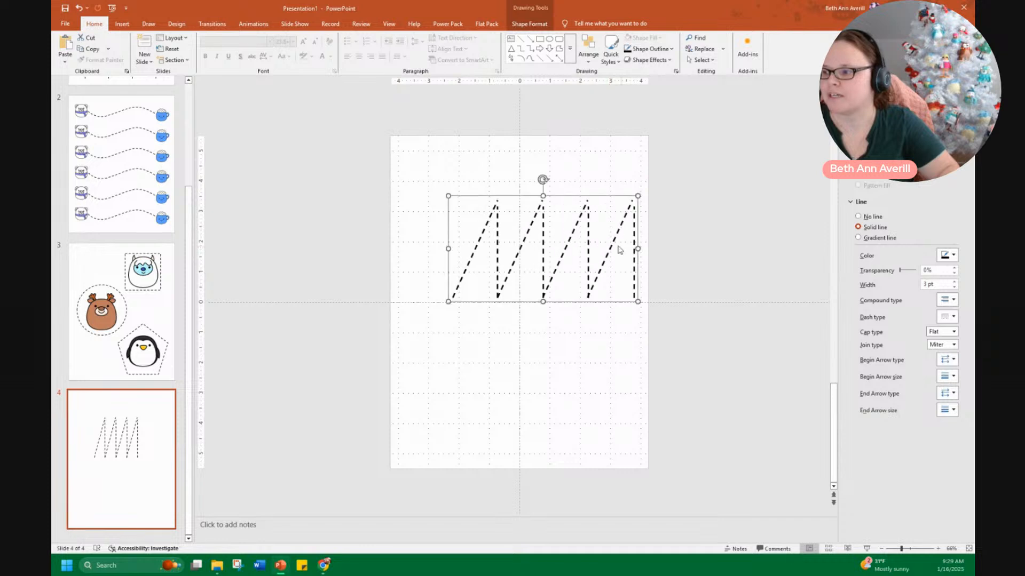
left_click_drag(544, 196, 544, 258)
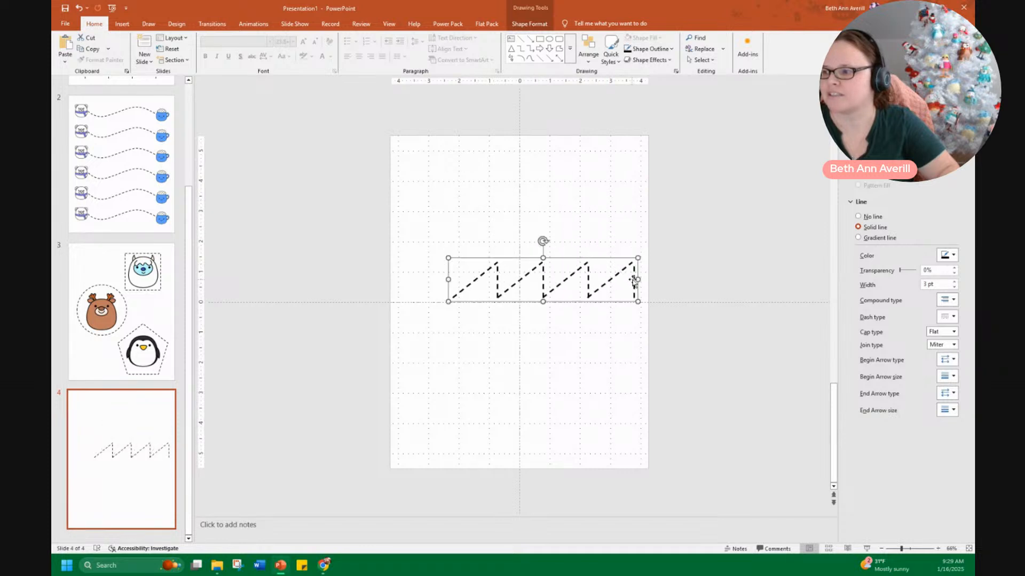
left_click_drag(449, 279, 400, 283)
left_click(625, 342)
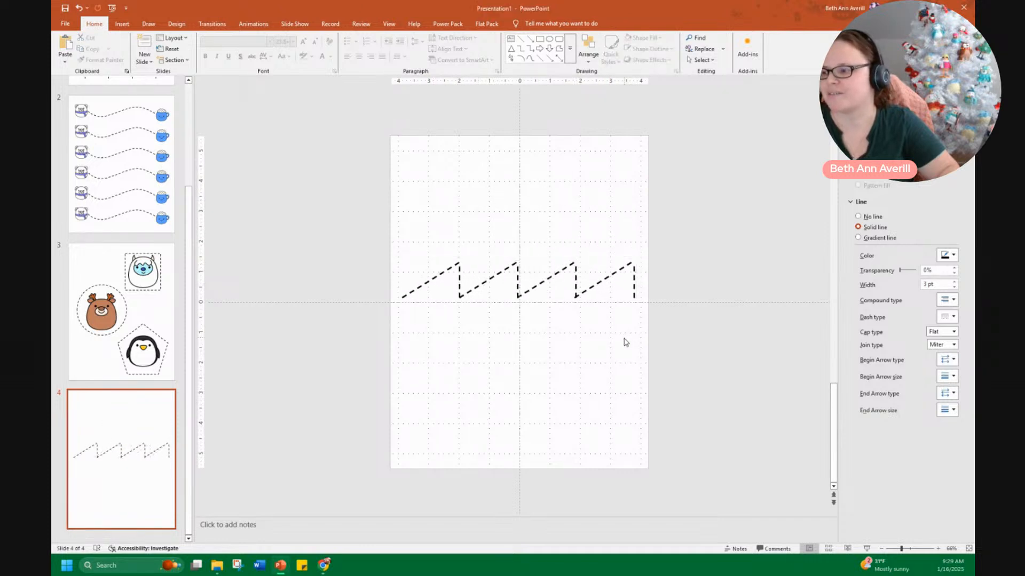
Move the sawtooth group up to the top of the page
left_click(561, 277)
left_click_drag(577, 277, 578, 173)
left_click_drag(640, 176, 637, 176)
left_click_drag(516, 264, 522, 265)
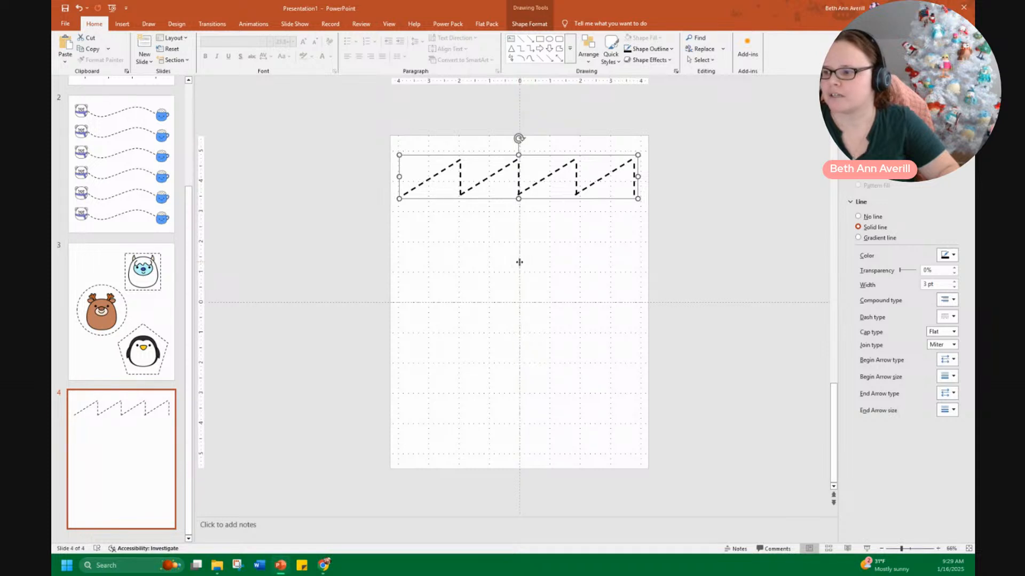
Draw a new dashed diagonal line below the sawtooth, sloping upward to the right
scroll(539, 286, "up", 5)
left_click(435, 289)
left_click(521, 39)
left_click_drag(312, 294, 369, 352)
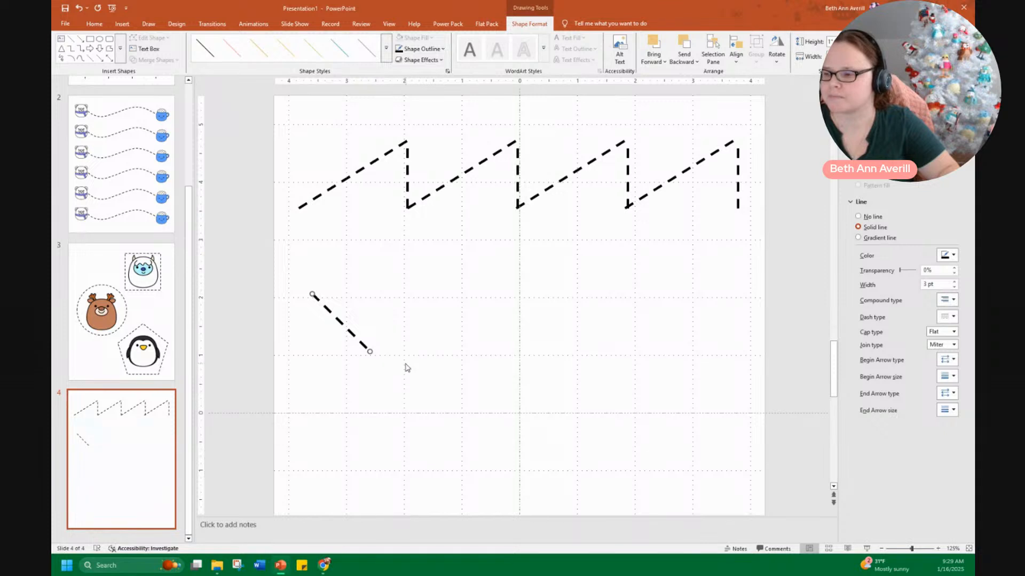
scroll(407, 368, "up", 2)
left_click_drag(336, 334, 311, 340)
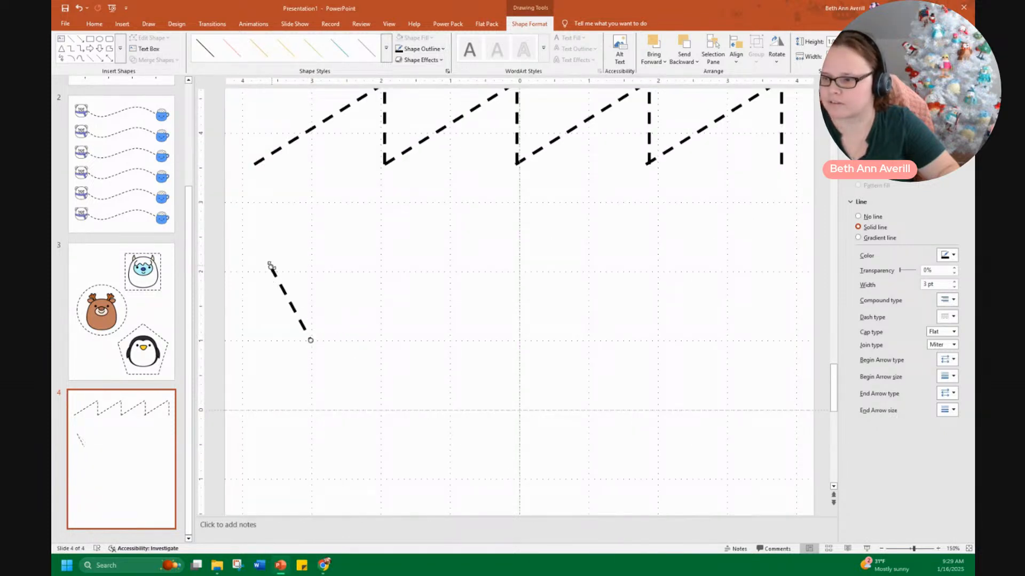
left_click_drag(271, 265, 378, 273)
Duplicate the new diagonal line
key("ctrl+d")
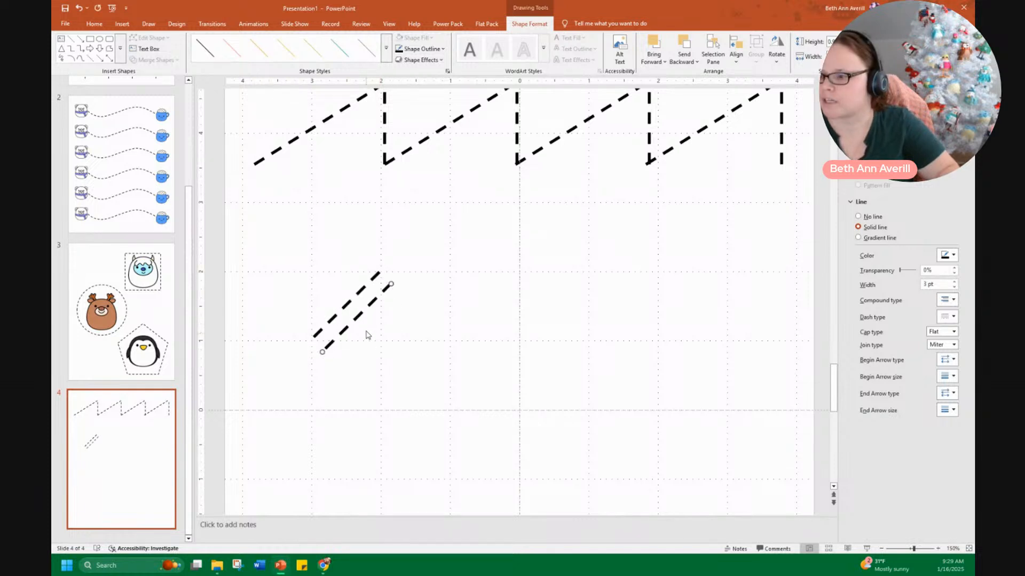
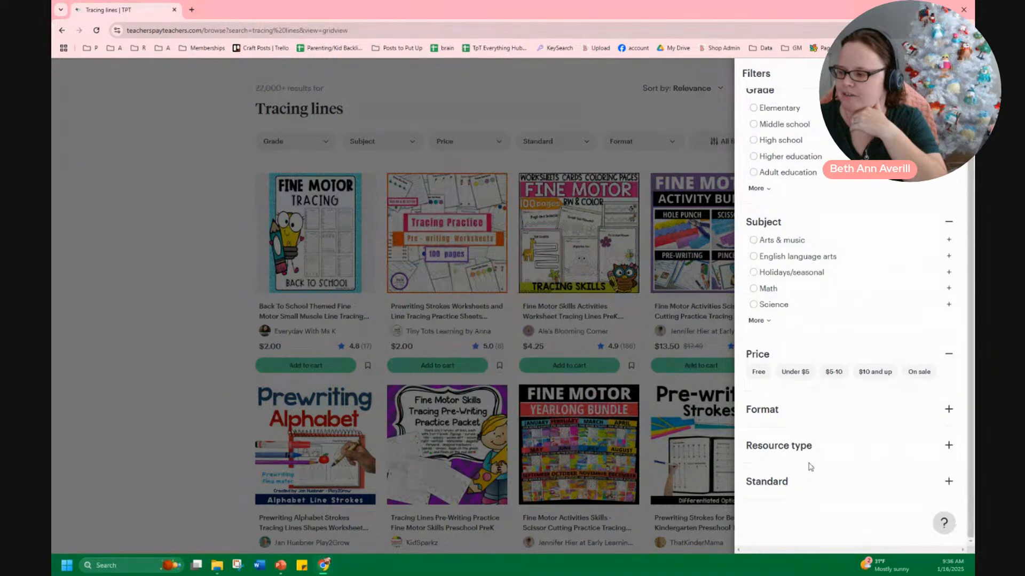
Filter the Tracing lines search results on Teachers Pay Teachers to the Clip art resource type
left_click(803, 451)
scroll(804, 462, "down", 2)
left_click(756, 451)
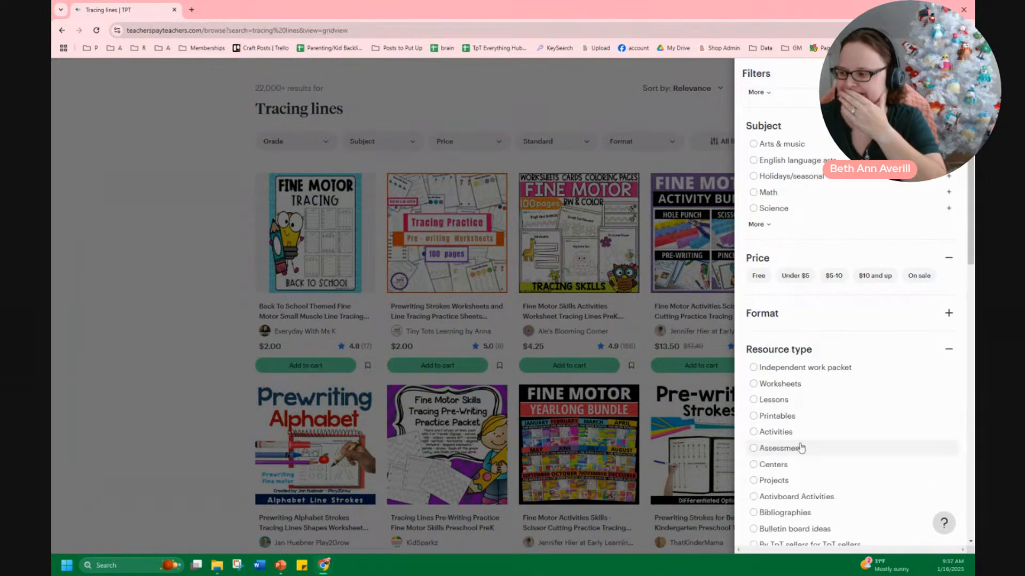
scroll(771, 434, "down", 4)
left_click(762, 389)
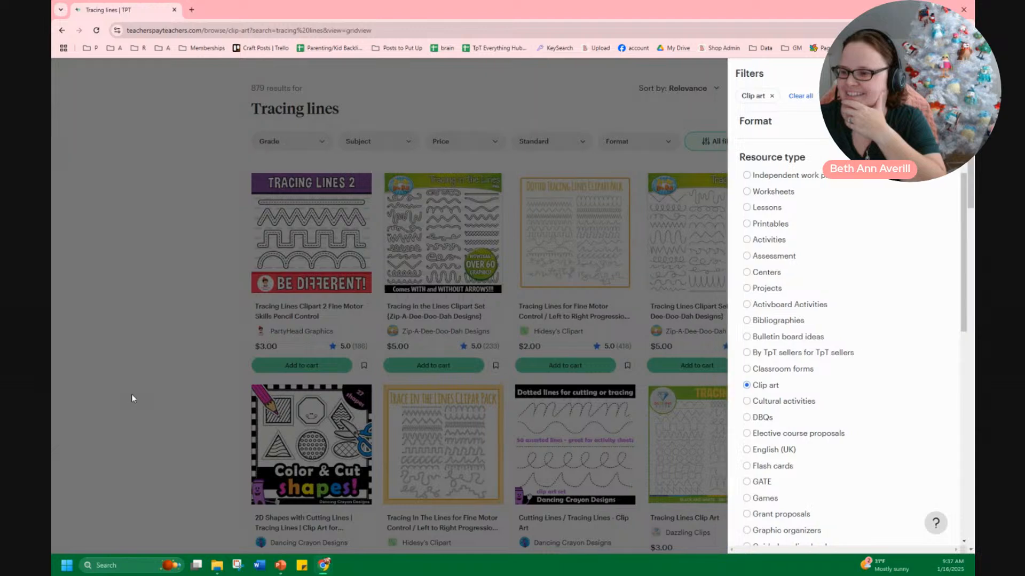
left_click(131, 393)
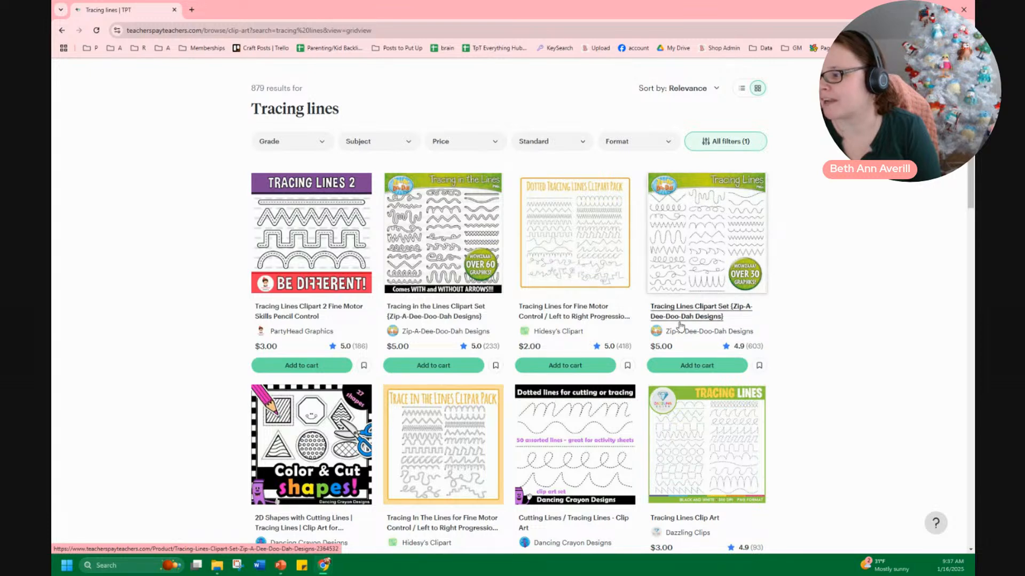
Browse the tracing lines clip art results
scroll(773, 294, "down", 1)
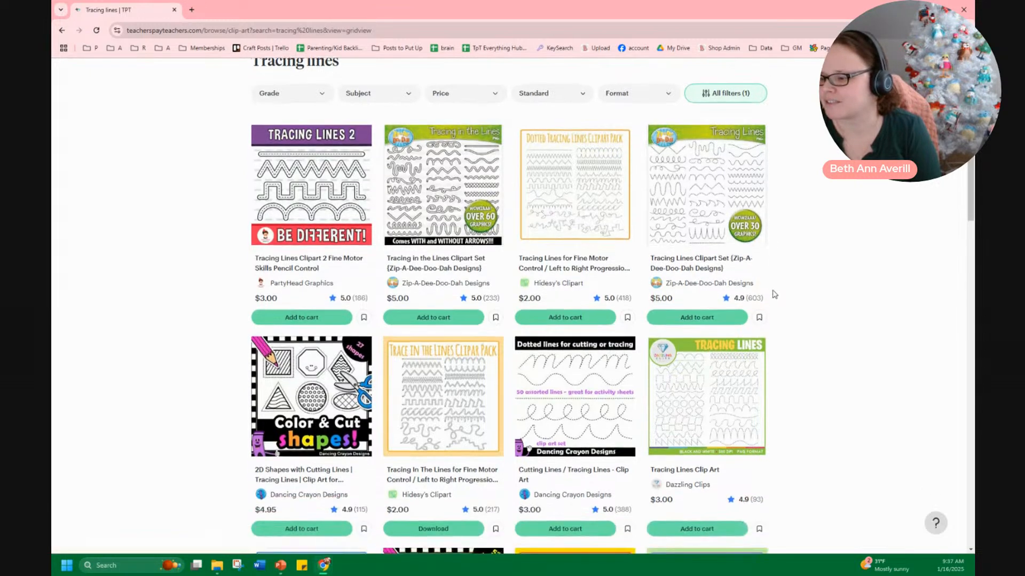
scroll(774, 294, "down", 1)
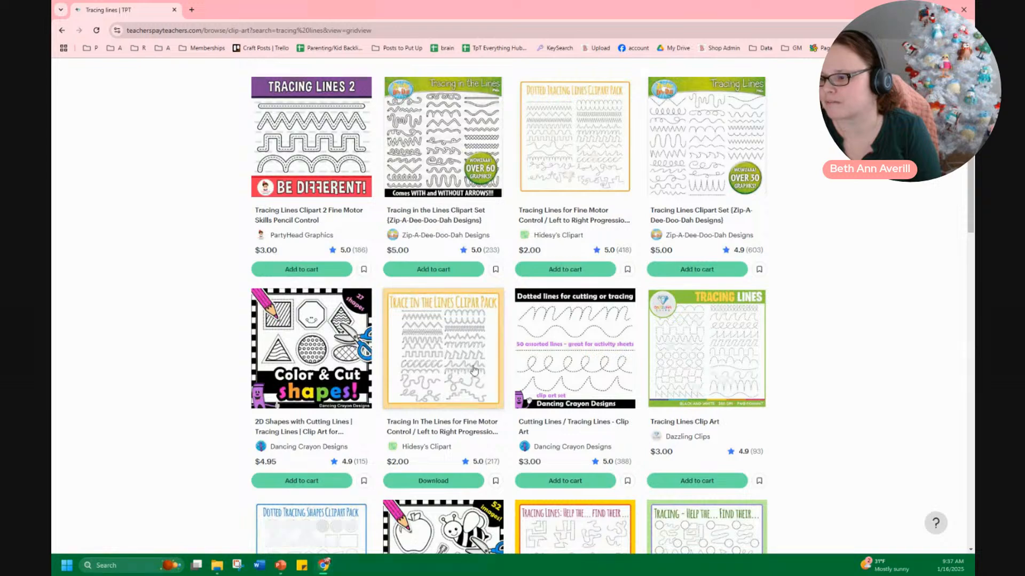
scroll(474, 368, "down", 6)
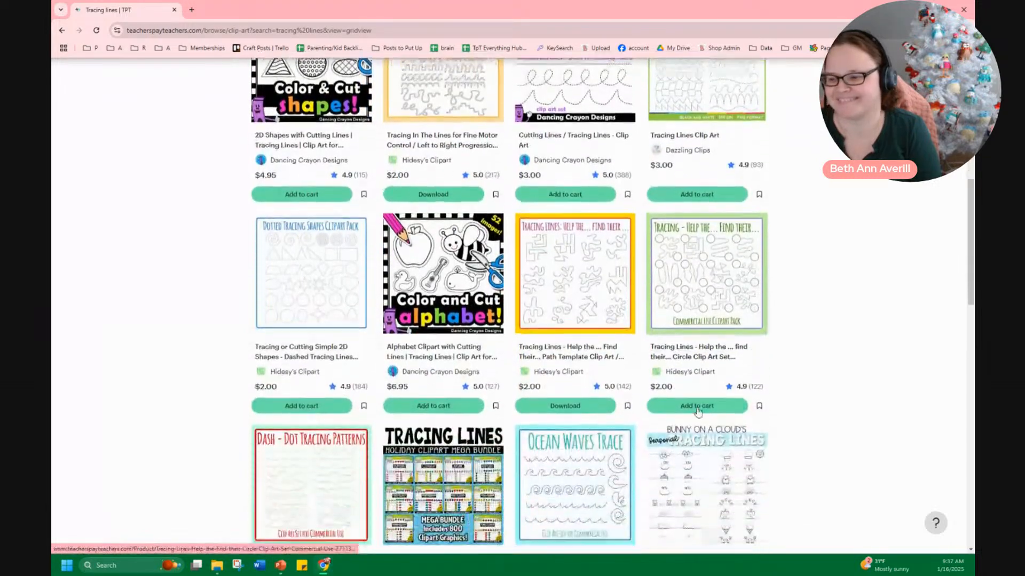
scroll(237, 358, "down", 2)
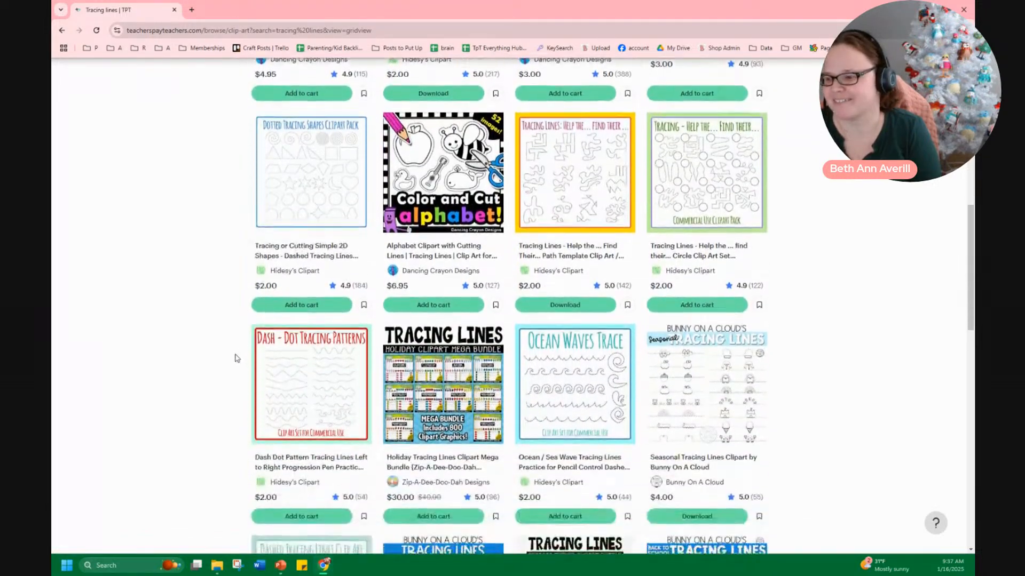
scroll(209, 373, "down", 2)
scroll(197, 389, "down", 3)
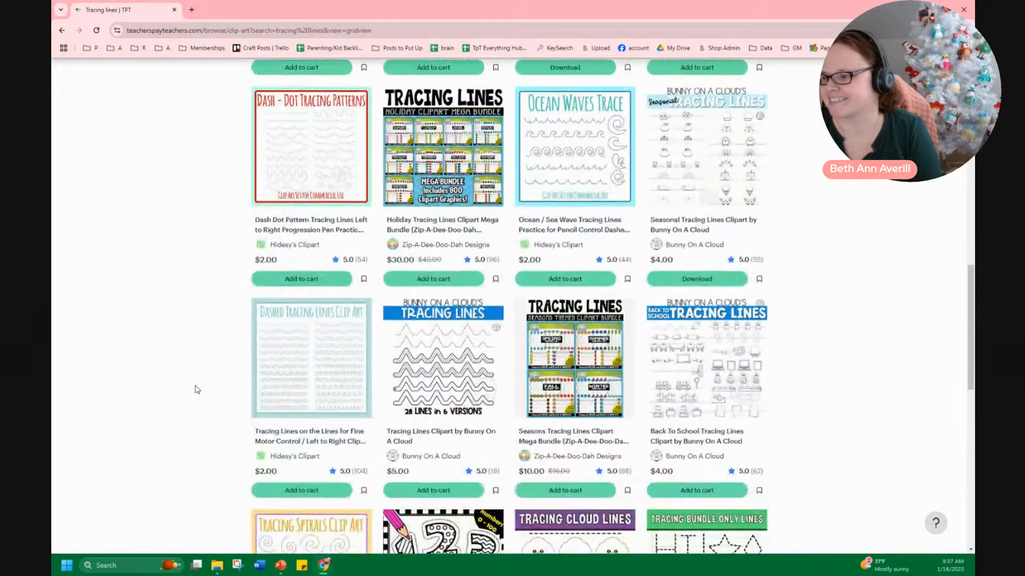
scroll(197, 390, "down", 3)
scroll(196, 391, "down", 3)
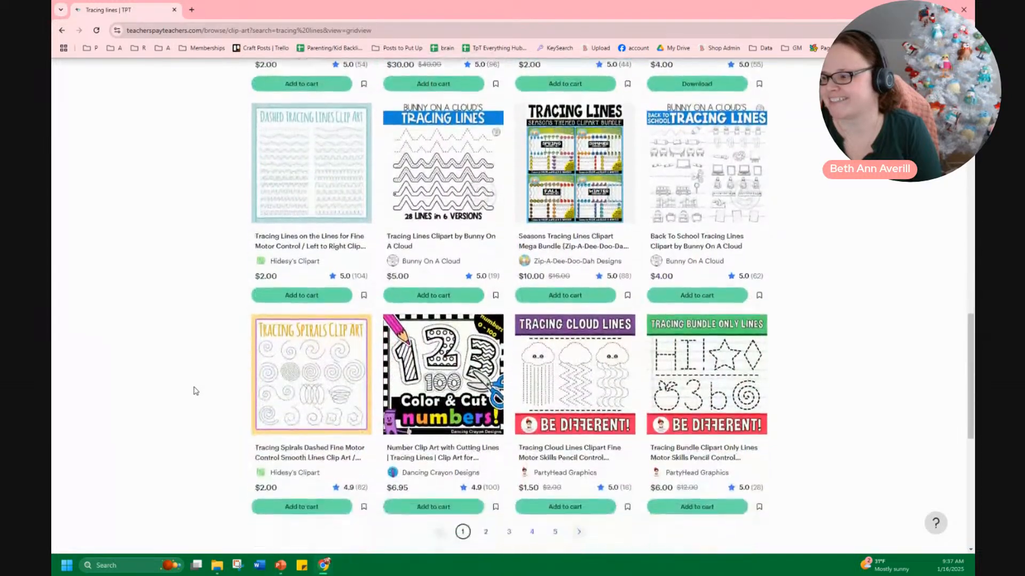
scroll(196, 393, "up", 15)
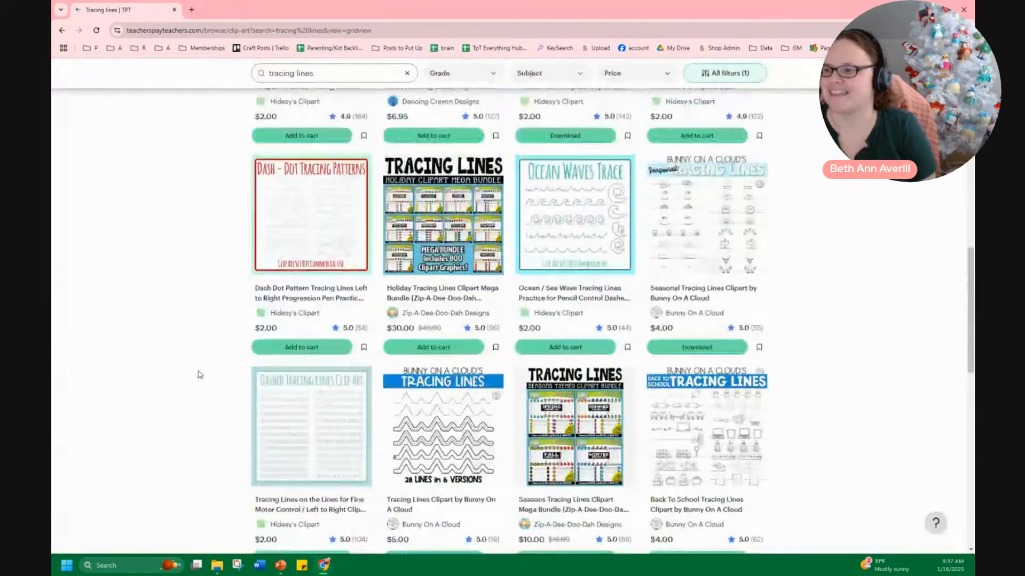
Open Creative Fabrica in a new tab and search the favorites for tracing
left_click(189, 10)
type("creative")
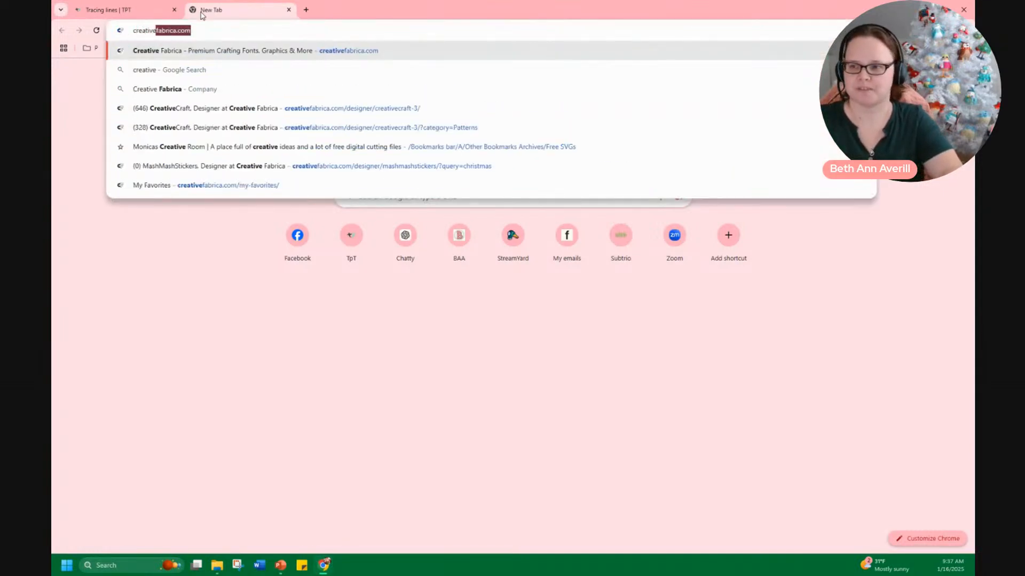
key("Return")
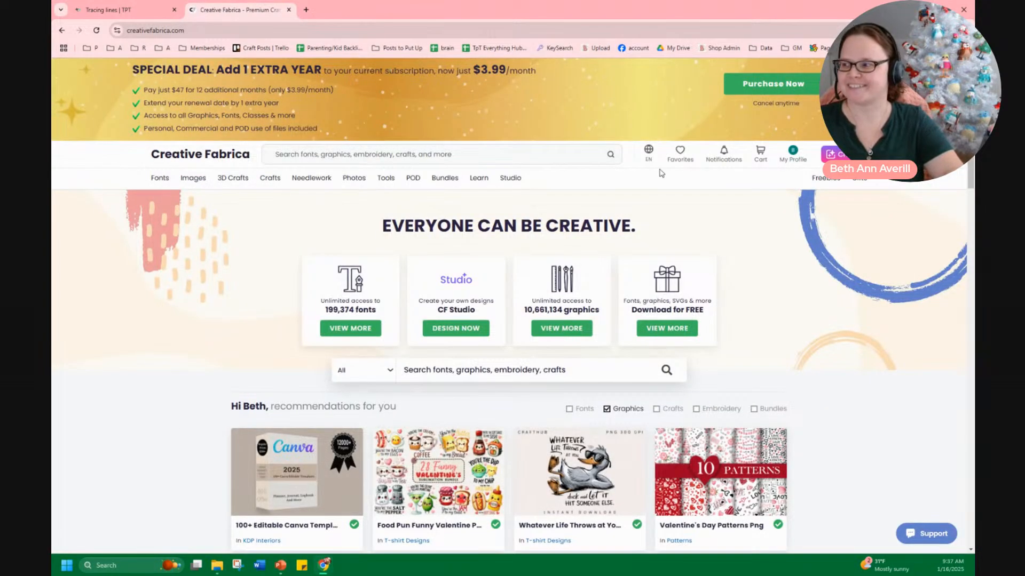
left_click(680, 154)
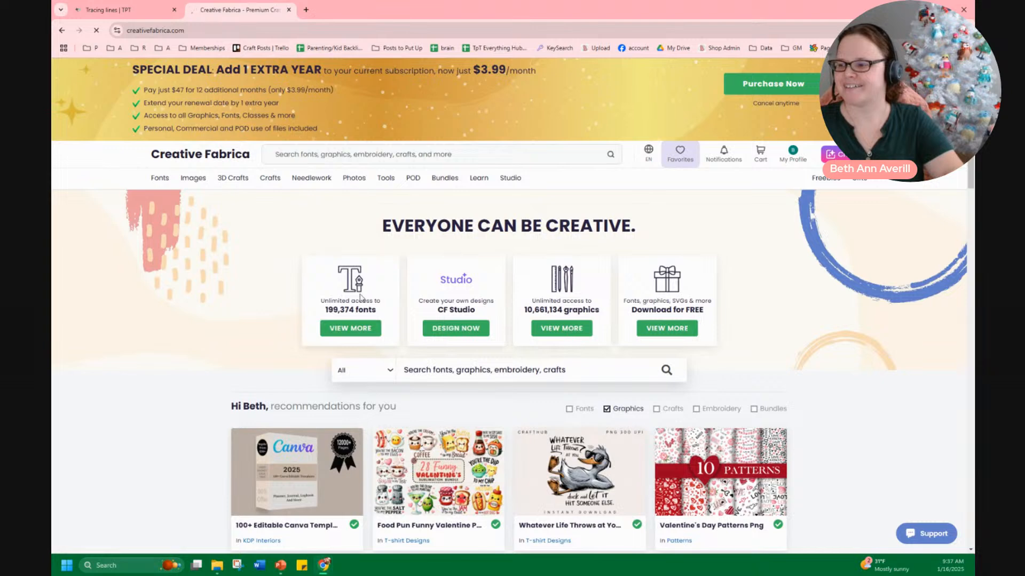
left_click(398, 283)
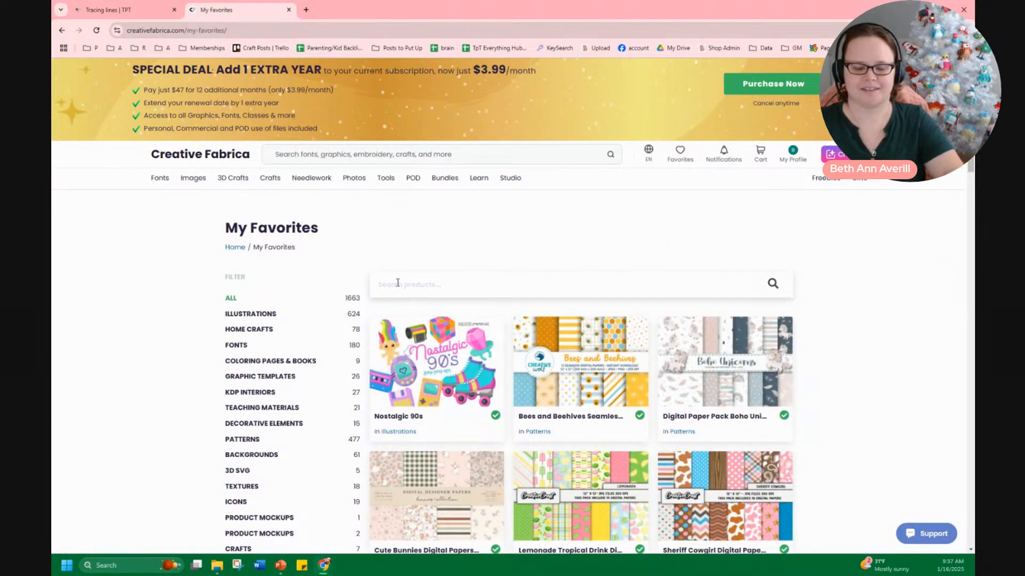
type("tracing")
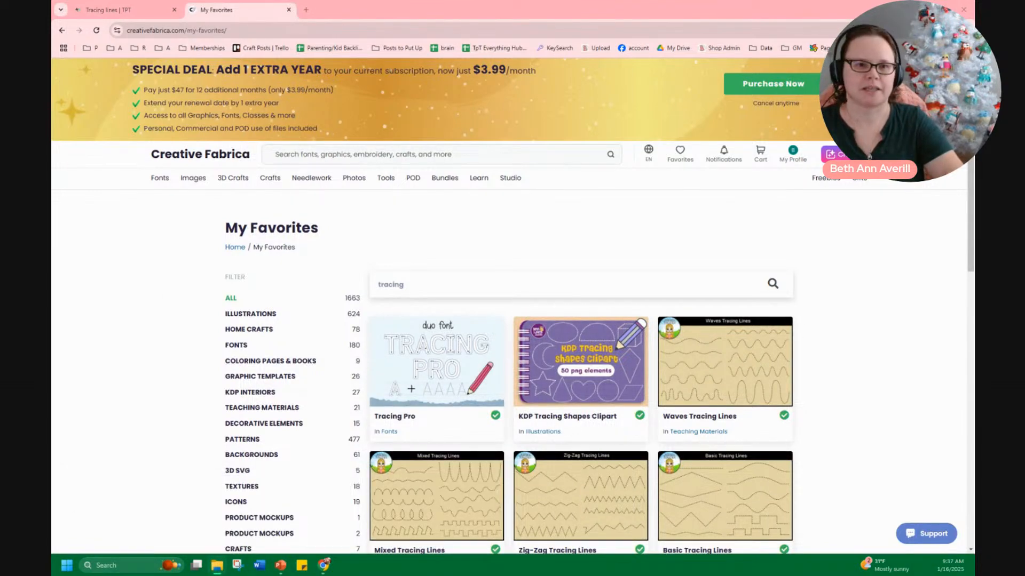
Switch to File Explorer, view the Tracing Worksheets folder's properties, and open that folder
key("alt+Tab")
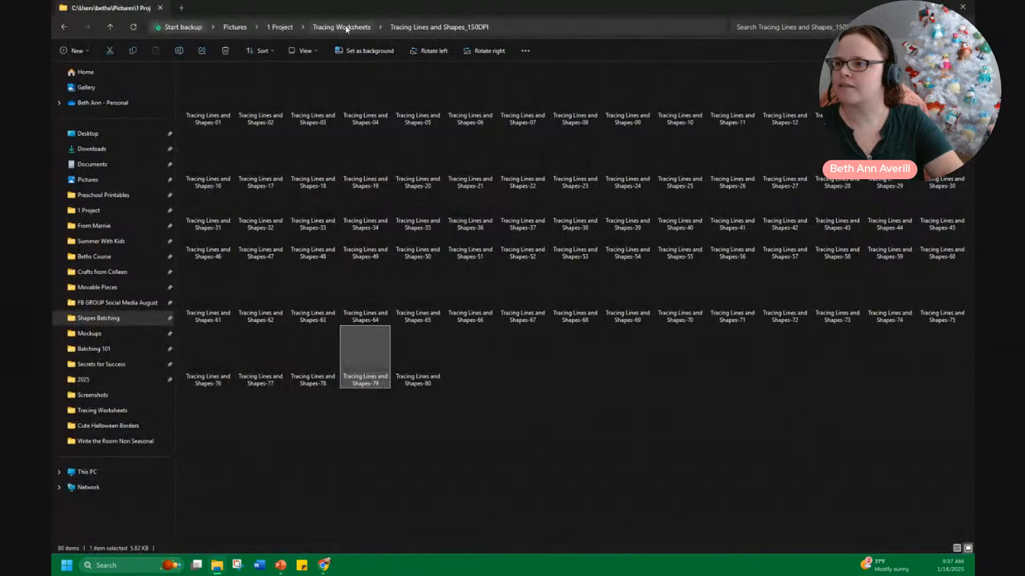
left_click(345, 26)
left_click(279, 26)
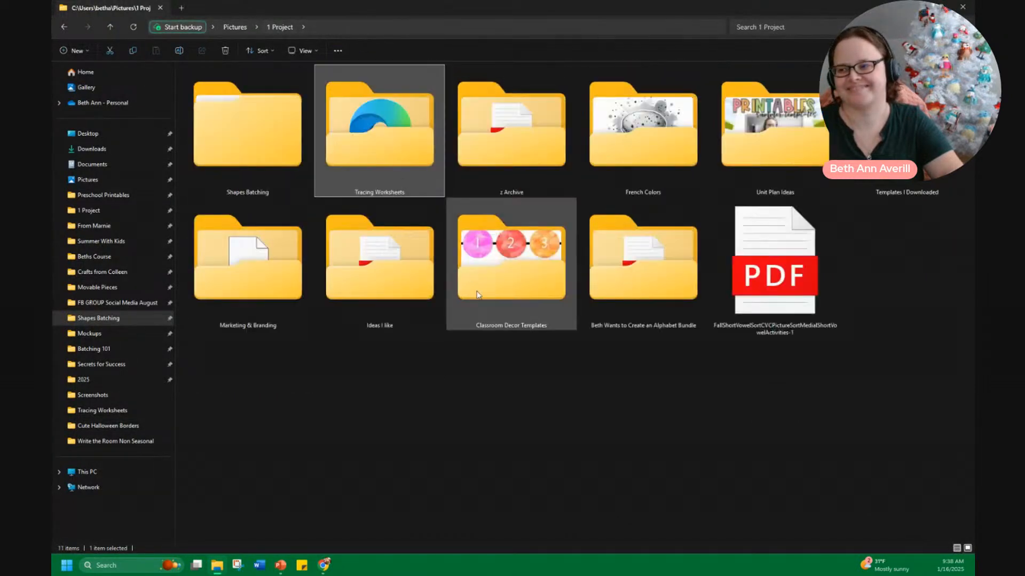
right_click(365, 190)
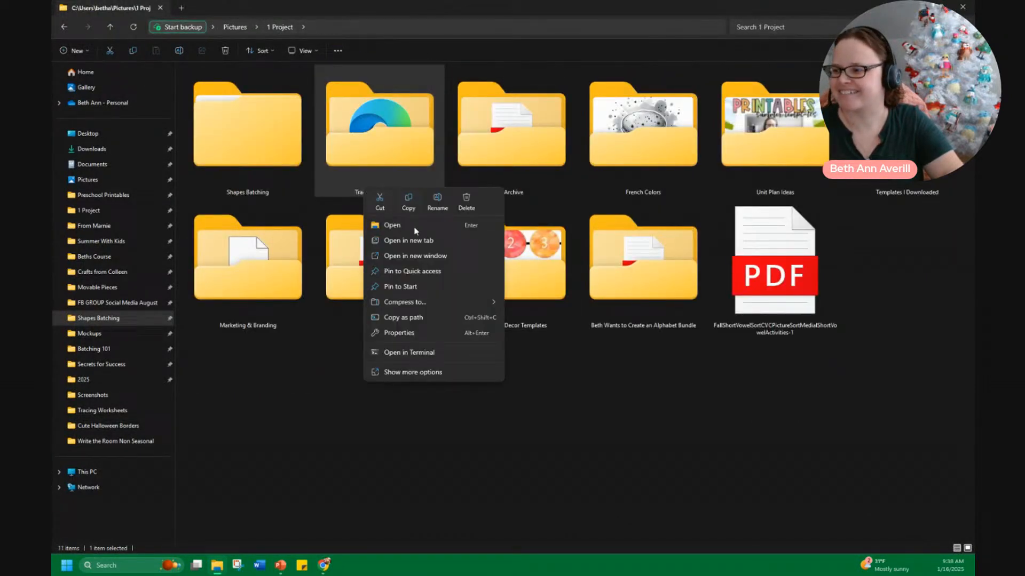
left_click(421, 333)
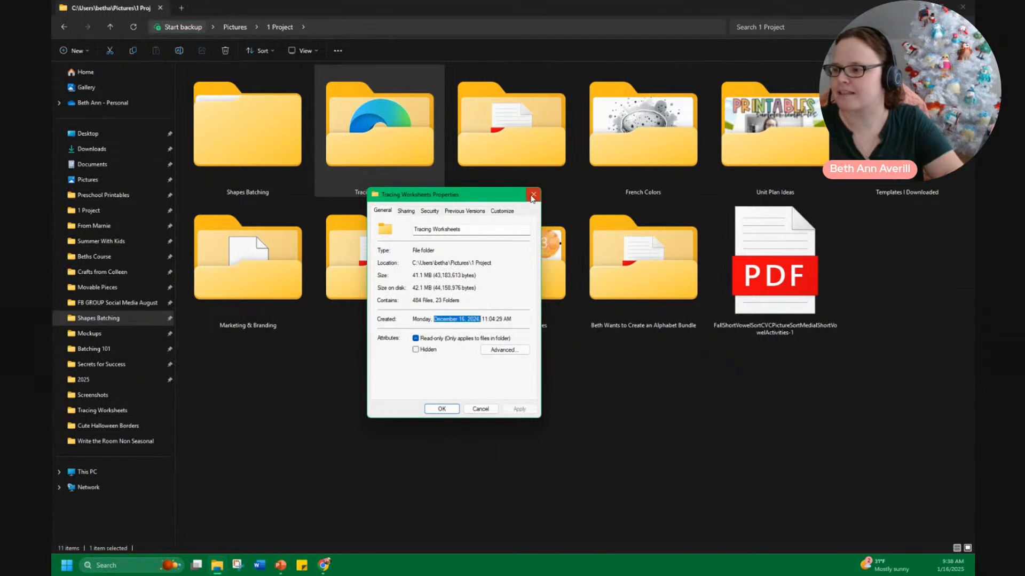
left_click(532, 195)
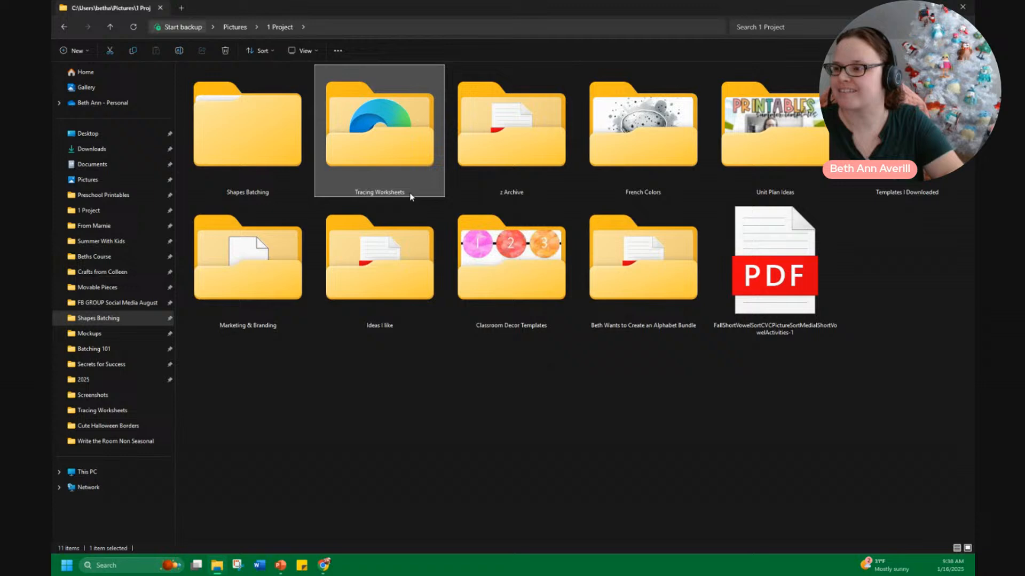
double_click(374, 151)
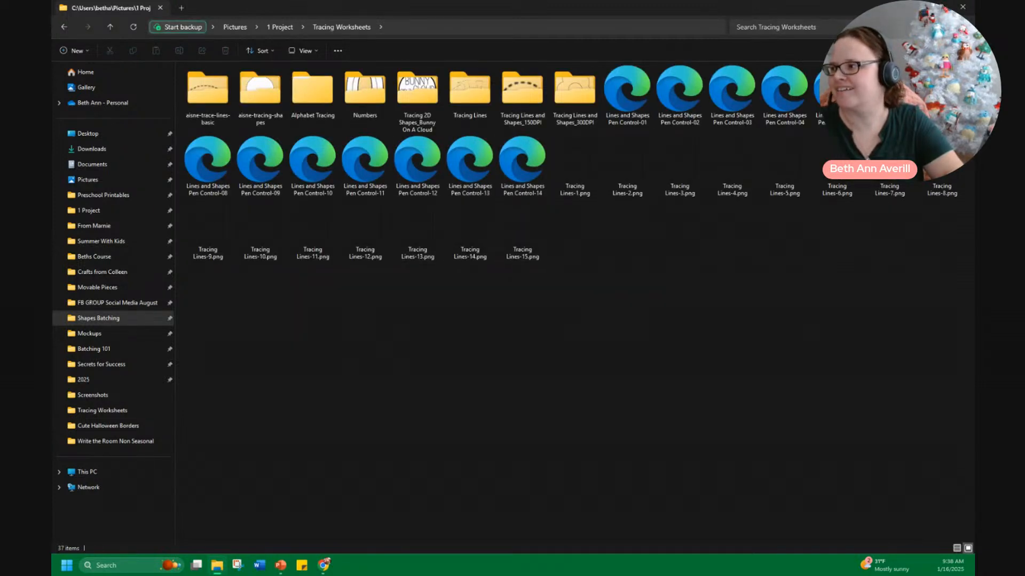
Browse the tracing items in the Creative Fabrica favorites
left_click(919, 7)
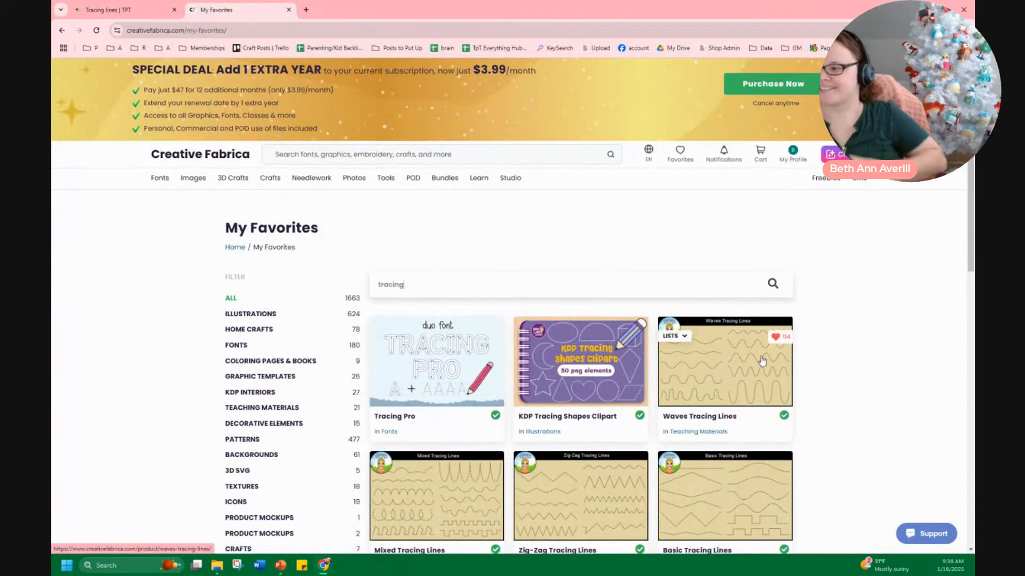
scroll(766, 362, "down", 4)
scroll(767, 363, "down", 2)
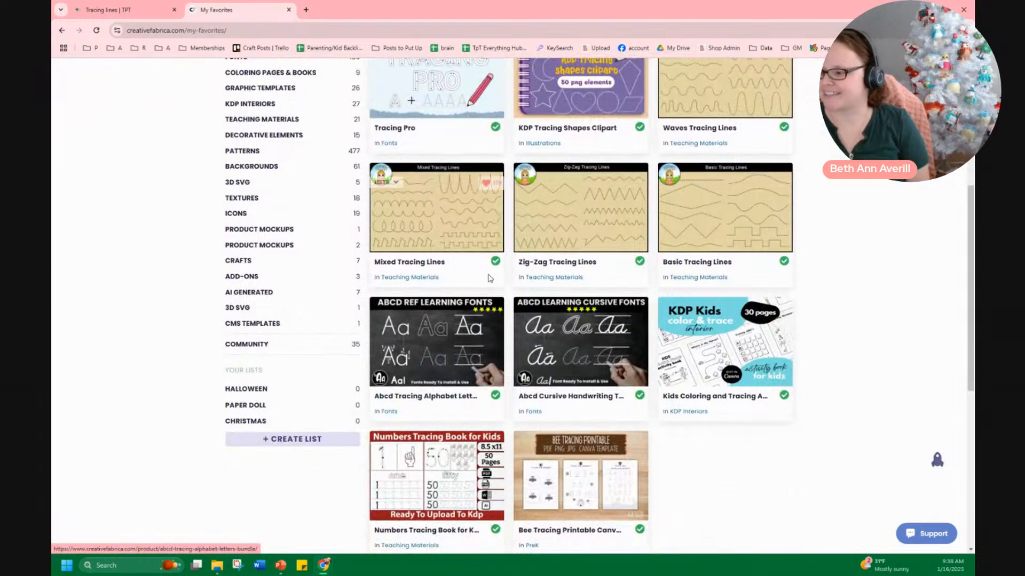
scroll(775, 237, "up", 3)
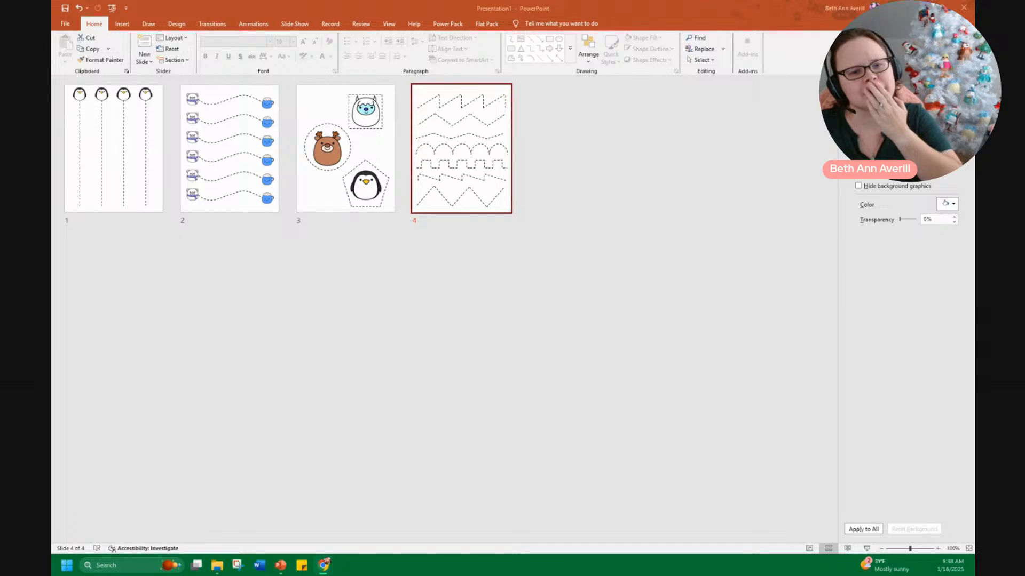
Switch to Canva, add a line to the blank page, and set it to the long-dash line style
left_click_drag(53, 198, 465, 1)
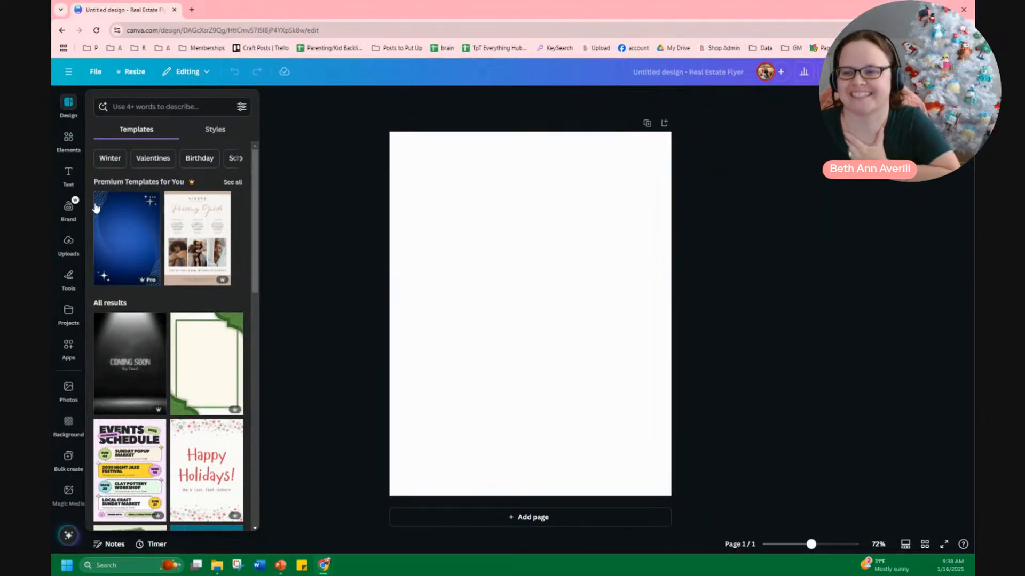
left_click(69, 140)
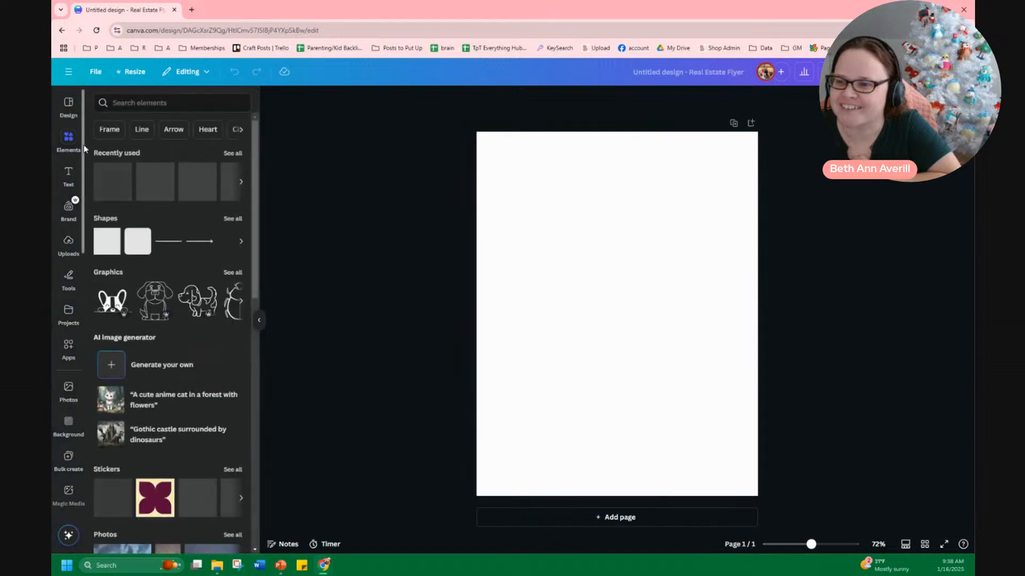
left_click(173, 243)
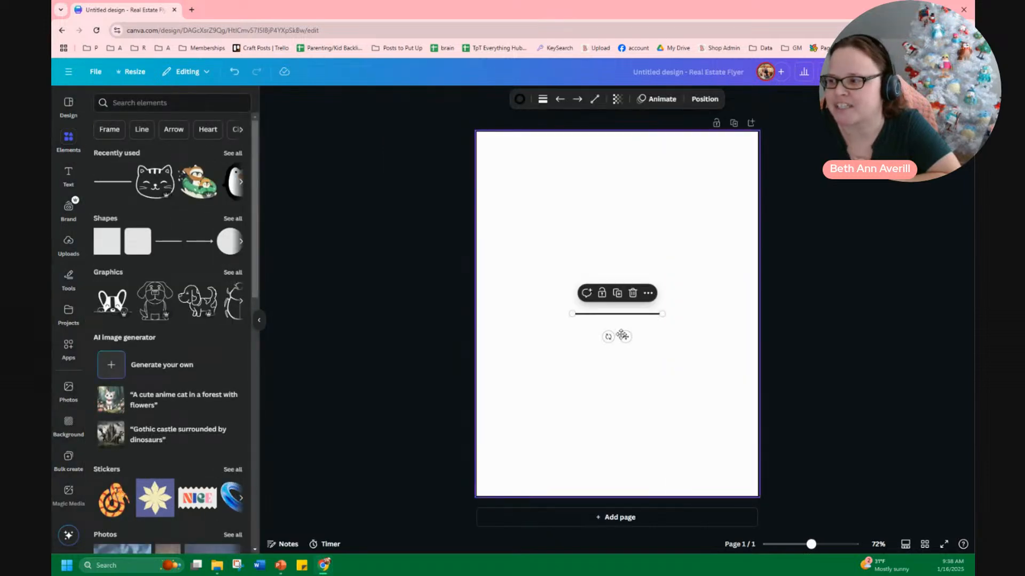
left_click(544, 101)
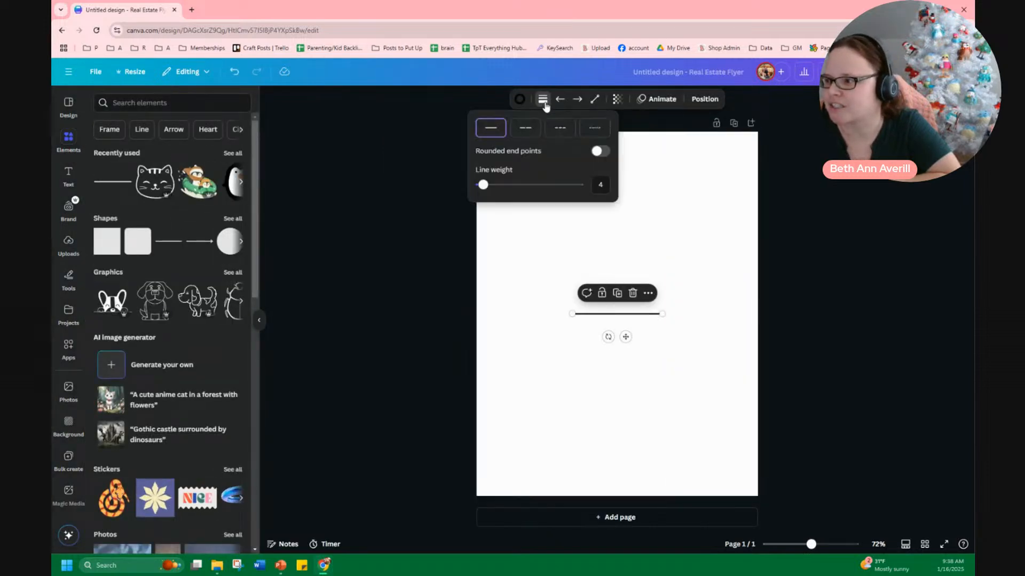
left_click(526, 129)
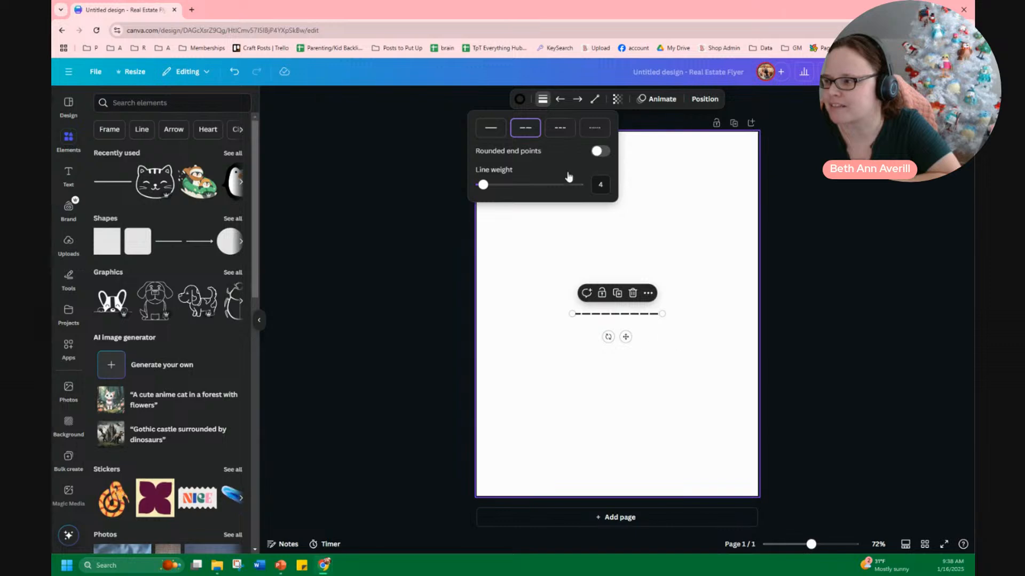
left_click(567, 130)
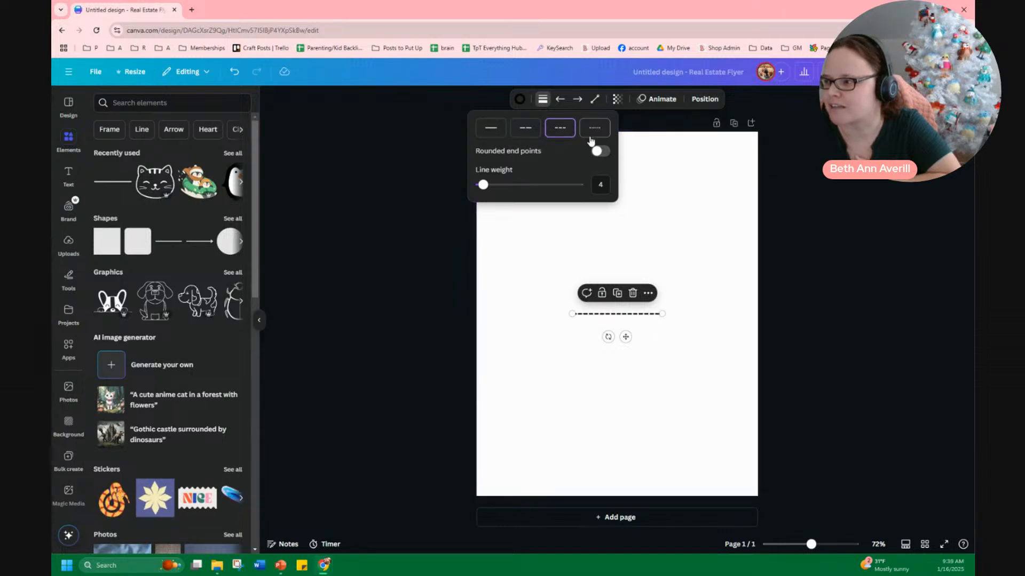
left_click(592, 132)
left_click(520, 131)
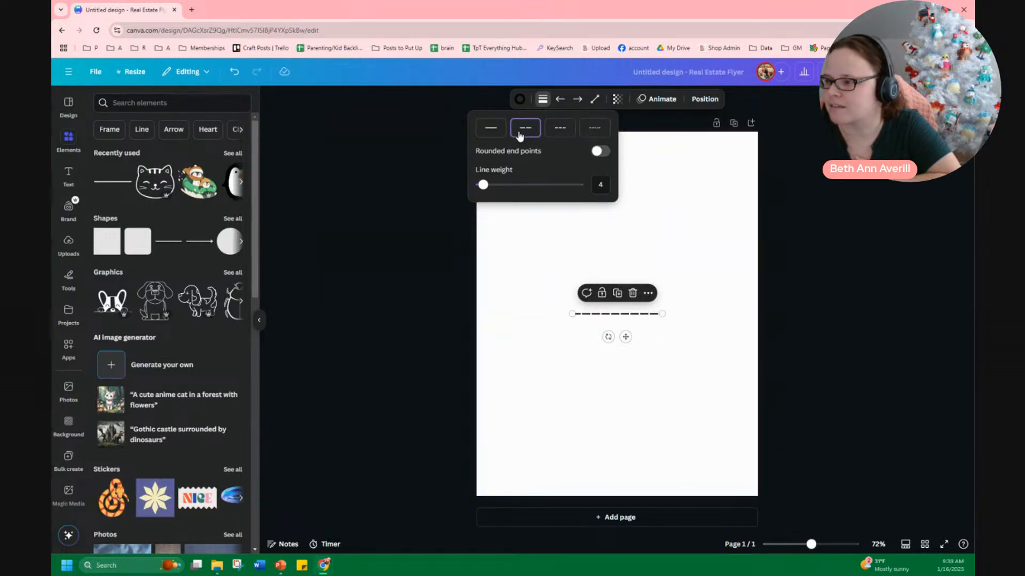
left_click(705, 320)
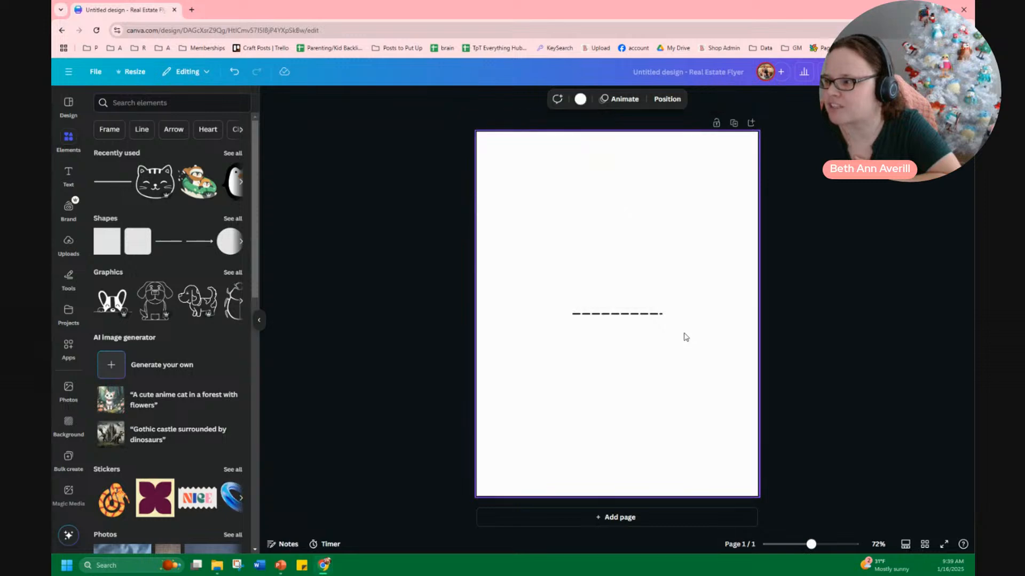
Move the dashed line up near the top of the page and duplicate it
left_click(644, 314)
left_click(629, 382)
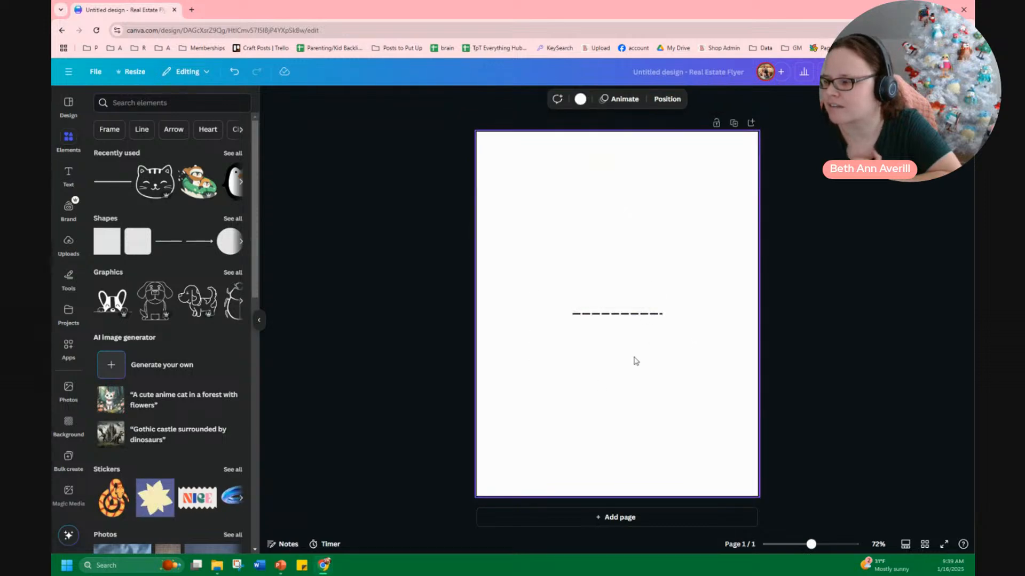
left_click(607, 316)
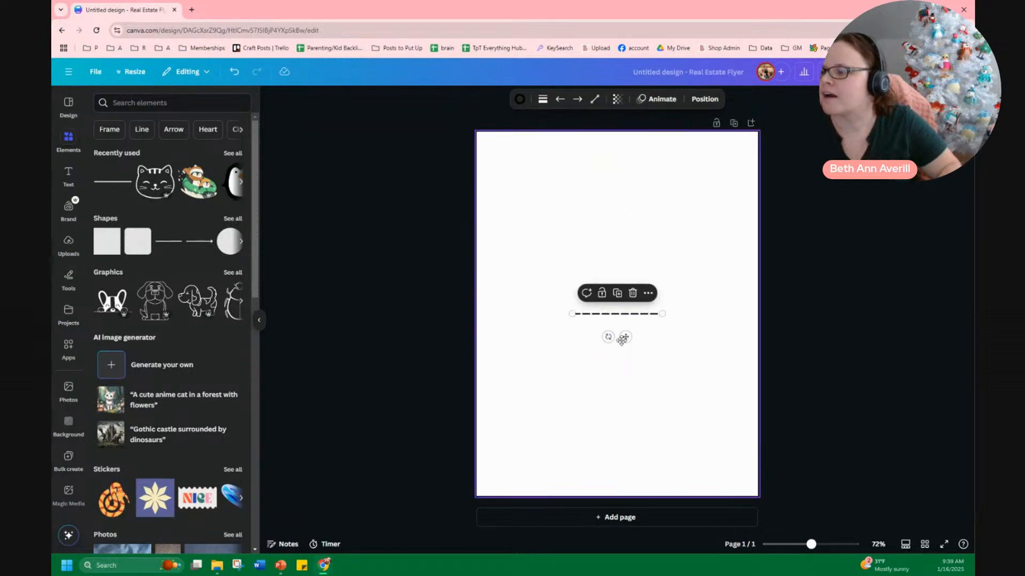
left_click_drag(623, 338, 607, 229)
key("ctrl+d")
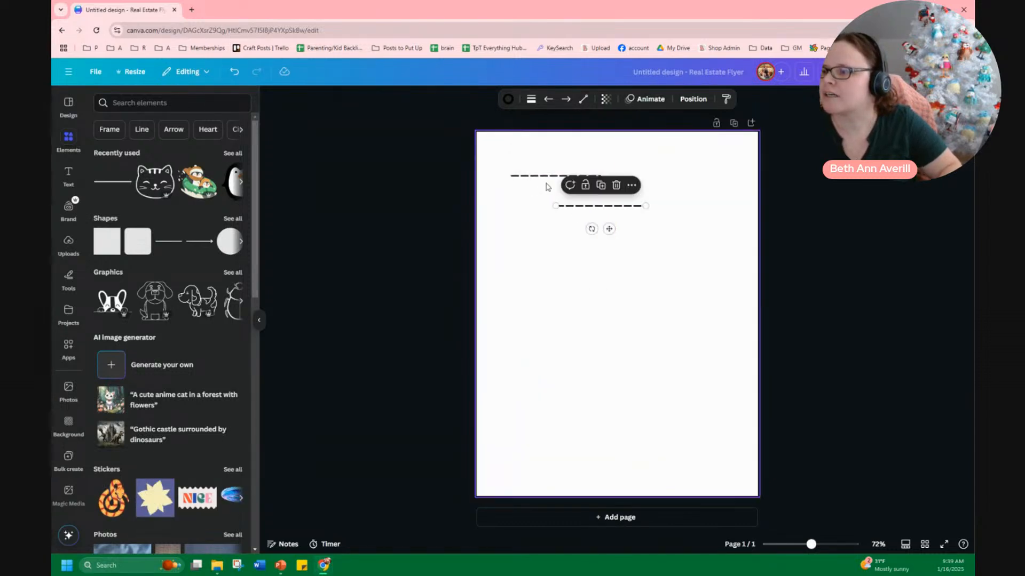
Angle the two dashed lines so they meet at a peak, forming one zigzag segment, and select both
left_click(540, 177)
left_click_drag(600, 176, 543, 149)
left_click(570, 208)
left_click_drag(571, 207, 558, 151)
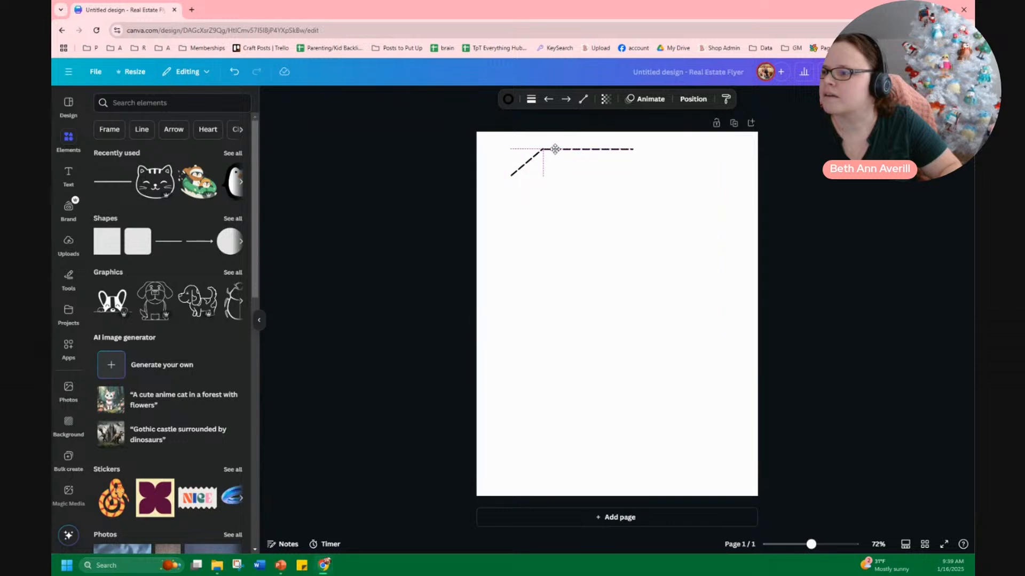
left_click_drag(634, 149, 495, 146)
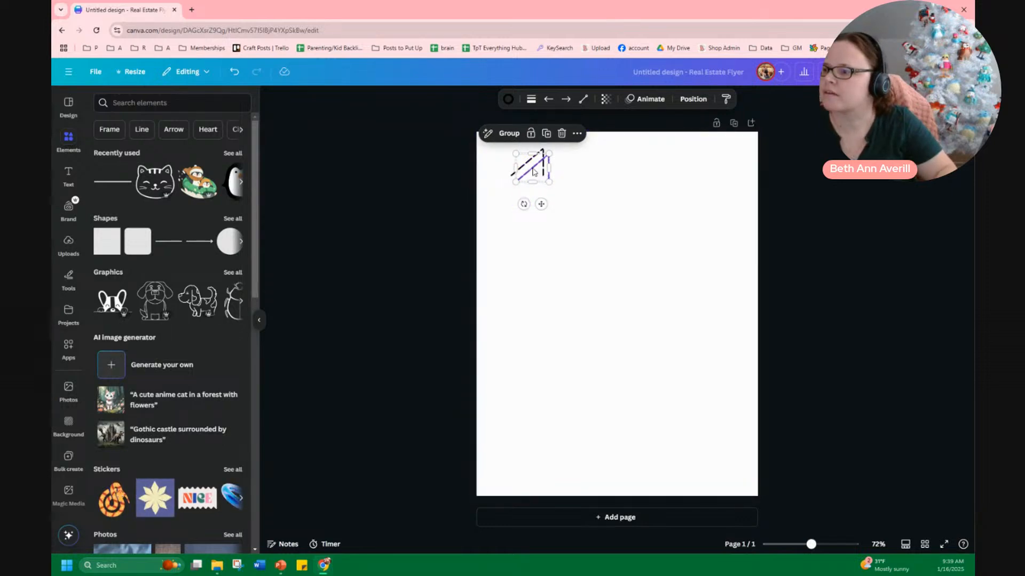
Duplicate the zigzag segment repeatedly to extend the zigzag across the top of the page
left_click_drag(535, 171, 560, 169)
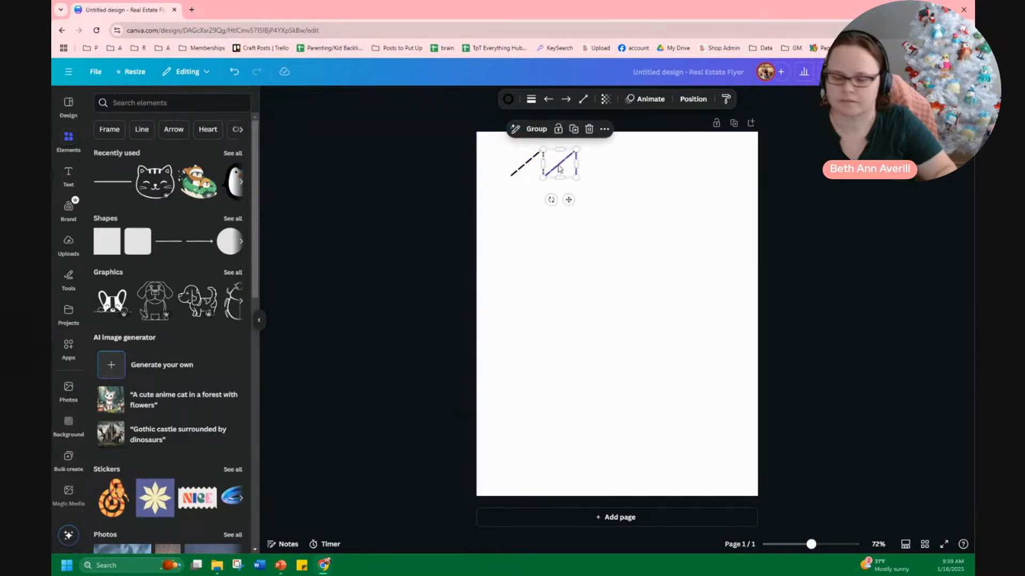
key("ctrl+d")
key("ctrl+d")
key("ctrl+d")
key("ctrl+d")
key("ctrl+d")
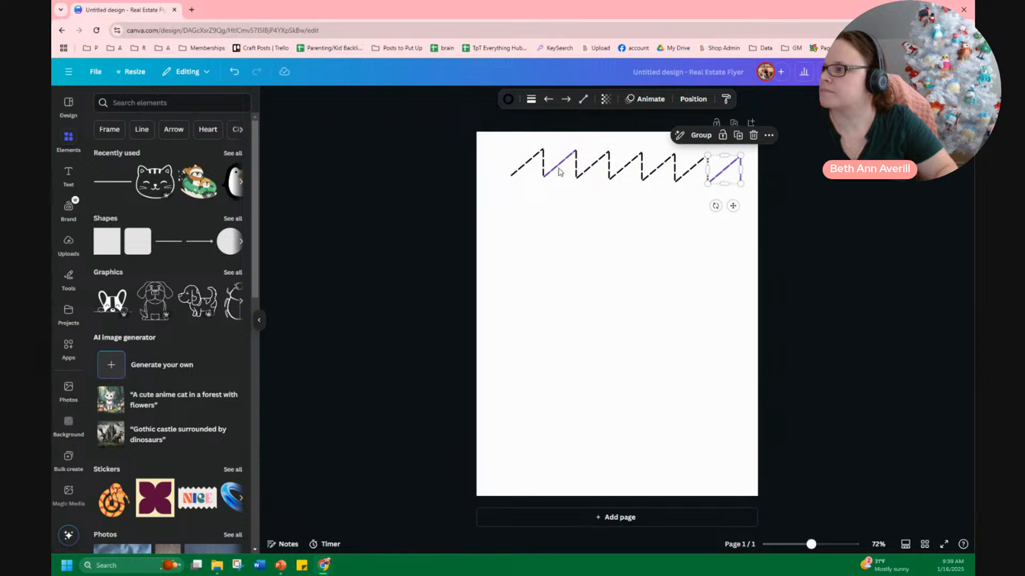
left_click(668, 259)
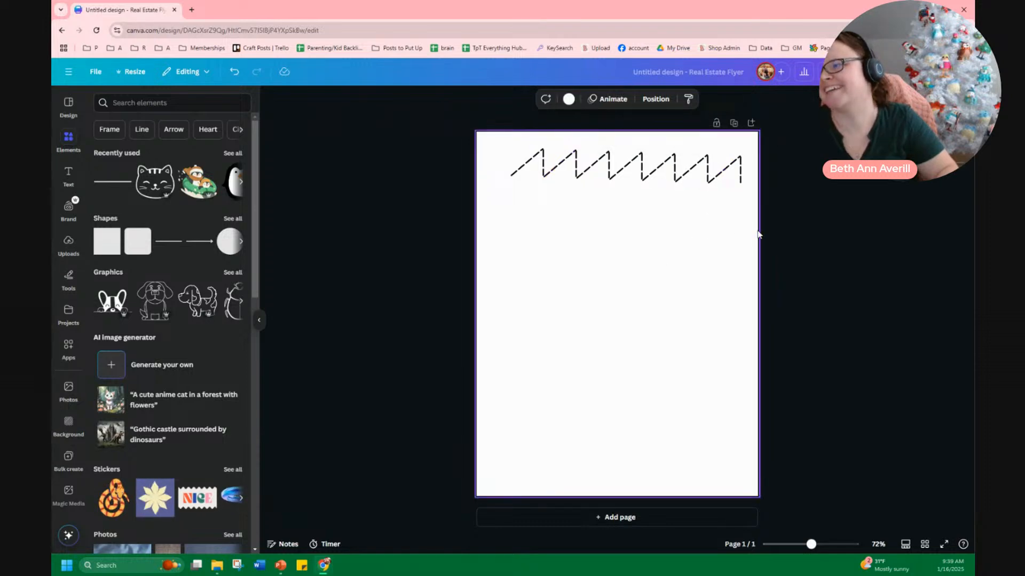
Select all the zigzag segments, align them to the top, and group them
left_click_drag(758, 231, 488, 131)
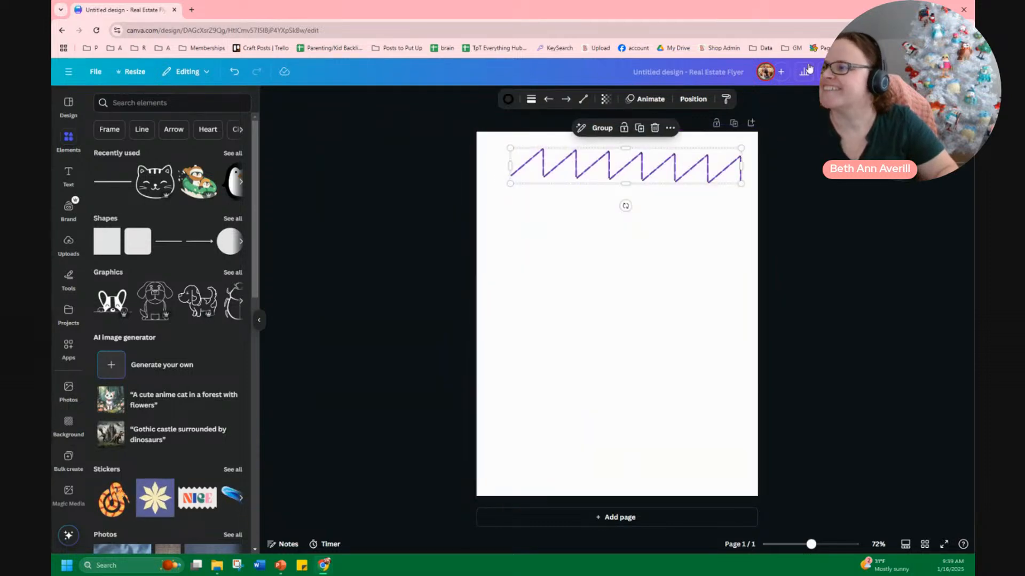
left_click(692, 100)
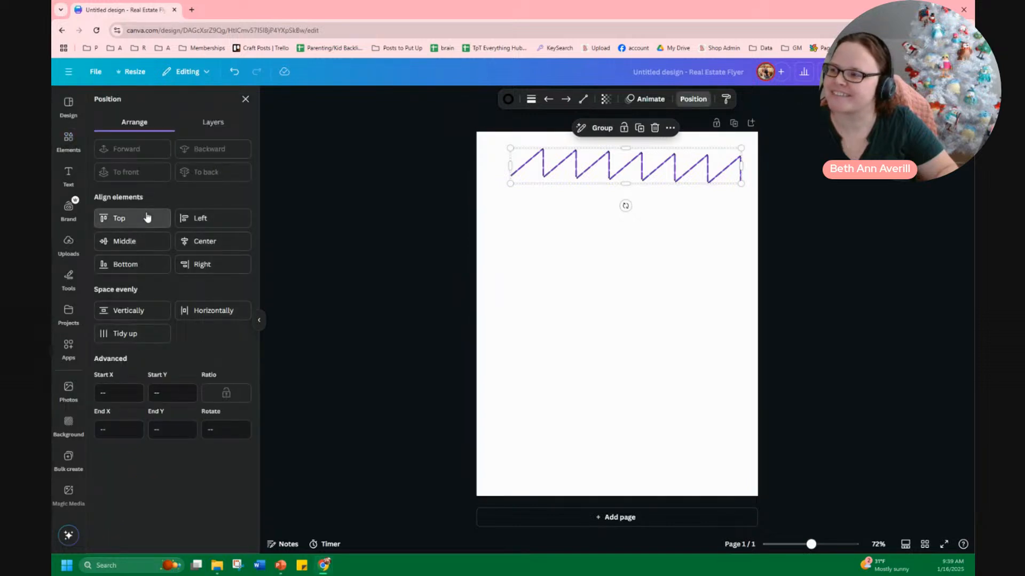
left_click(146, 213)
left_click(696, 254)
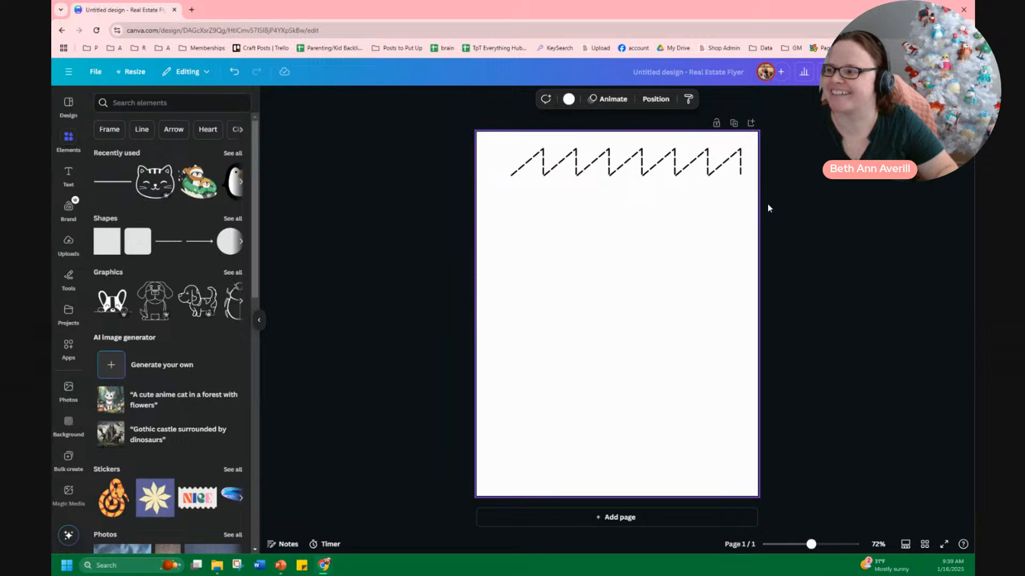
left_click_drag(746, 193, 472, 142)
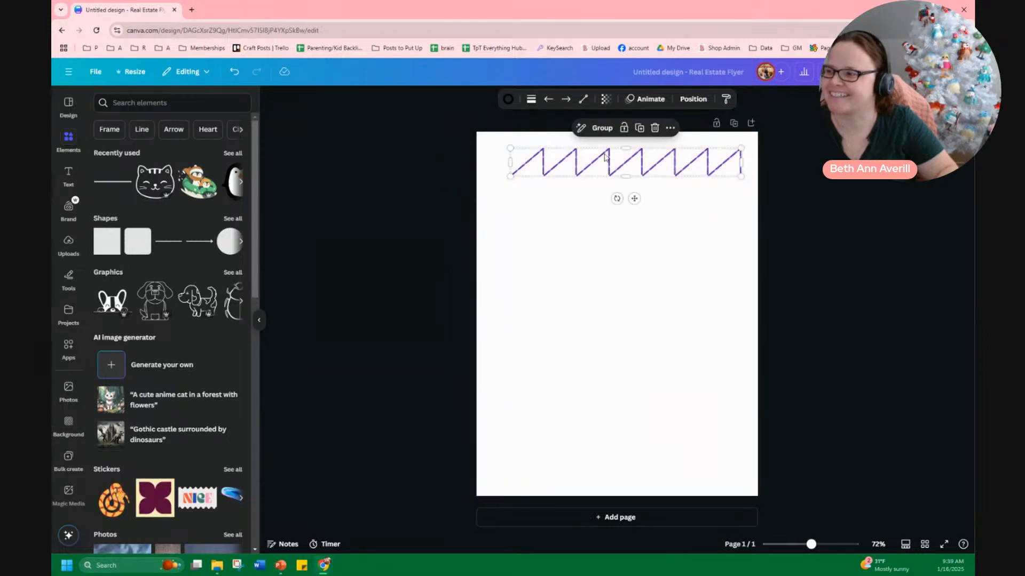
left_click(602, 128)
Stretch the zigzag group down to a much taller height, then undo the stretch
left_click_drag(657, 167, 624, 307)
left_click(618, 388)
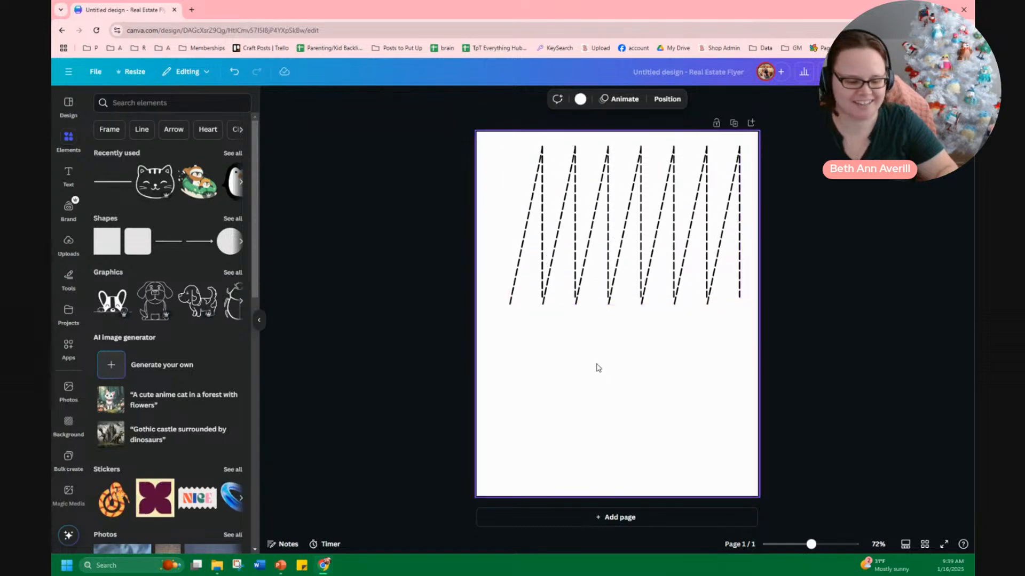
key("ctrl+z")
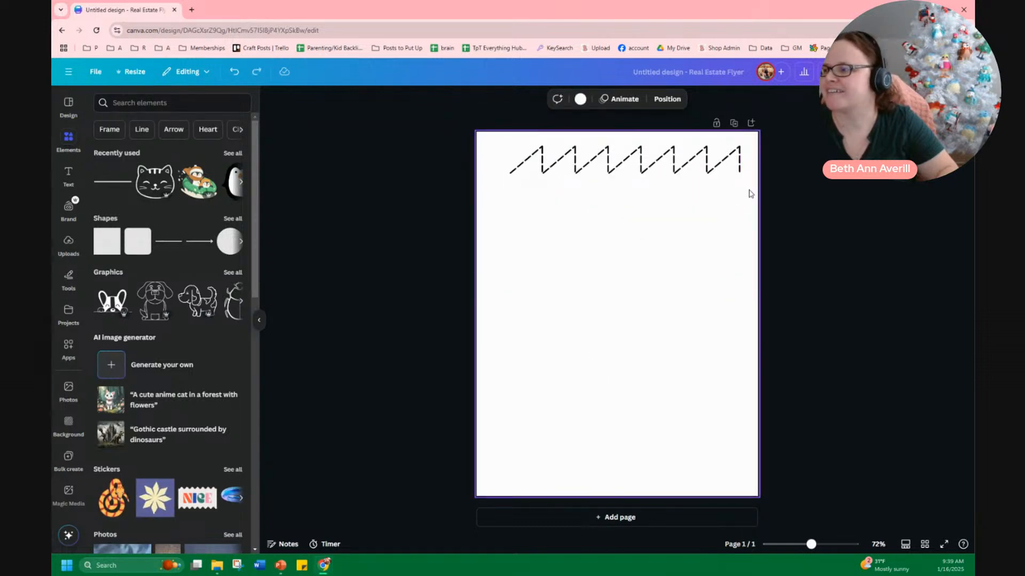
Shift the zigzag row slightly left and glance at the finished PowerPoint tracing slides for reference
left_click_drag(749, 193, 640, 163)
left_click(670, 373)
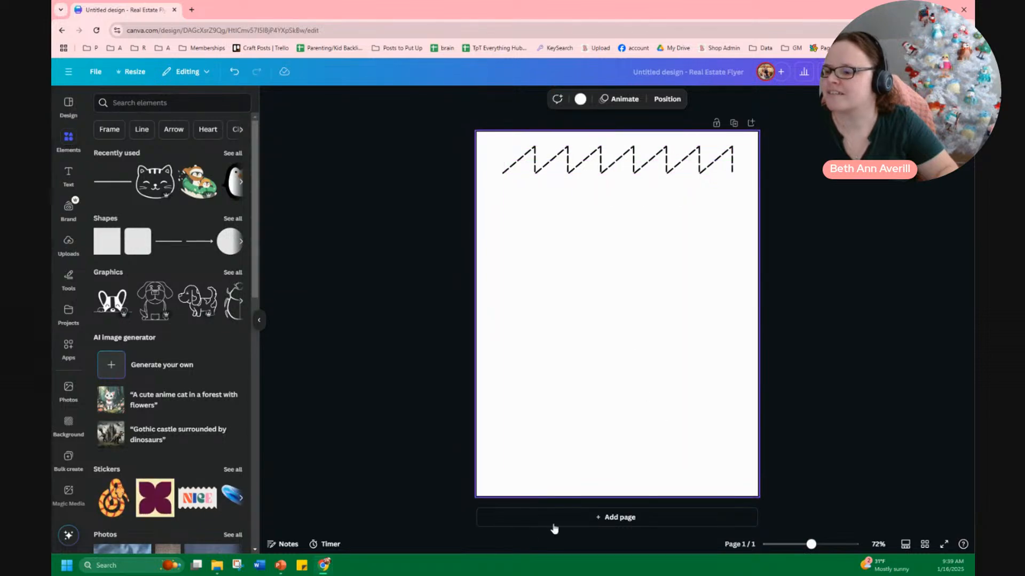
left_click(280, 565)
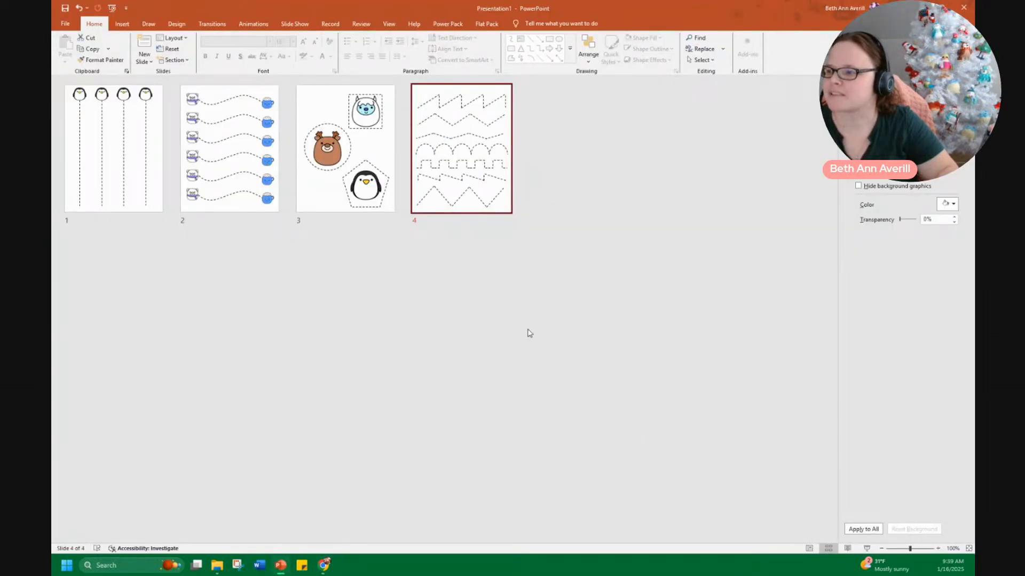
left_click(919, 7)
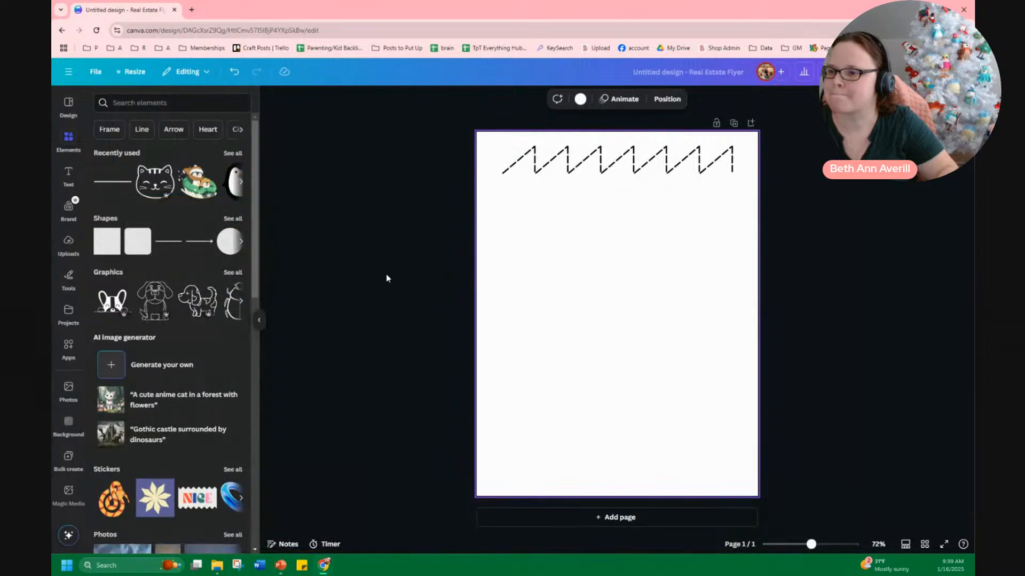
Open the full shapes collection and add a circle to the page
left_click(234, 220)
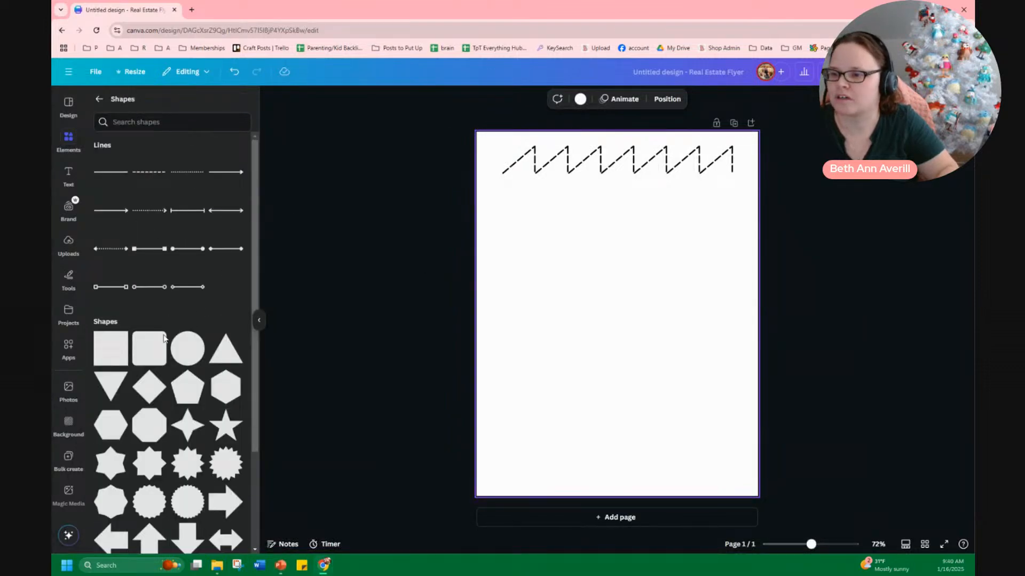
scroll(222, 329, "down", 4)
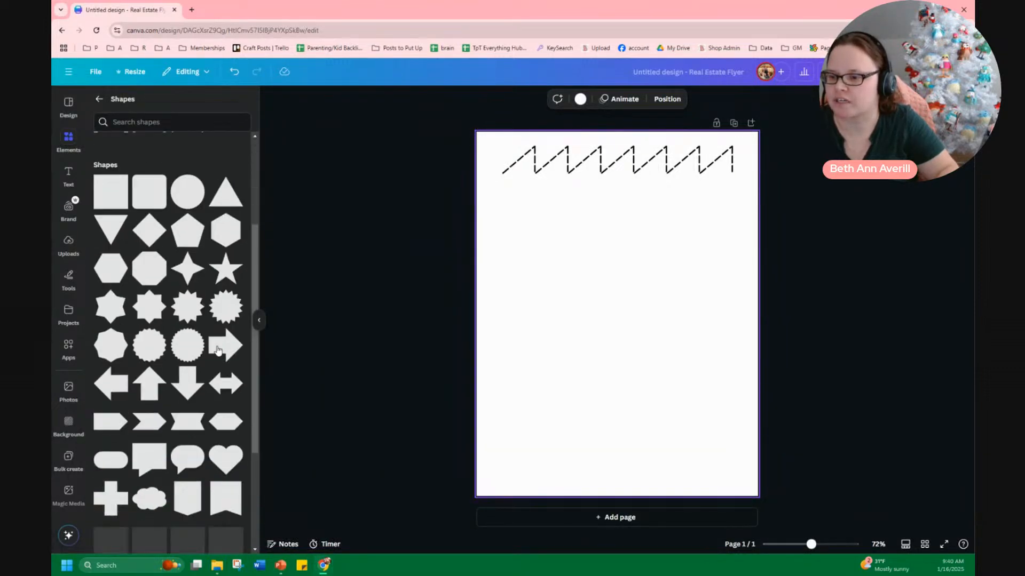
scroll(221, 330, "up", 3)
left_click(188, 270)
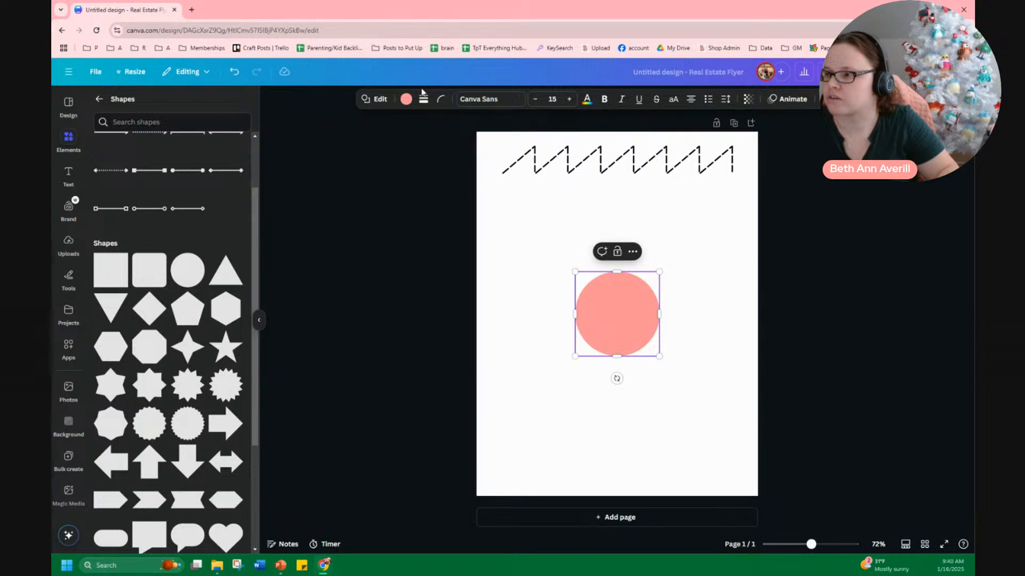
Give the circle a white fill and a dashed black border
left_click(422, 98)
left_click(394, 128)
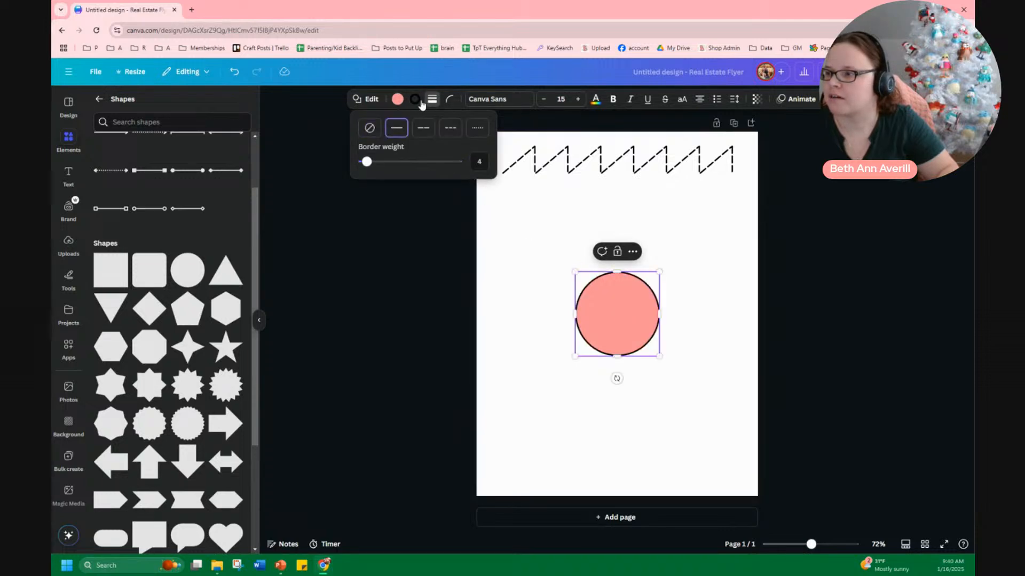
left_click(398, 99)
left_click(206, 172)
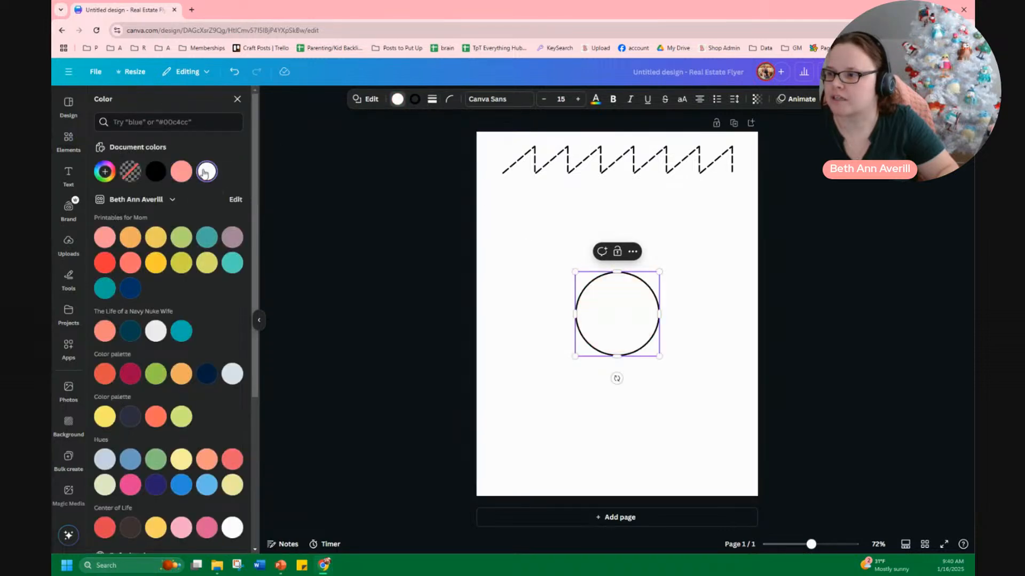
left_click(432, 100)
left_click(431, 128)
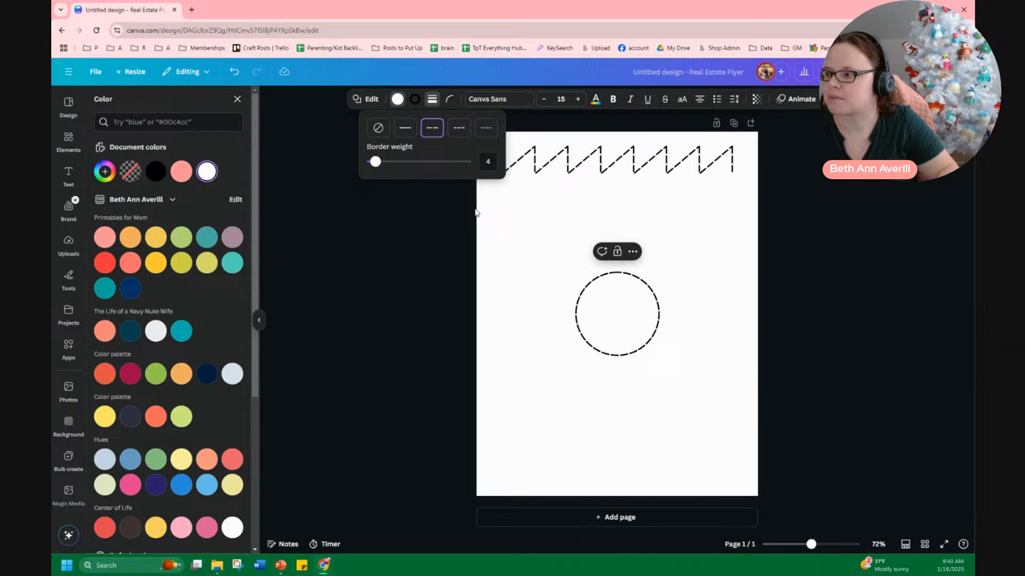
Move the dashed circle up beneath the left end of the zigzag row
left_click(668, 362)
left_click_drag(615, 324, 538, 241)
left_click(607, 377)
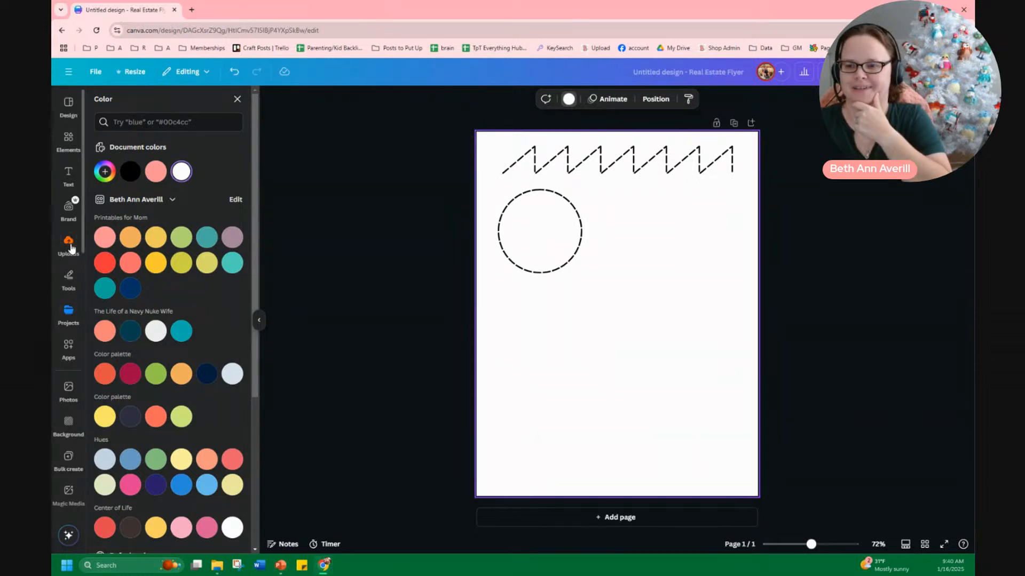
Search the elements for dashed line graphics and filter the results to graphics
left_click(67, 139)
left_click(140, 102)
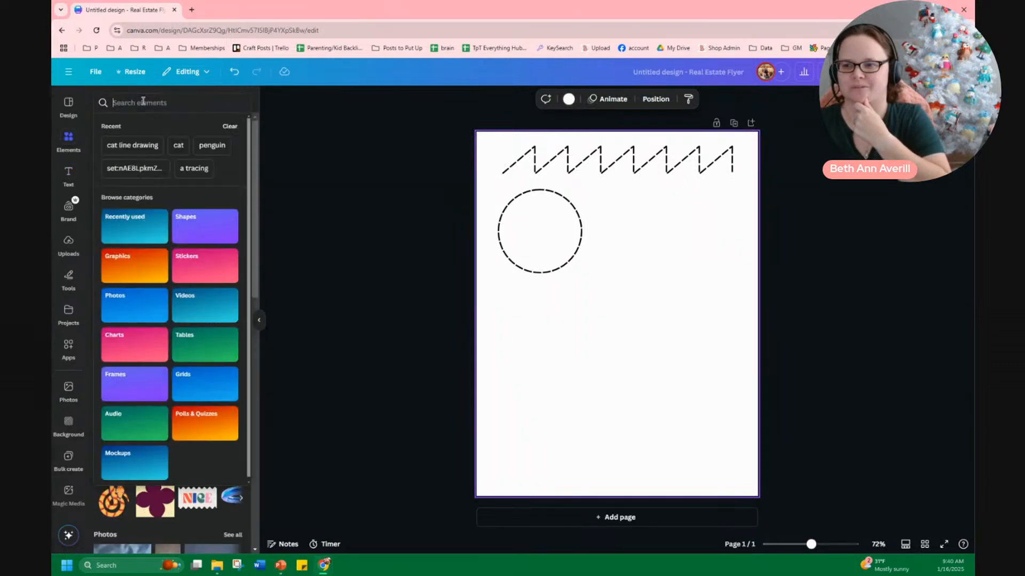
type("da")
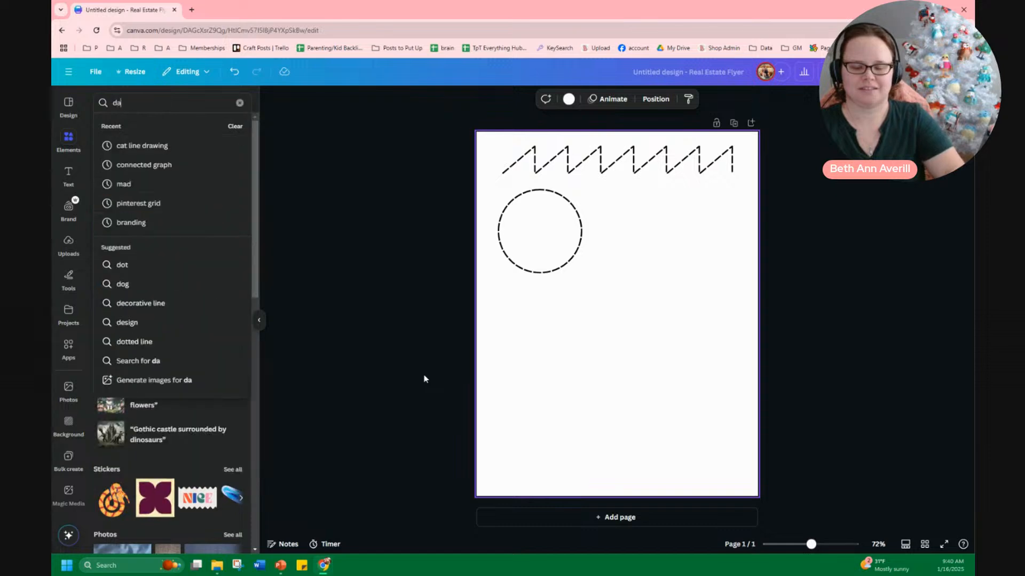
type("shed line")
key("Return")
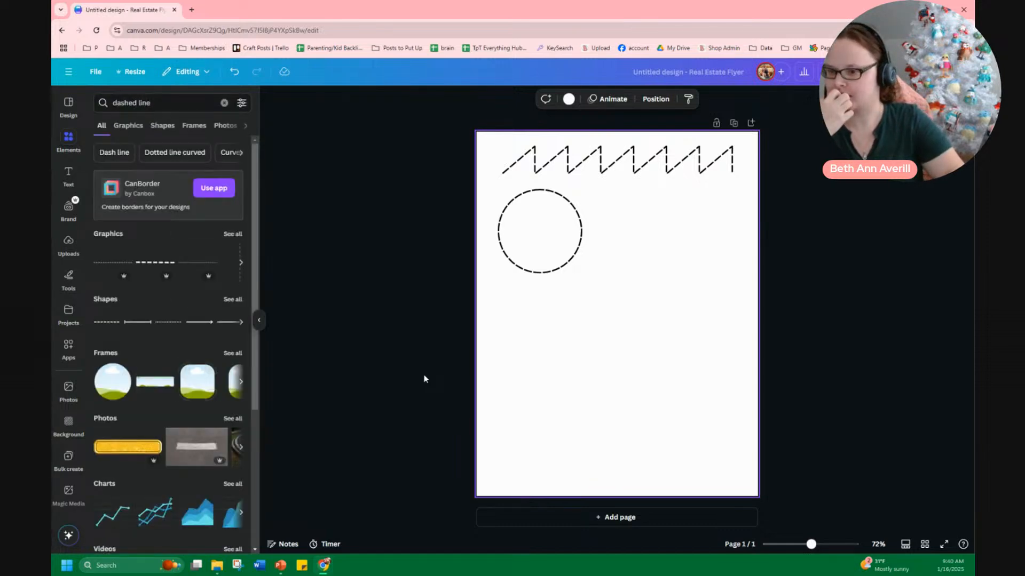
scroll(192, 427, "down", 4)
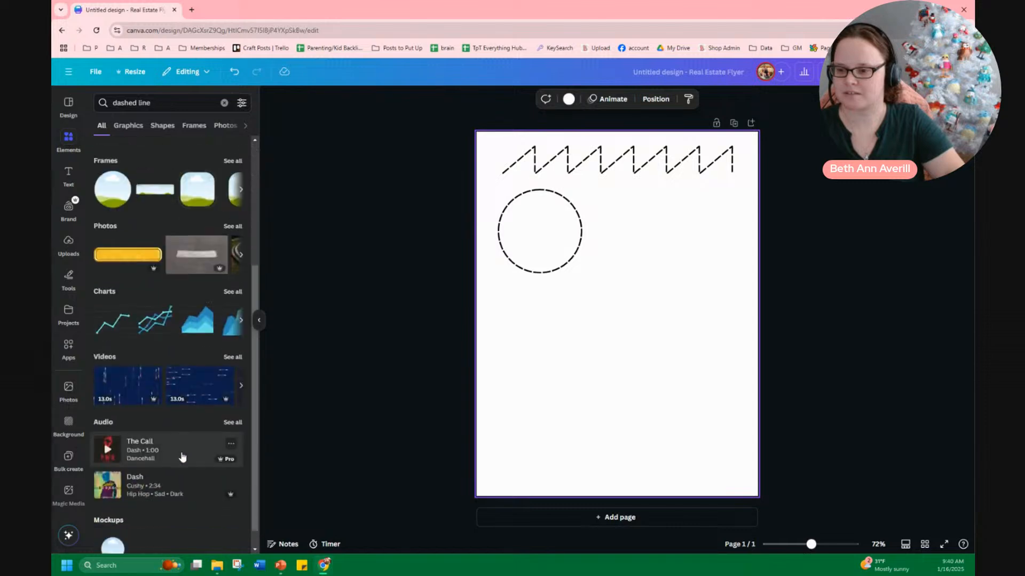
scroll(181, 456, "up", 4)
left_click(122, 127)
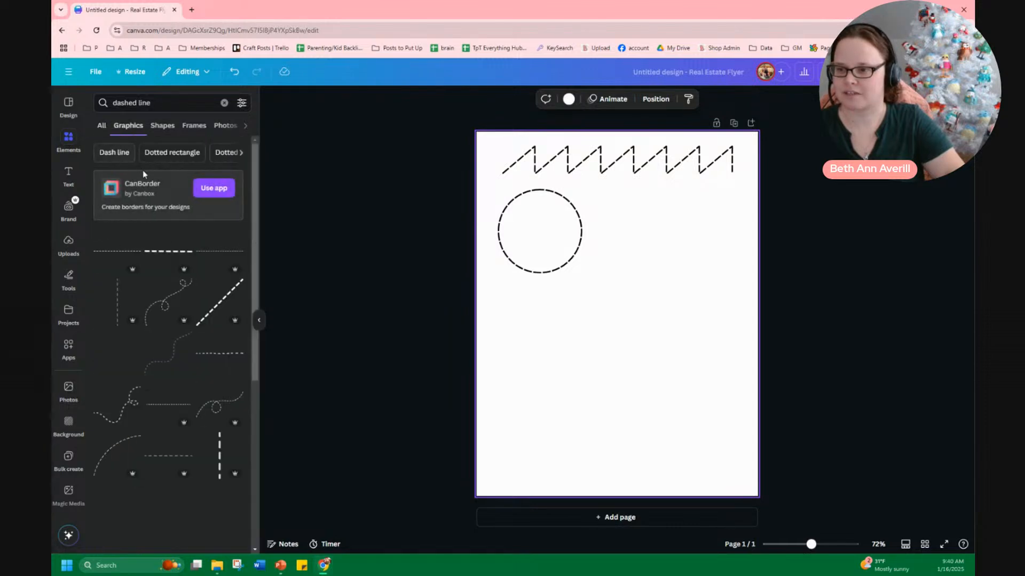
Add a wavy dashed-line graphic to the page and recolor it black
left_click(174, 355)
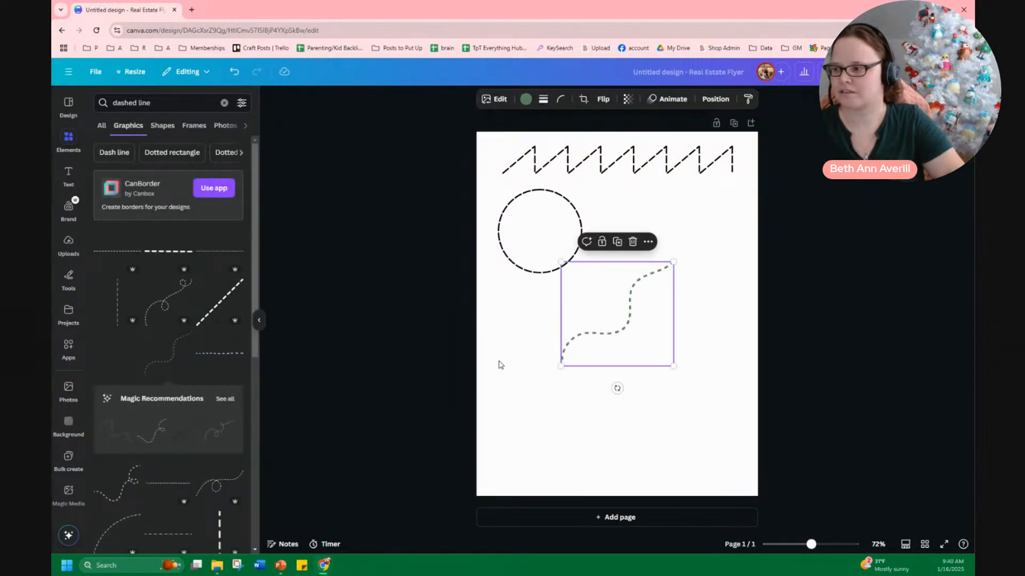
left_click(526, 100)
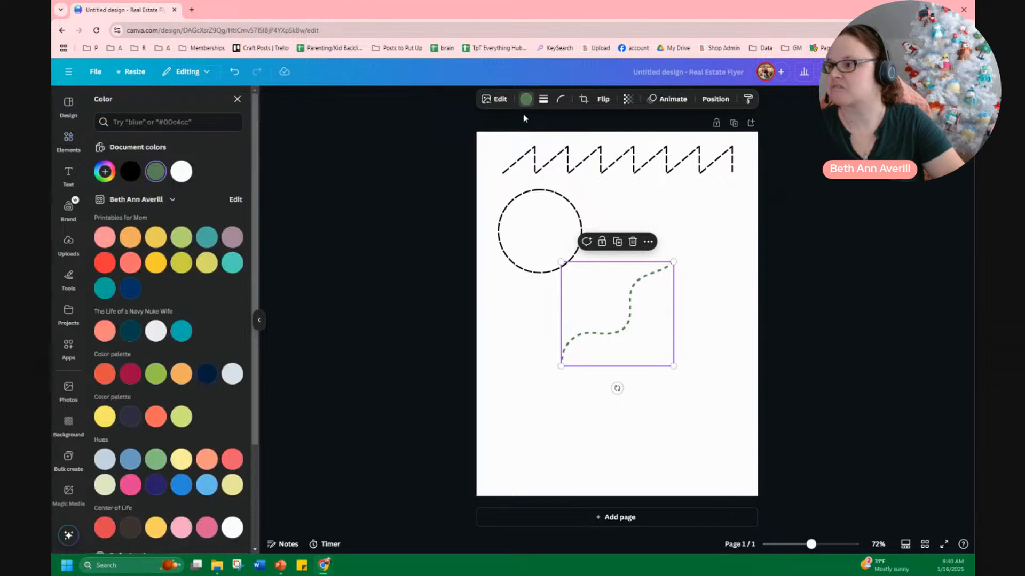
left_click(138, 175)
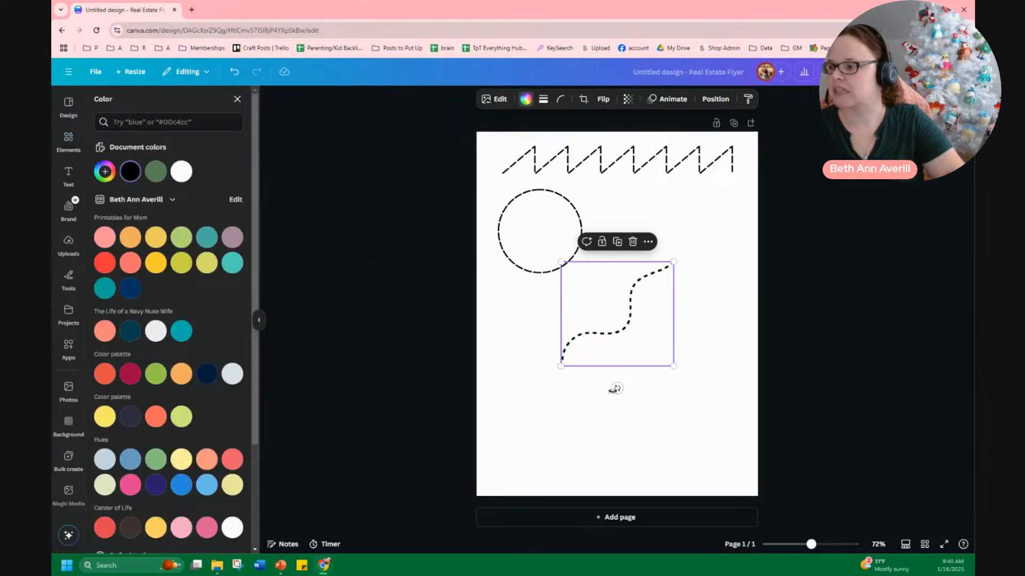
Rotate the wavy dashed line to run horizontally and stretch it wider
left_click_drag(615, 389, 565, 367)
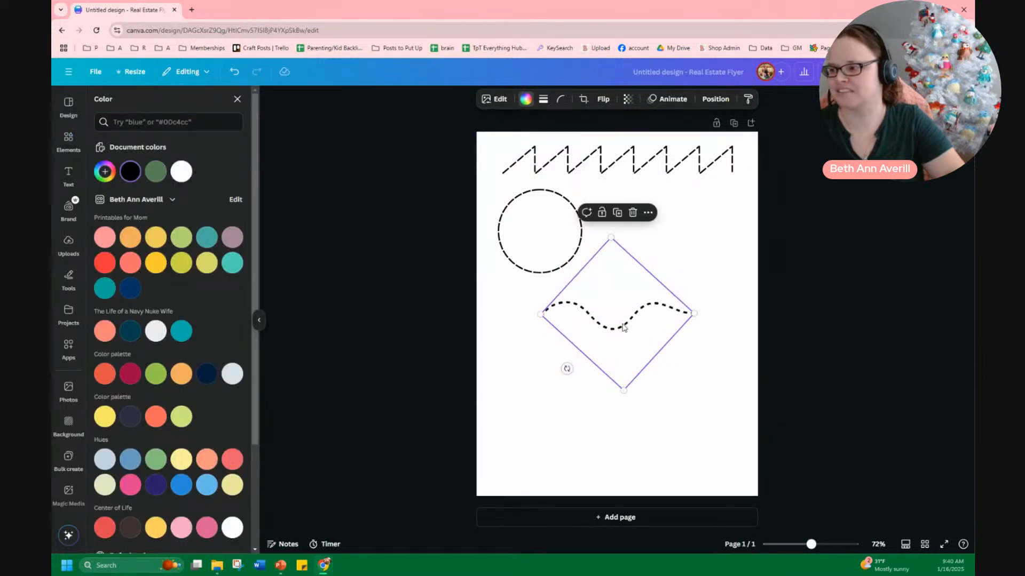
left_click_drag(621, 324, 581, 338)
left_click_drag(657, 328, 730, 327)
left_click(637, 393)
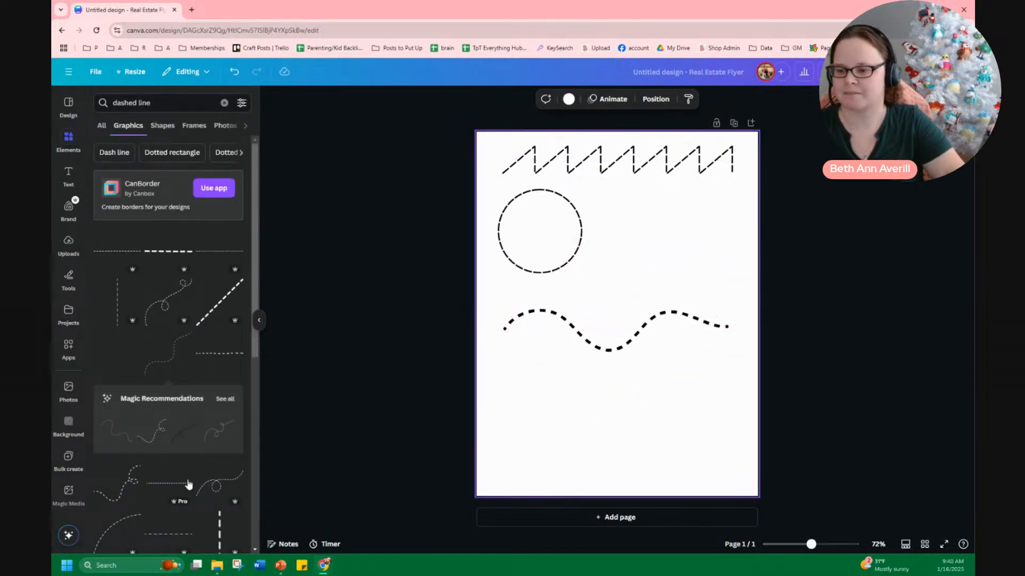
Delete the wavy dashed line
left_click(615, 354)
key("Delete")
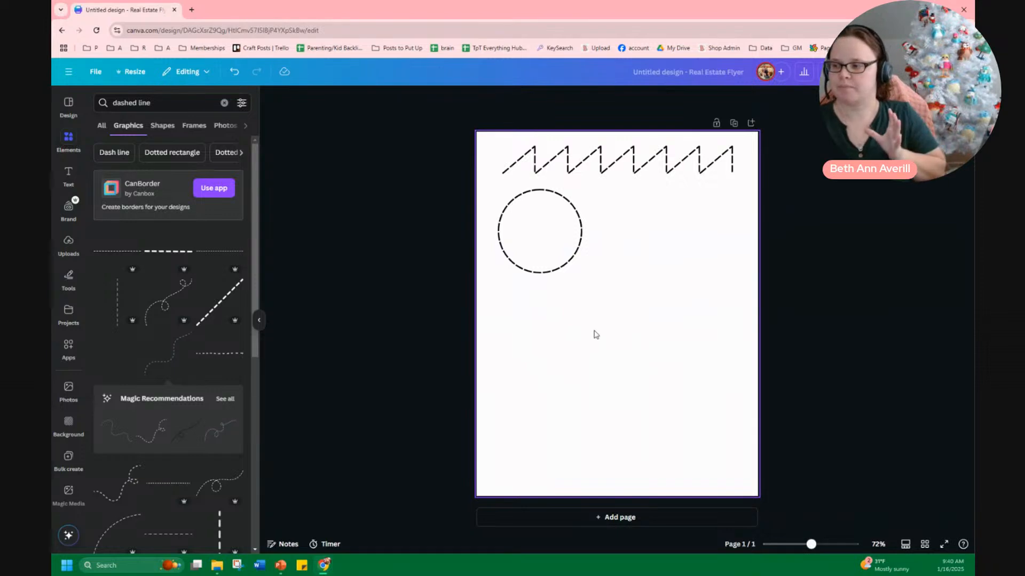
Add a straight thick dashed-line graphic and place it just below the circle
left_click(557, 271)
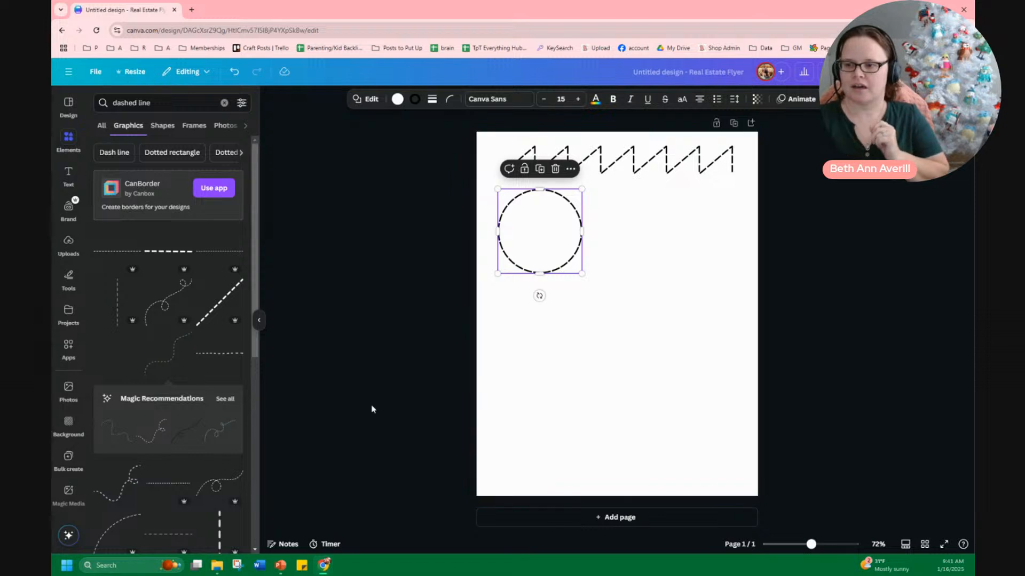
left_click(160, 251)
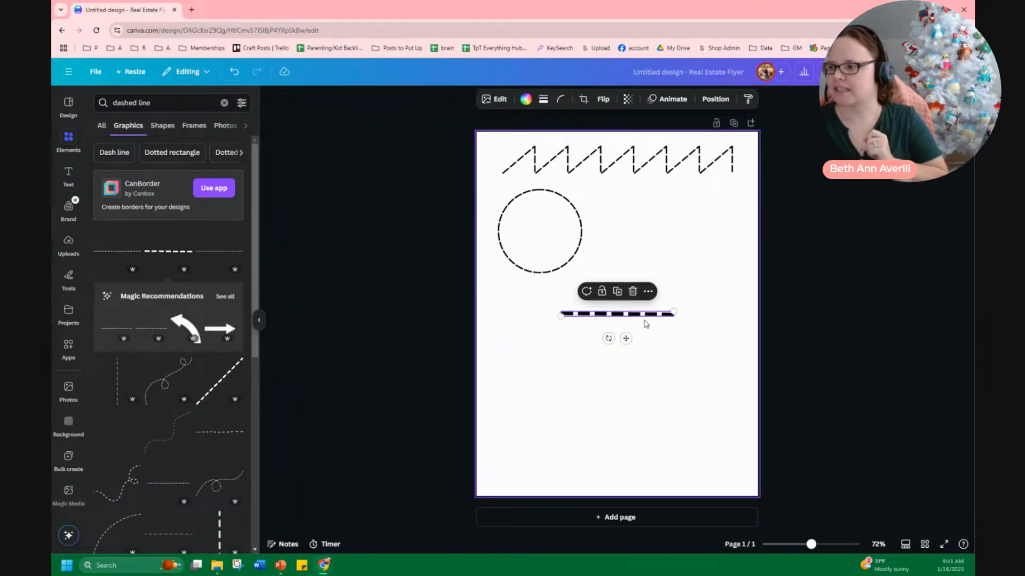
left_click(662, 342)
left_click_drag(637, 320, 585, 310)
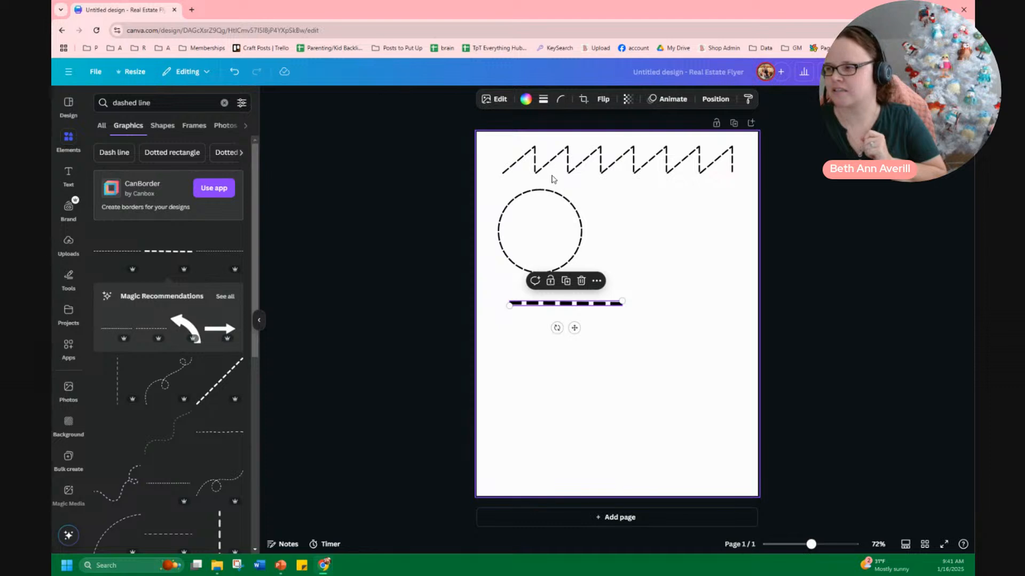
Delete the straight dashed line below the circle
left_click(646, 331)
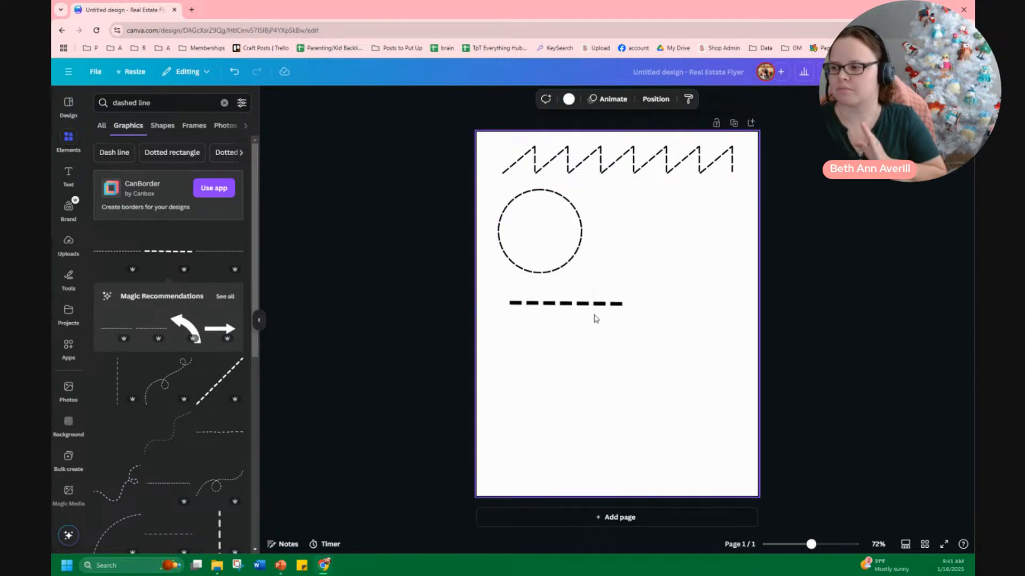
left_click(587, 311)
key("Delete")
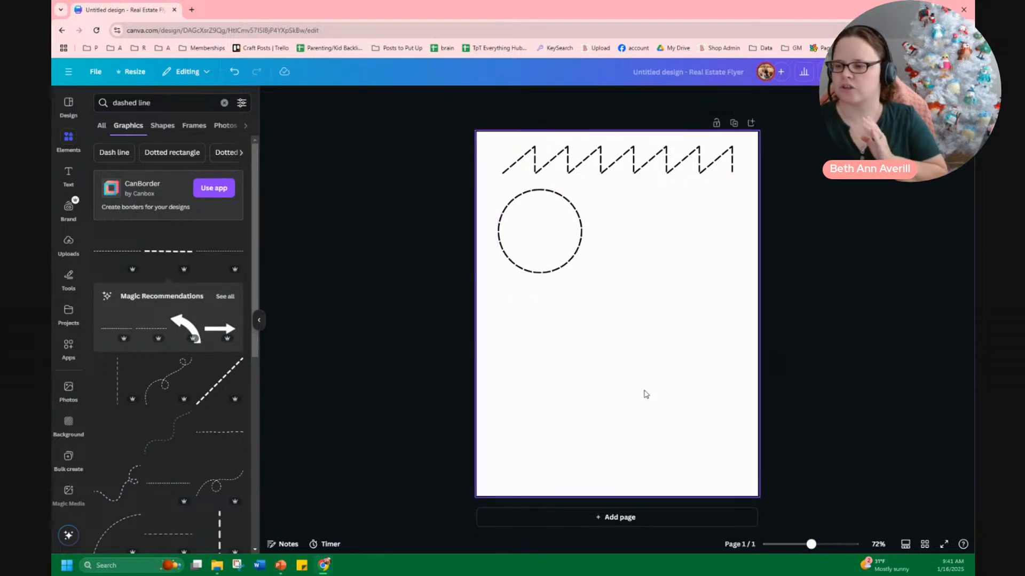
Search for curved dotted line graphics and add a curved dashed arc below the circle, enlarging it slightly
left_click(532, 379)
scroll(172, 435, "down", 4)
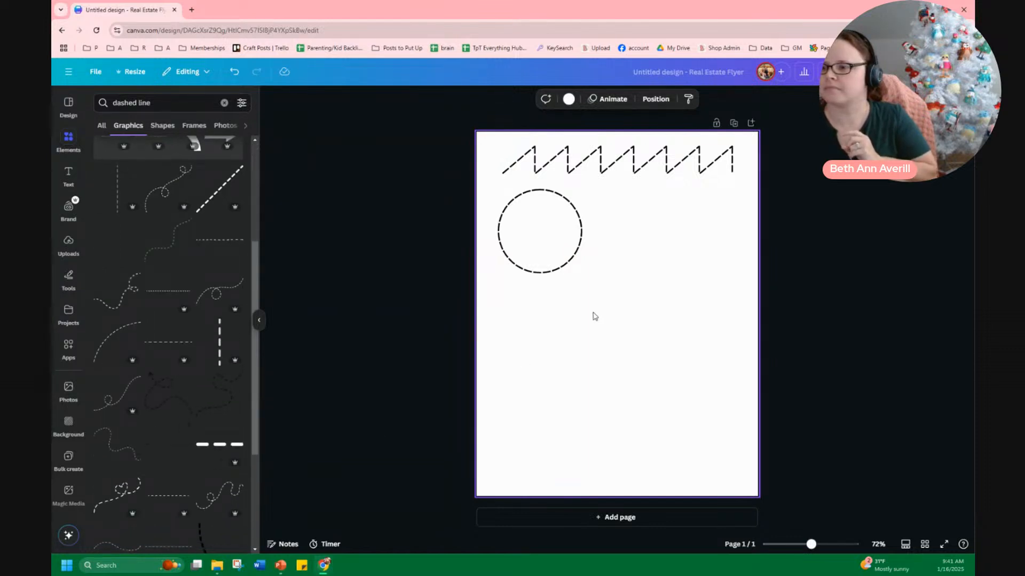
scroll(224, 368, "up", 4)
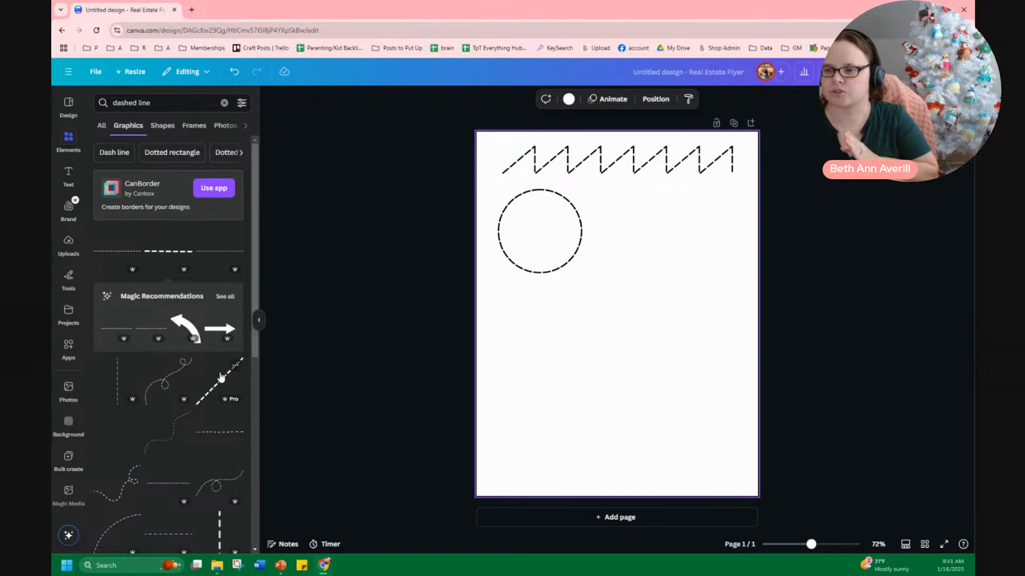
left_click(100, 127)
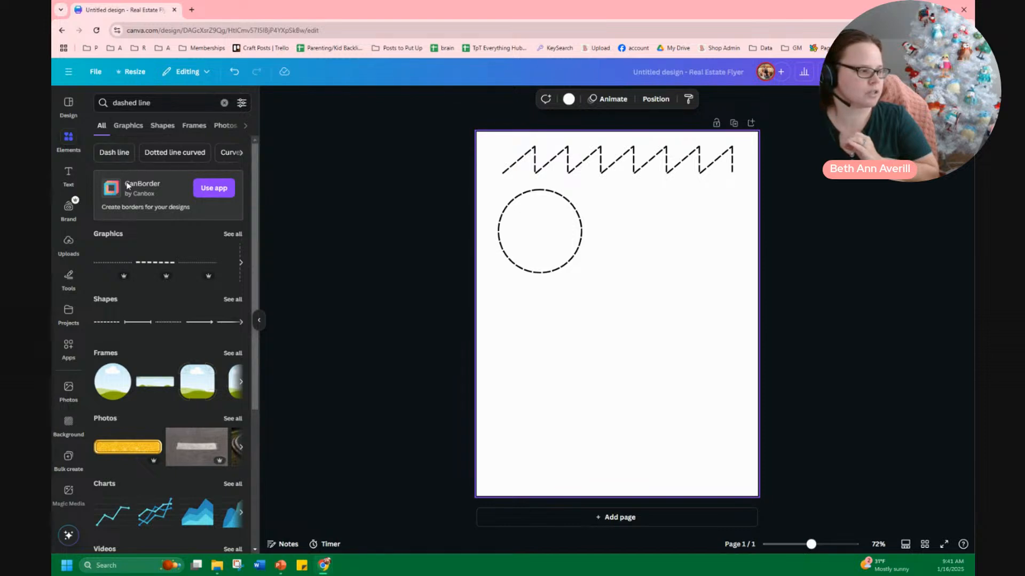
left_click(165, 153)
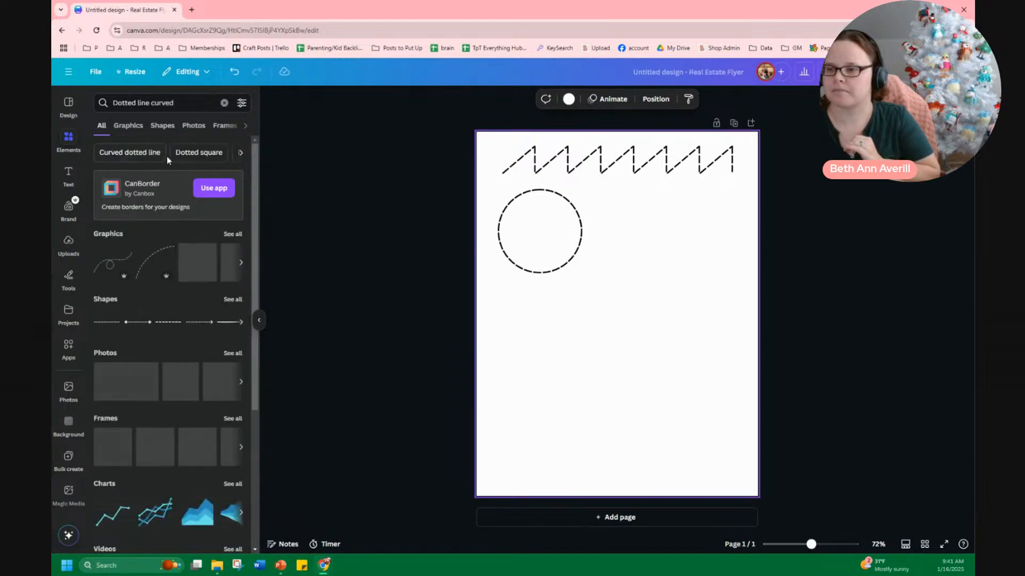
left_click(147, 269)
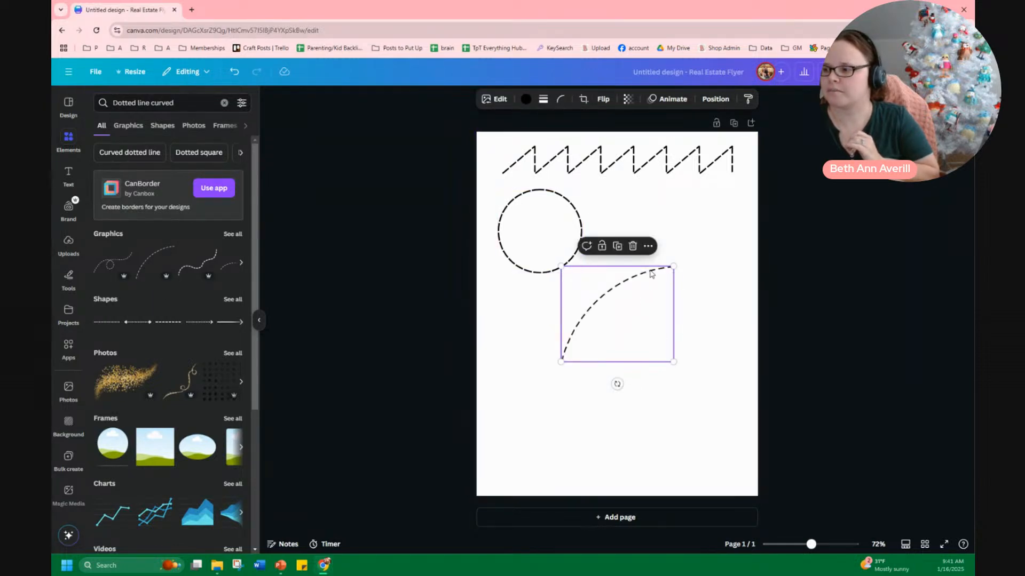
left_click_drag(673, 266, 688, 308)
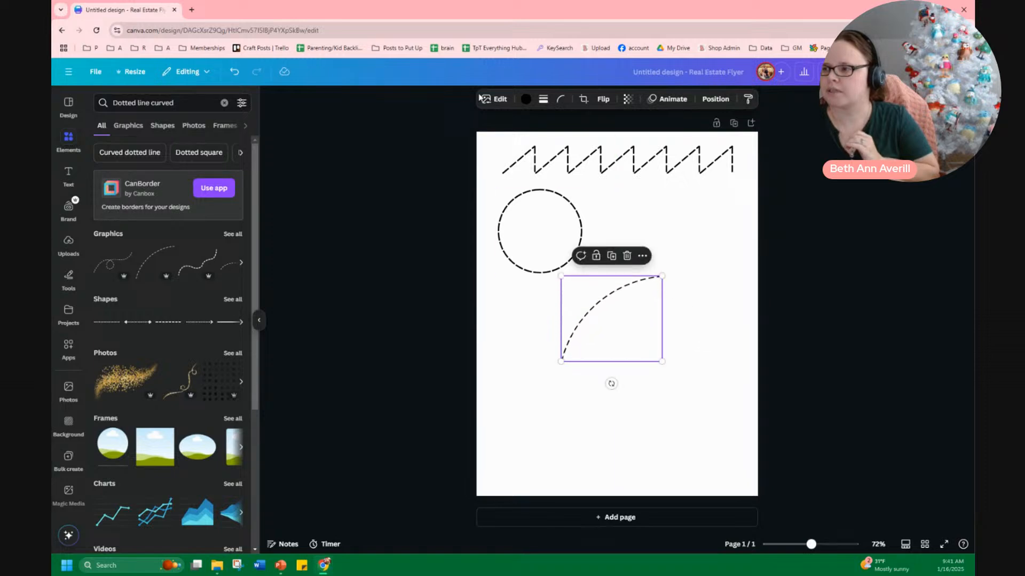
Adjust the arc's line weight, then delete the curved dashed arc
left_click(544, 100)
left_click_drag(483, 162, 424, 183)
left_click(721, 347)
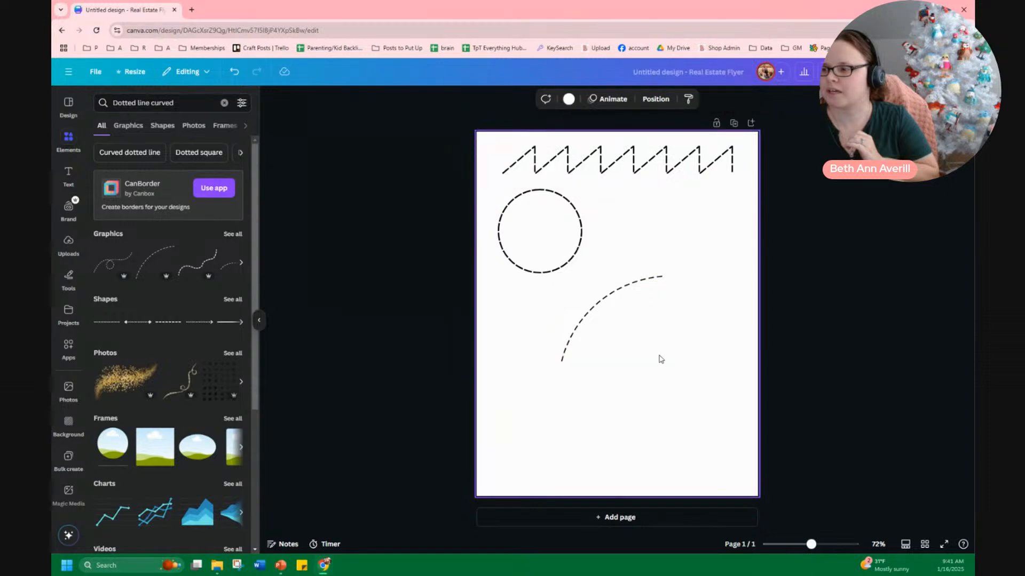
left_click(647, 353)
key("Delete")
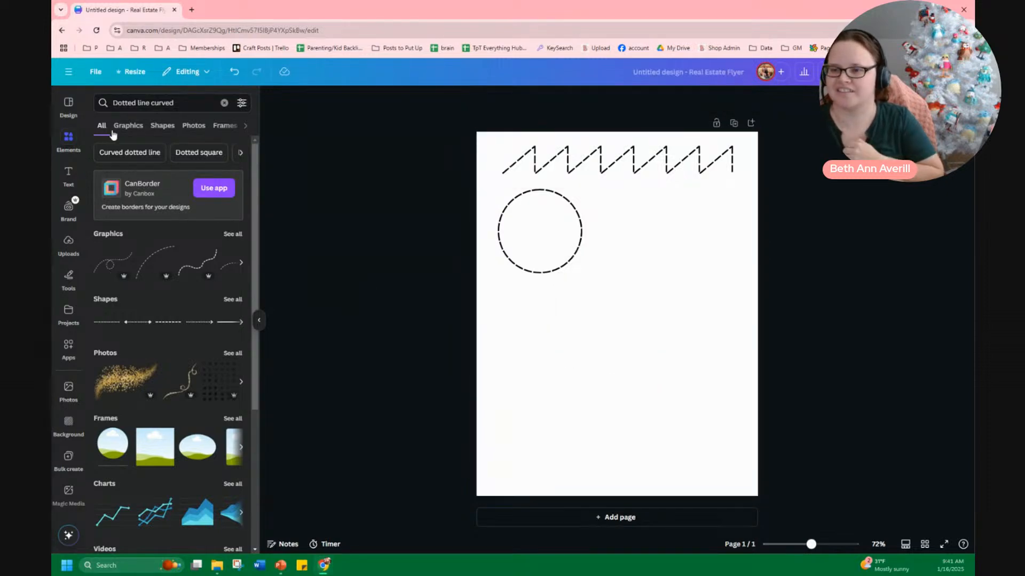
Search shapes for circle, add a circle shape to the page, and delete it
left_click(158, 128)
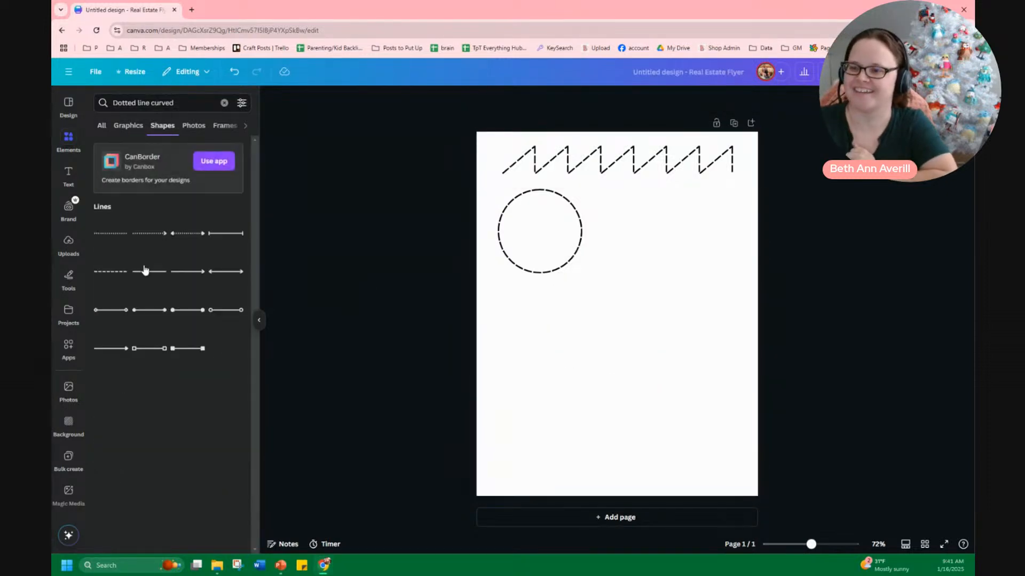
triple_click(148, 101)
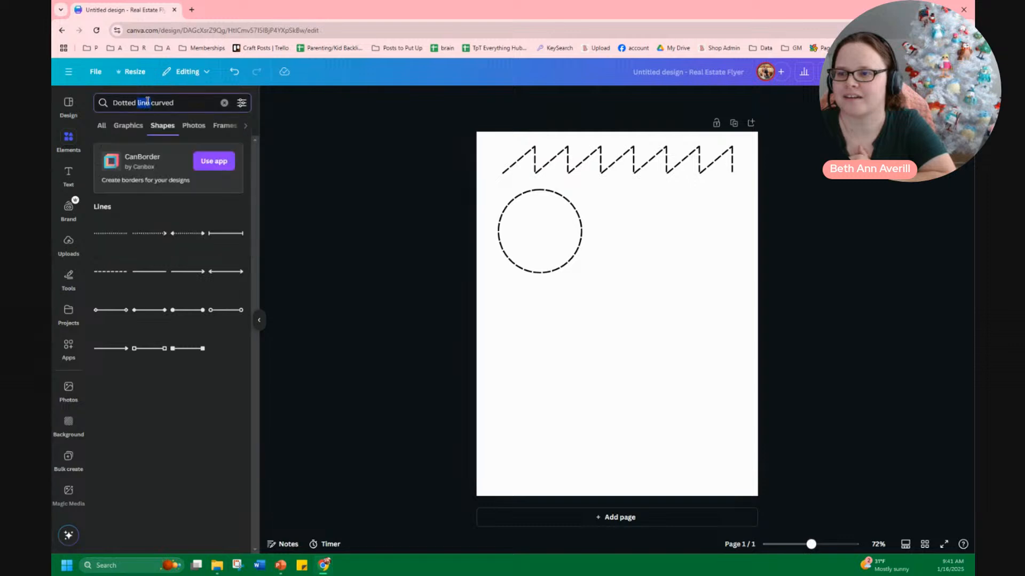
type("circle")
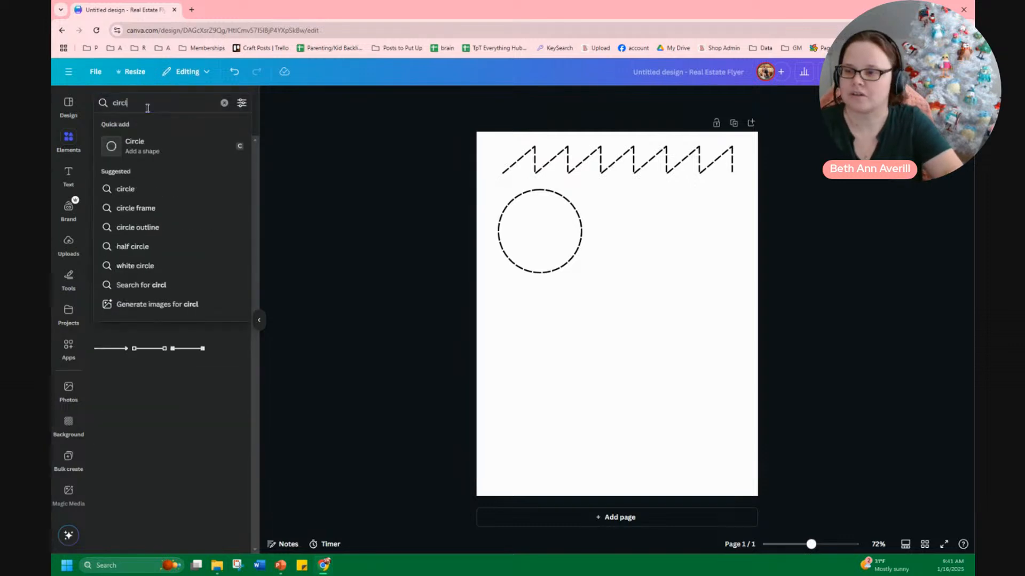
key("Return")
left_click(106, 226)
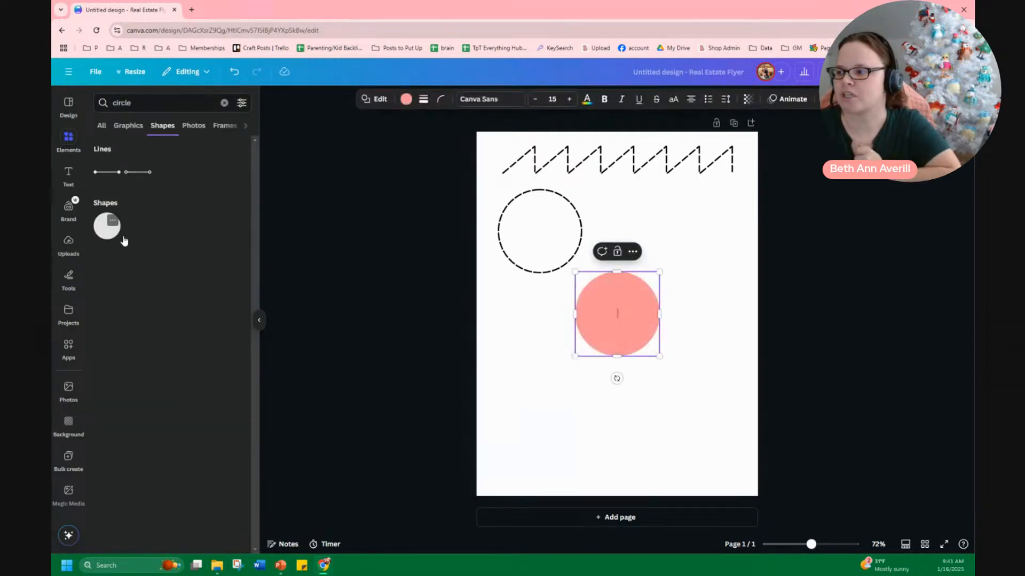
left_click(591, 381)
left_click(625, 310)
key("Delete")
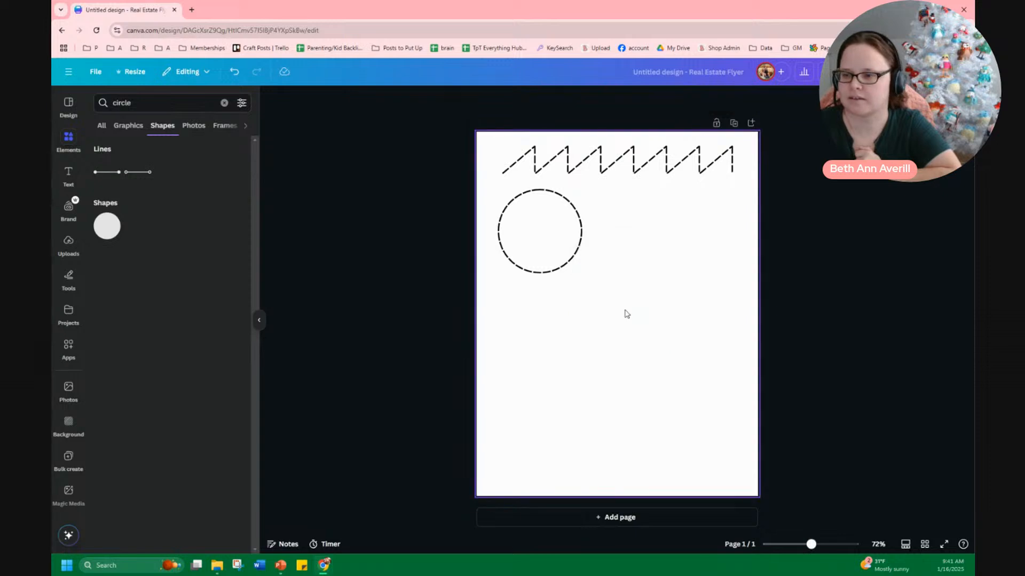
Search shapes for pentagon and add a pentagon to the page
left_click(138, 107)
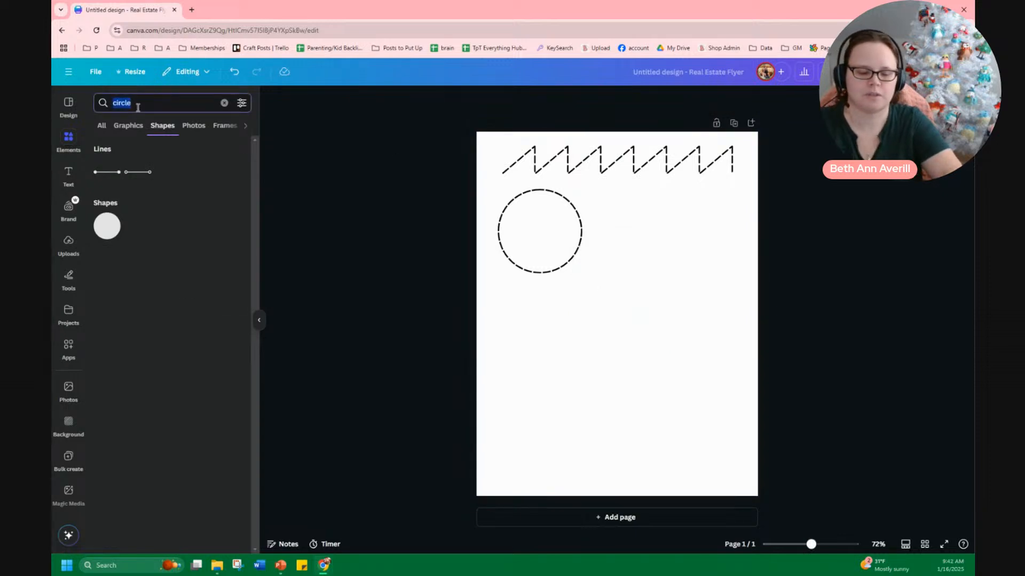
type("pentagon")
key("Return")
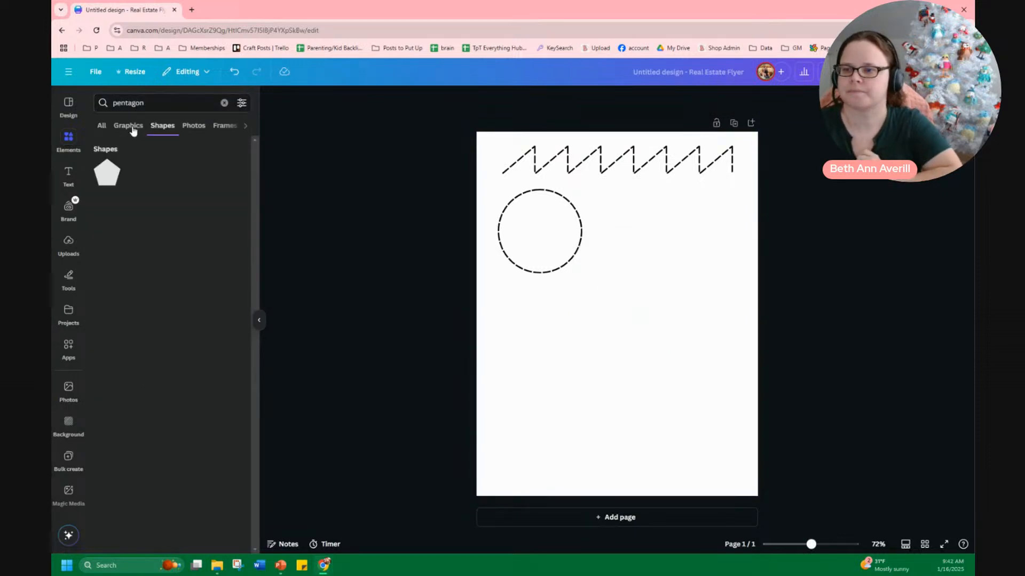
left_click(107, 172)
Give the pentagon a solid border and change its fill to white
left_click(424, 104)
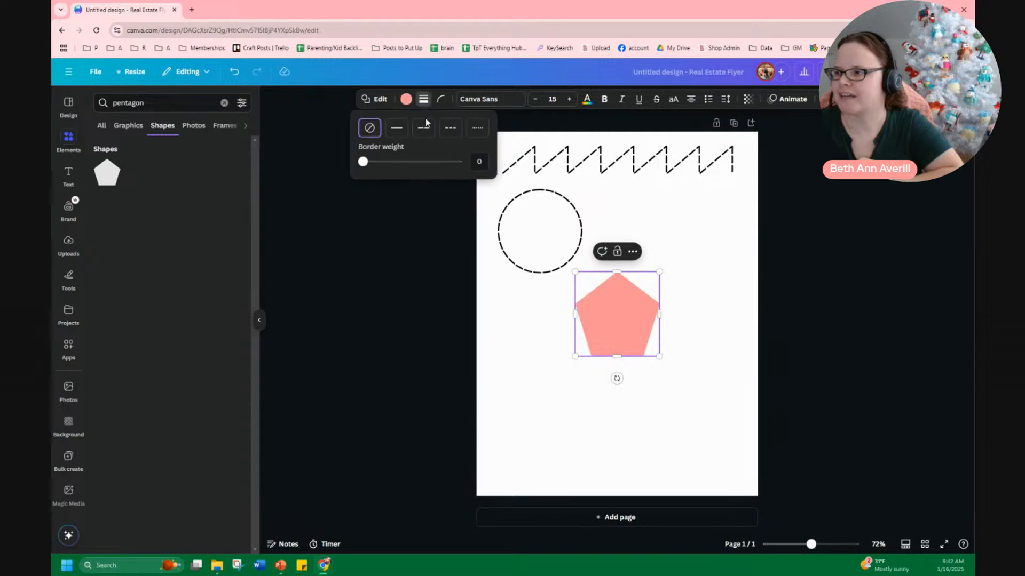
left_click(396, 128)
left_click(431, 100)
left_click(397, 99)
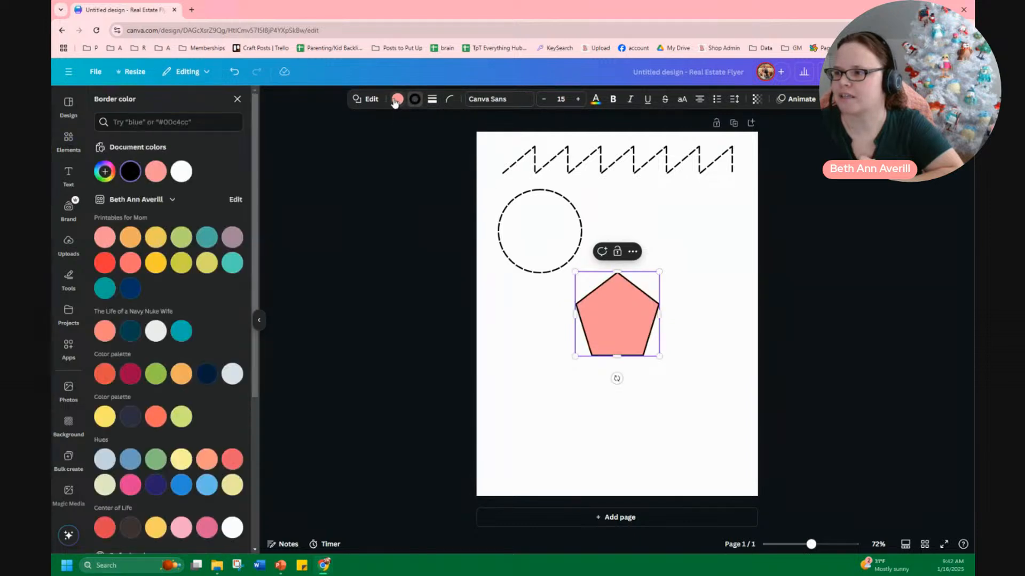
left_click(207, 171)
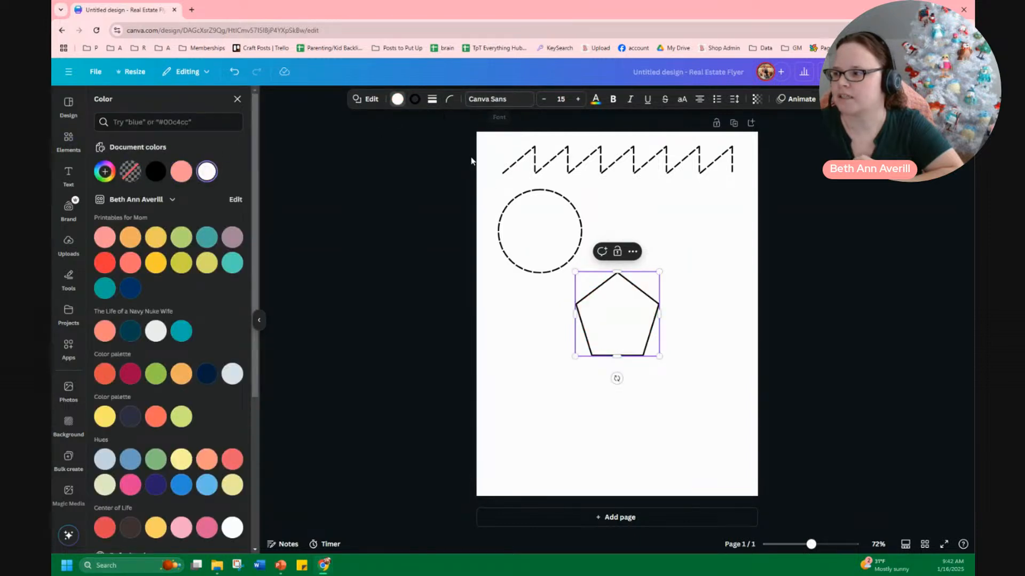
Switch the pentagon's border to a dashed style and move it beside the circle
left_click(450, 101)
left_click(450, 100)
left_click(434, 100)
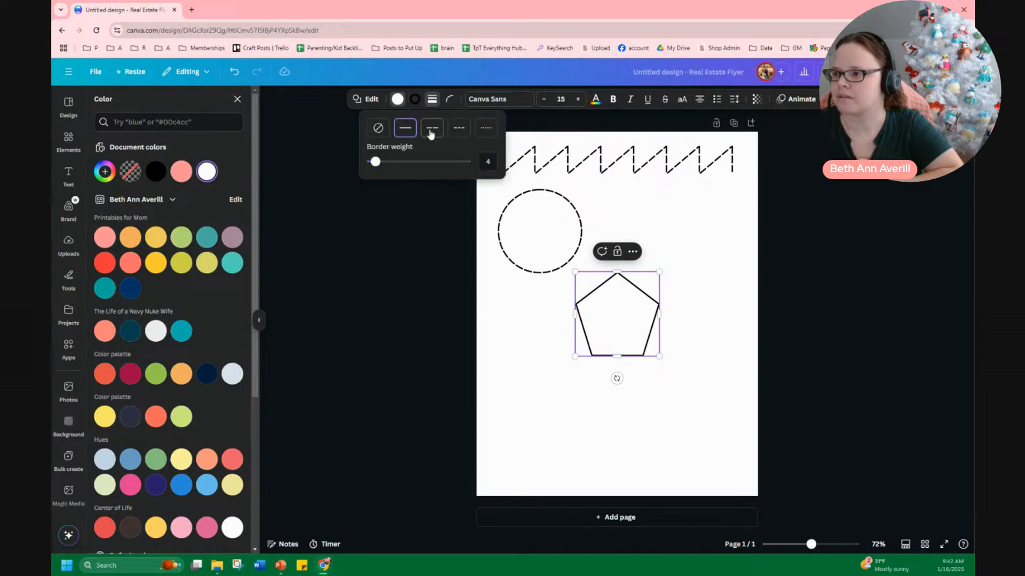
left_click(433, 135)
left_click(633, 352)
left_click_drag(645, 327, 695, 251)
Add the green penguin image from uploads and shrink it to fit inside the dashed circle
left_click(69, 246)
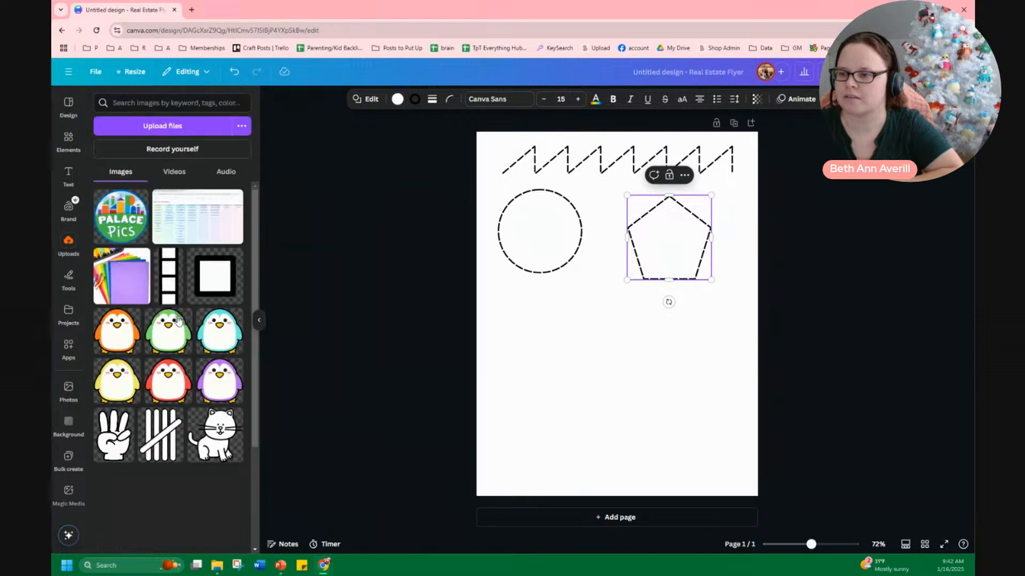
left_click(168, 328)
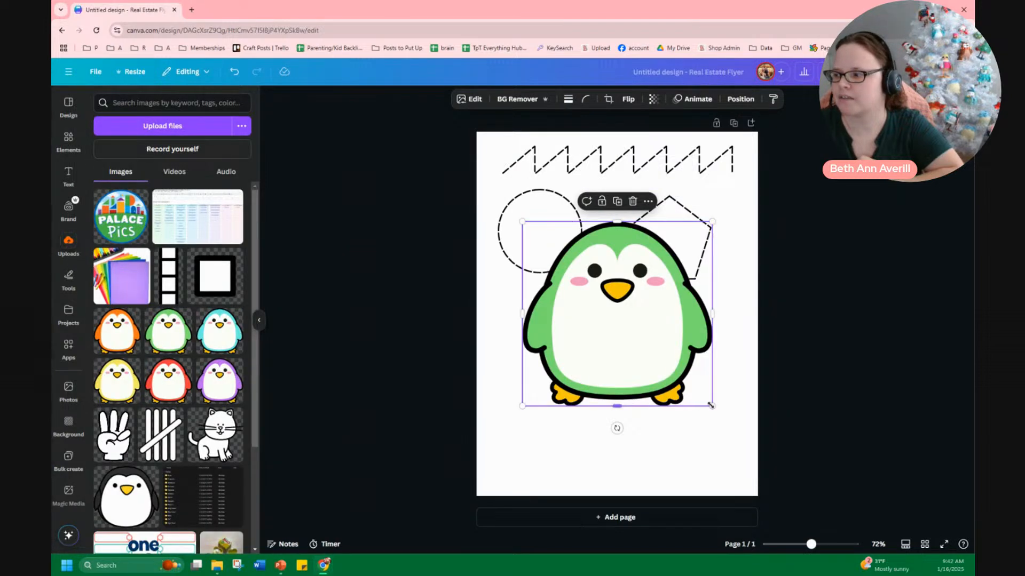
left_click_drag(710, 405, 534, 227)
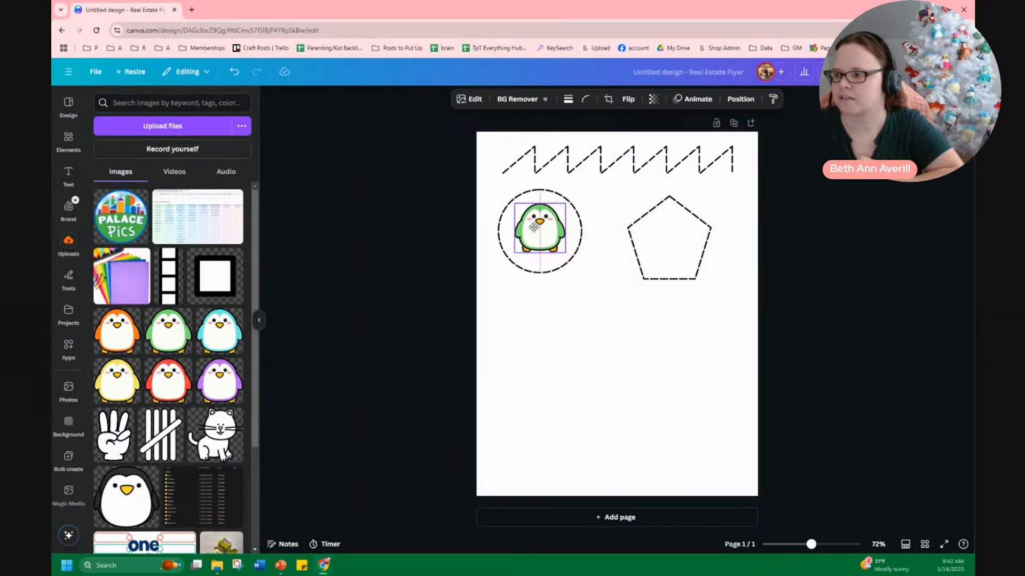
Add the orange penguin image and shrink it to fit inside the dashed pentagon
left_click(120, 326)
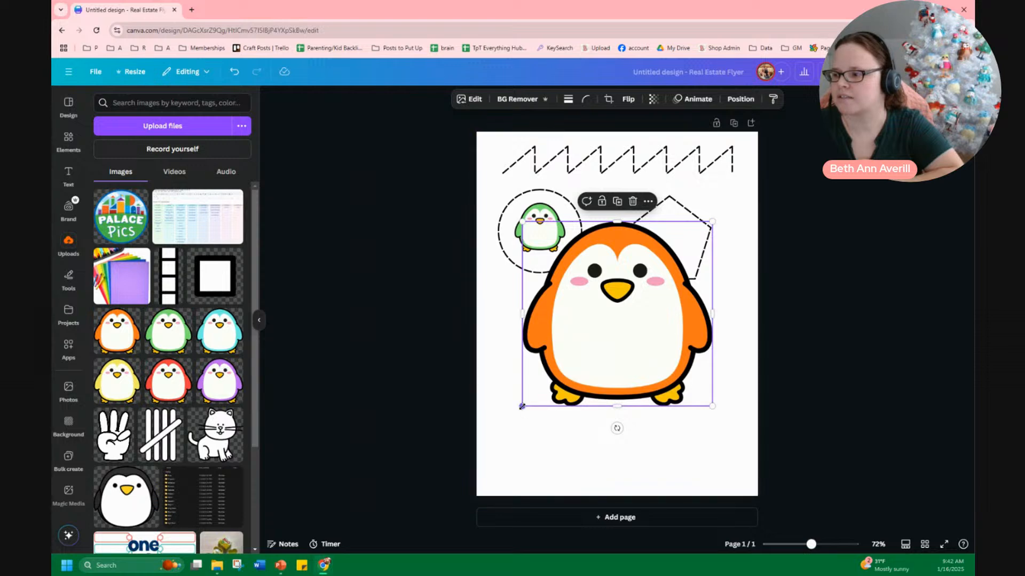
left_click_drag(522, 407, 698, 217)
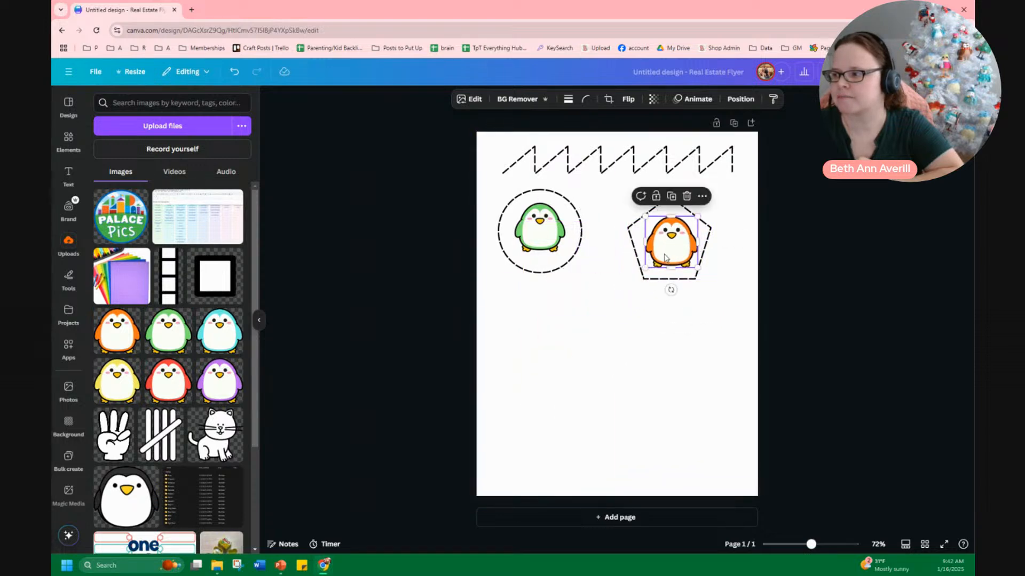
left_click(714, 382)
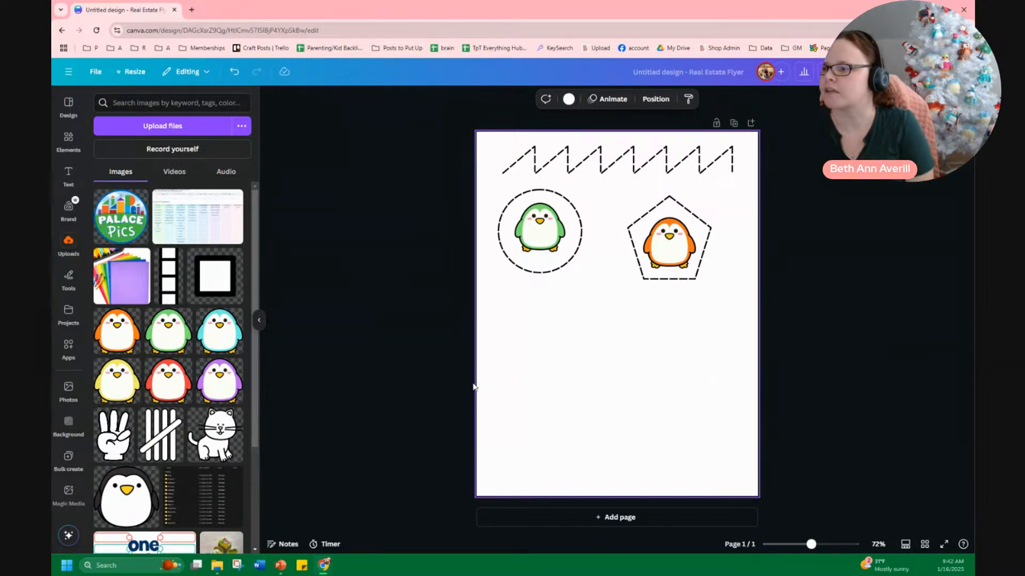
left_click(64, 165)
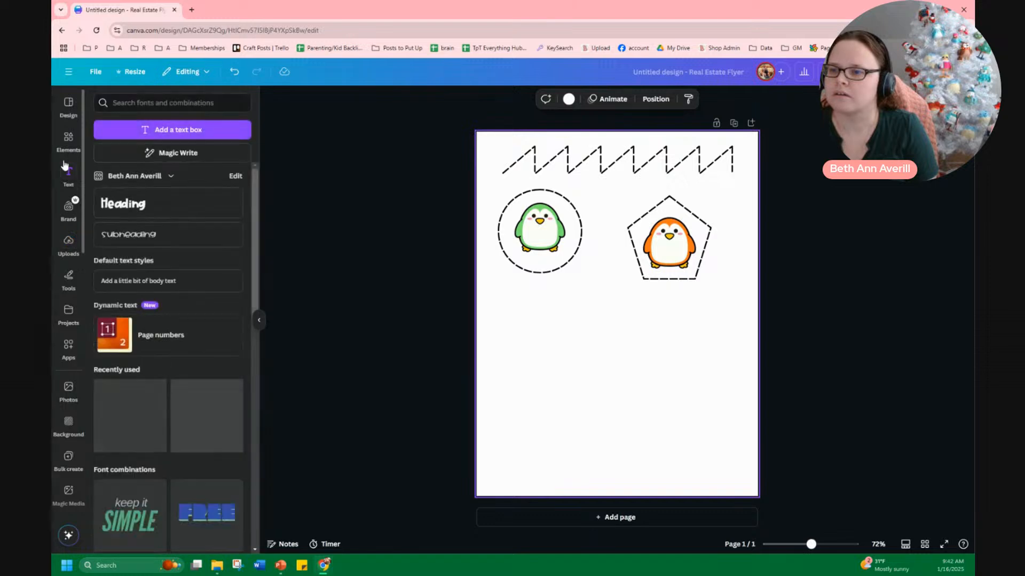
left_click(67, 142)
left_click(68, 243)
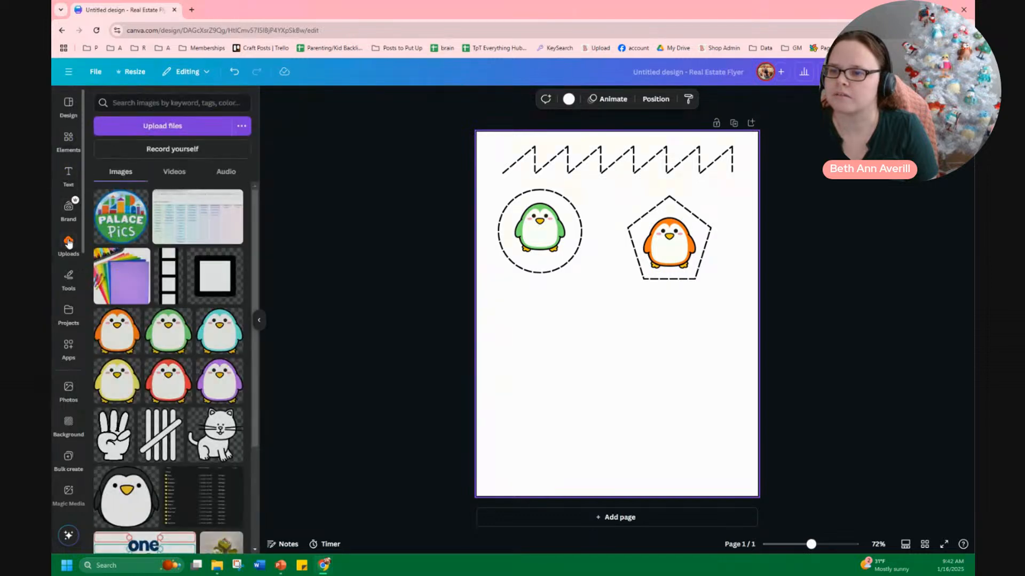
left_click(67, 139)
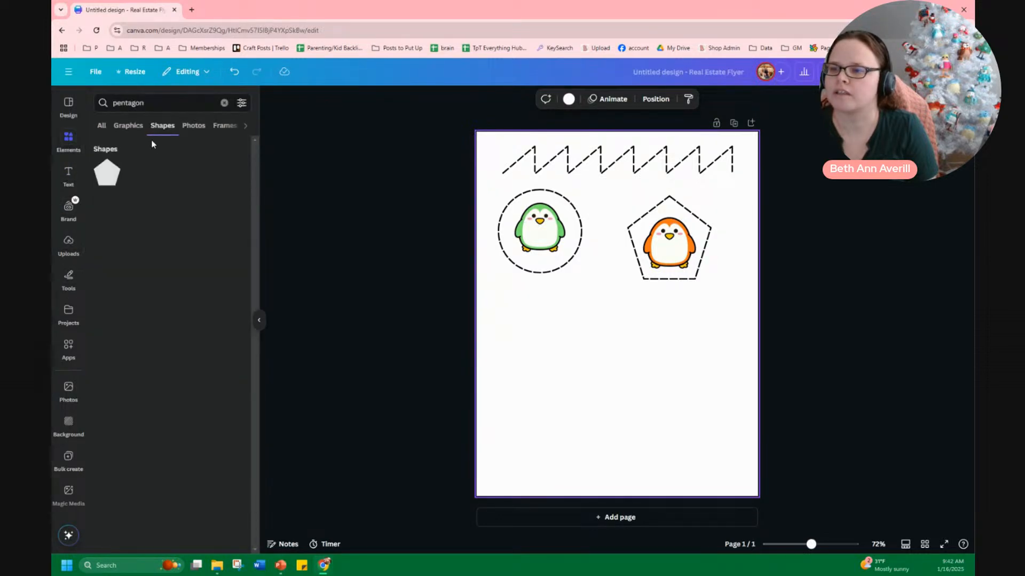
Clear the element search, add a plain line shape below the shapes, and set its line type to Elbowed
left_click(102, 126)
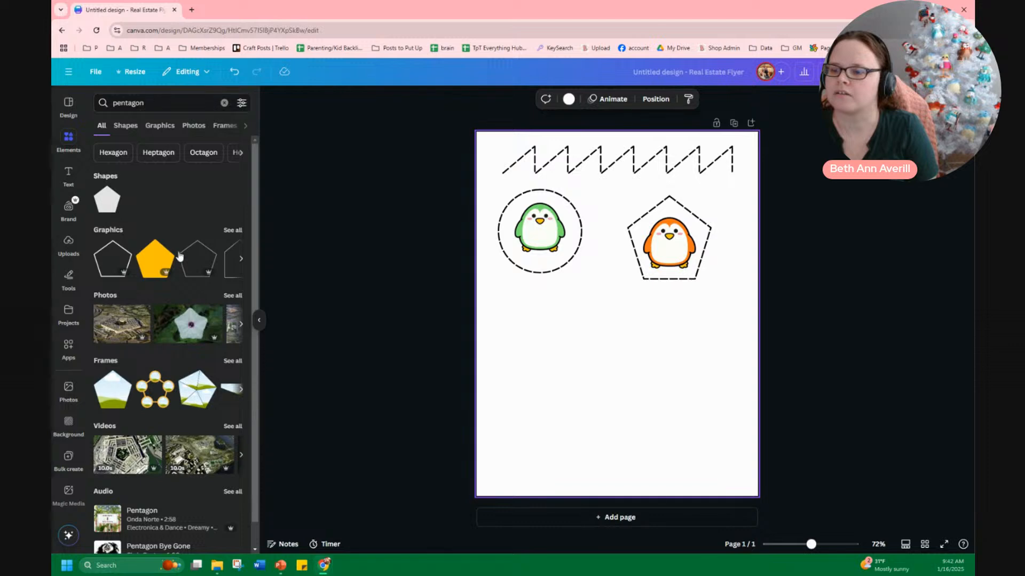
left_click(225, 102)
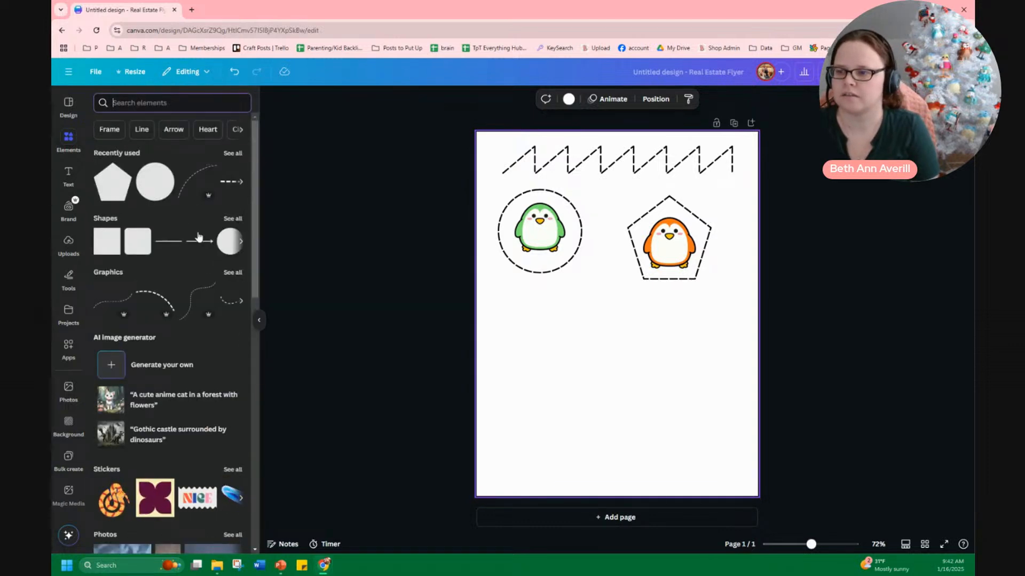
left_click(176, 241)
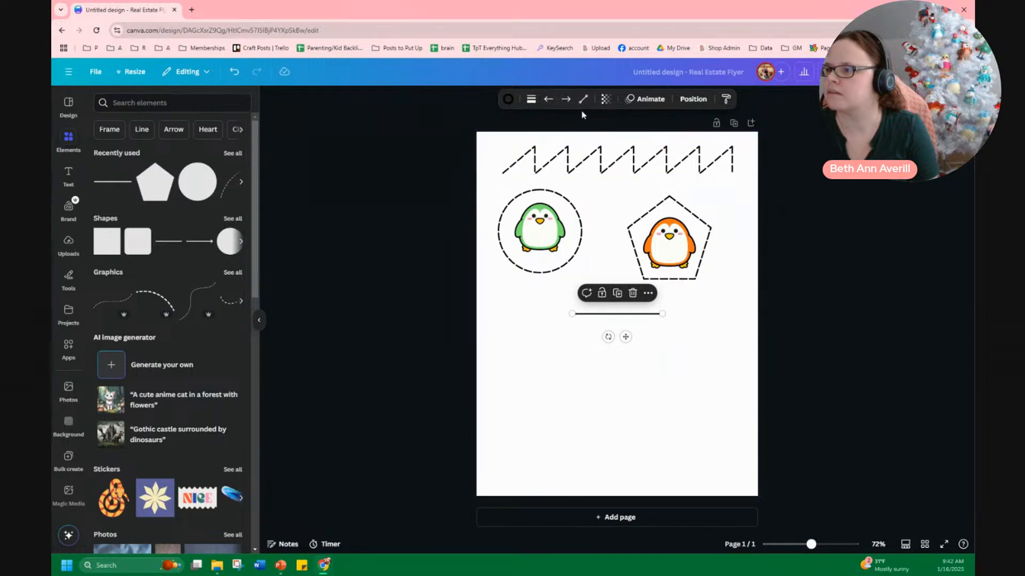
left_click(584, 101)
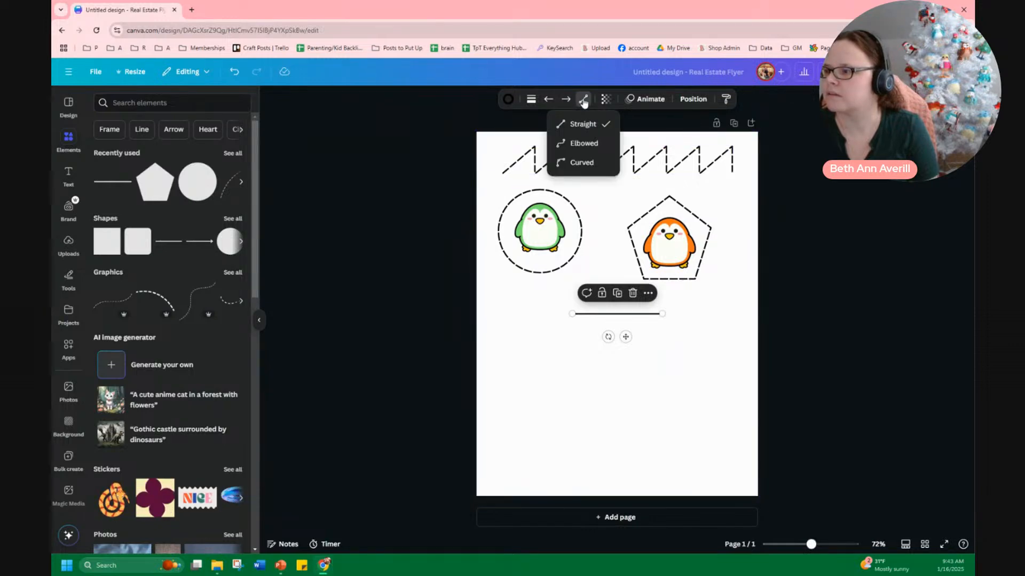
left_click(584, 143)
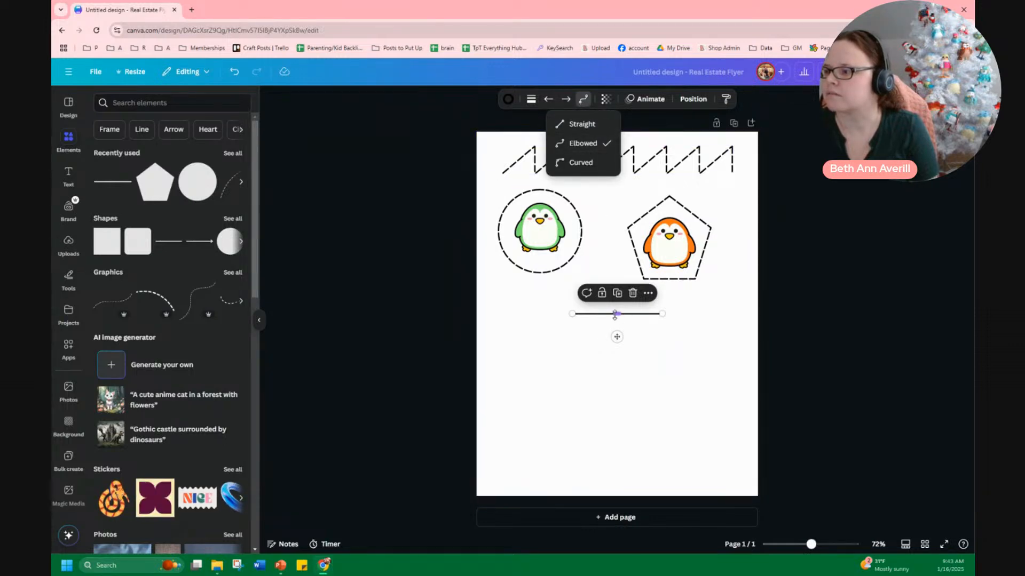
Drag the elbowed line's endpoints down and lower its top segment to form an open box shape
left_click(618, 302)
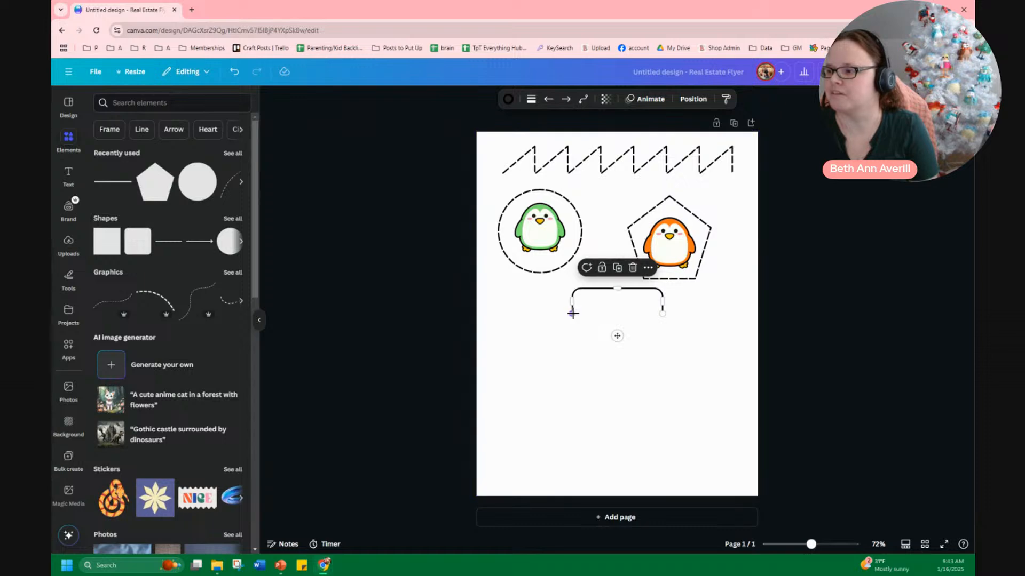
left_click_drag(571, 314, 505, 385)
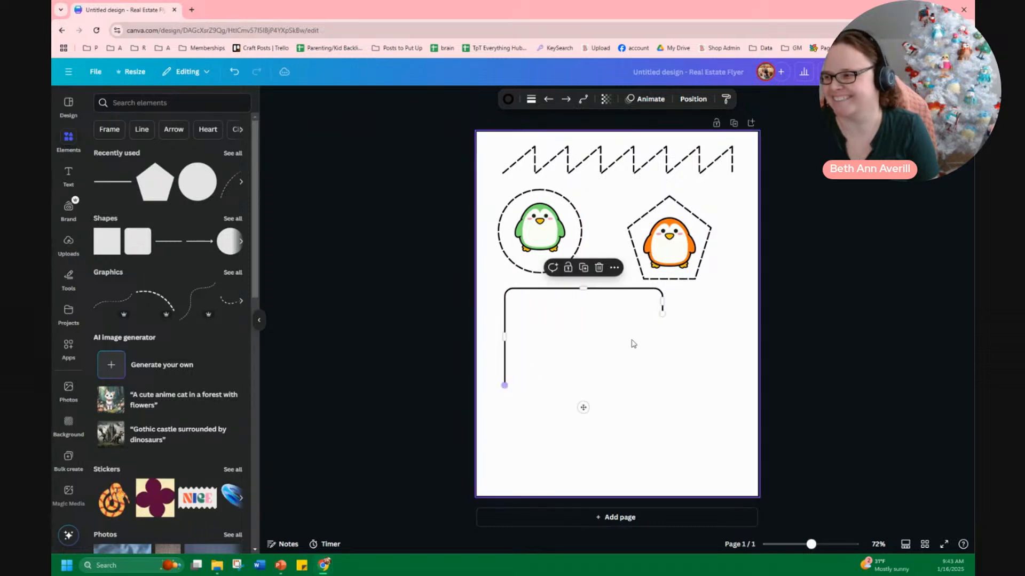
left_click_drag(661, 312, 562, 388)
left_click_drag(535, 289, 535, 349)
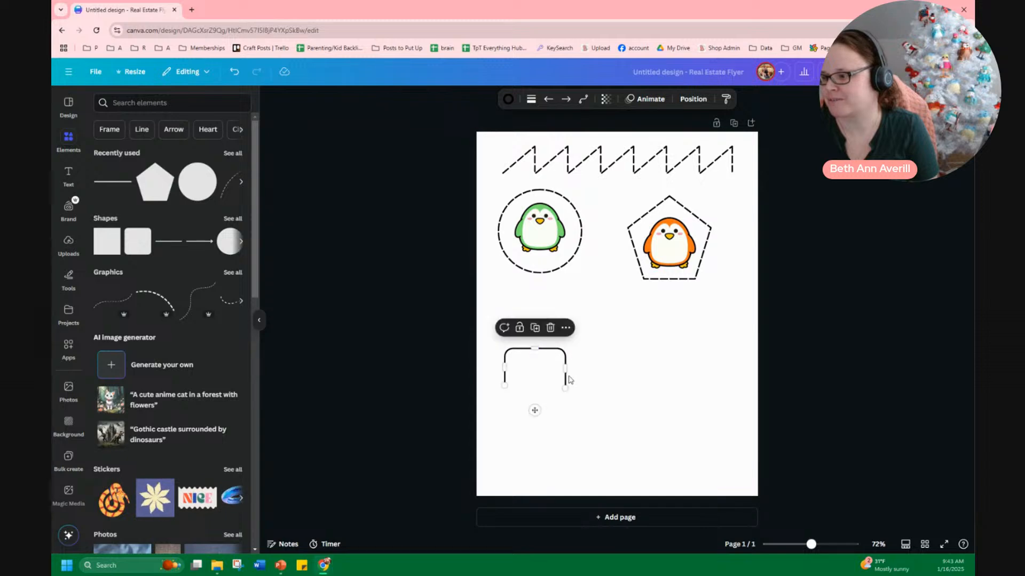
Switch the line type to Curved and reshape it into a narrow arch by moving its midpoint and ends
left_click(583, 103)
left_click(583, 162)
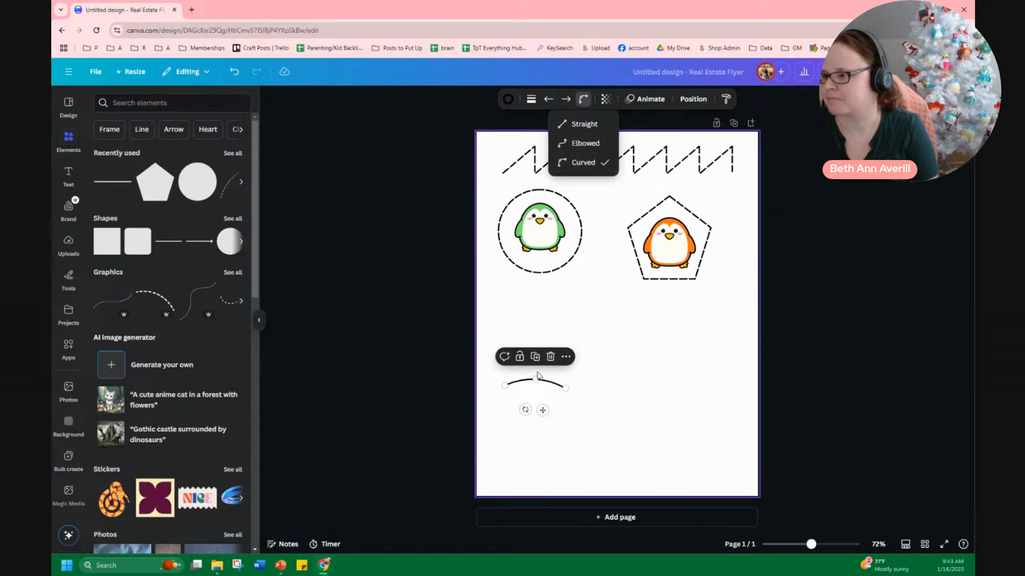
left_click_drag(538, 376, 539, 302)
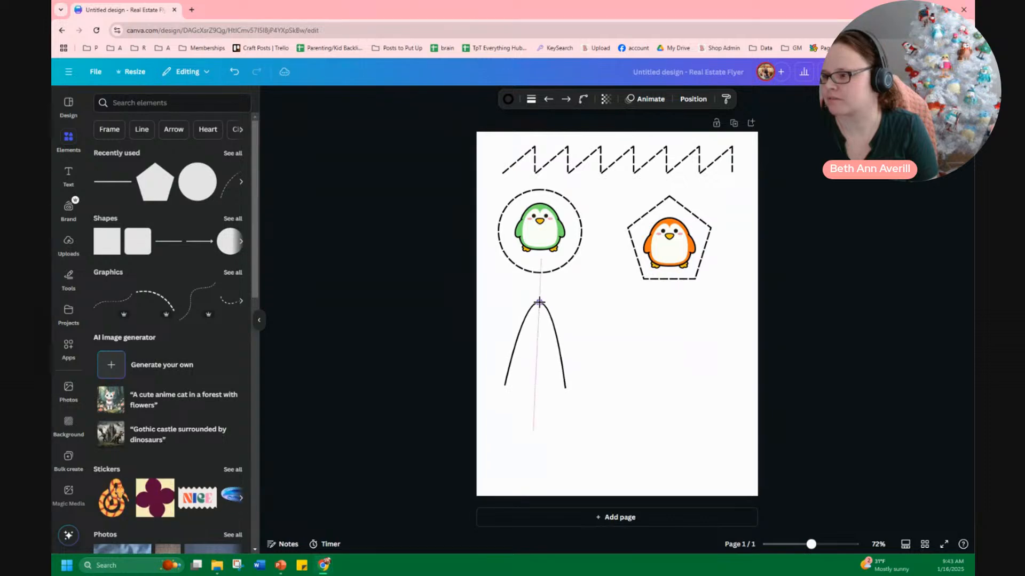
left_click_drag(505, 385, 540, 390)
left_click_drag(523, 305, 521, 347)
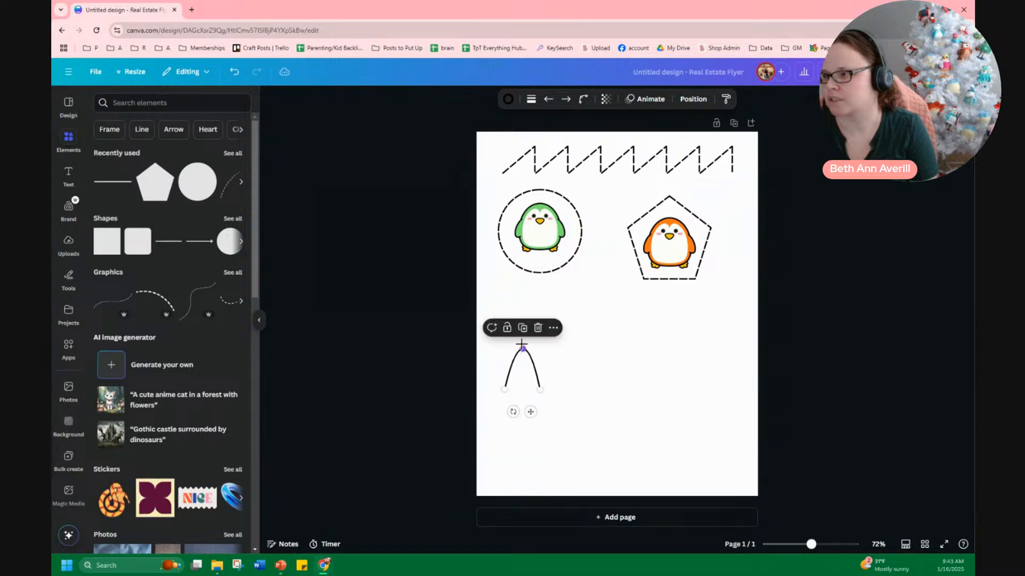
Change the arch's line style to dashed
left_click(531, 100)
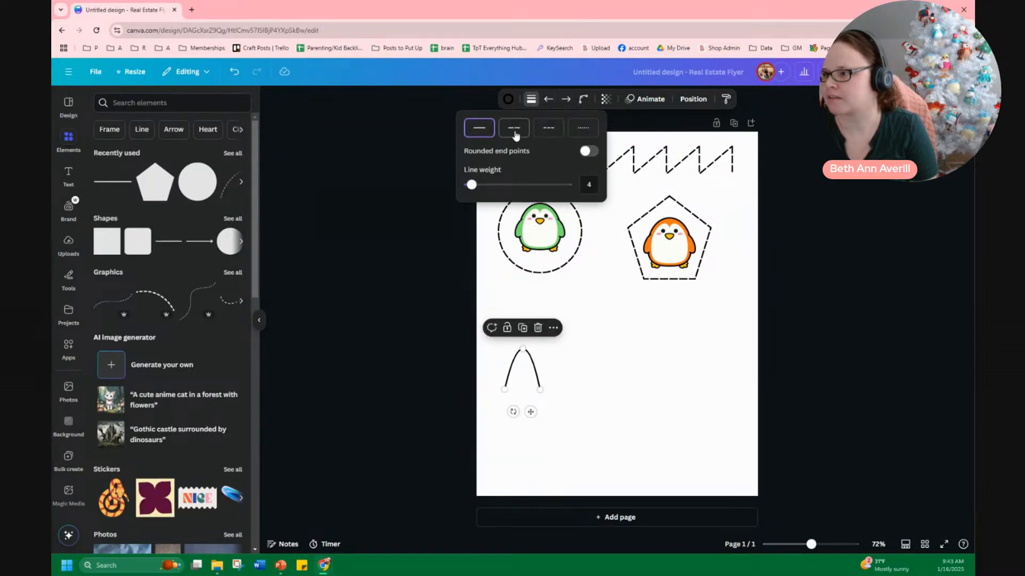
left_click(582, 399)
left_click(536, 380)
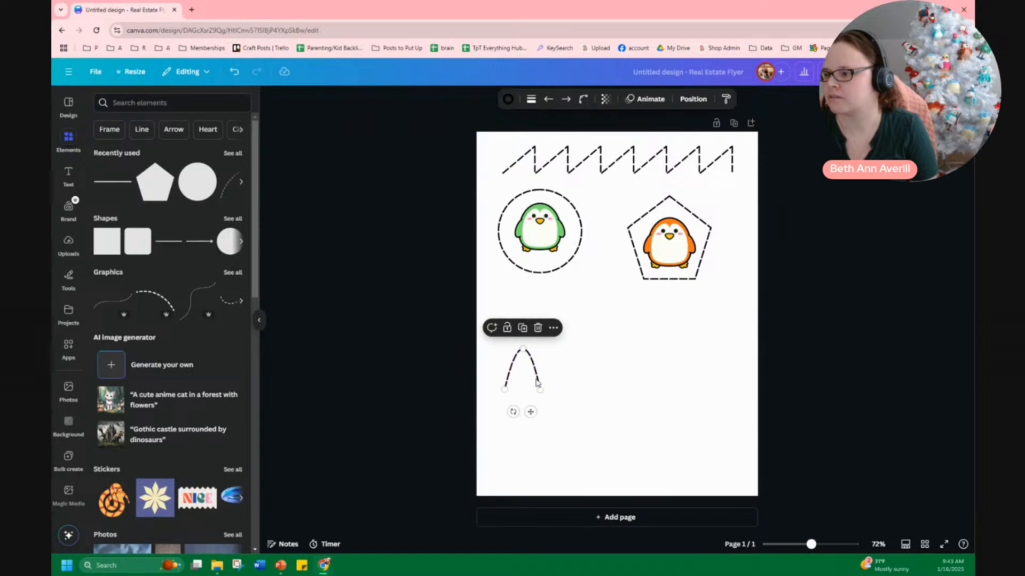
Add a straight line and place it beneath the arch as a baseline
left_click(609, 368)
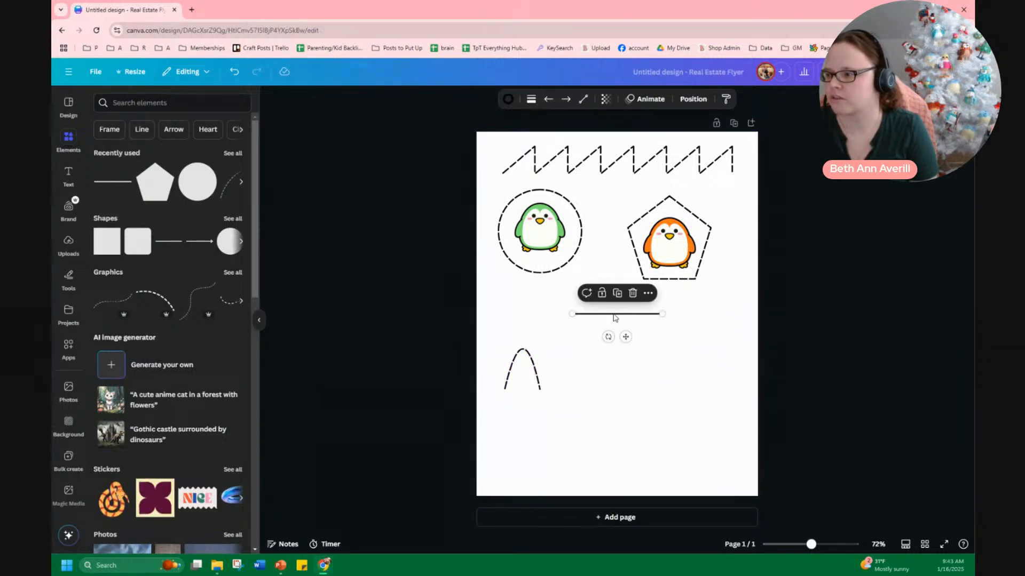
left_click_drag(611, 316, 532, 394)
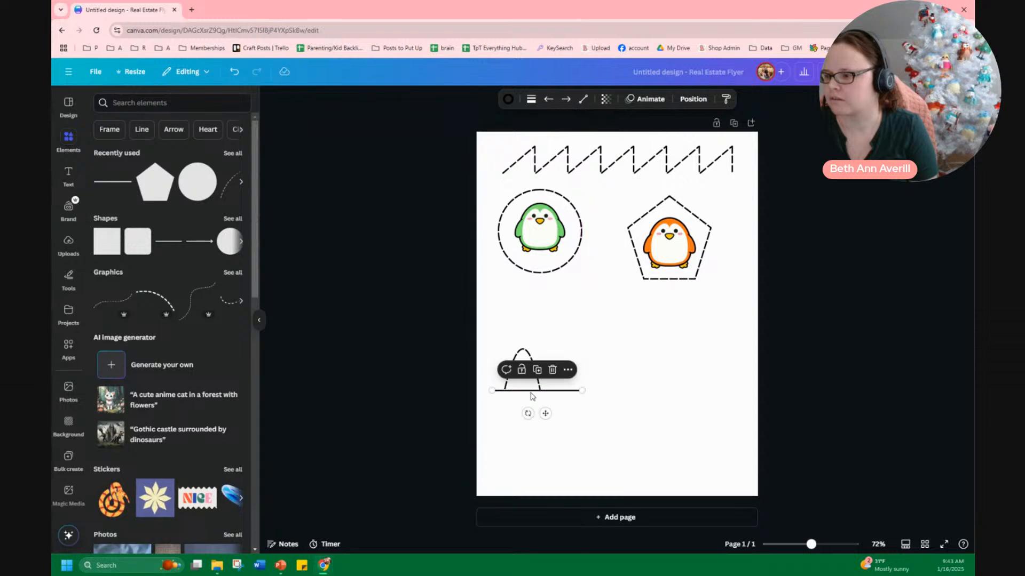
left_click(559, 441)
Level the arch's left end on the baseline, then delete the baseline line
scroll(559, 441, "up", 5)
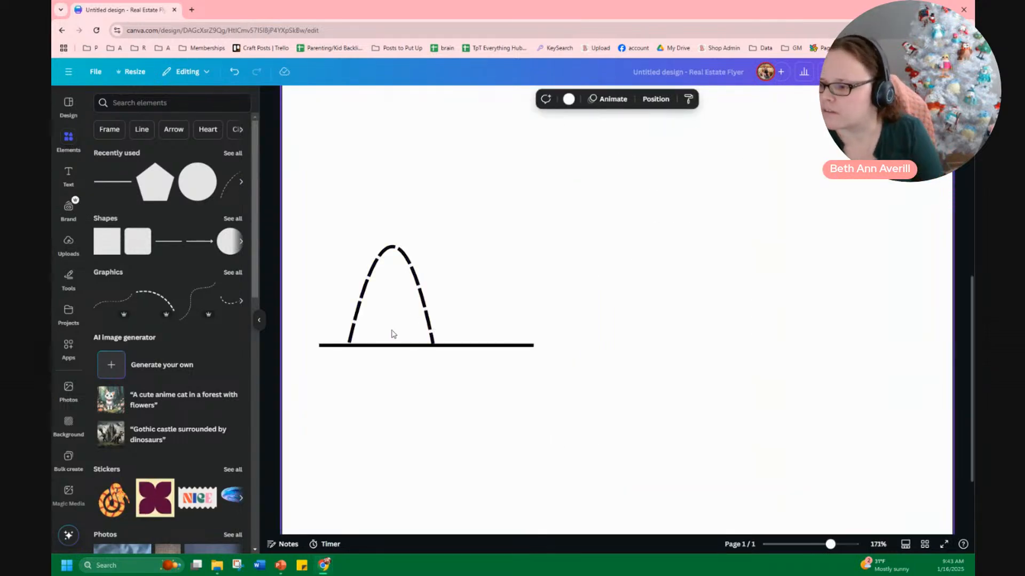
left_click(353, 332)
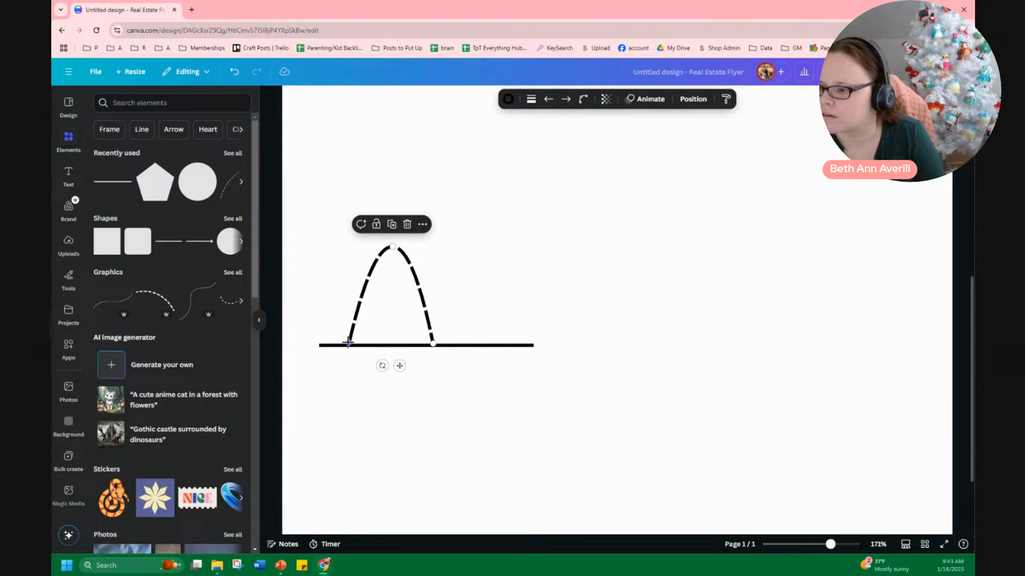
left_click_drag(349, 343, 349, 346)
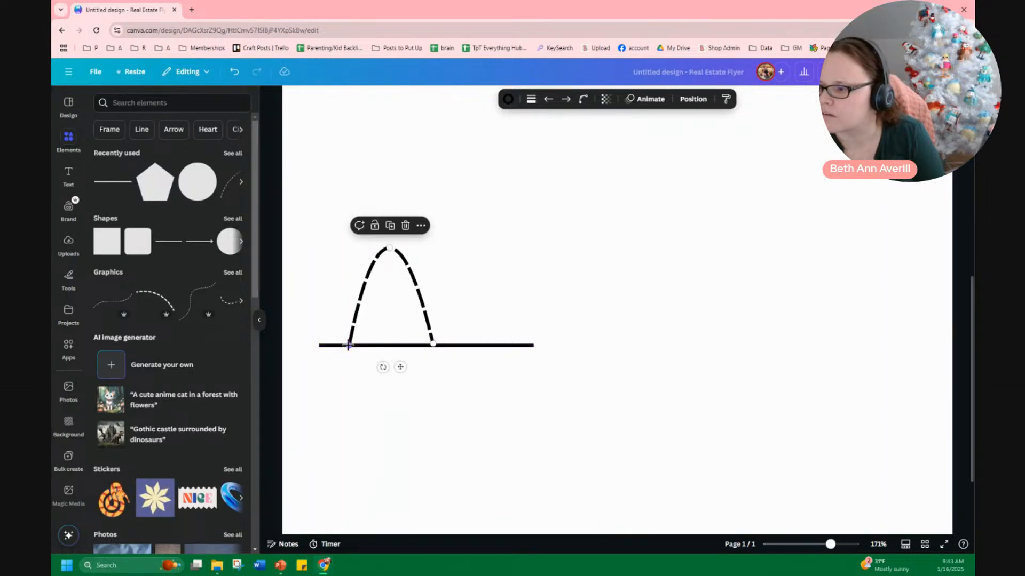
left_click(462, 346)
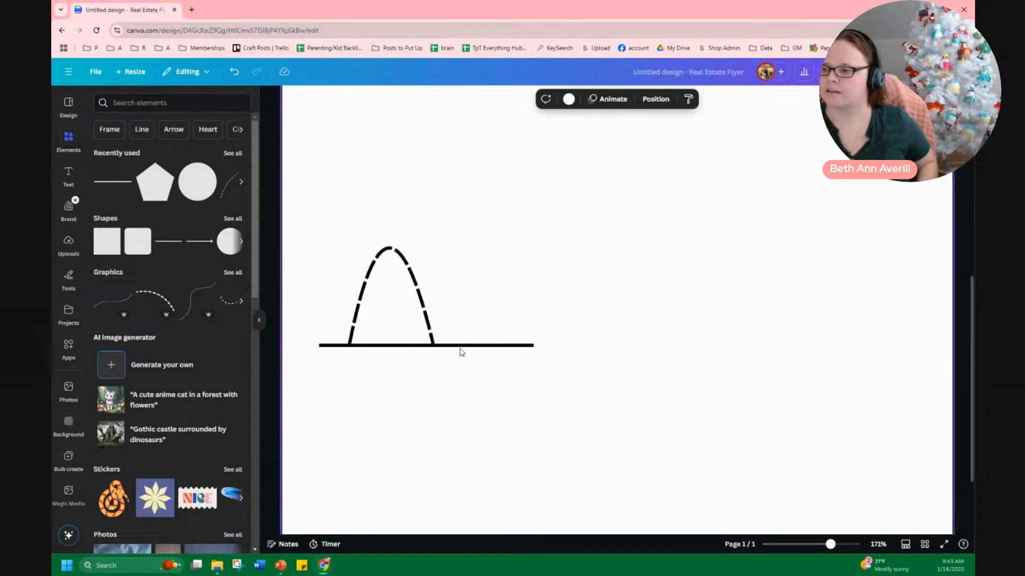
key("Delete")
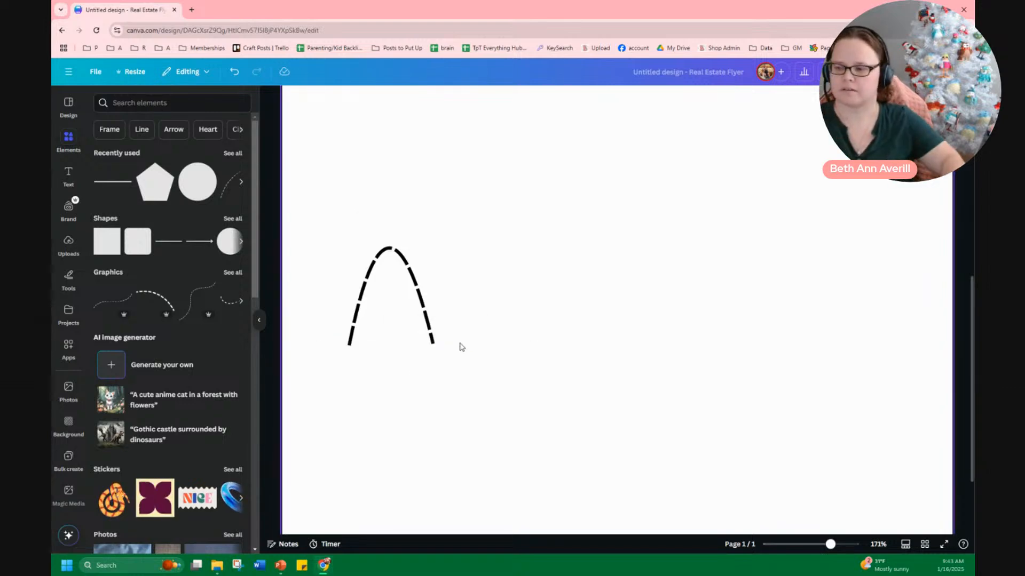
Adjust the arch's right endpoint so both ends sit level
left_click(412, 306)
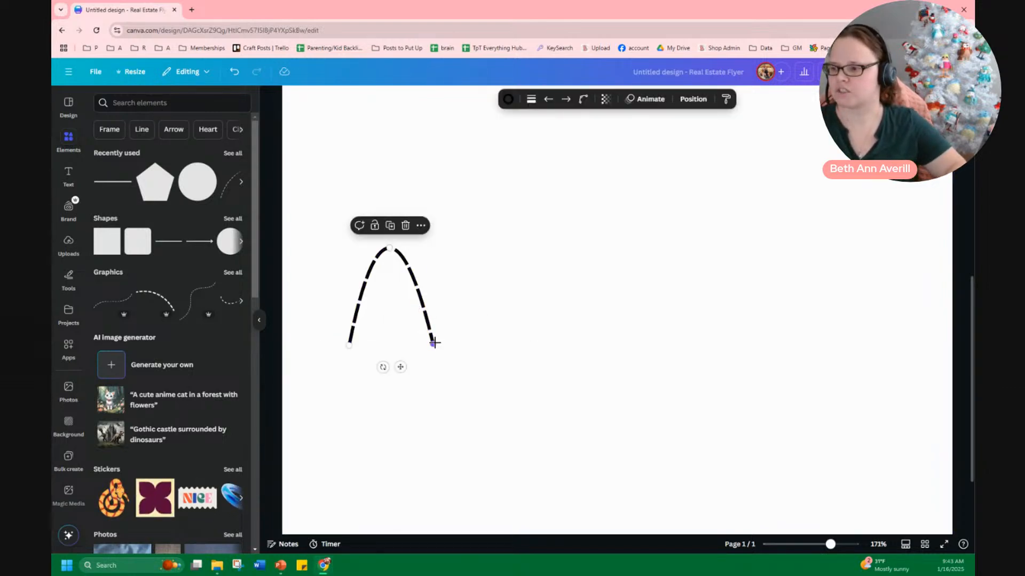
mouse_move(432, 344)
left_mouse_down()
mouse_move(420, 343)
mouse_move(553, 338)
mouse_move(362, 340)
mouse_move(388, 353)
mouse_move(376, 386)
mouse_move(393, 337)
mouse_move(424, 345)
mouse_move(393, 323)
mouse_move(408, 343)
mouse_move(371, 295)
mouse_move(408, 346)
mouse_move(416, 309)
mouse_move(458, 277)
mouse_move(441, 345)
left_mouse_up()
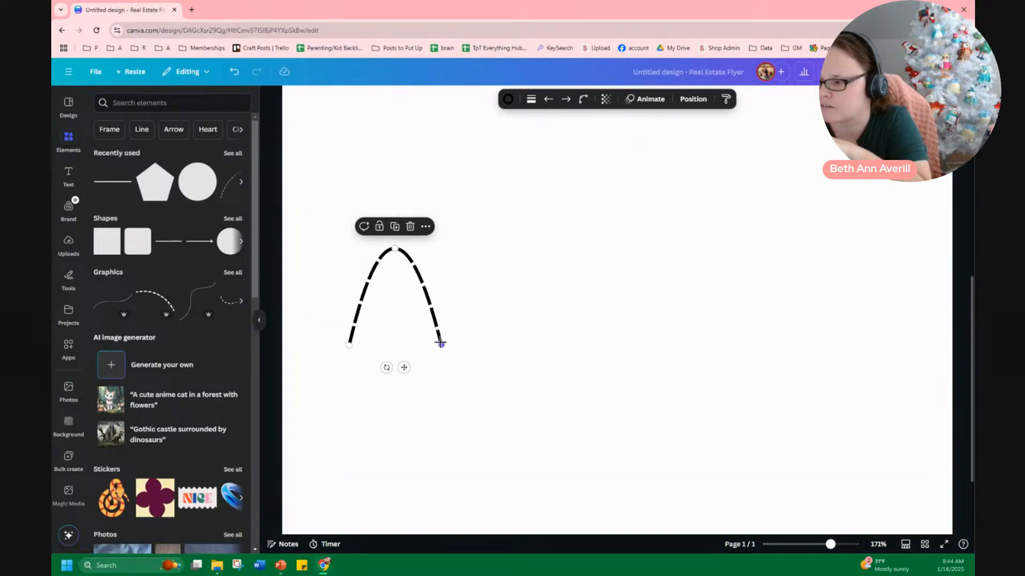
mouse_move(440, 344)
left_mouse_down()
mouse_move(411, 349)
mouse_move(557, 357)
mouse_move(352, 346)
mouse_move(450, 343)
mouse_move(424, 345)
left_mouse_up()
left_click(429, 364)
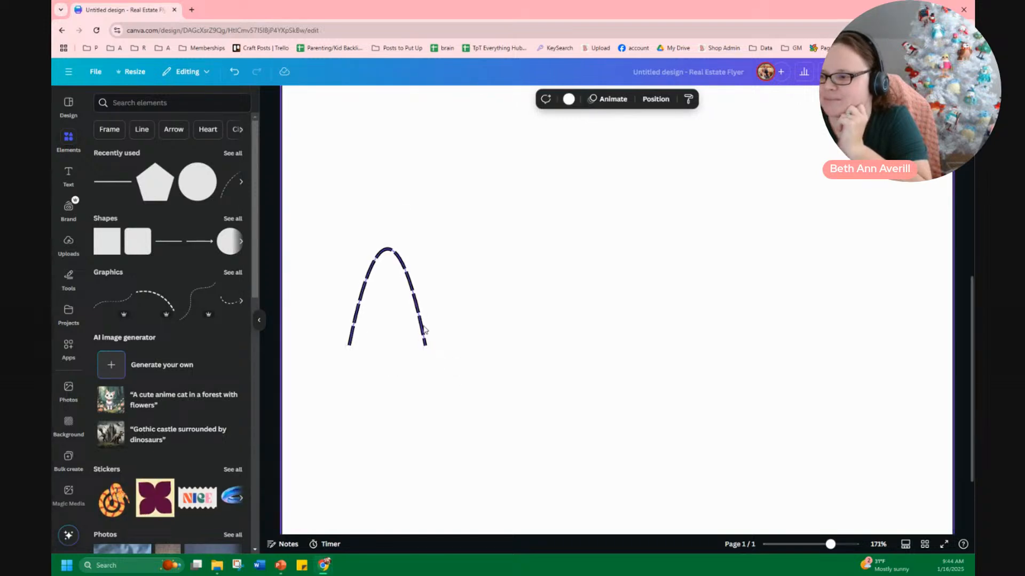
Duplicate the dashed arch twice and line the copies up side by side as a row of humps
left_click(423, 332)
key("ctrl+d")
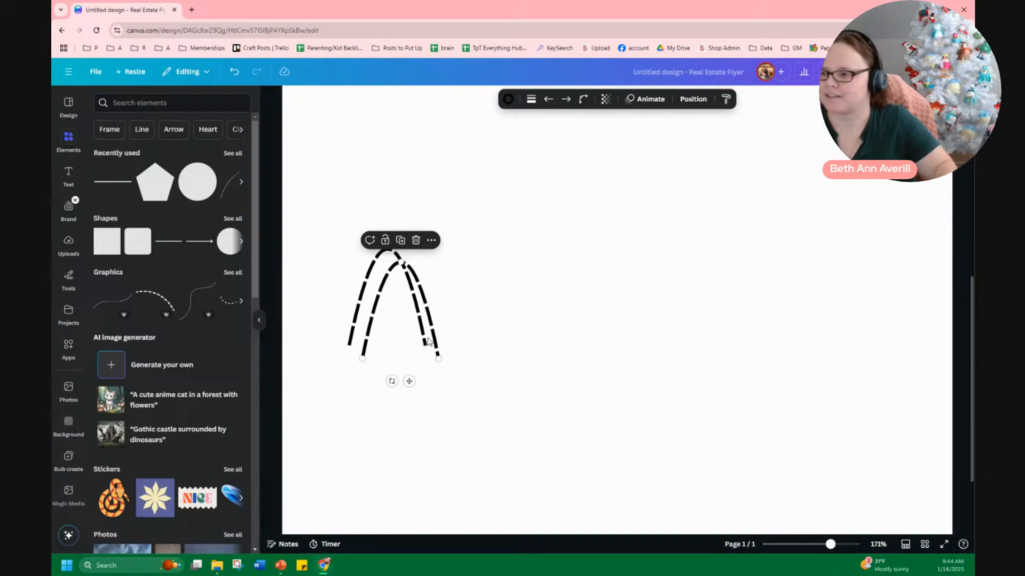
left_click_drag(433, 321, 499, 315)
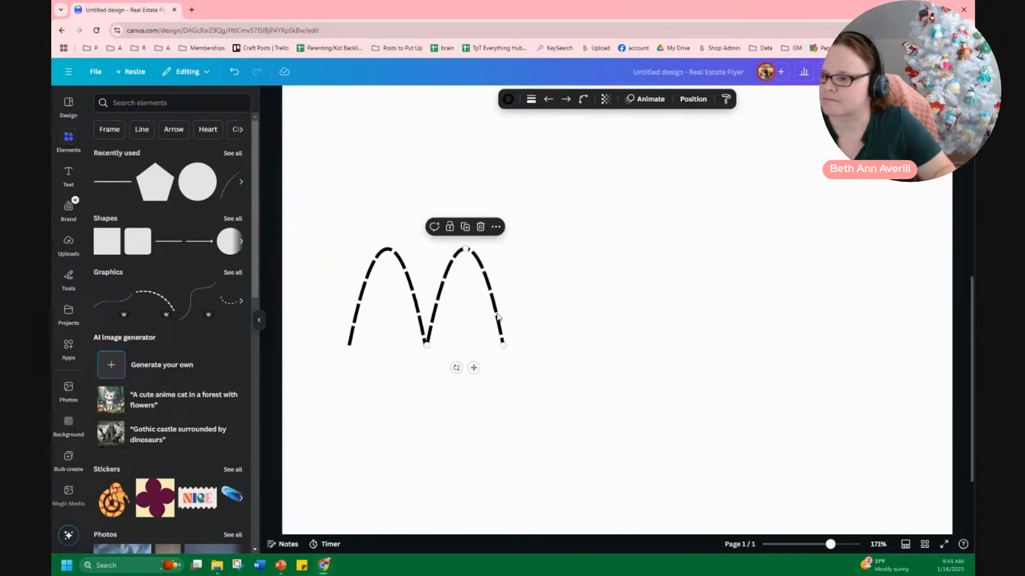
key("ctrl+d")
left_click(621, 382)
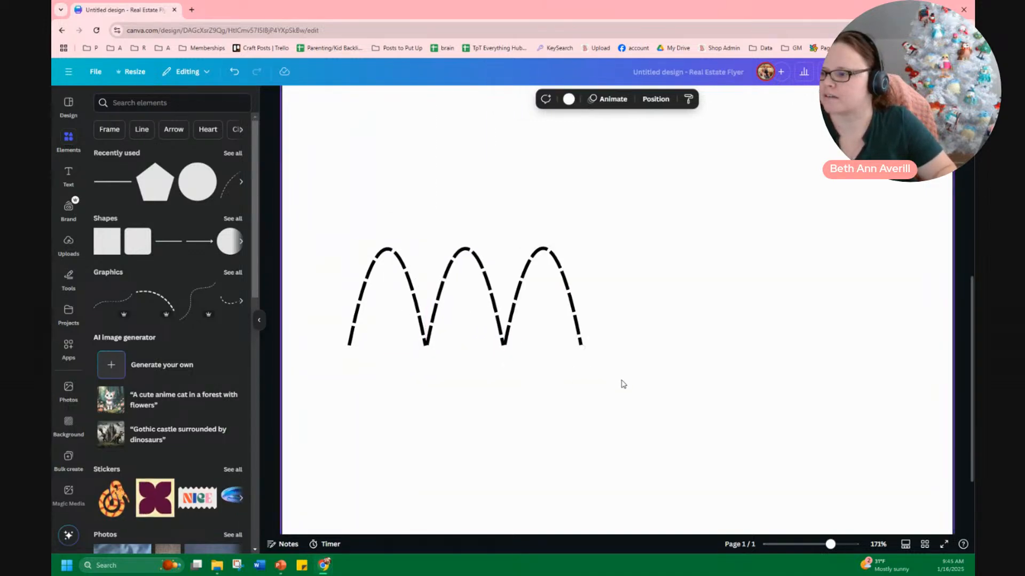
Group the three arches and move the group up below the dashed circle
left_click_drag(621, 382, 320, 207)
left_click(442, 226)
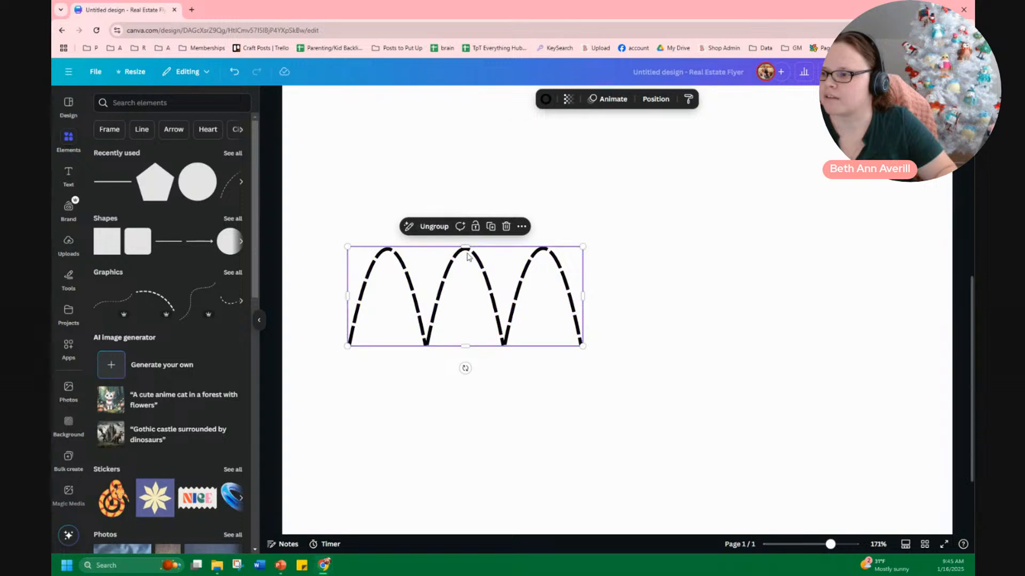
mouse_move(465, 247)
left_mouse_down()
mouse_move(459, 302)
mouse_move(466, 187)
mouse_move(466, 243)
left_mouse_up()
left_click(598, 401)
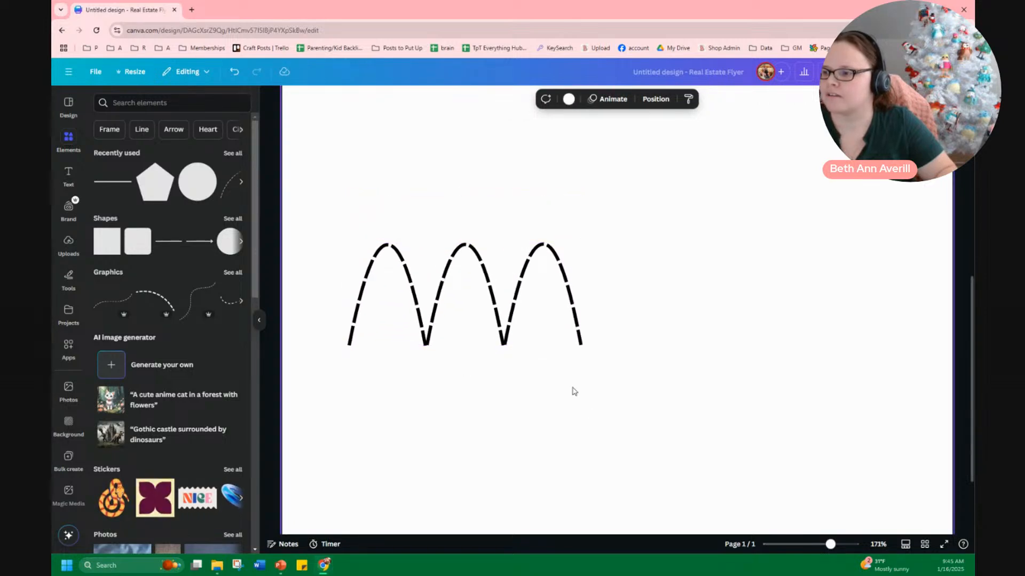
scroll(619, 384, "down", 5)
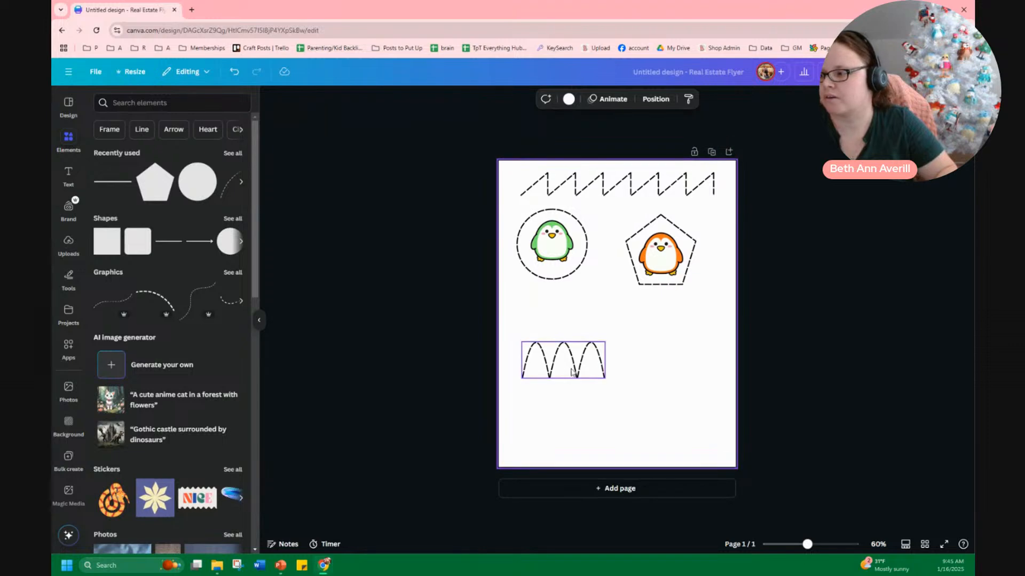
left_click_drag(573, 373, 568, 329)
left_click(596, 397)
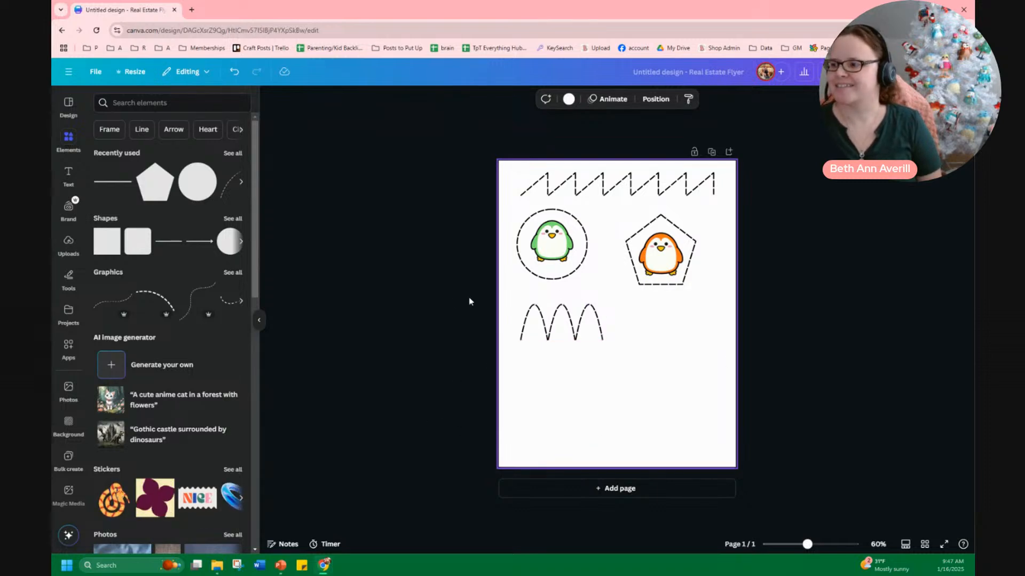
Switch to PowerPoint to view the finished tracing slides, then return to the browser
left_click(281, 566)
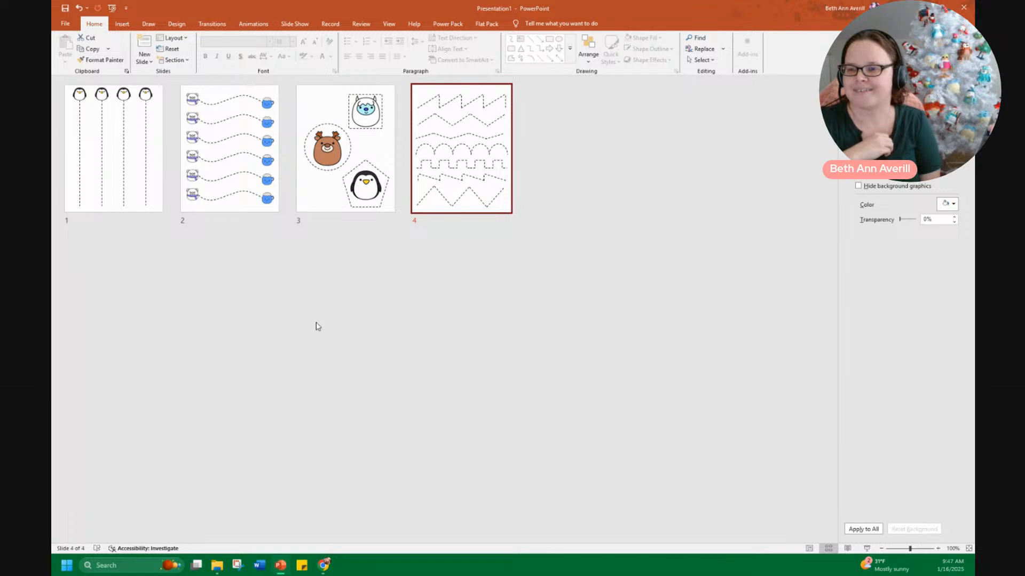
left_click(324, 565)
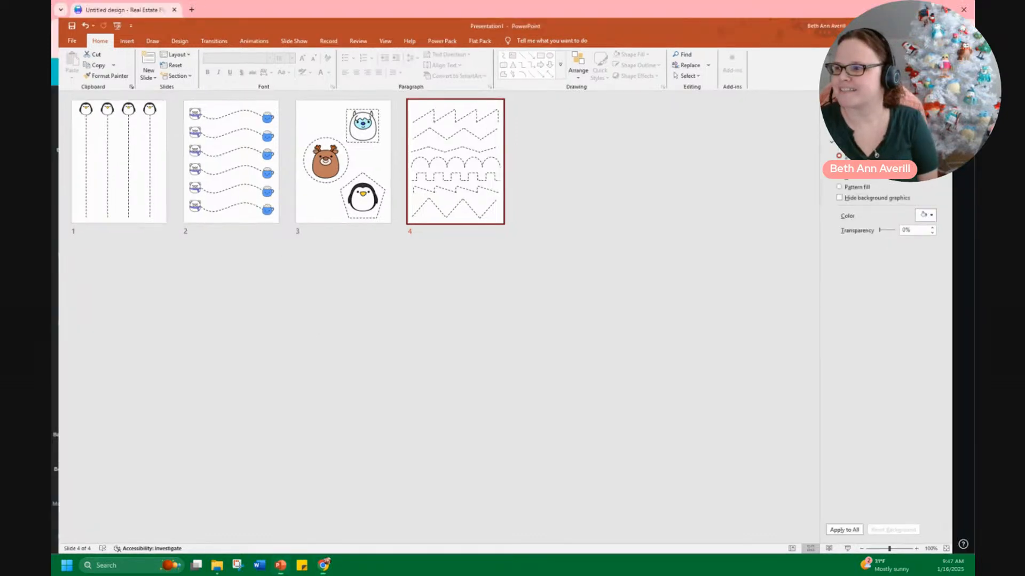
Open a new browser tab and go to teacherspayteachers.com
left_click(191, 10)
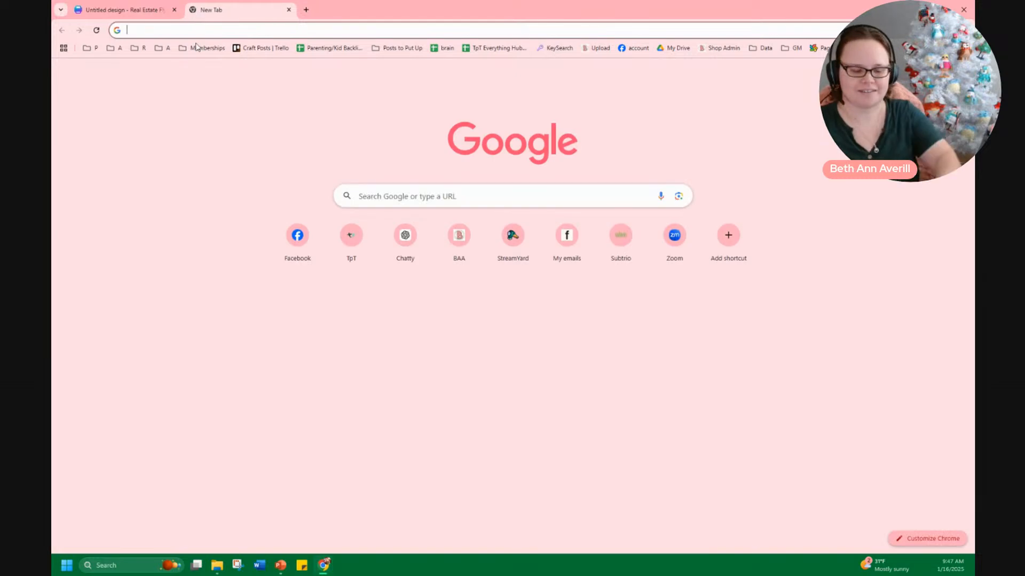
type("teacherspayteachers.com")
key("Return")
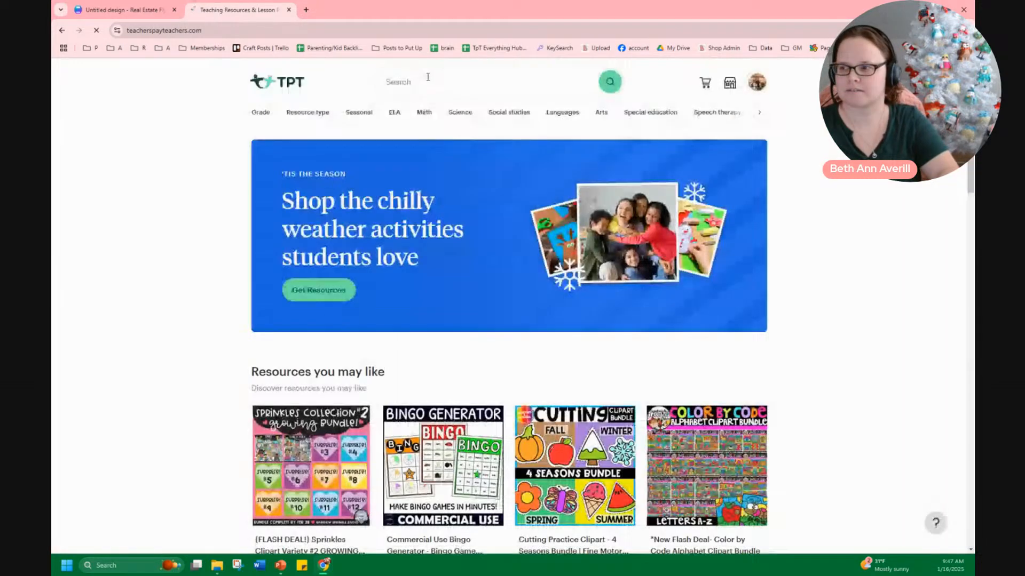
Search Teachers Pay Teachers for cutting winter resources
left_click(430, 81)
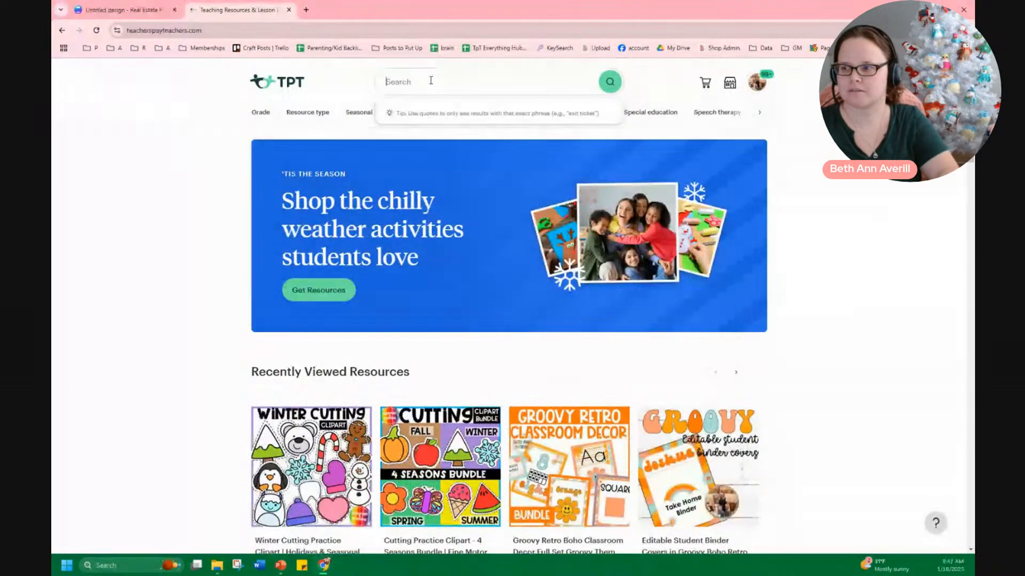
type("tracing lin")
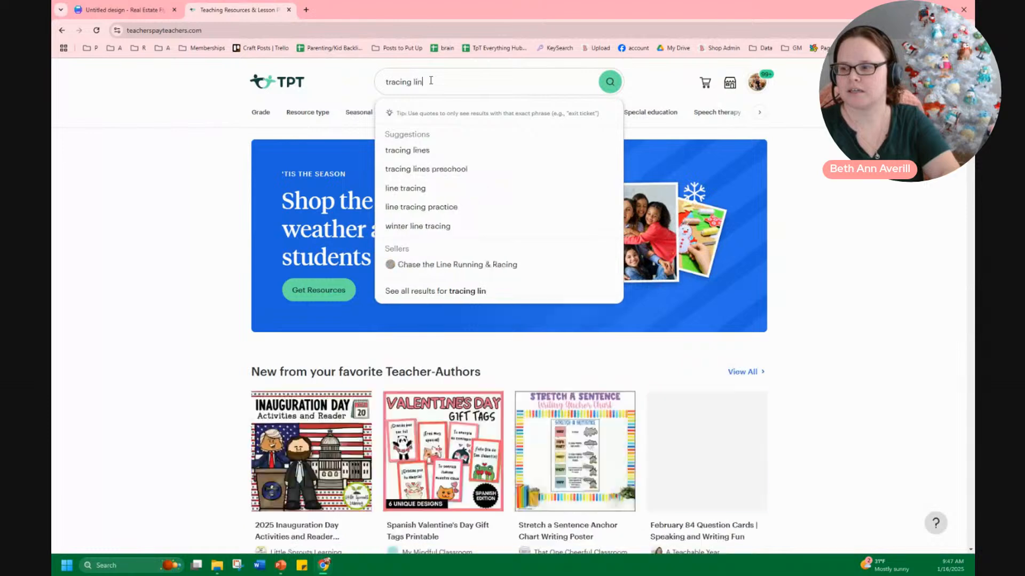
key("BackSpace")
key("BackSpace")
key("BackSpace")
key("BackSpace")
key("BackSpace")
key("BackSpace")
key("BackSpace")
key("BackSpace")
key("BackSpace")
key("BackSpace")
key("BackSpace")
type("cutting")
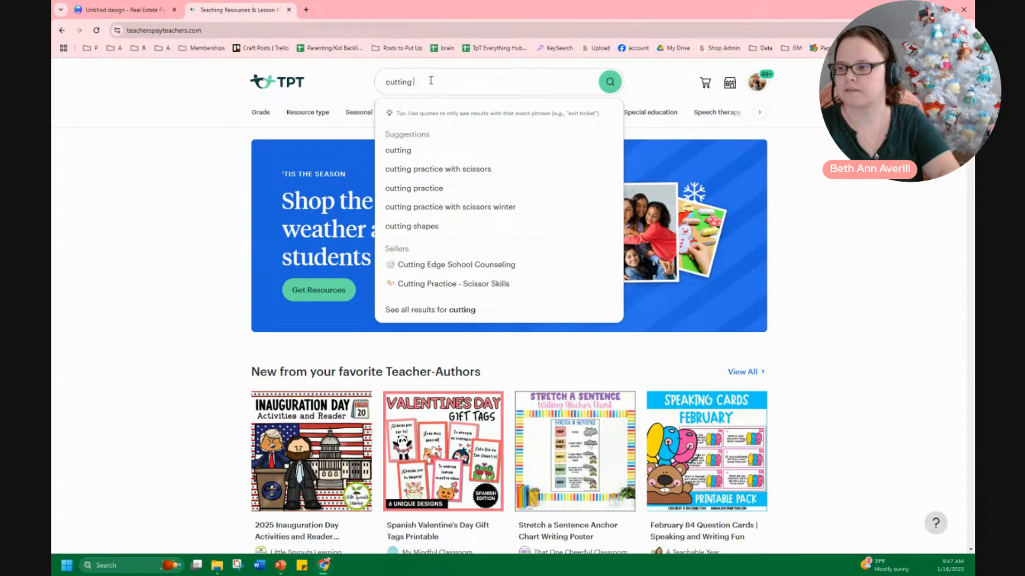
type(" winter")
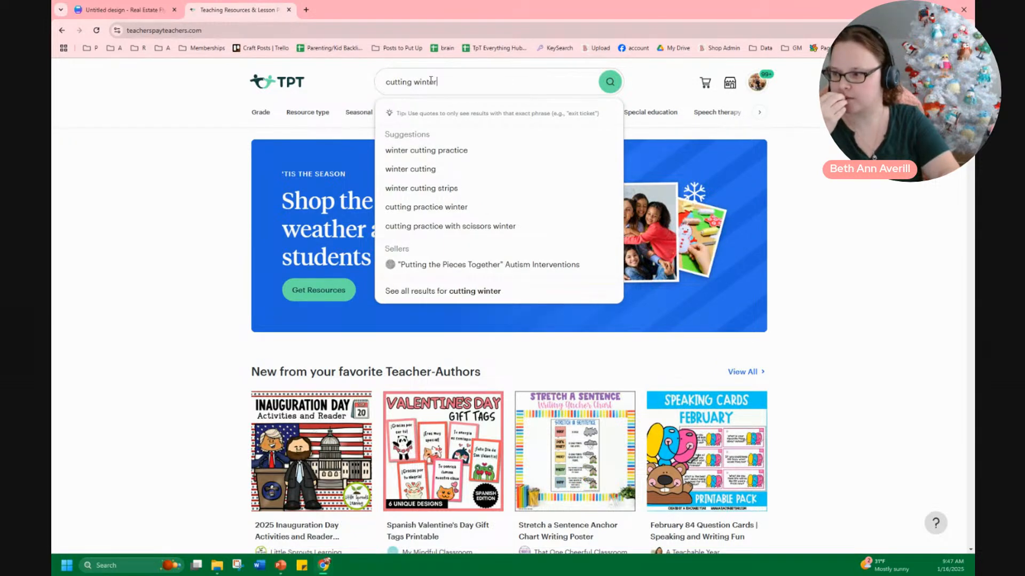
Return to the Canva design, add a square shape, and stretch it into a wide rectangle across the bottom of the page
left_click(150, 11)
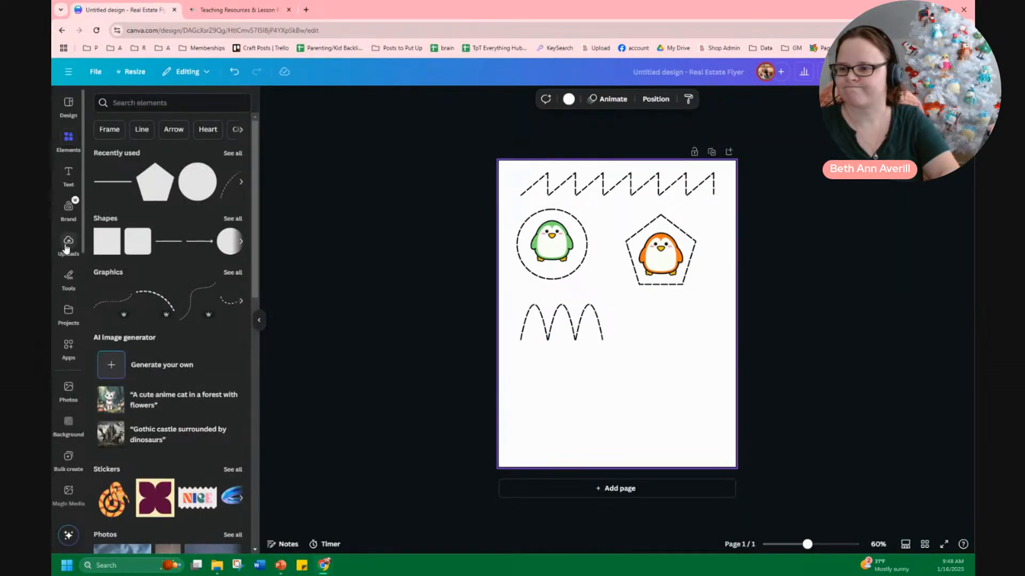
left_click(109, 235)
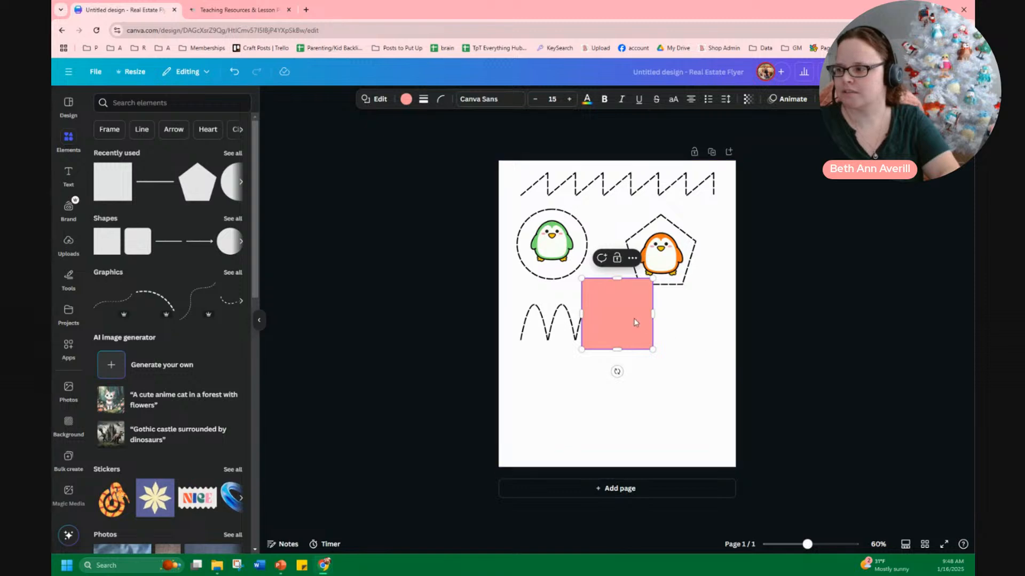
left_click_drag(622, 327, 741, 390)
mouse_move(501, 395)
left_mouse_down()
mouse_move(489, 395)
mouse_move(506, 395)
left_mouse_up()
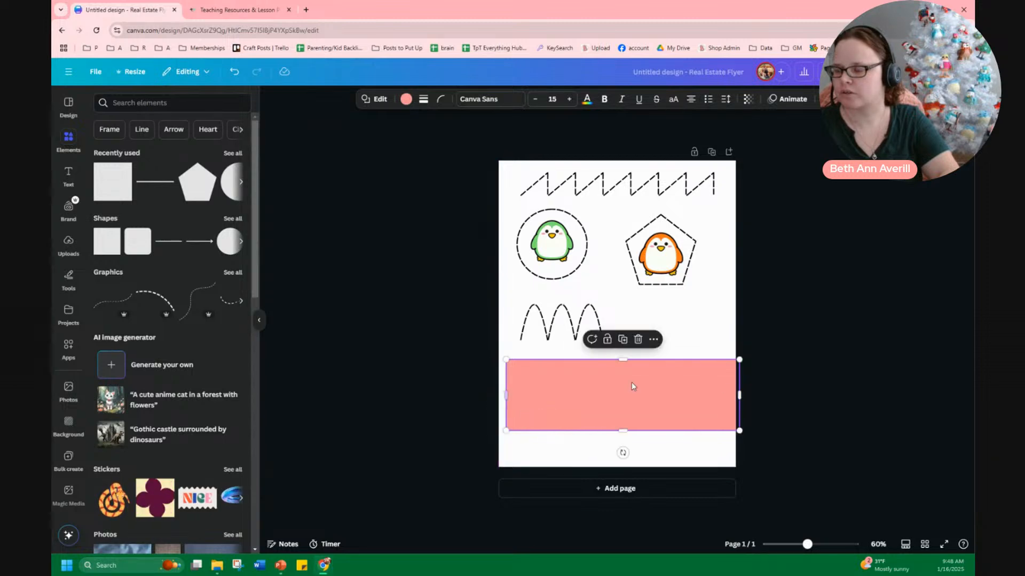
left_click_drag(738, 394, 719, 395)
Add a second page to the design and search the elements for table
left_click(620, 488)
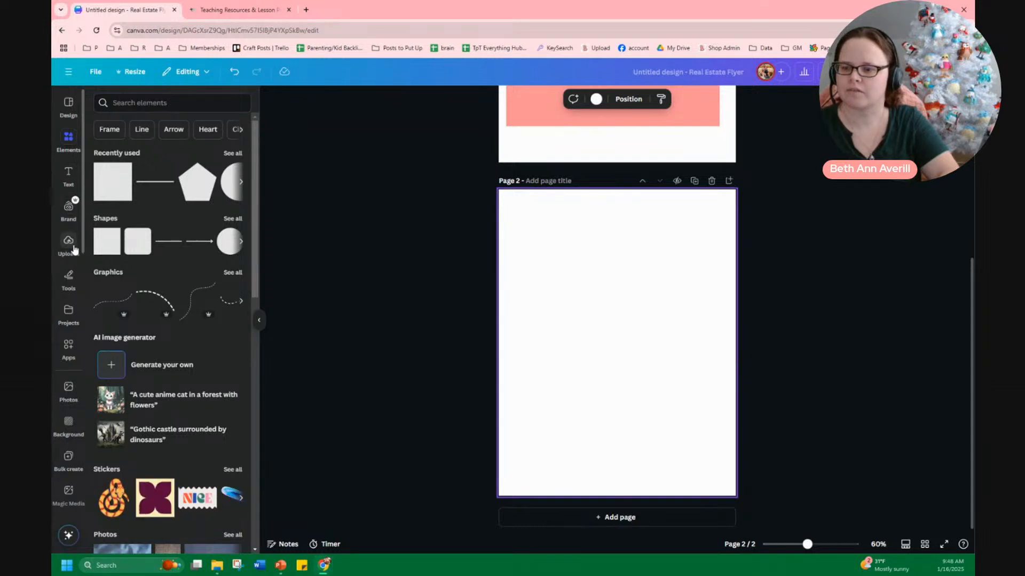
left_click(132, 103)
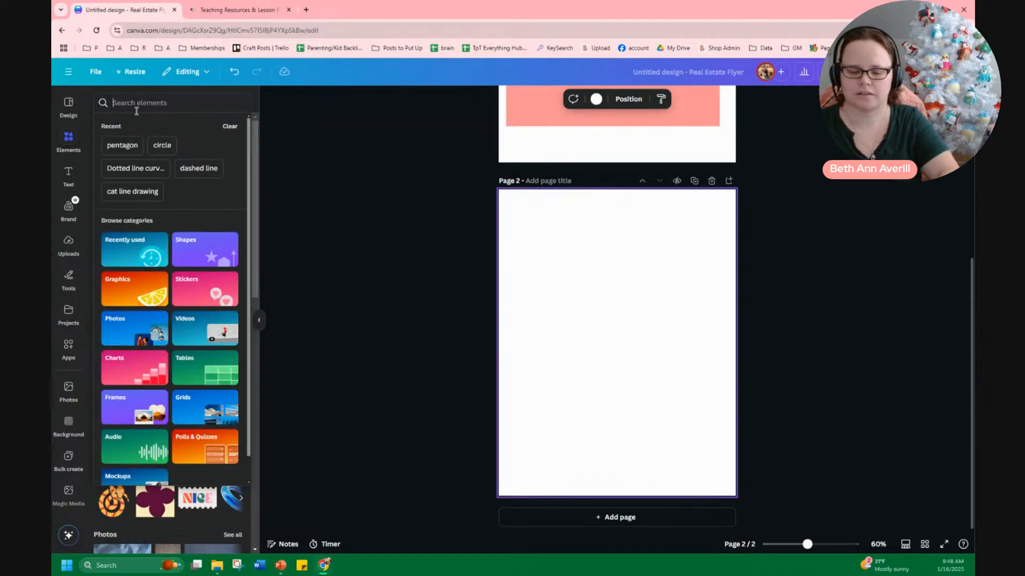
type("tables")
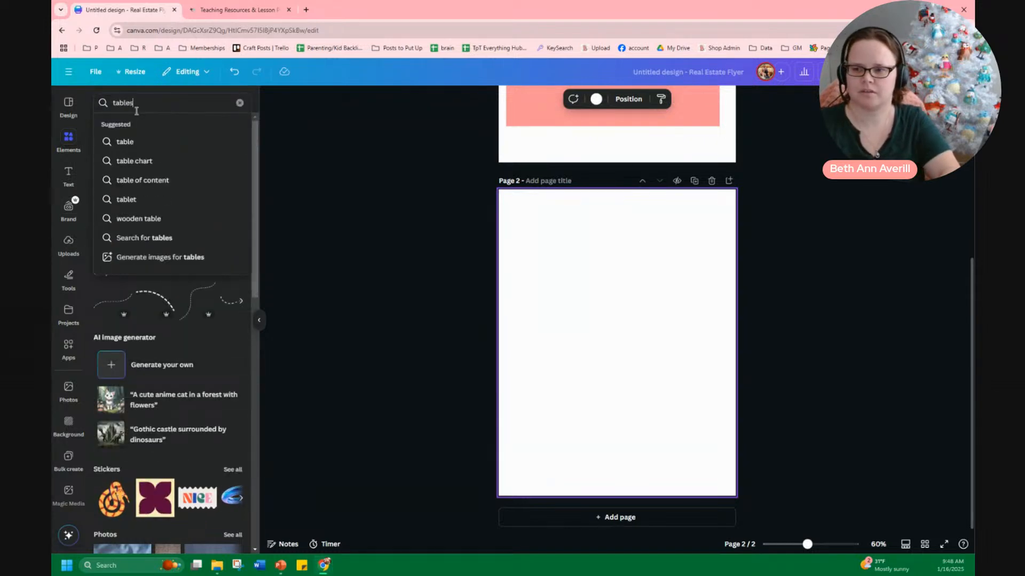
left_click(354, 332)
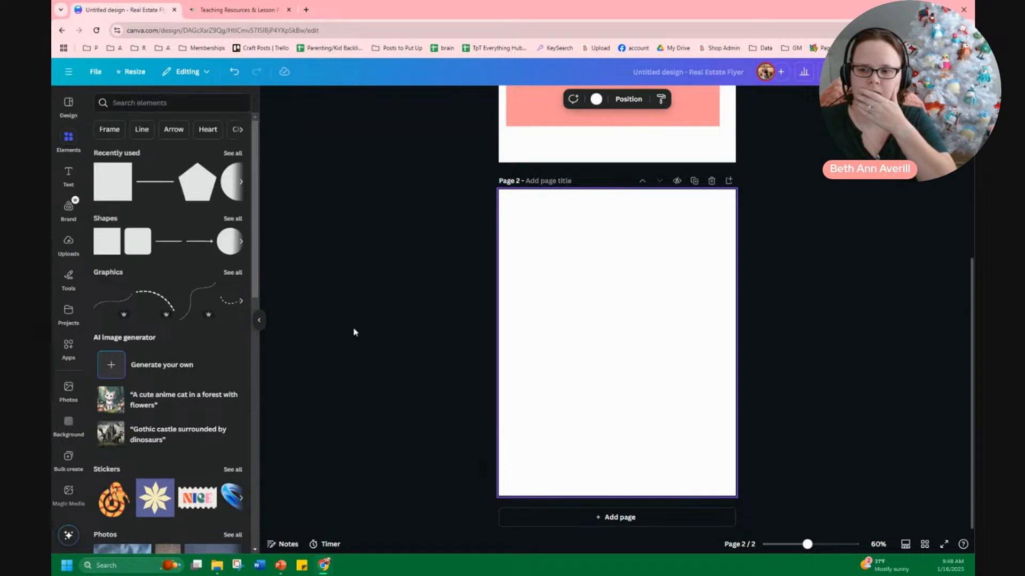
key("t")
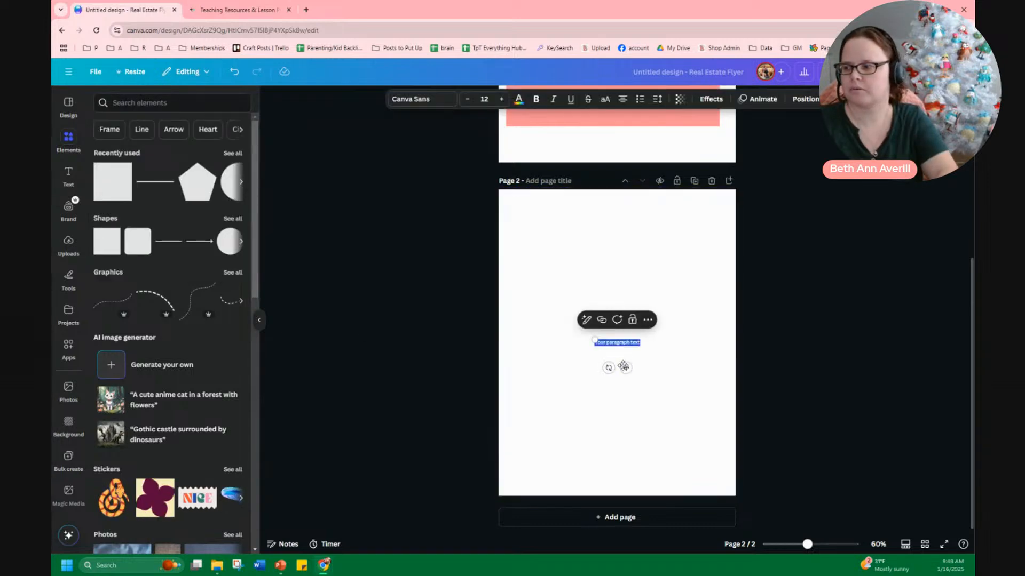
left_click_drag(626, 368, 400, 355)
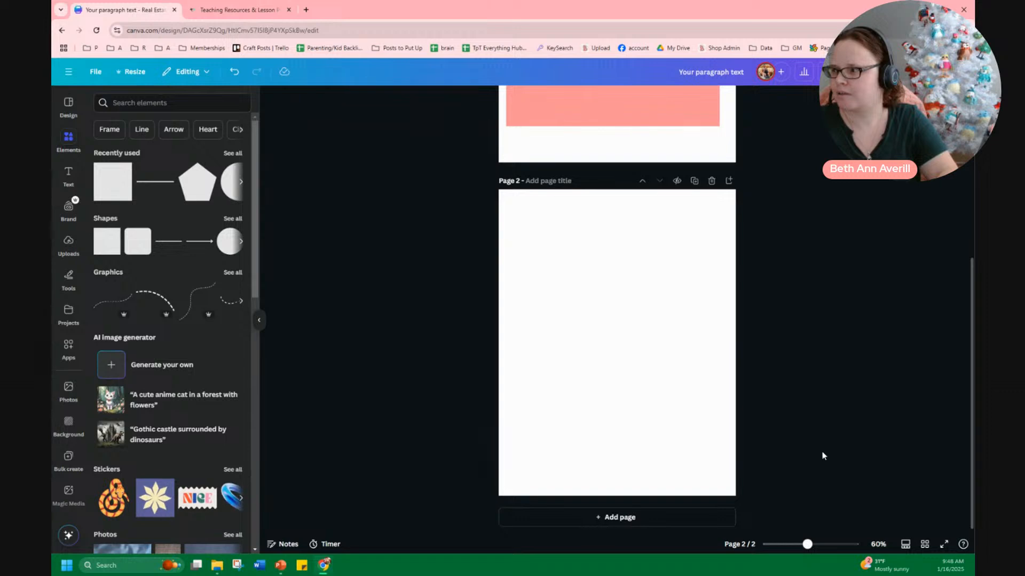
right_click(598, 308)
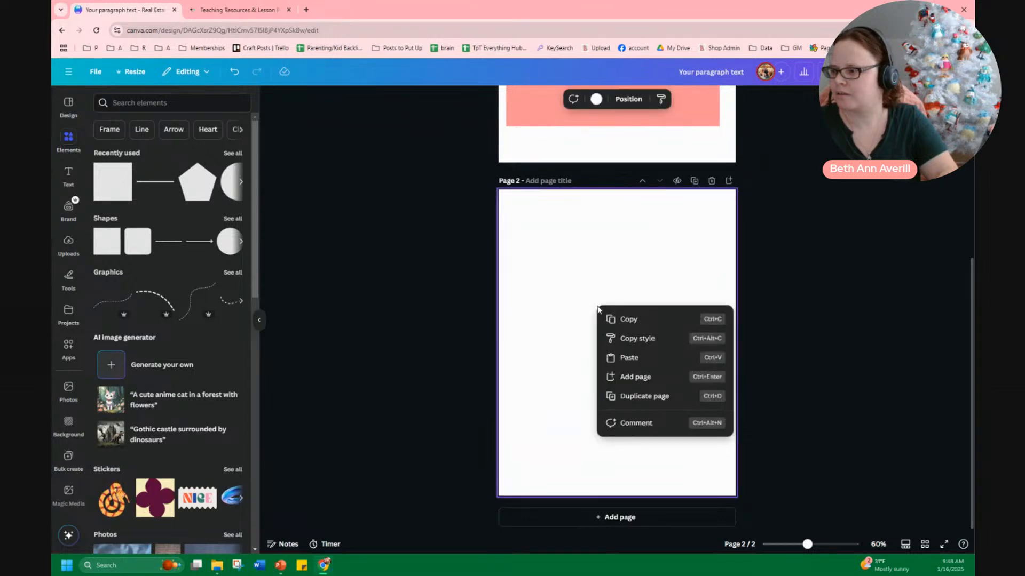
key("Escape")
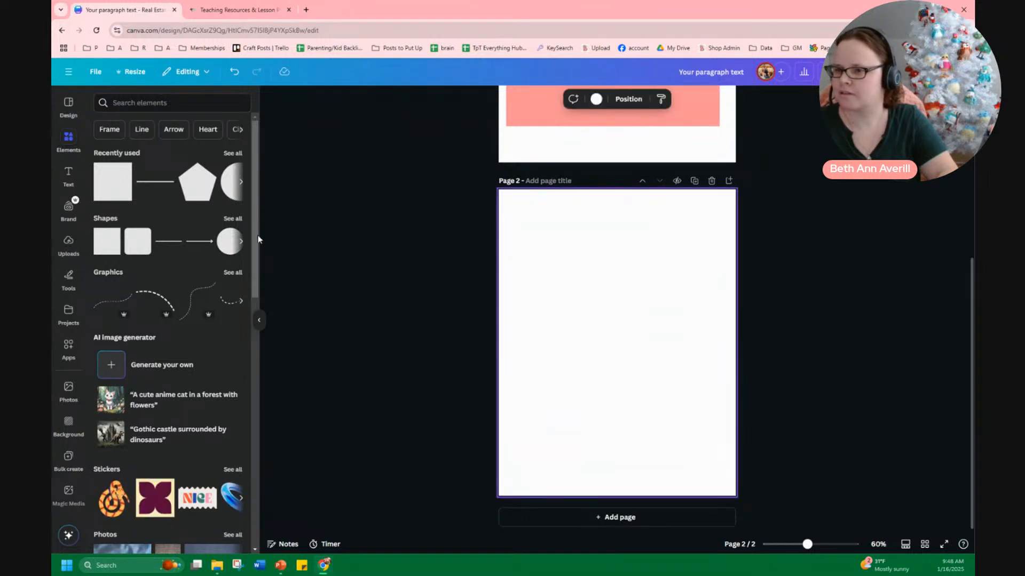
Search the elements for table chart
left_click(127, 104)
type("tab")
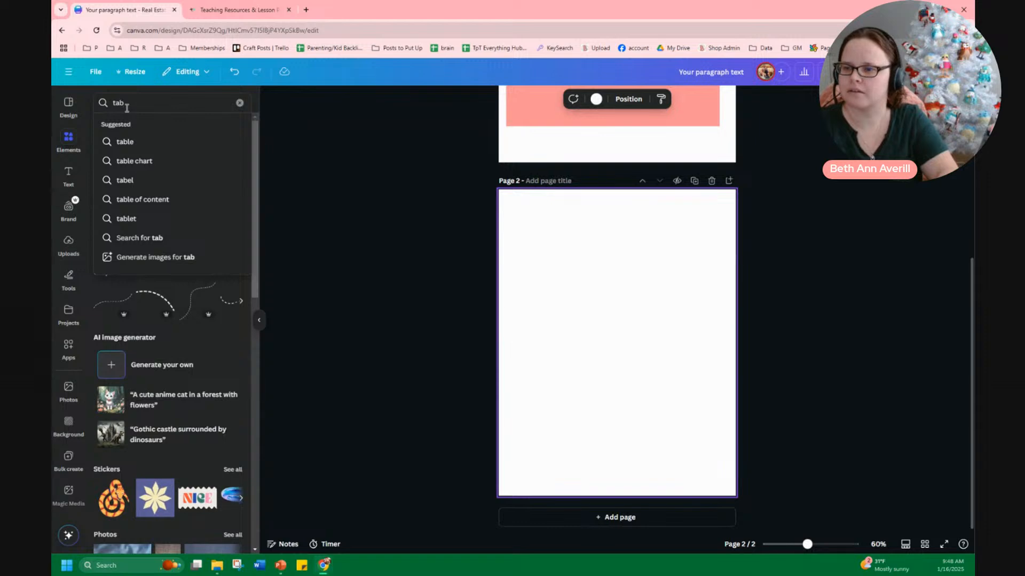
type("le")
left_click(136, 160)
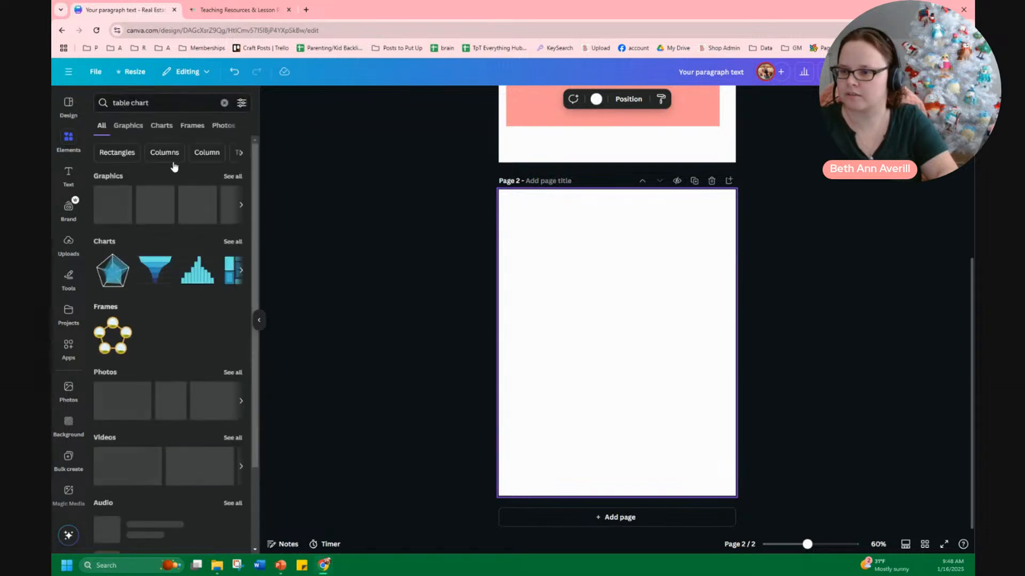
Insert a table-style graphic onto page 2, then select and delete it
left_click(122, 214)
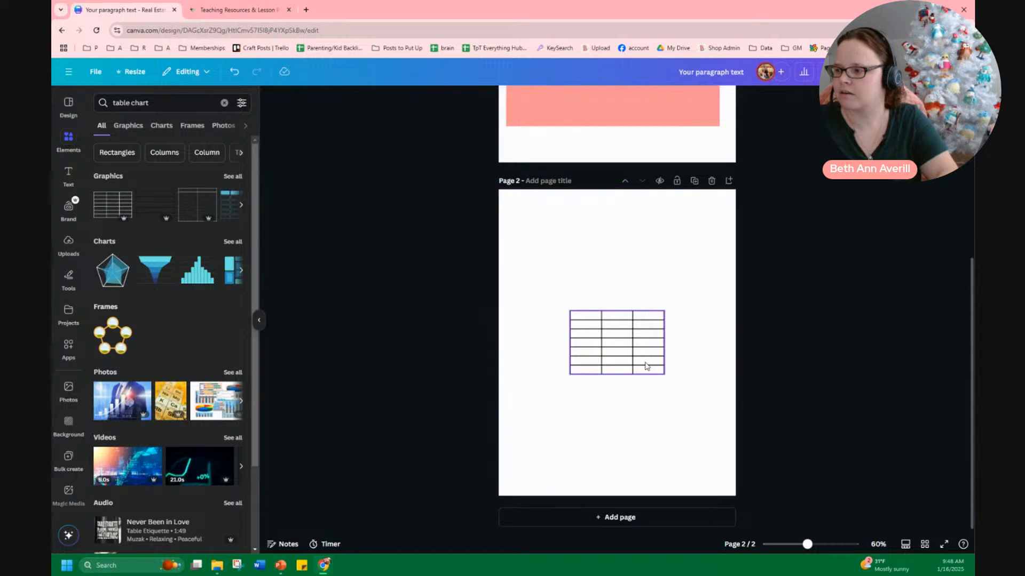
left_click(682, 335)
left_click(626, 354)
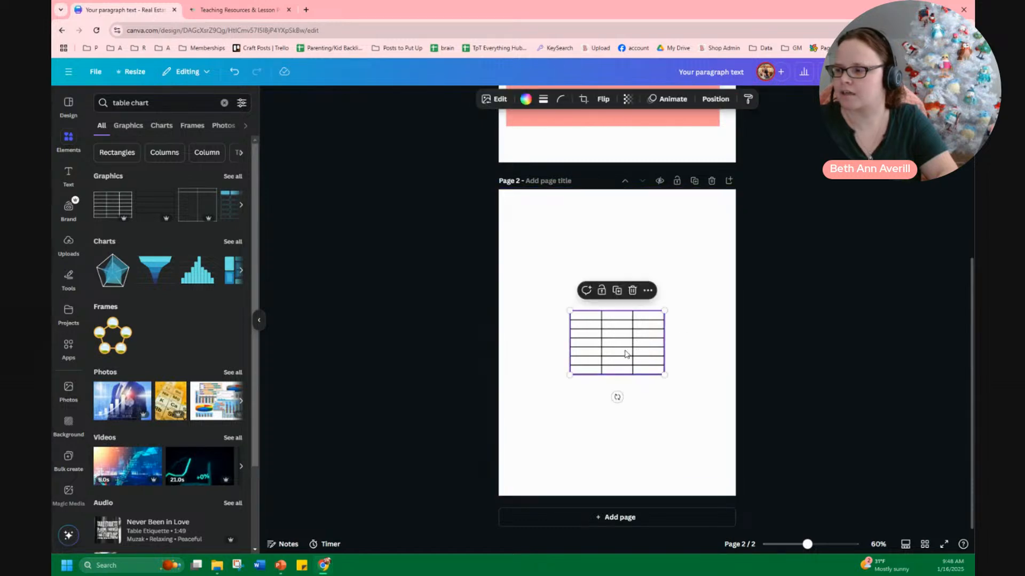
key("Delete")
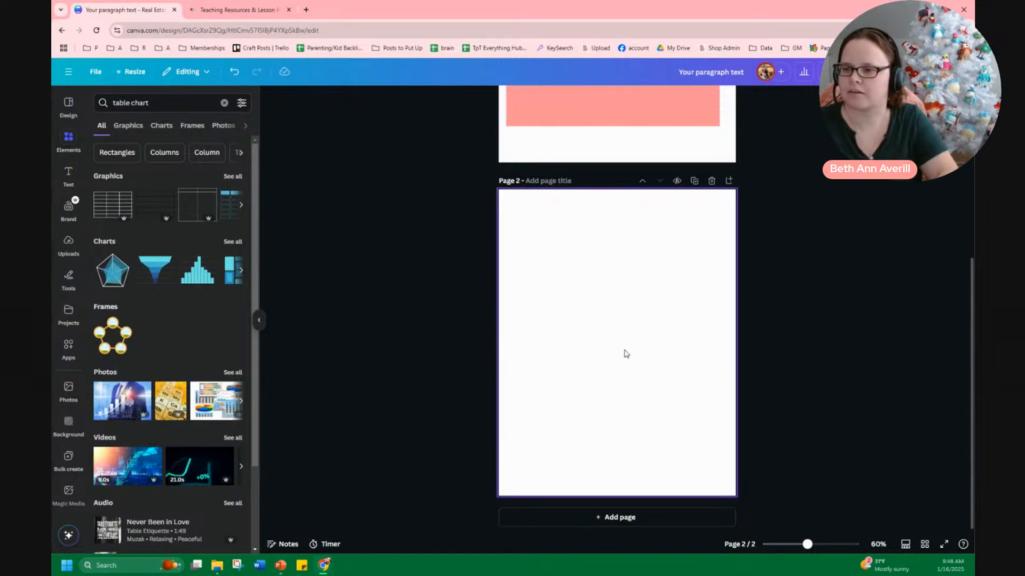
Browse the Graphics, Charts and Photos results for table chart and chart, then clear the search
left_click(142, 132)
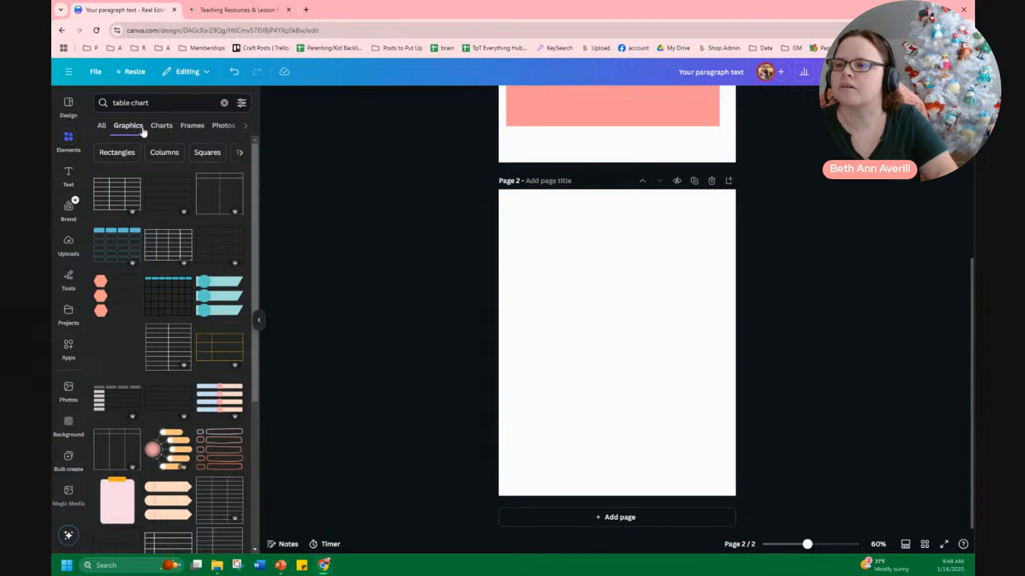
left_click(162, 128)
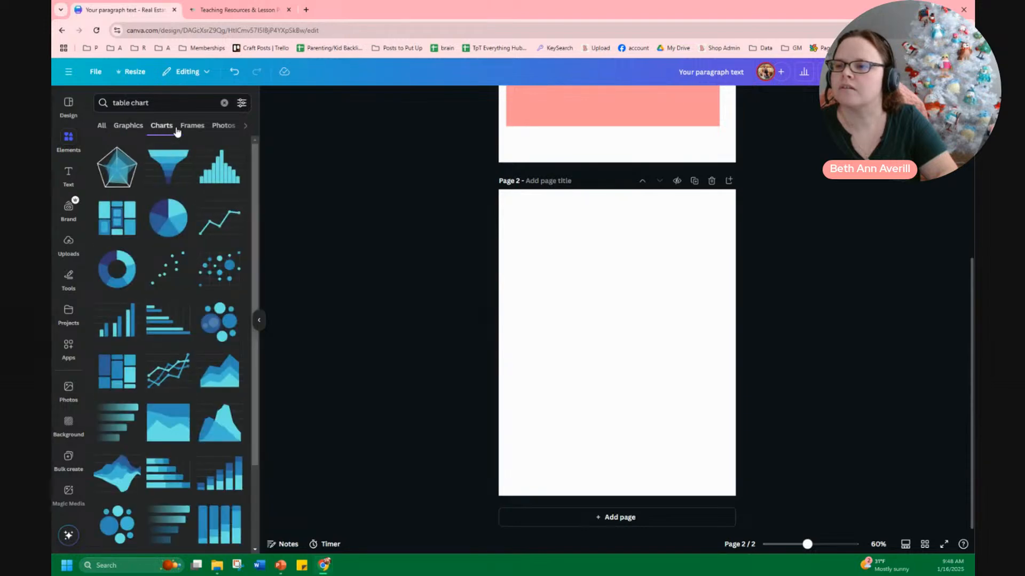
left_click(201, 128)
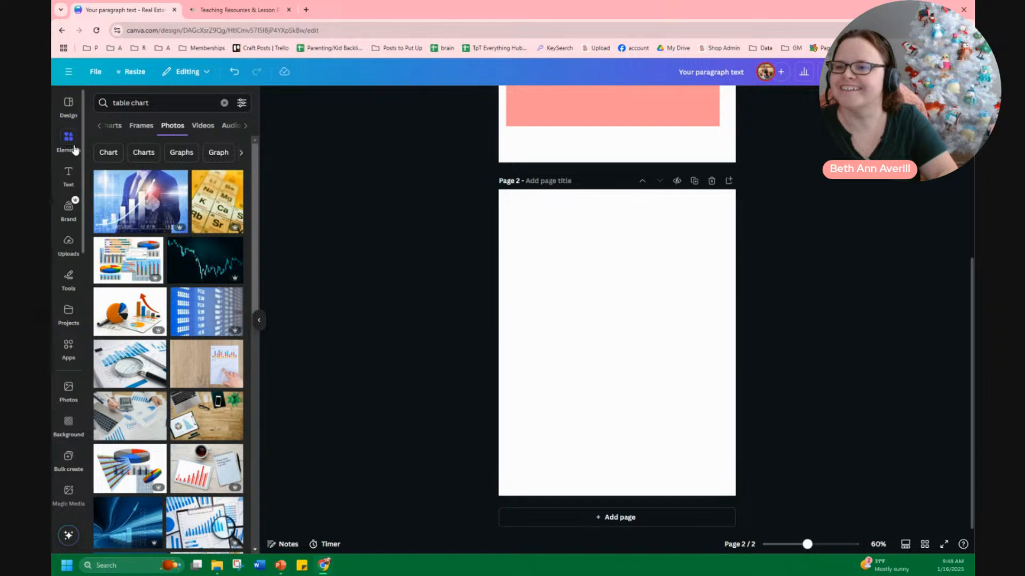
left_click(109, 153)
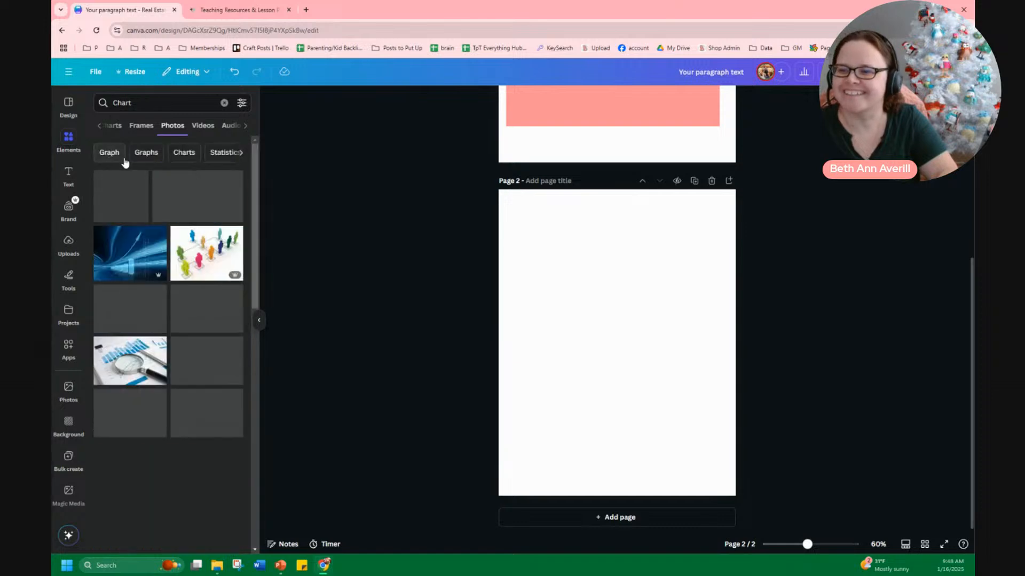
left_click(101, 126)
left_click(161, 126)
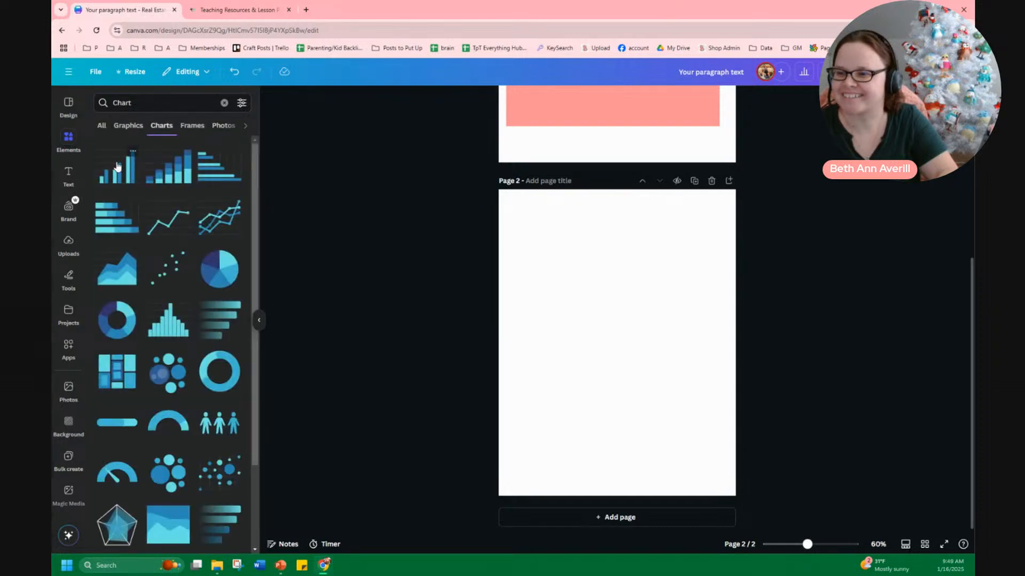
left_click(101, 127)
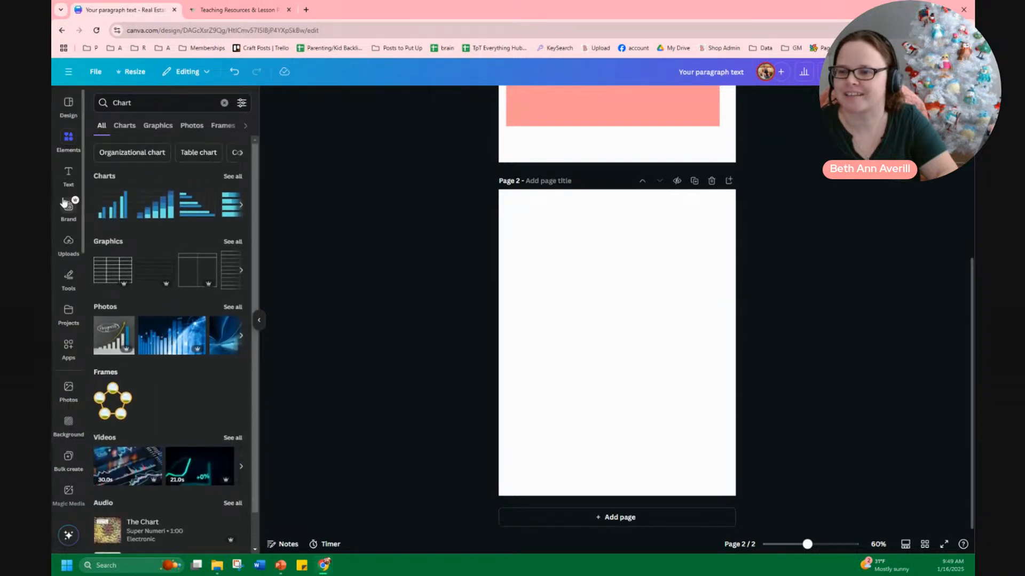
left_click(73, 109)
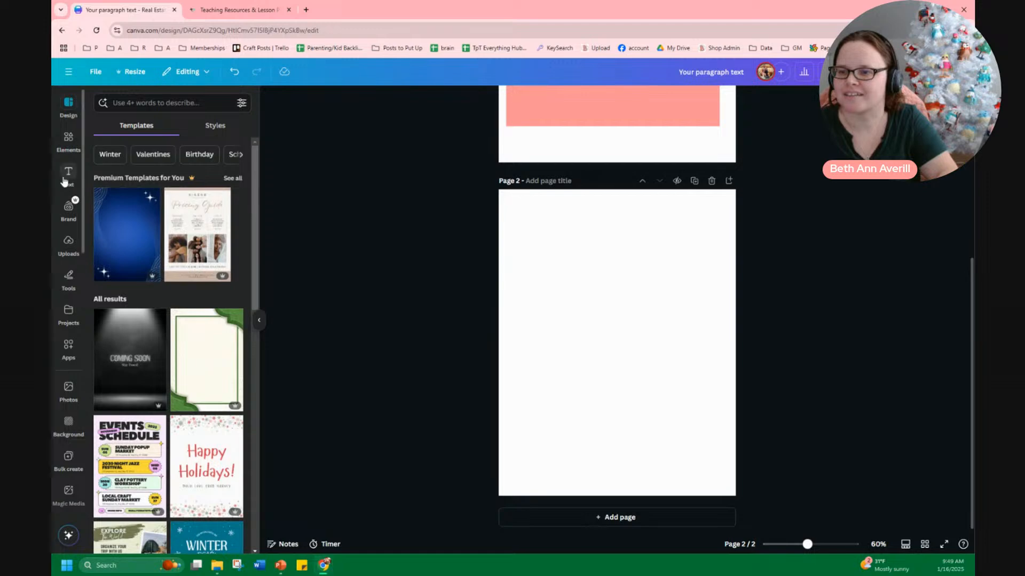
left_click(69, 140)
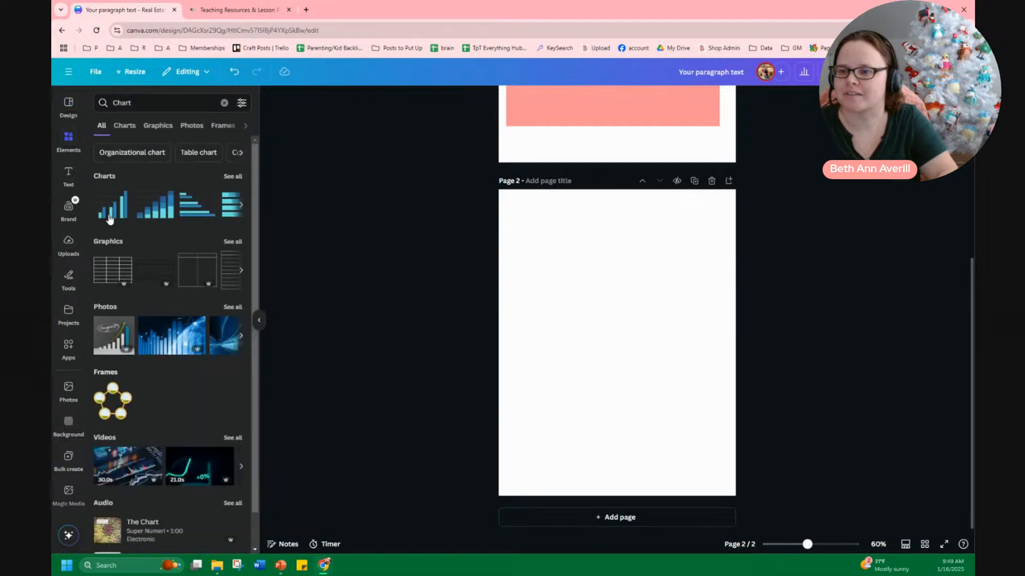
left_click(224, 103)
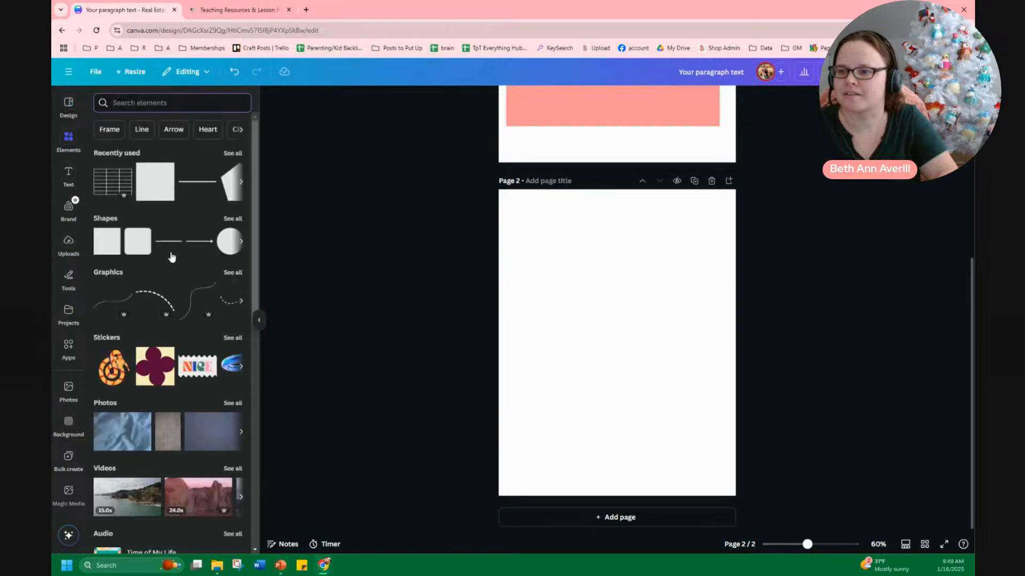
Insert a plain black three-column table from the Tables collection onto page 2
scroll(172, 259, "down", 3)
scroll(171, 258, "down", 6)
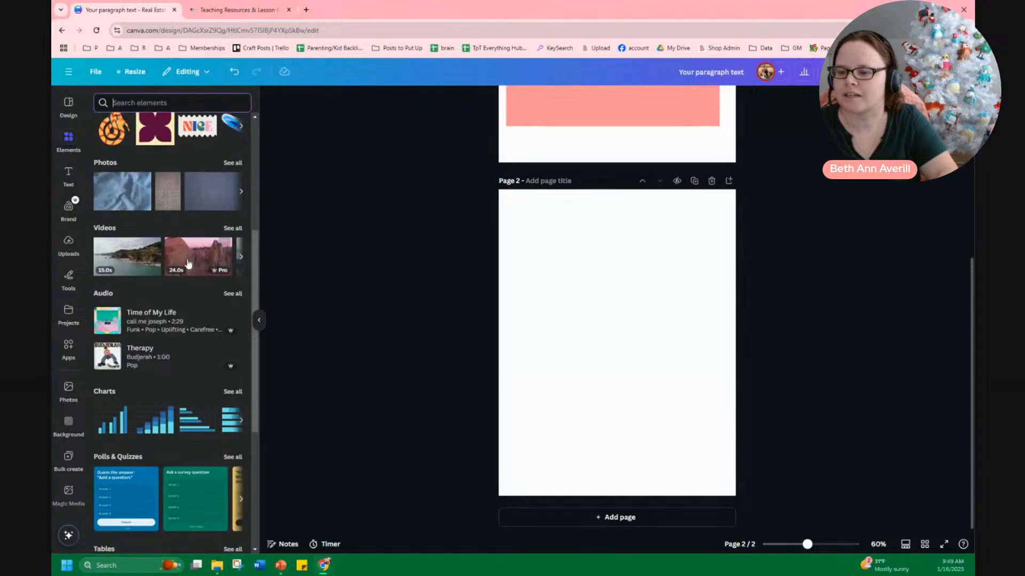
scroll(162, 373, "down", 1)
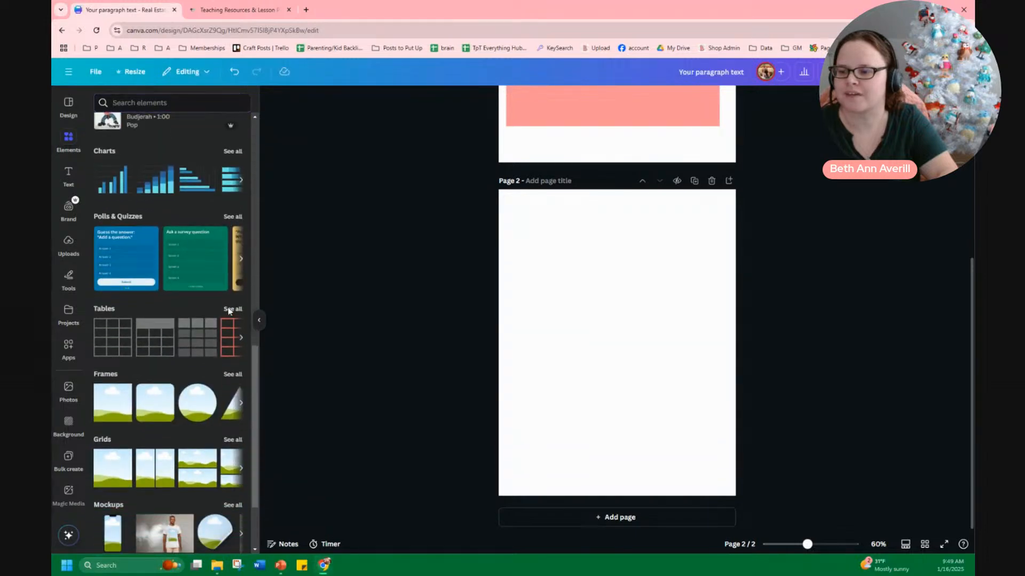
left_click(231, 307)
left_click(126, 157)
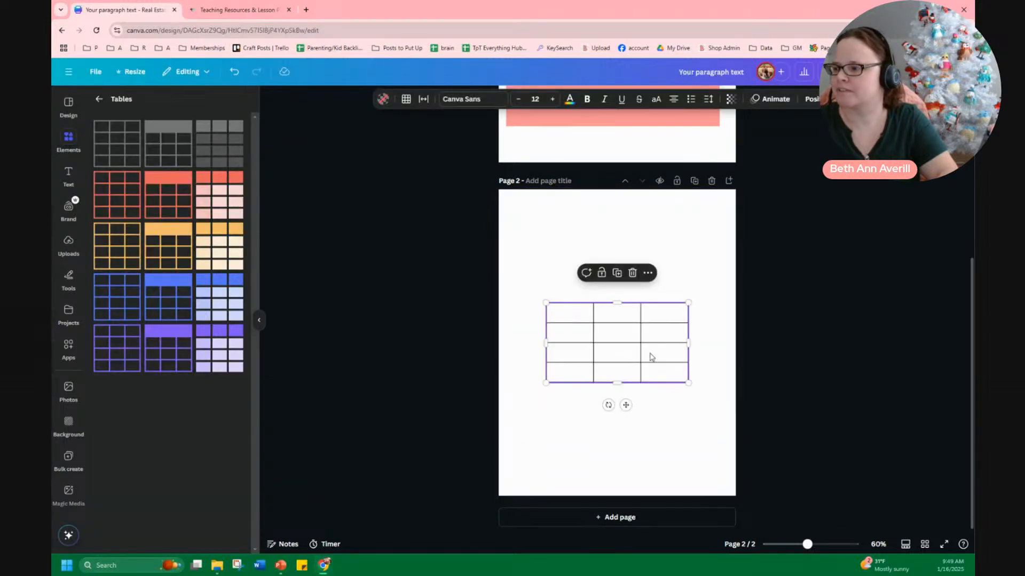
Merge the cells of the table's third column
left_click(664, 293)
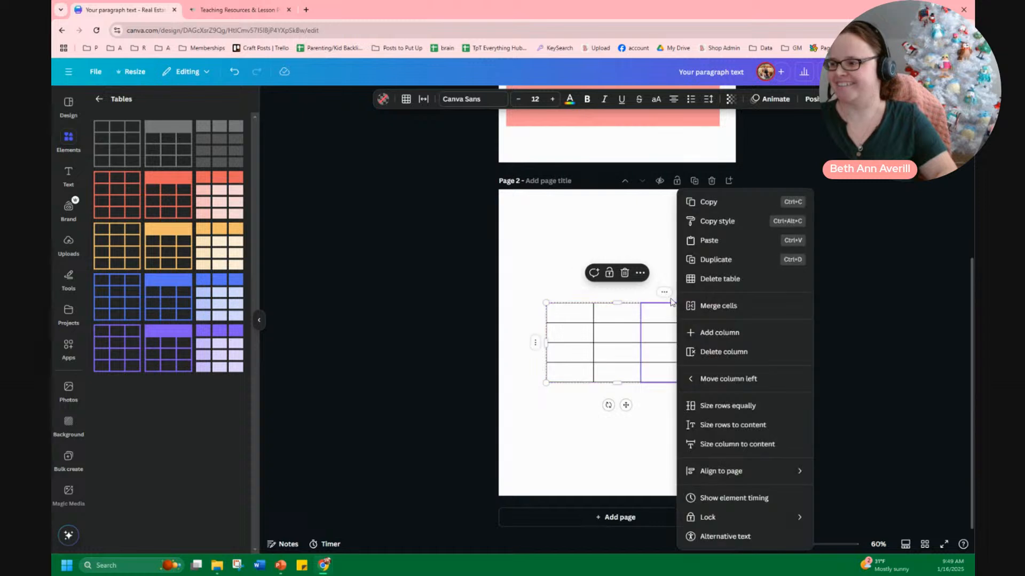
left_click(550, 447)
left_click(666, 294)
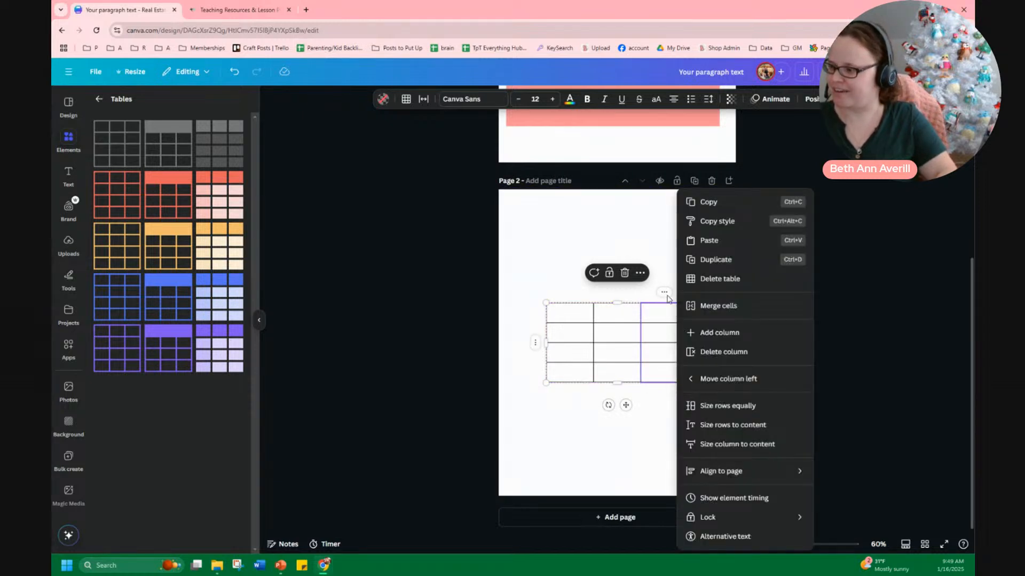
left_click(705, 307)
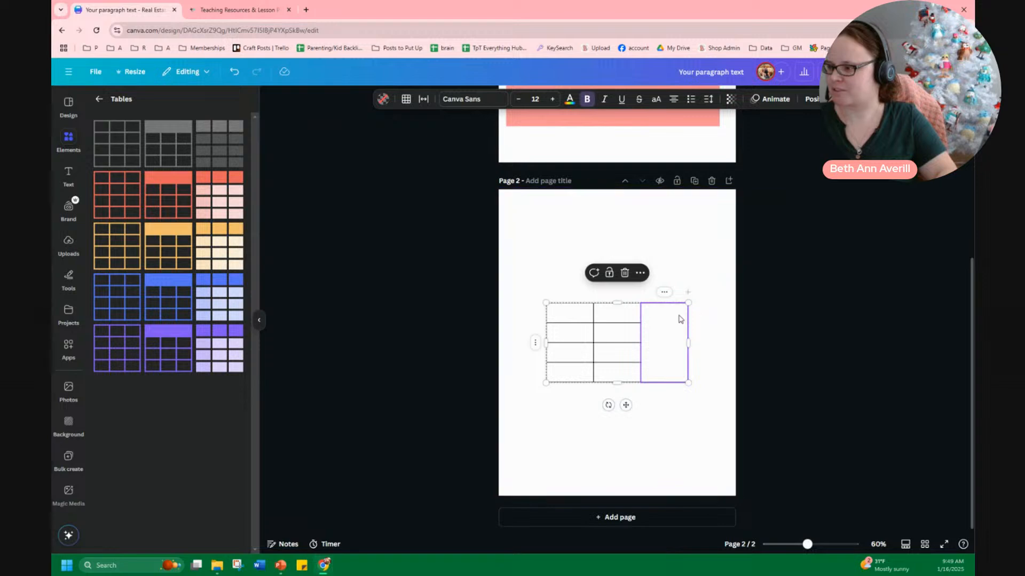
left_click(694, 323)
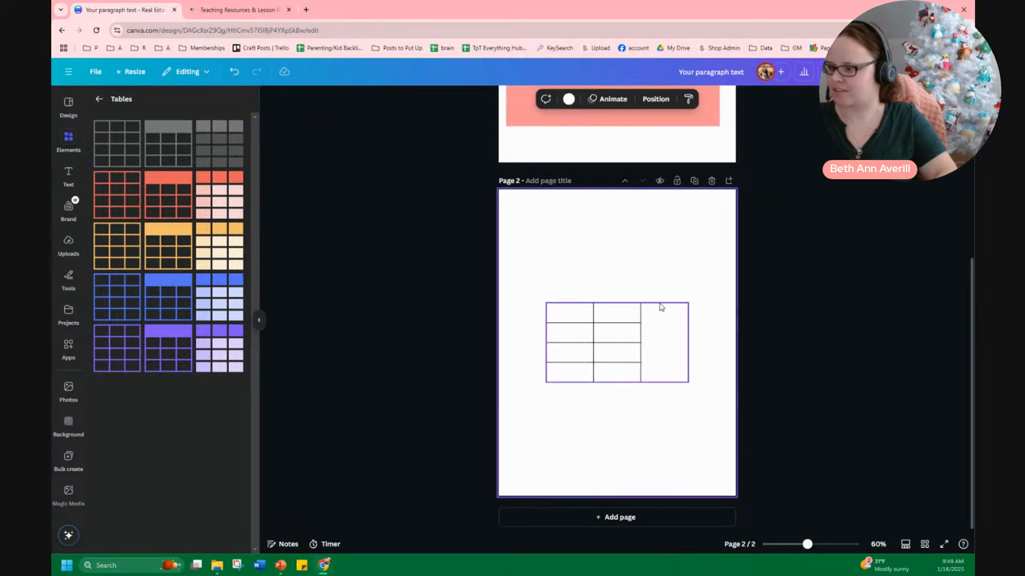
Delete the third column from the table, leaving two columns
left_click(661, 304)
left_click(664, 292)
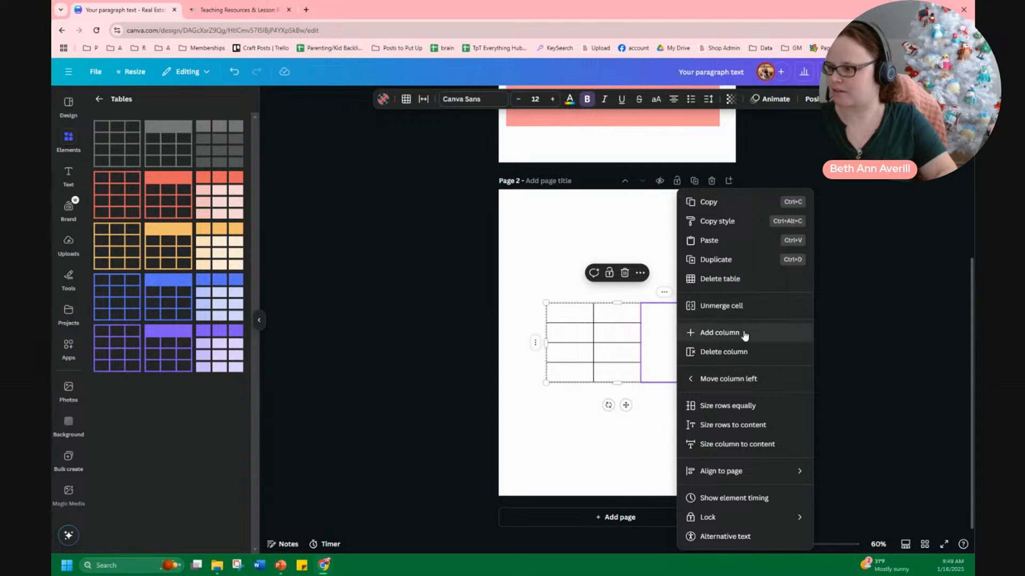
left_click(747, 352)
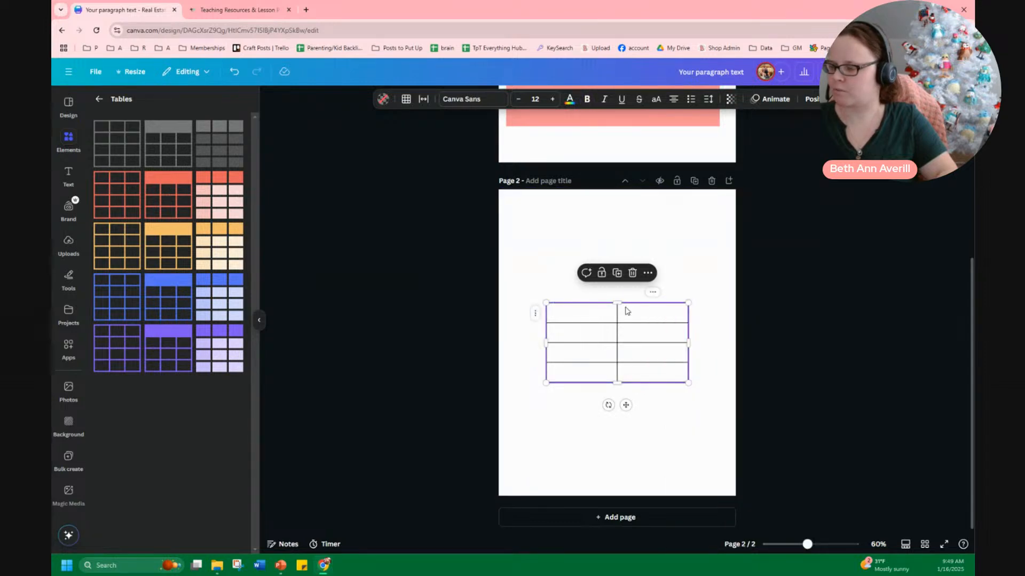
scroll(627, 313, "up", 2)
scroll(627, 314, "down", 2)
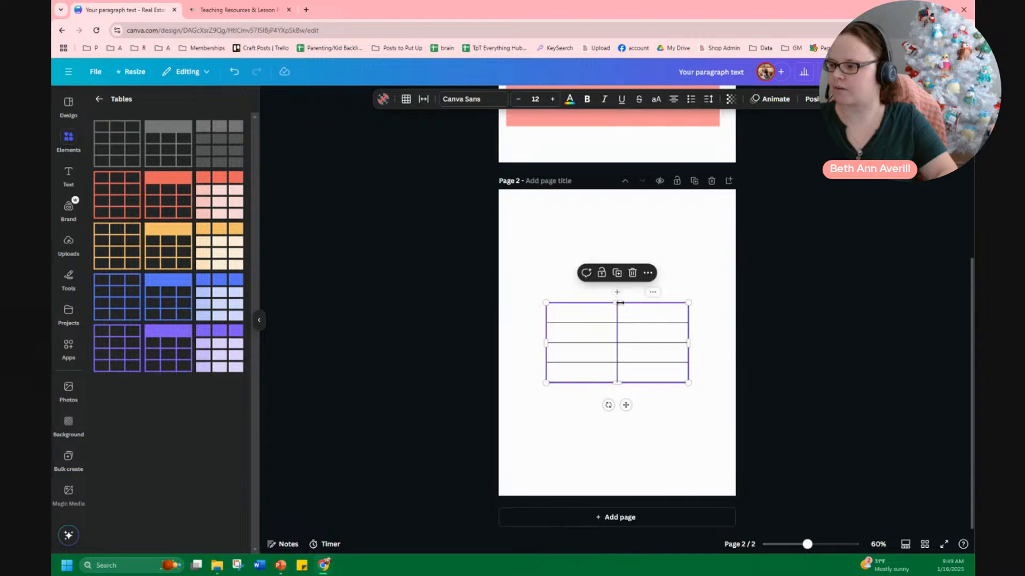
Delete the table's second column, then stretch the remaining single-column table taller toward the page's top and bottom
left_click(652, 292)
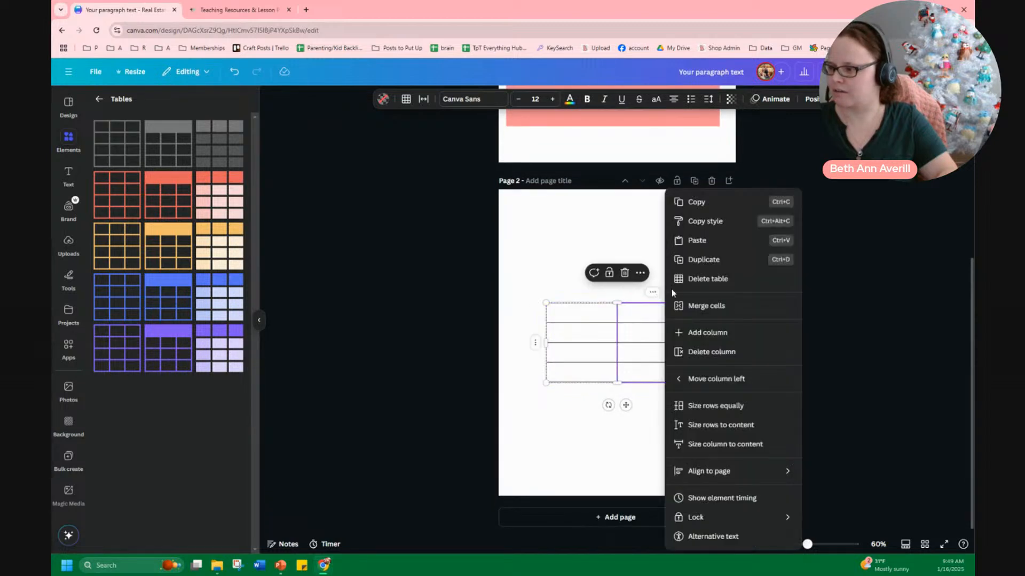
left_click(720, 353)
left_click_drag(616, 301, 616, 212)
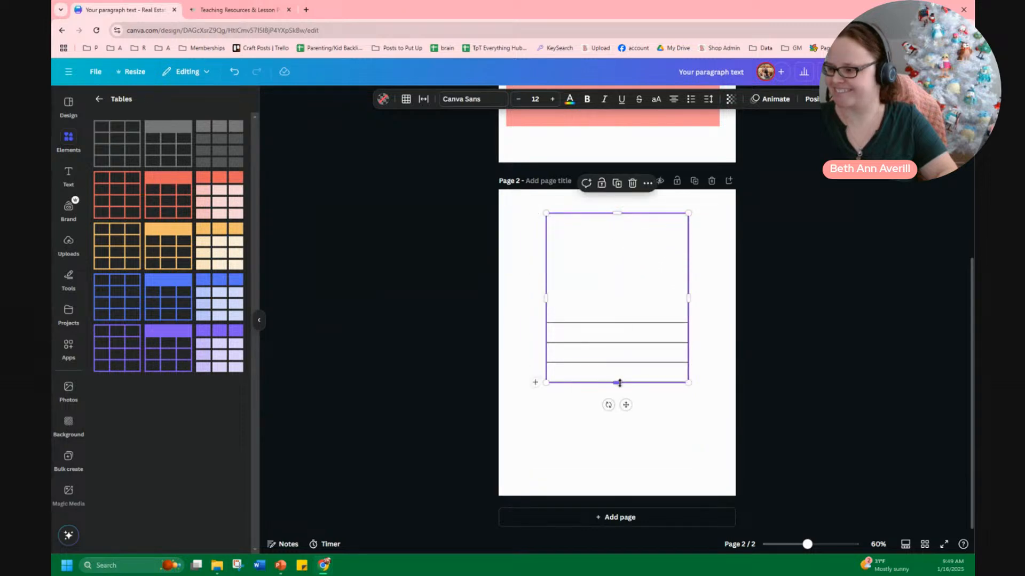
left_click_drag(617, 383, 607, 488)
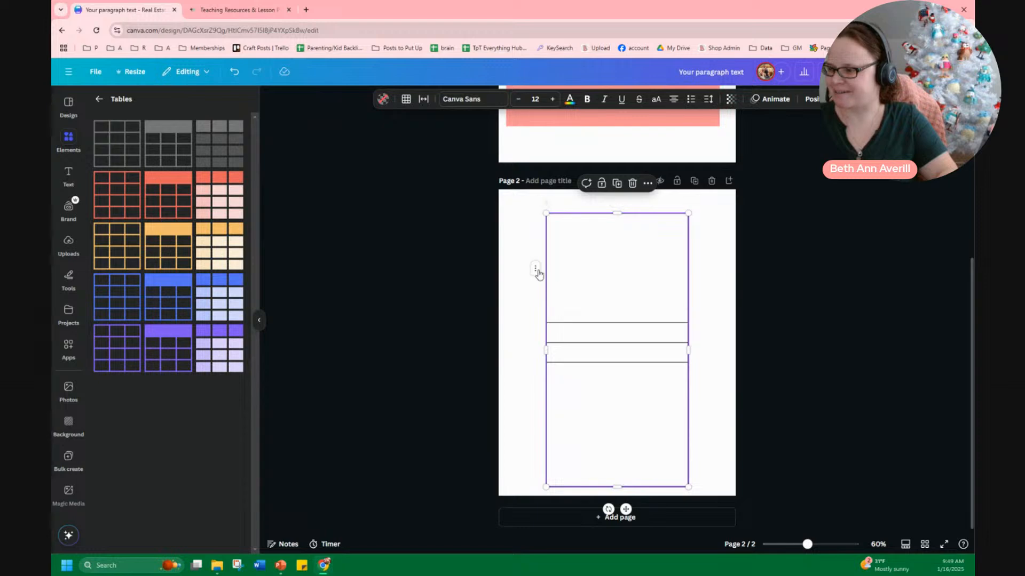
Add a row to the table and shrink the new row's height
left_click(536, 270)
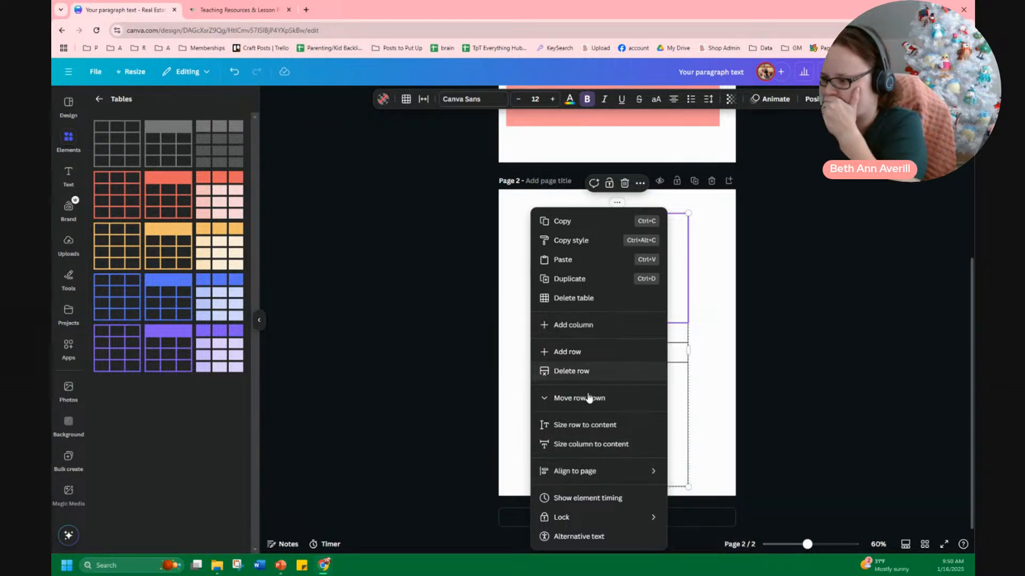
left_click(574, 353)
scroll(635, 309, "down", 2)
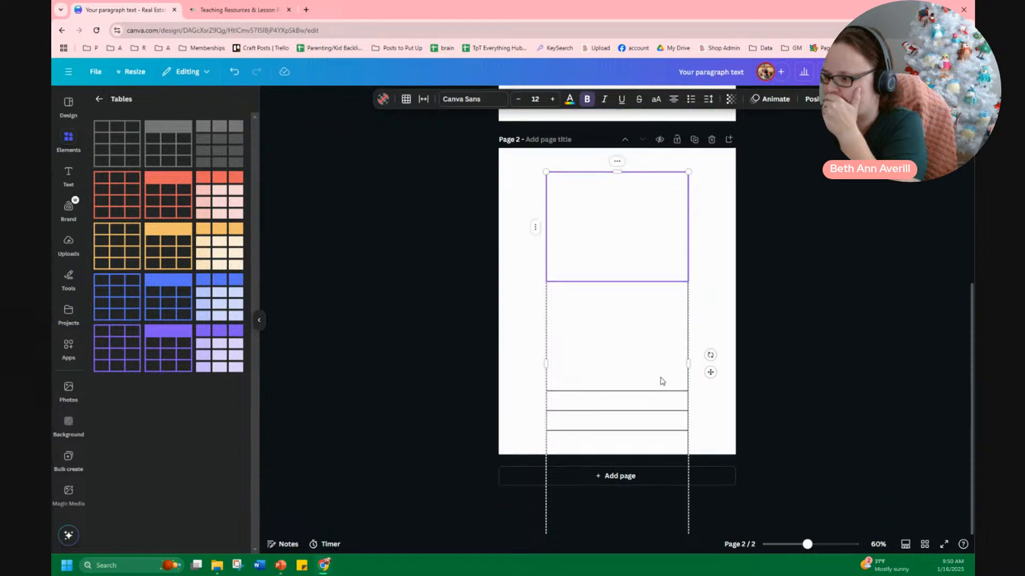
left_click_drag(618, 527, 616, 417)
scroll(613, 427, "up", 2)
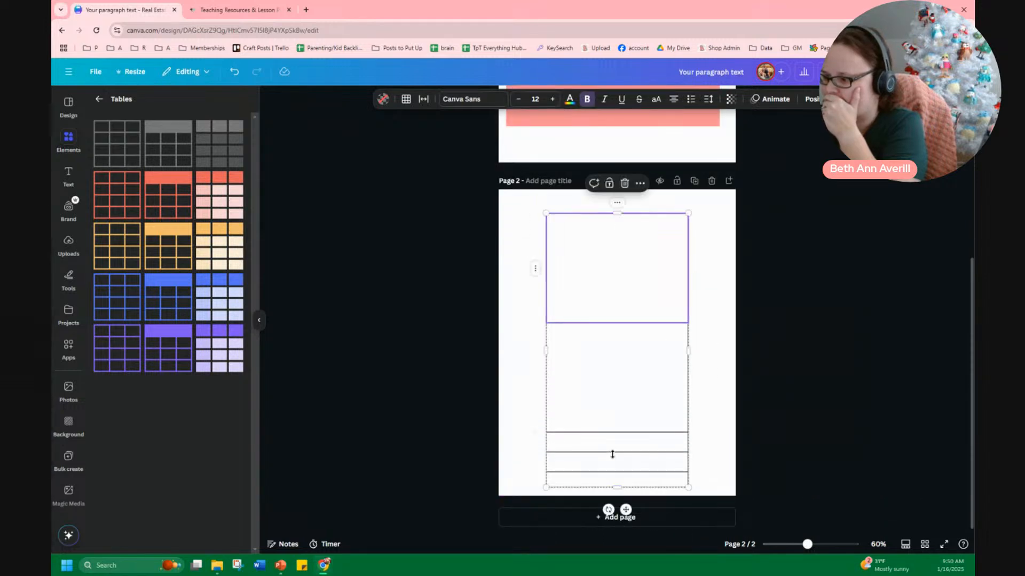
Widen the table on both sides so it spans nearly the full page width
left_click(617, 202)
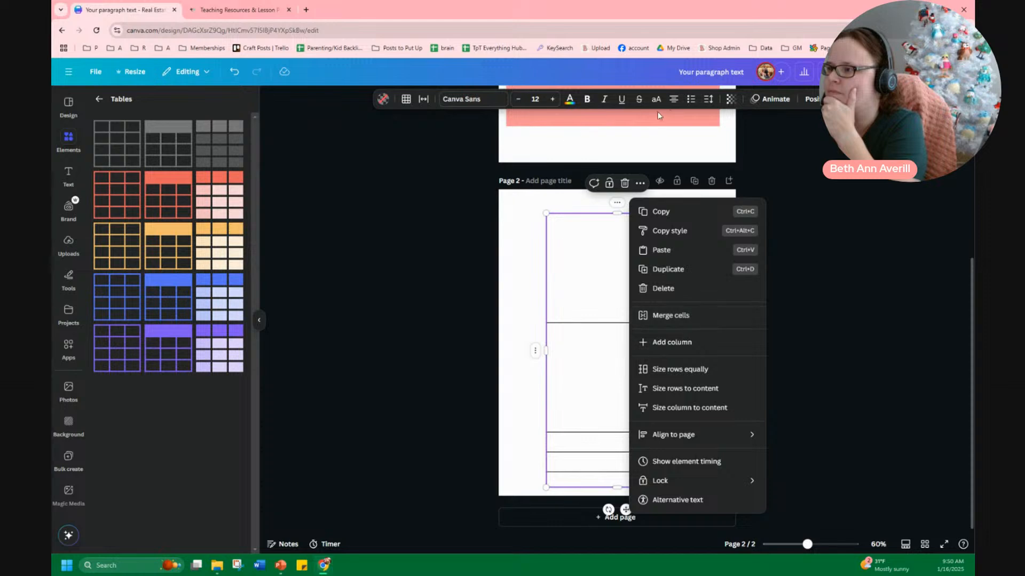
left_click(406, 99)
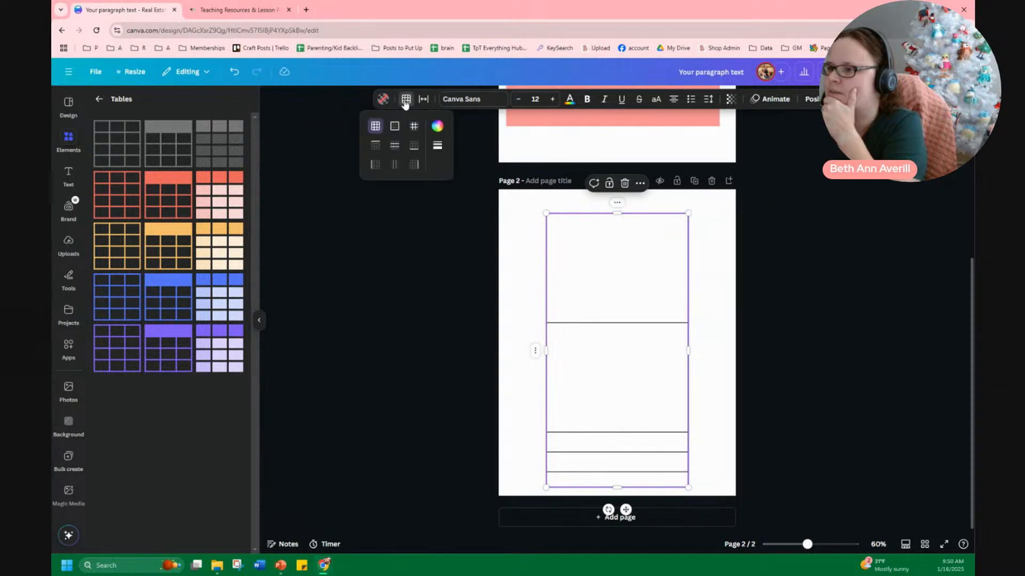
left_click(421, 99)
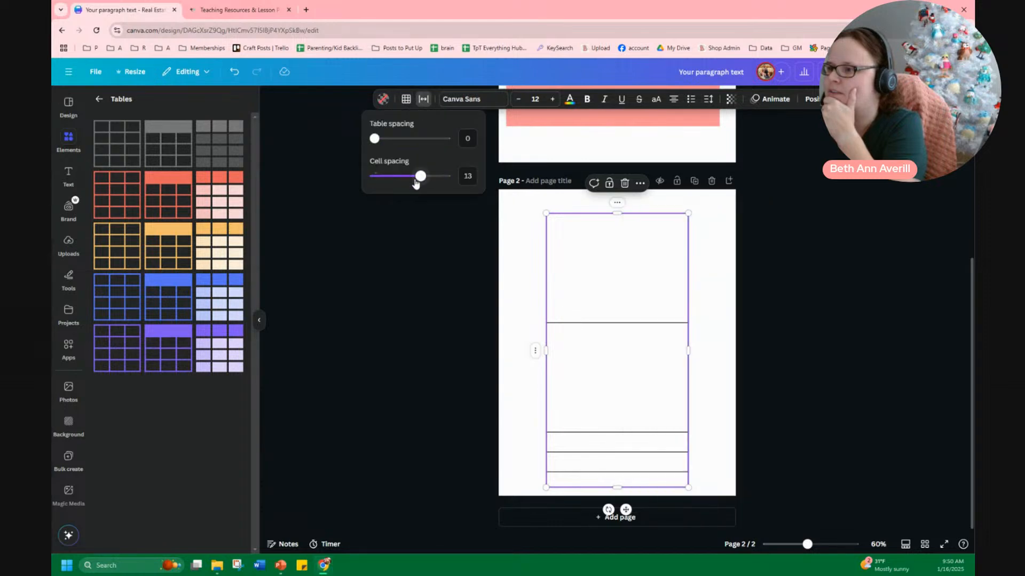
left_click_drag(547, 350, 512, 350)
left_click_drag(692, 350, 721, 350)
Raise the table's top edge slightly and size all its rows equally
left_click(617, 206)
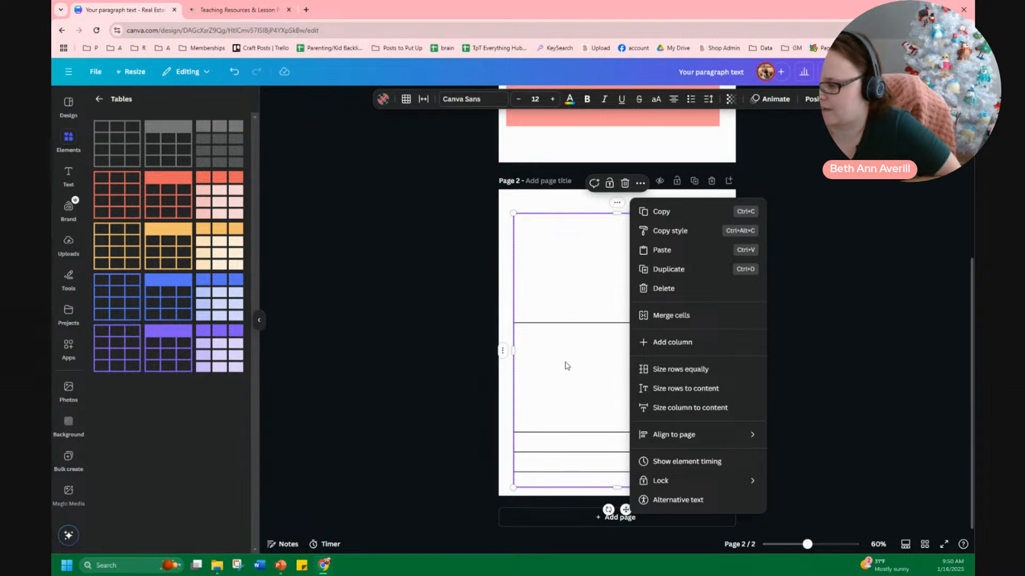
left_click_drag(617, 216, 614, 205)
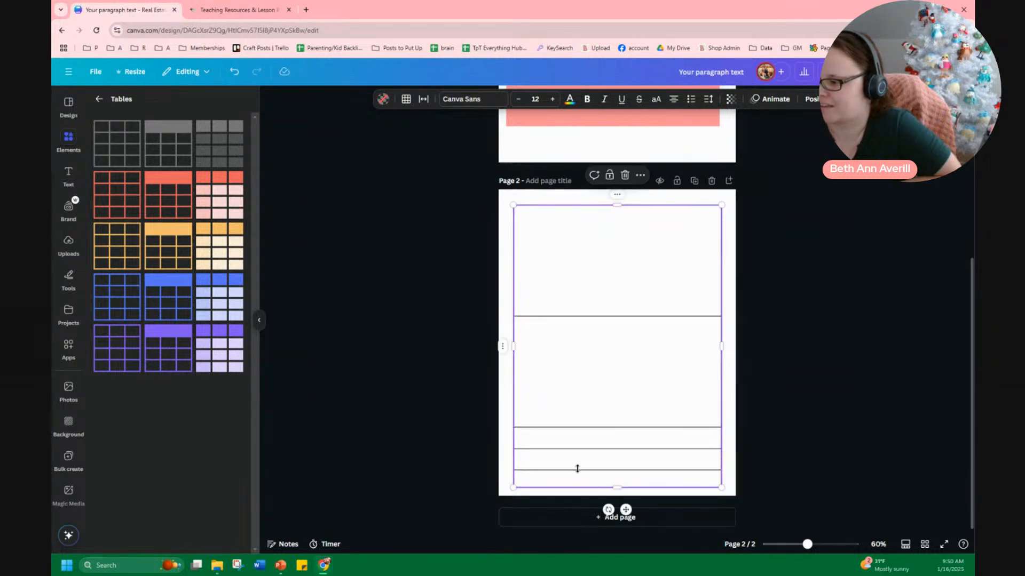
left_click_drag(617, 486, 616, 485)
left_click(616, 194)
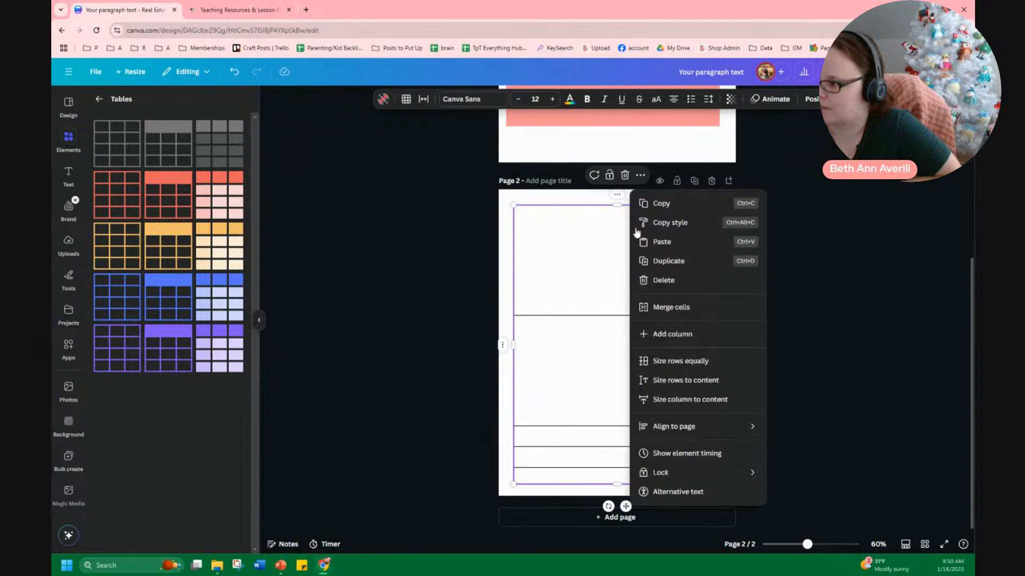
left_click(673, 361)
left_click(445, 394)
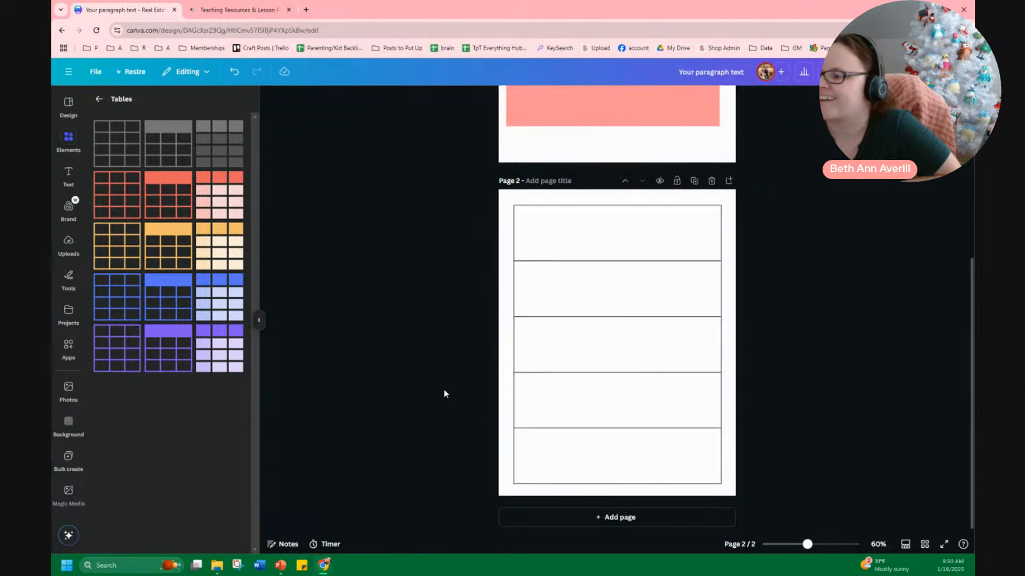
Set the border weight of the table's first row to 3
left_click(552, 211)
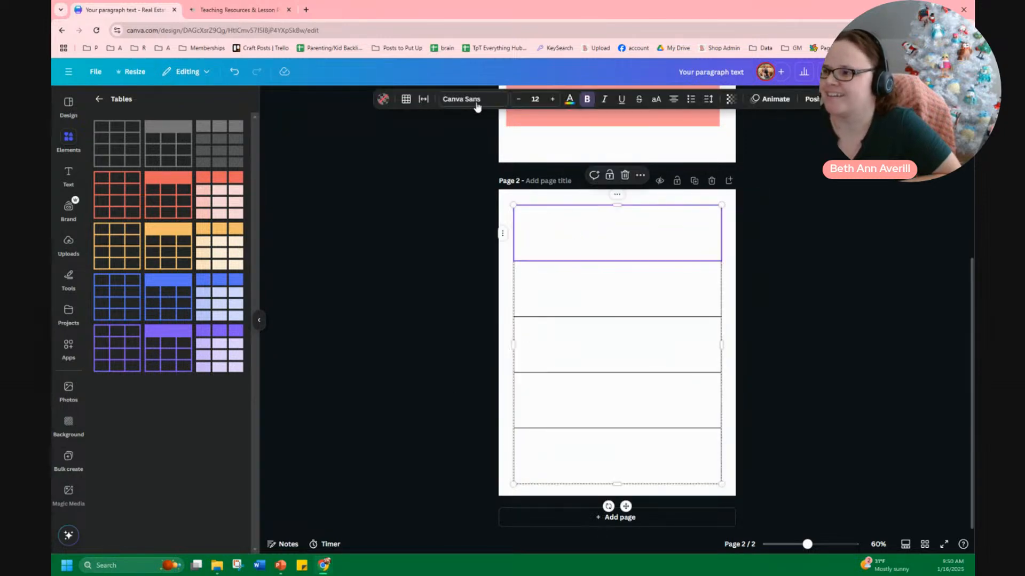
left_click(405, 101)
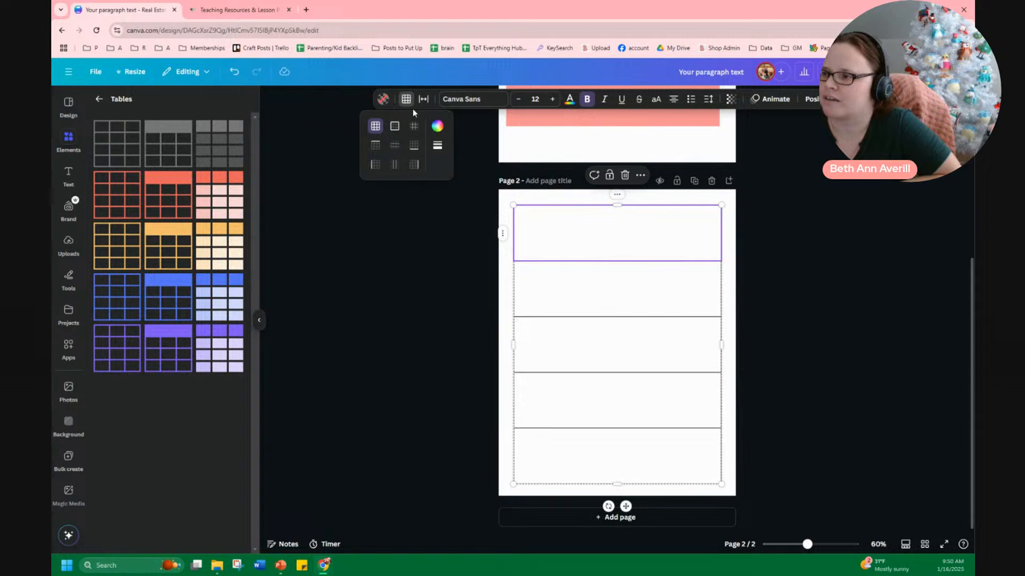
left_click(437, 145)
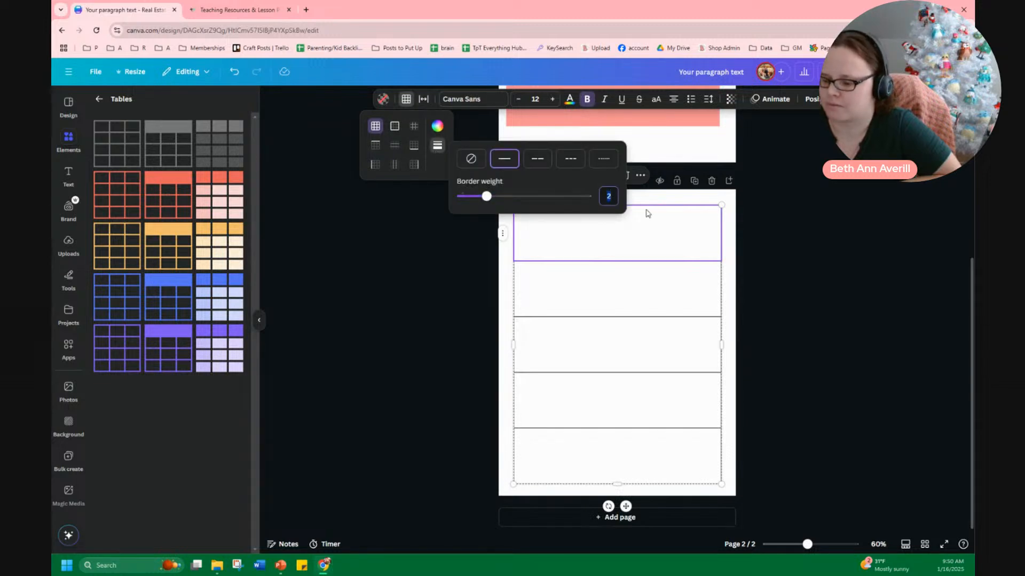
type("3")
key("Return")
left_click(448, 305)
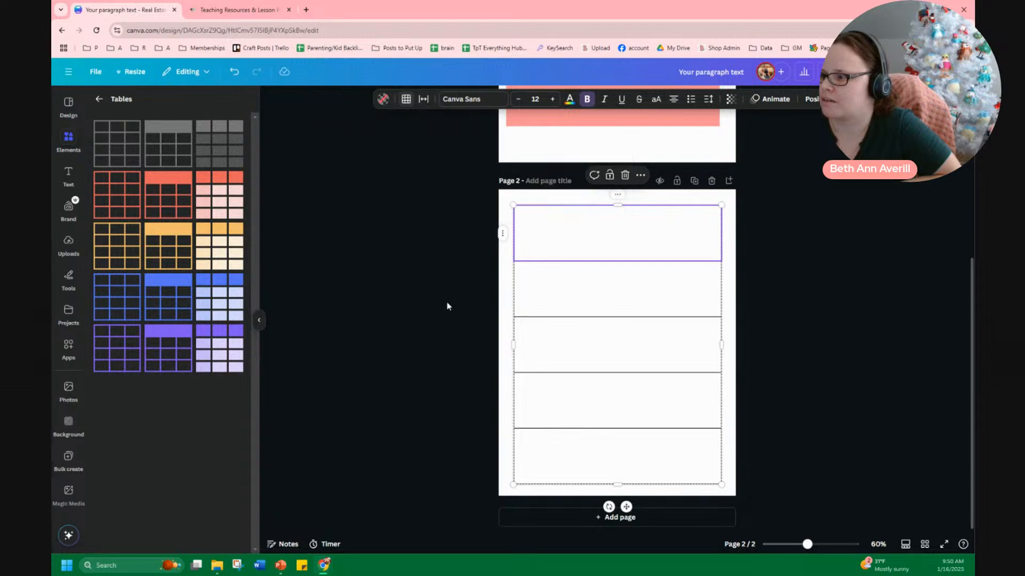
left_click(449, 306)
Select the whole table and apply a border weight of 3 to it
left_click(662, 211)
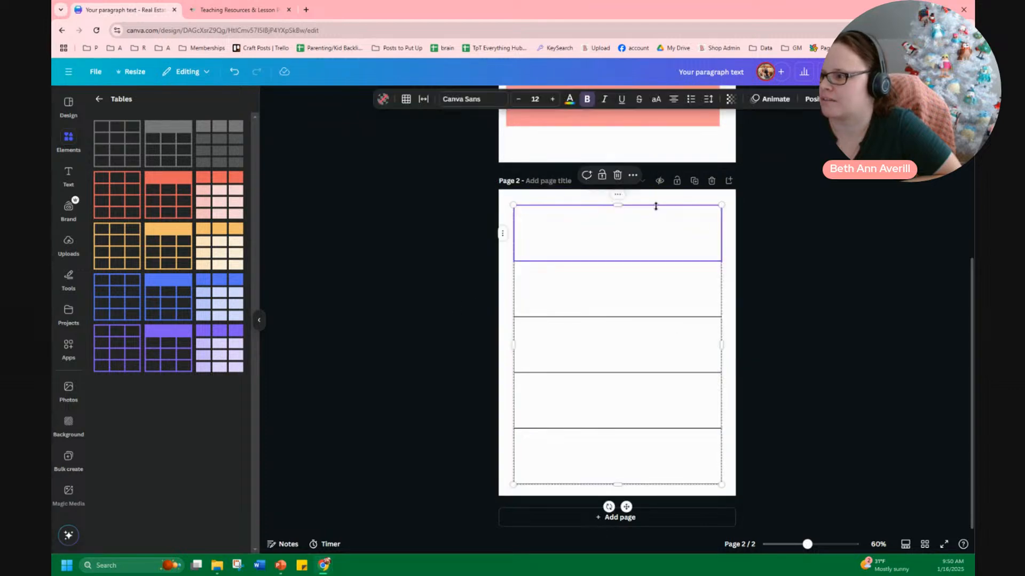
left_click(720, 283)
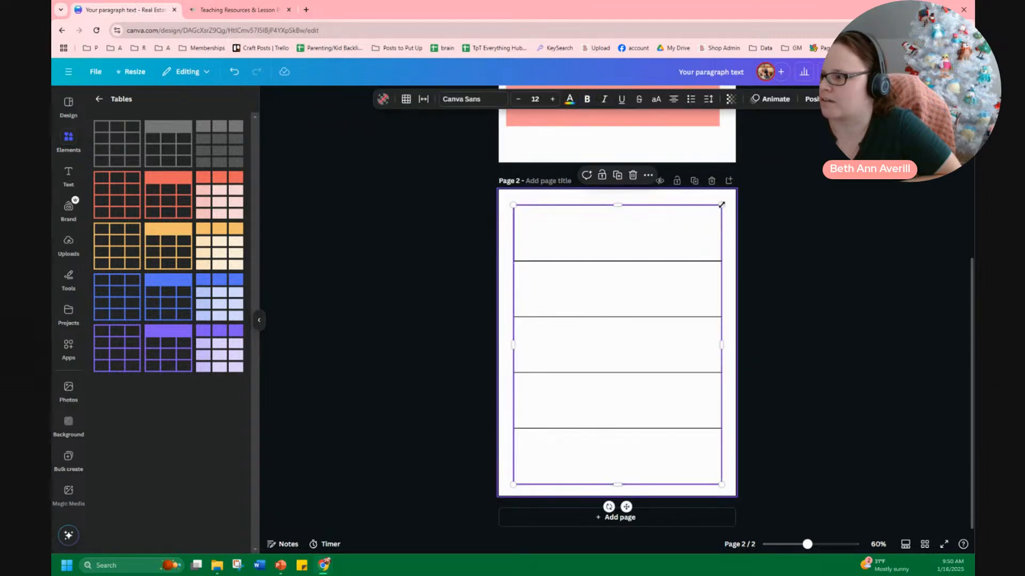
left_click(406, 100)
left_click(437, 145)
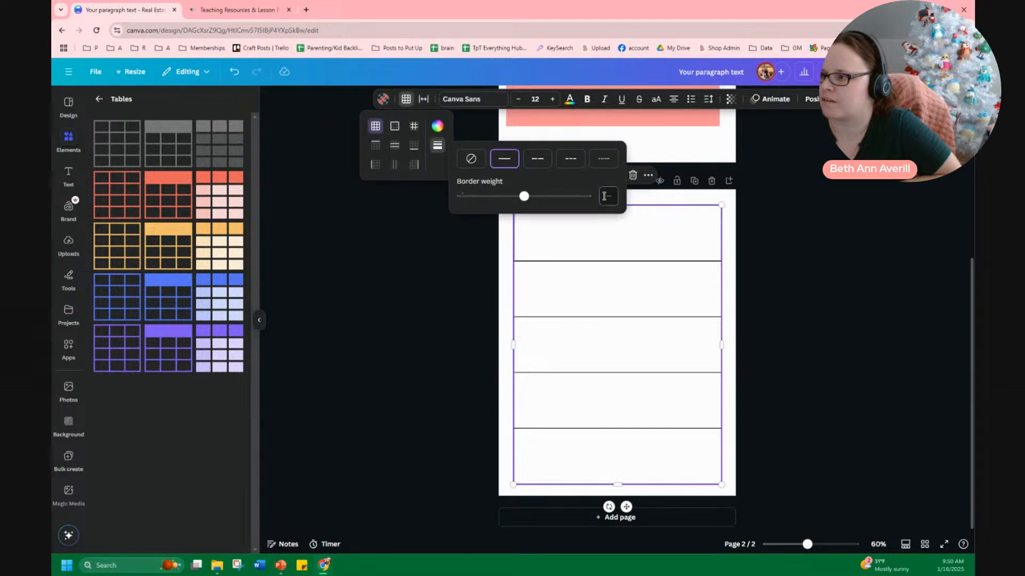
key("Return")
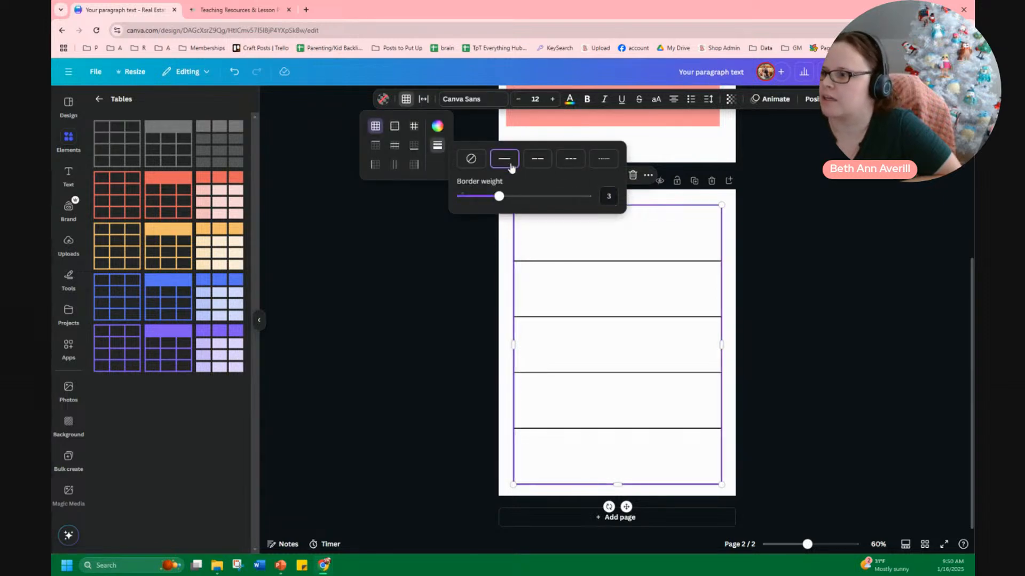
left_click(487, 313)
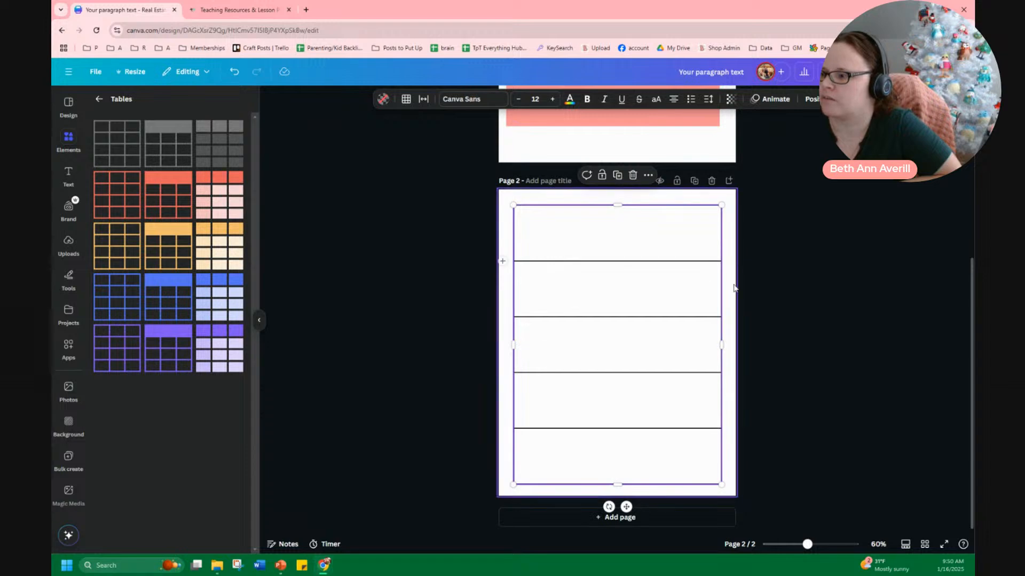
left_click(770, 333)
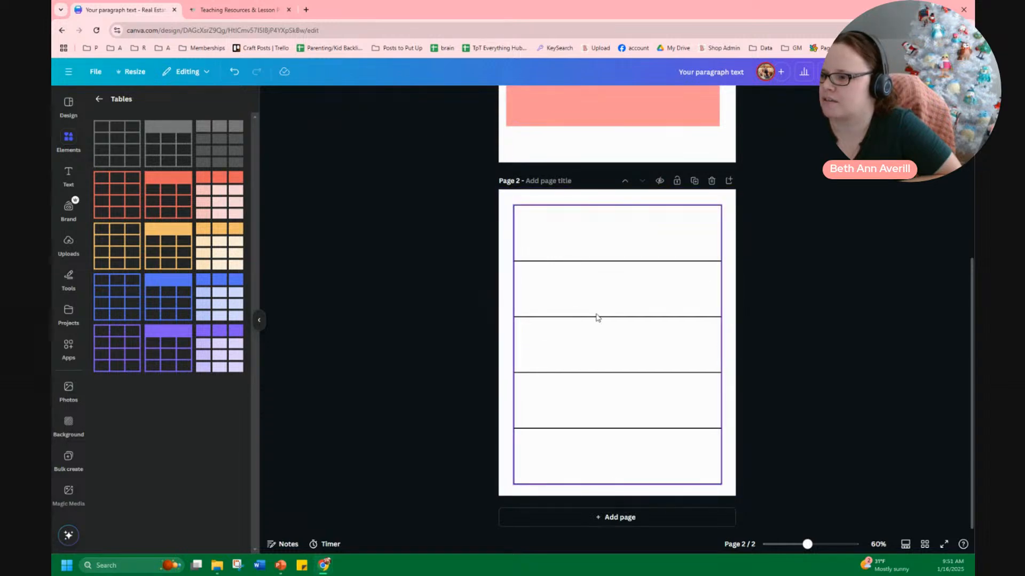
Copy the zigzag dashed line from page 1 and paste it onto page 2
left_click(235, 10)
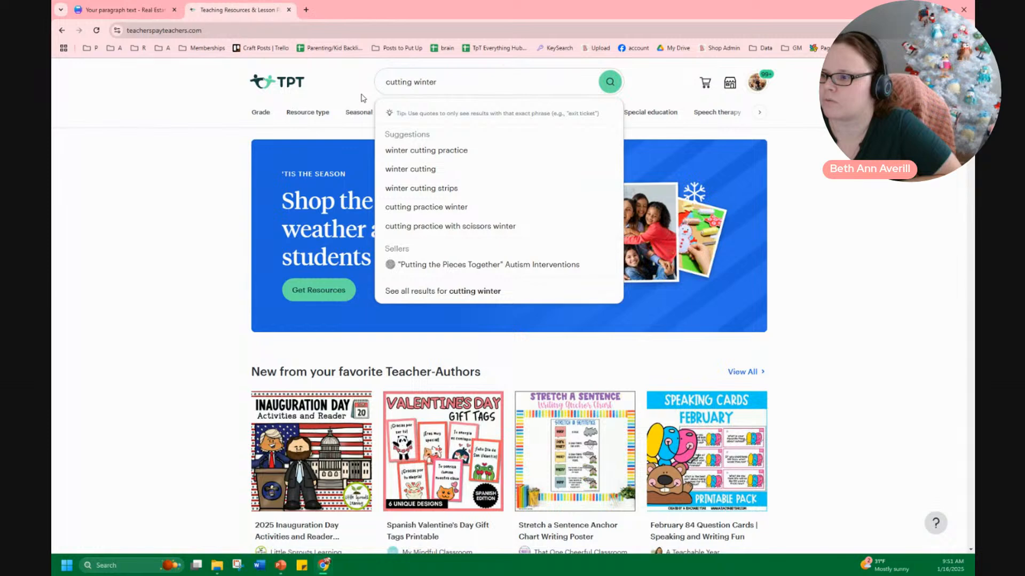
left_click(159, 10)
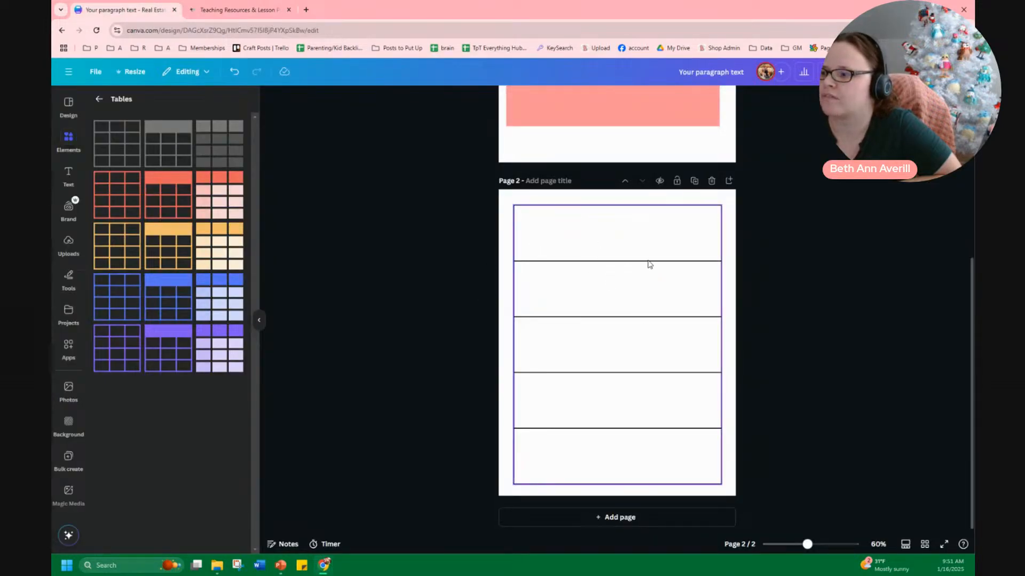
scroll(649, 264, "up", 5)
left_click(596, 160)
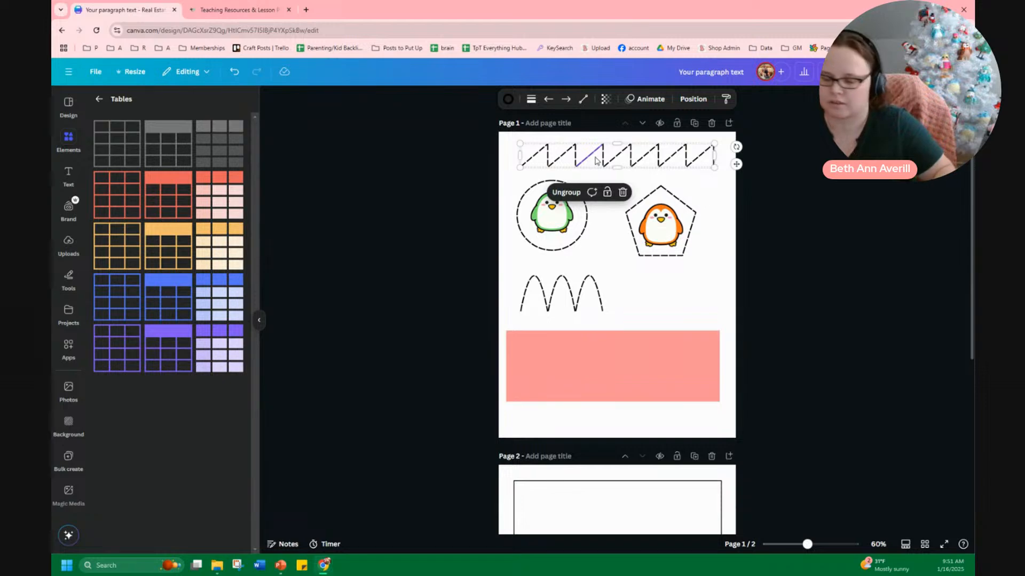
scroll(598, 245, "down", 5)
key("ctrl+v")
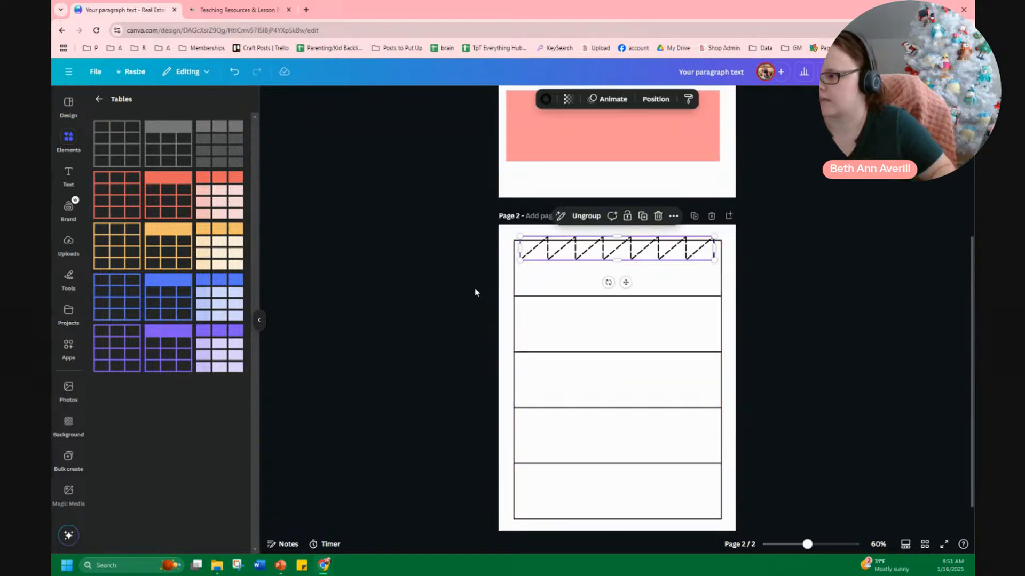
Move the pasted zigzag line into the table's first row and stretch it to the row's right edge
left_click_drag(634, 251, 627, 270)
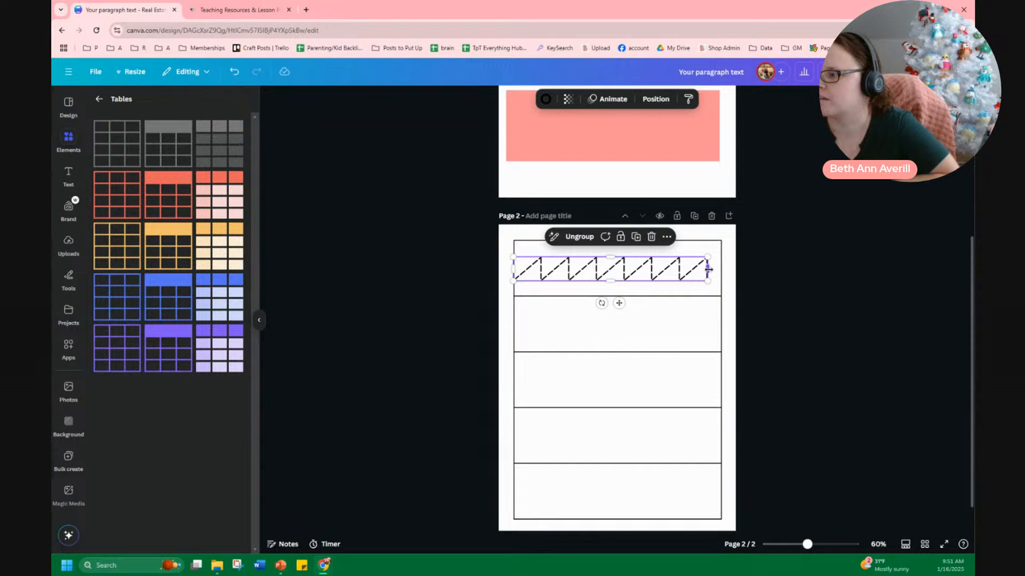
left_click_drag(708, 269, 721, 269)
left_click(781, 269)
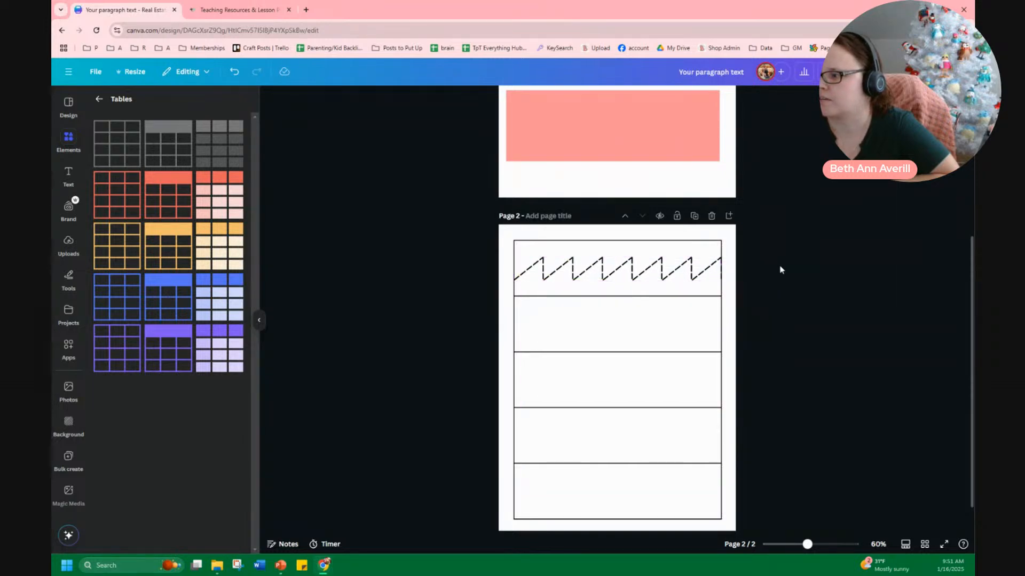
Adjust the zigzag line's right end so it fits exactly within the row's width
left_click(718, 268)
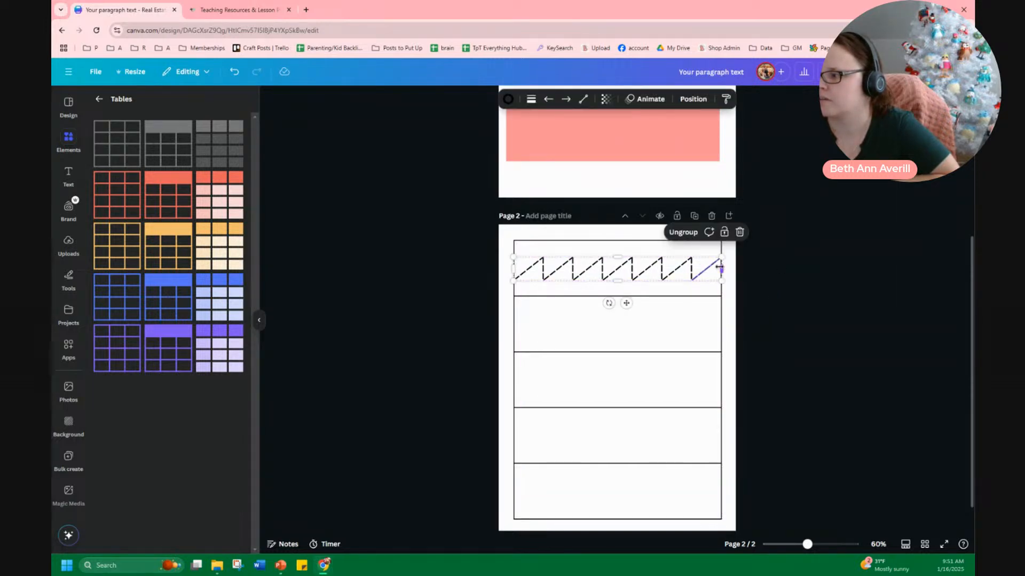
left_click_drag(719, 267, 715, 269)
left_click(756, 271)
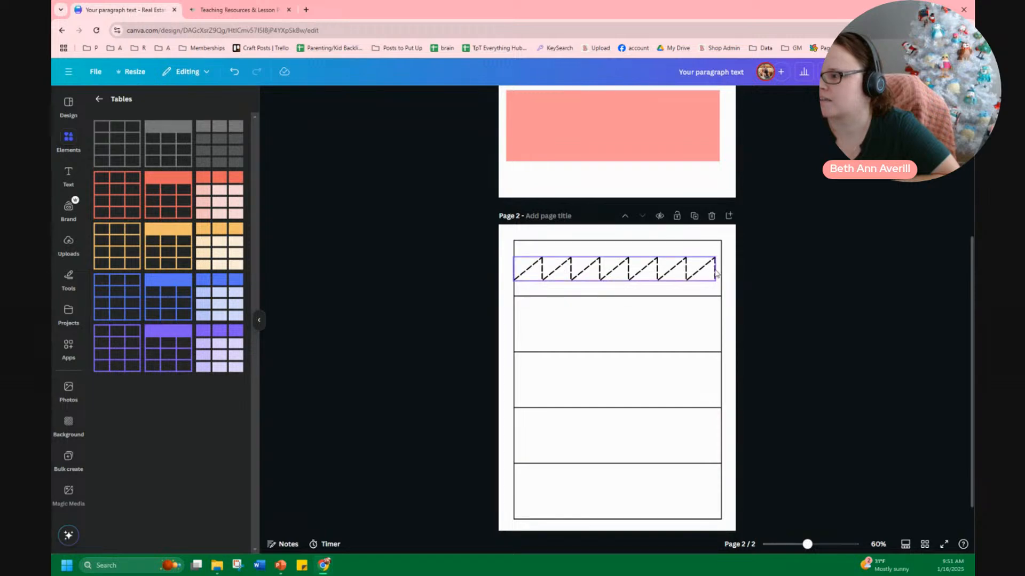
left_click(714, 270)
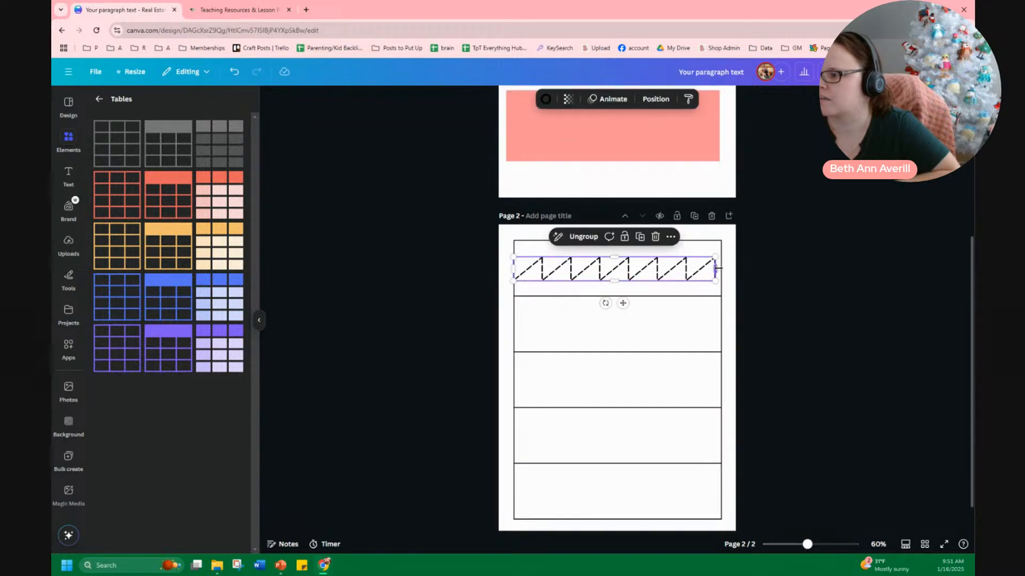
left_click(748, 271)
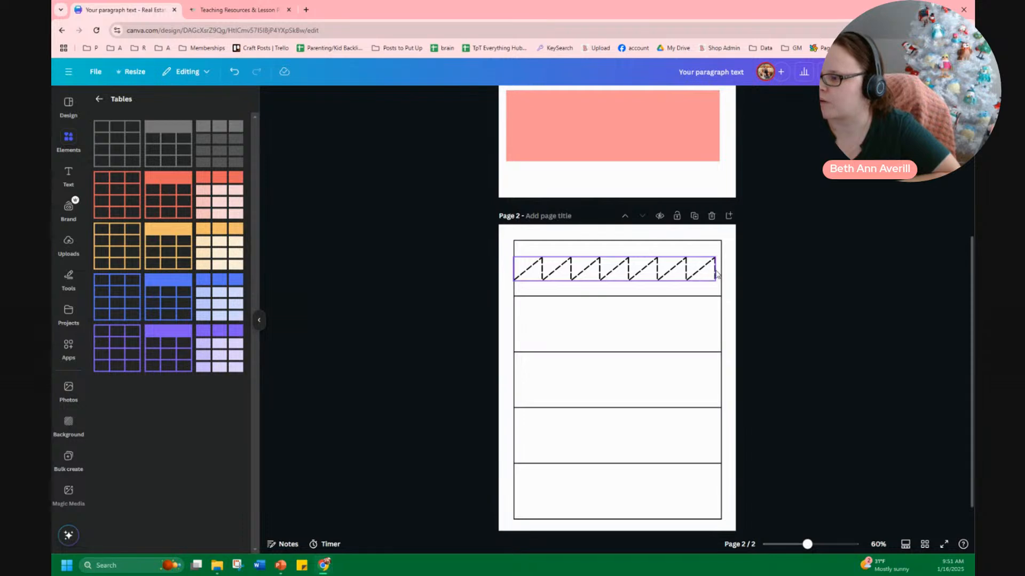
left_click(716, 270)
left_click_drag(716, 270, 723, 269)
left_click(767, 276)
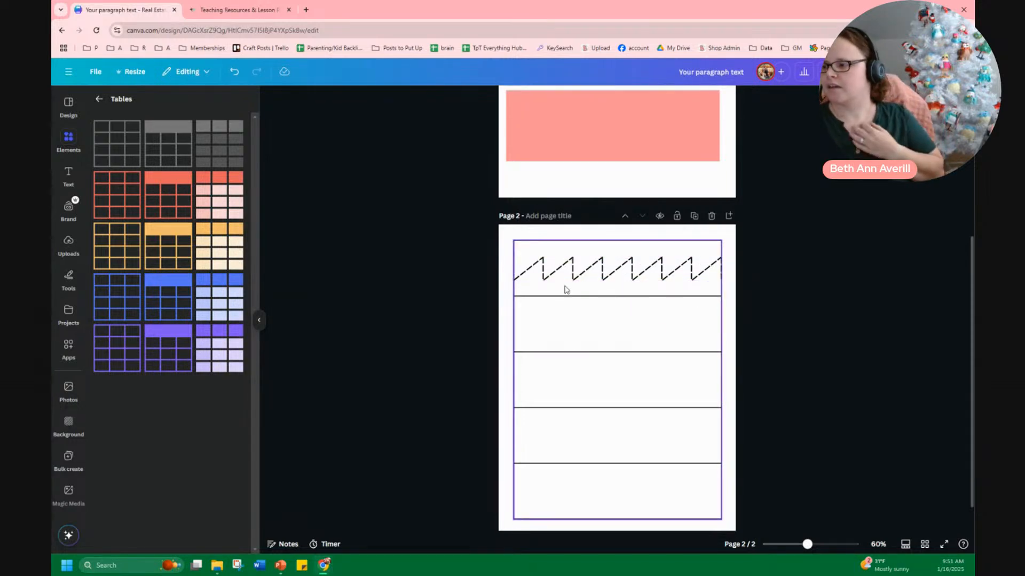
Copy the dashed arches from page 1 and paste them into the table on page 2
scroll(566, 290, "up", 5)
left_click(589, 302)
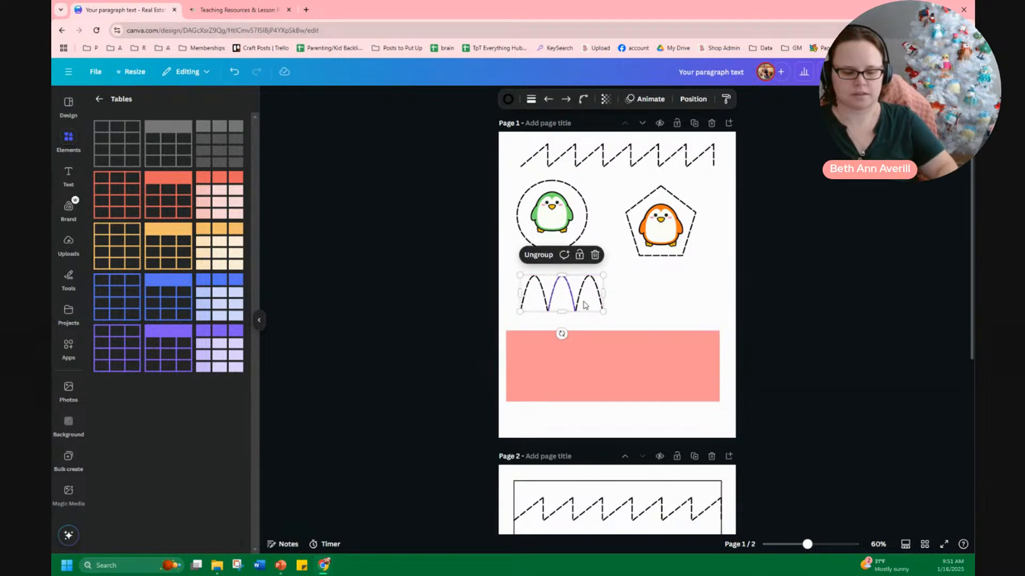
scroll(614, 324, "down", 5)
left_click(631, 323)
key("ctrl+v")
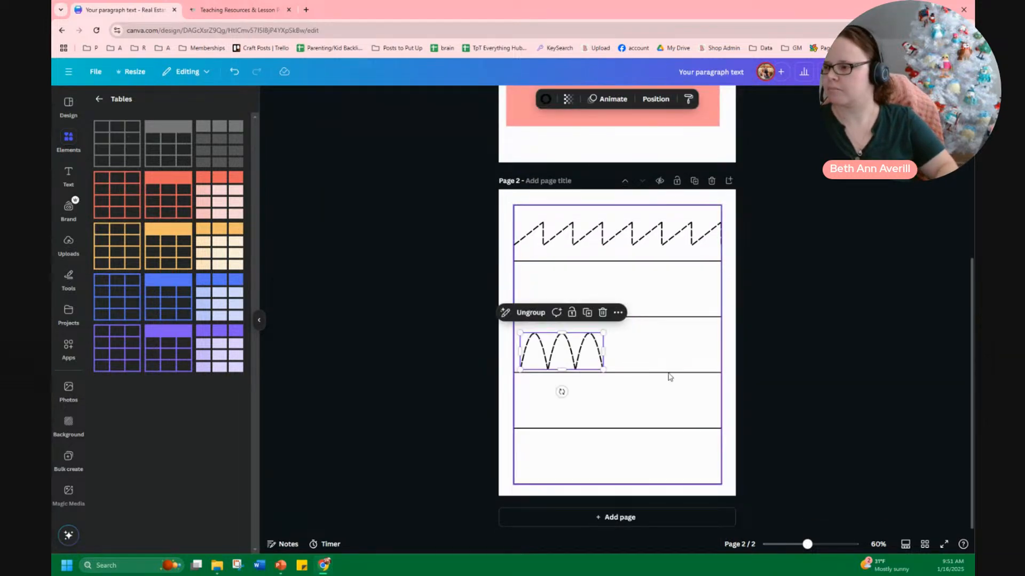
Stretch the pasted arches so they span the width of the table's third row
left_click_drag(602, 351, 721, 352)
left_click_drag(518, 352, 514, 353)
left_click(777, 361)
scroll(721, 332, "up", 5)
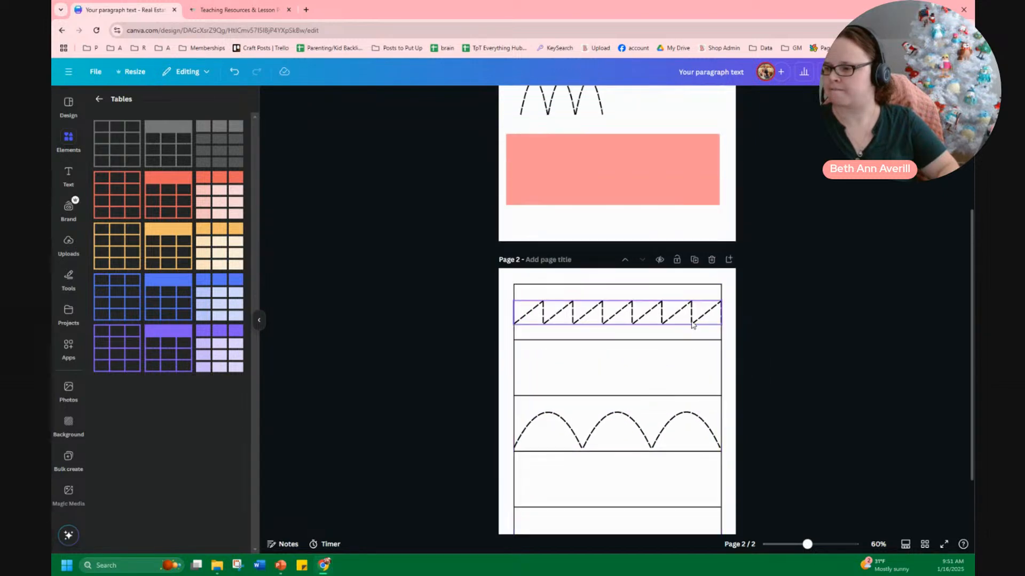
scroll(677, 312, "down", 5)
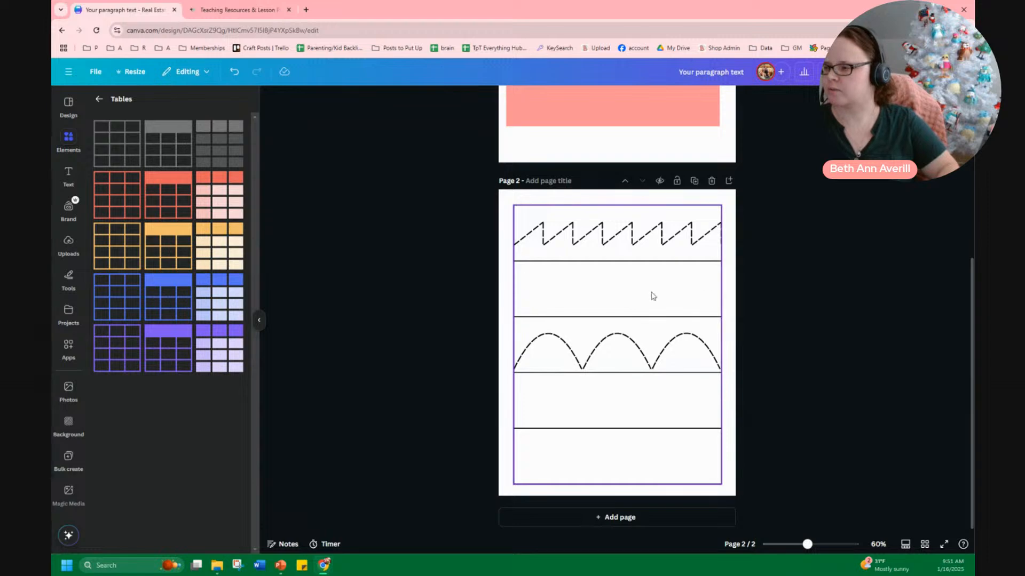
left_click(661, 407)
left_click(481, 422)
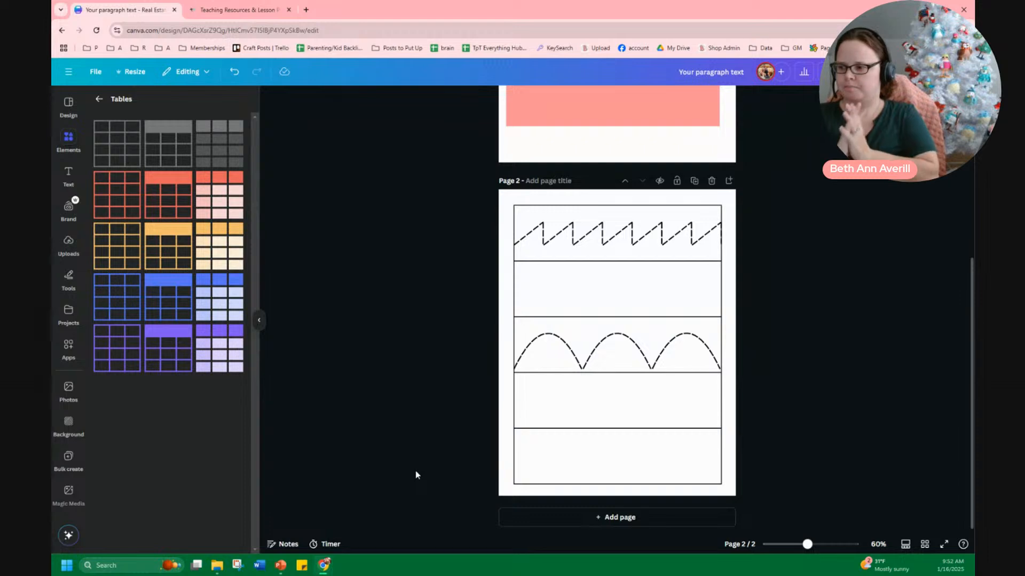
Widen the page 2 table so it extends to both edges of the page
left_click(515, 442)
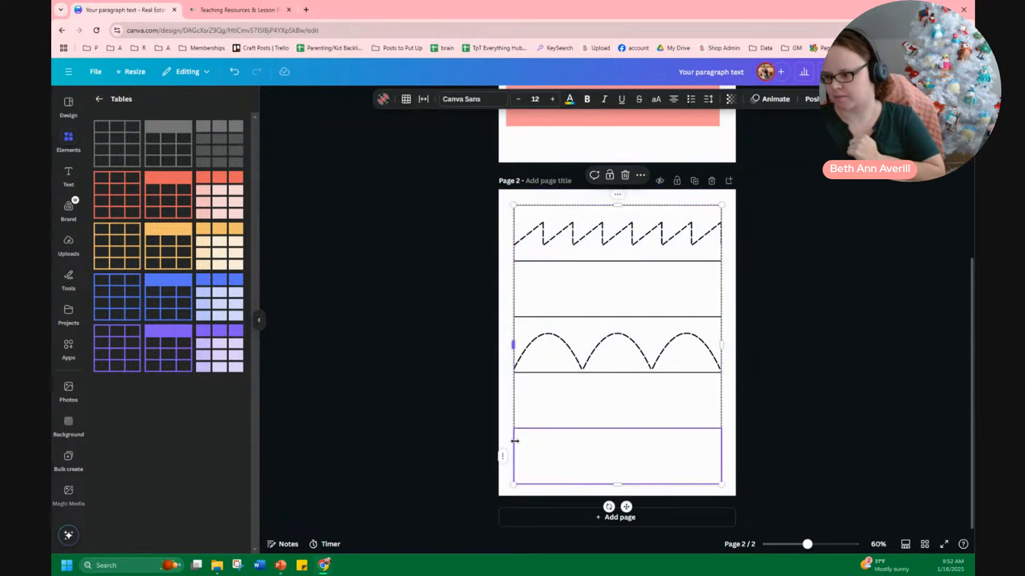
left_click_drag(514, 344, 490, 344)
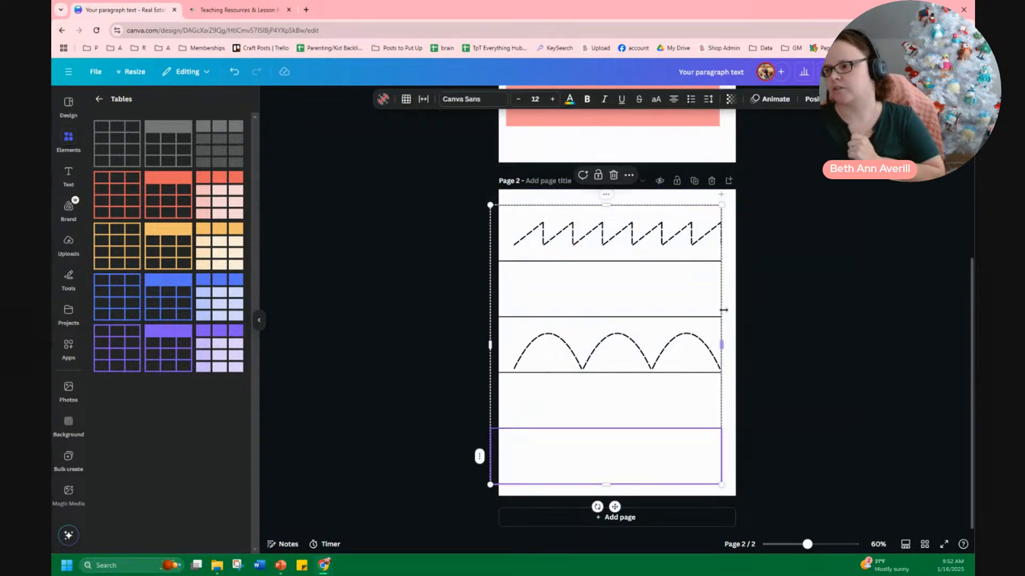
left_click_drag(722, 332, 751, 341)
left_click(427, 261)
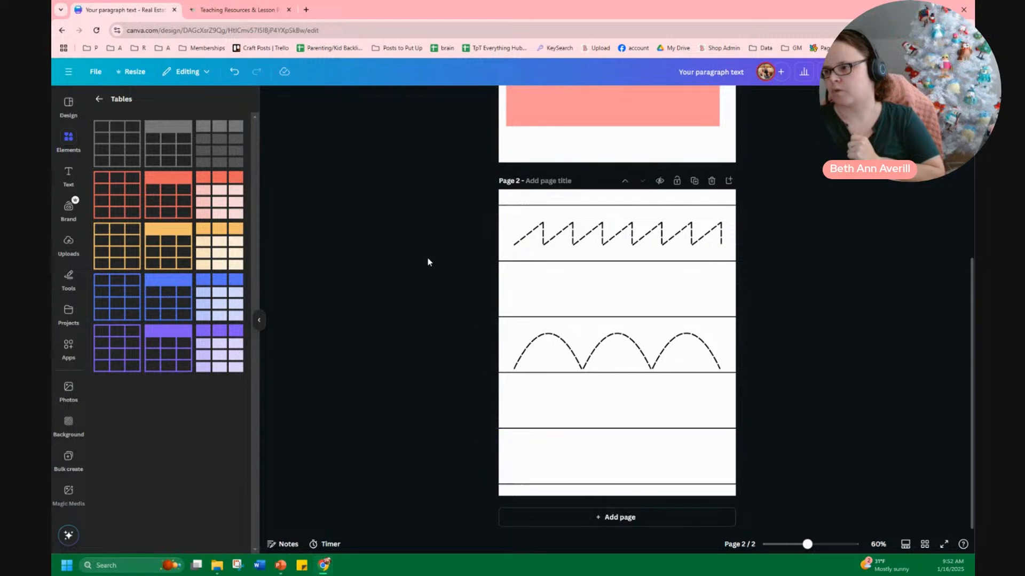
Stretch the zigzag line in the first row to the page's full width
left_click(723, 224)
left_click_drag(723, 234, 743, 234)
left_click_drag(510, 239, 487, 239)
left_click(752, 300)
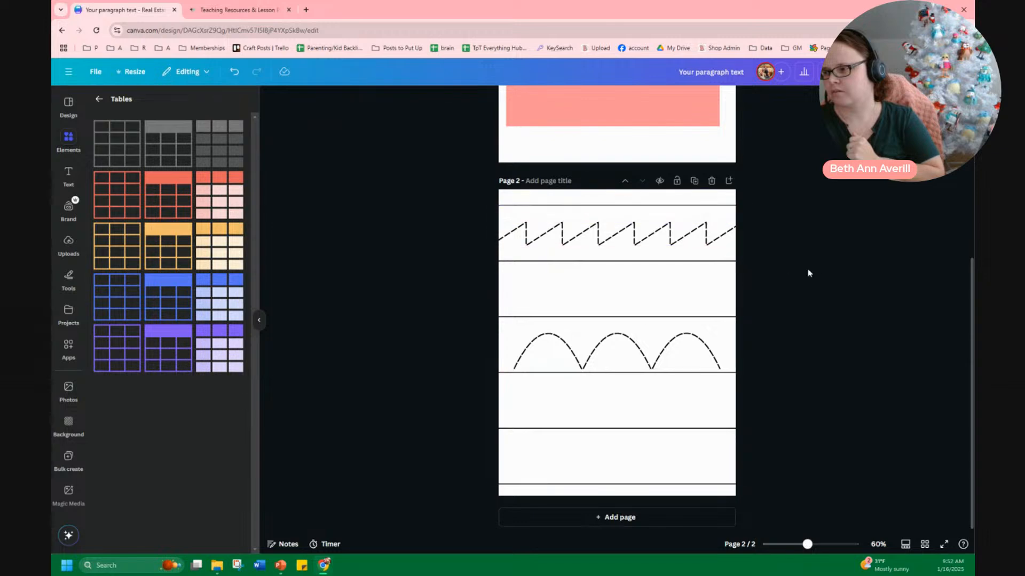
Add a third page and insert a three-column, four-row table resized to fill the page
left_click(614, 517)
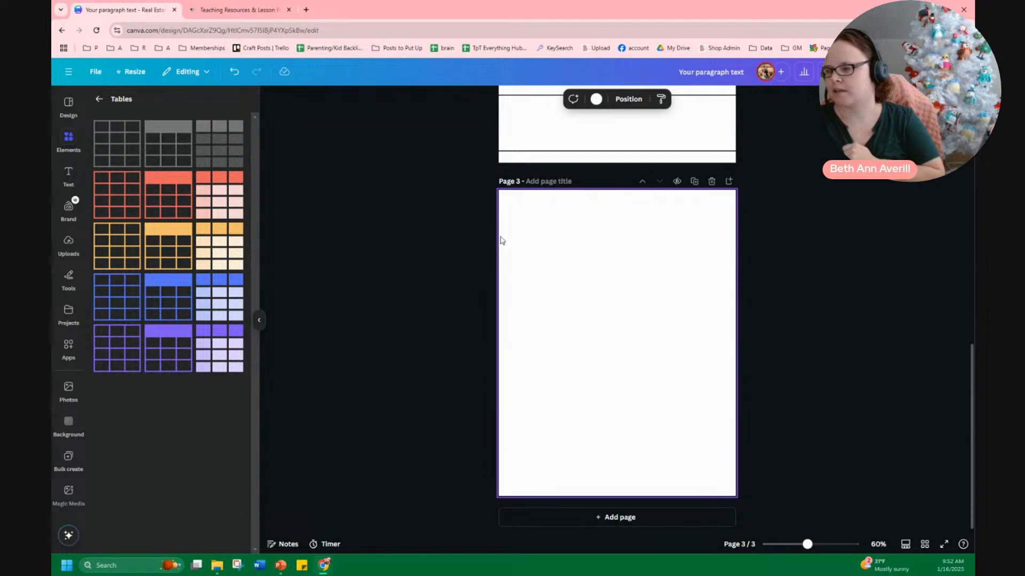
left_click(128, 153)
left_click_drag(545, 301, 507, 202)
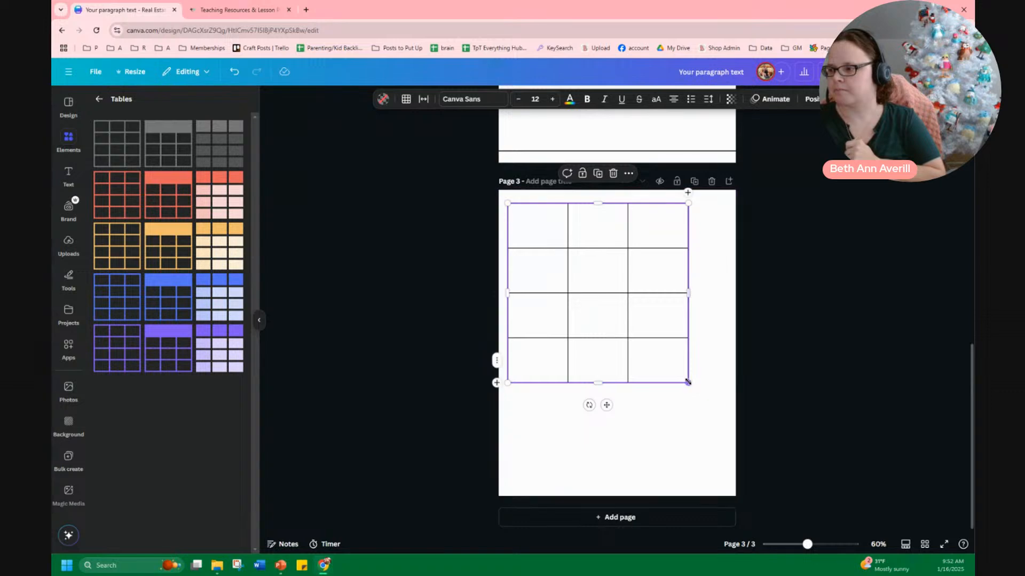
left_click_drag(689, 382, 728, 487)
left_click(769, 421)
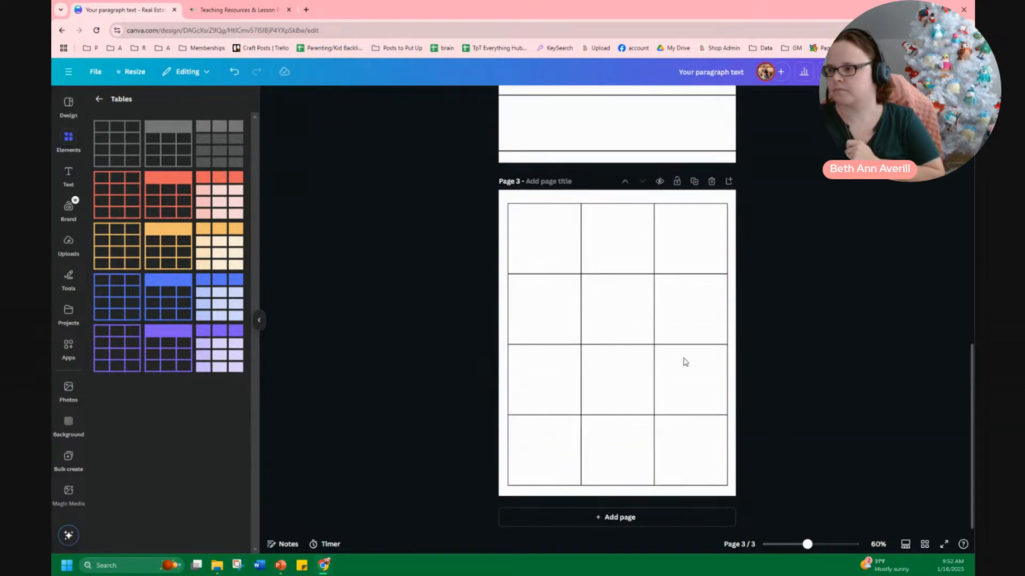
Narrow the page 3 table, add two columns, and widen it back to the page margins
left_click(614, 203)
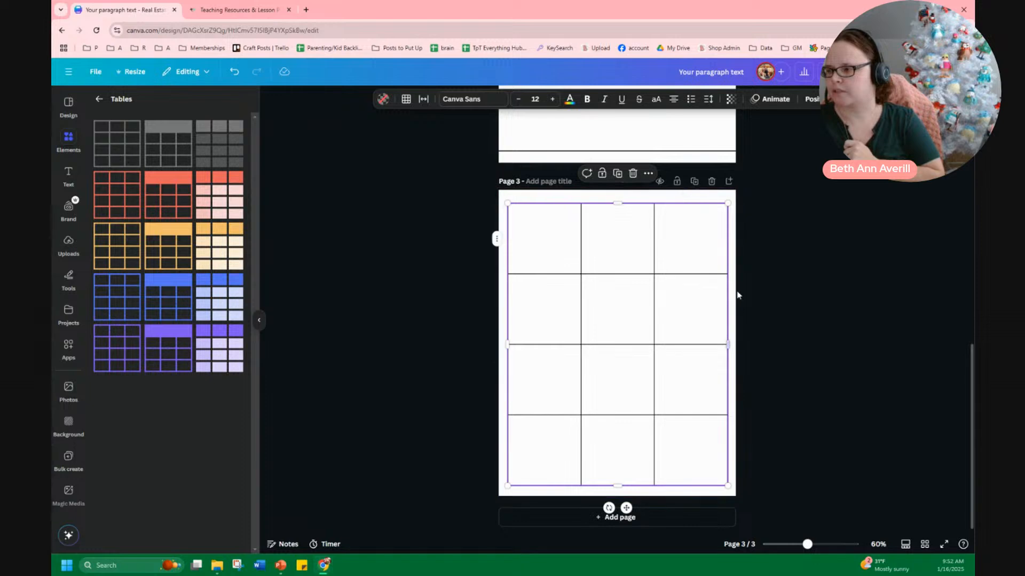
left_click_drag(728, 345, 666, 347)
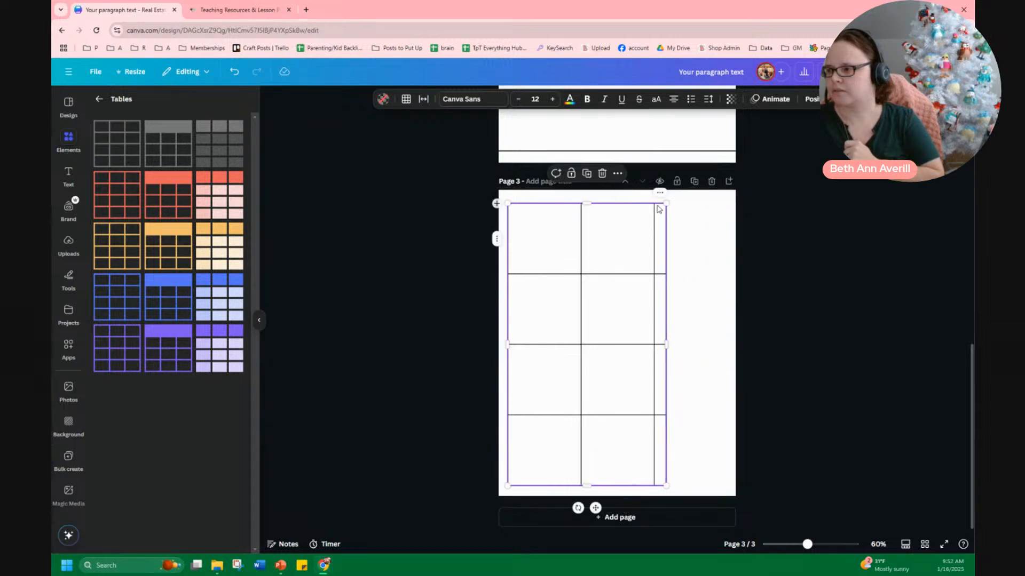
left_click(660, 194)
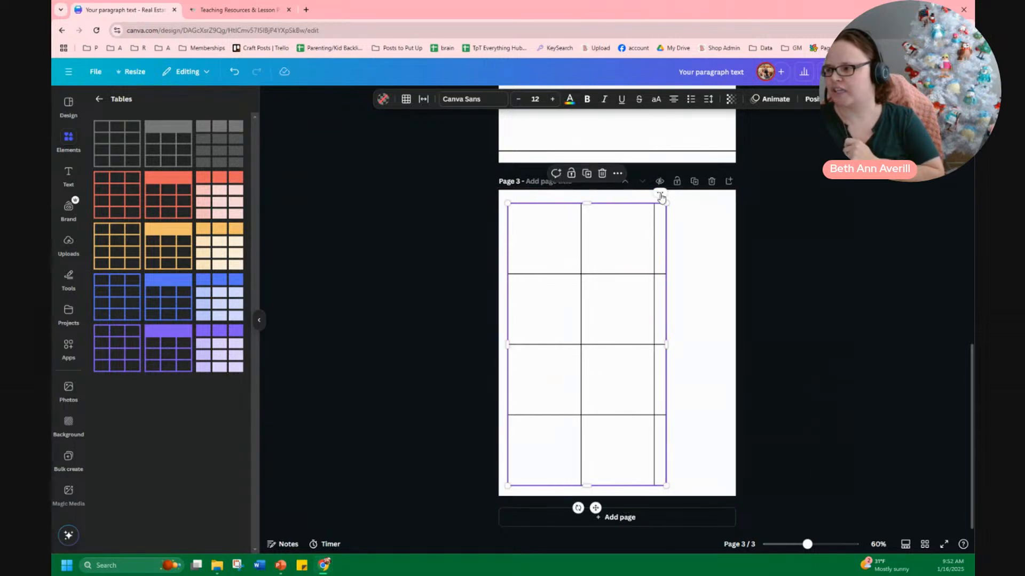
left_click(660, 194)
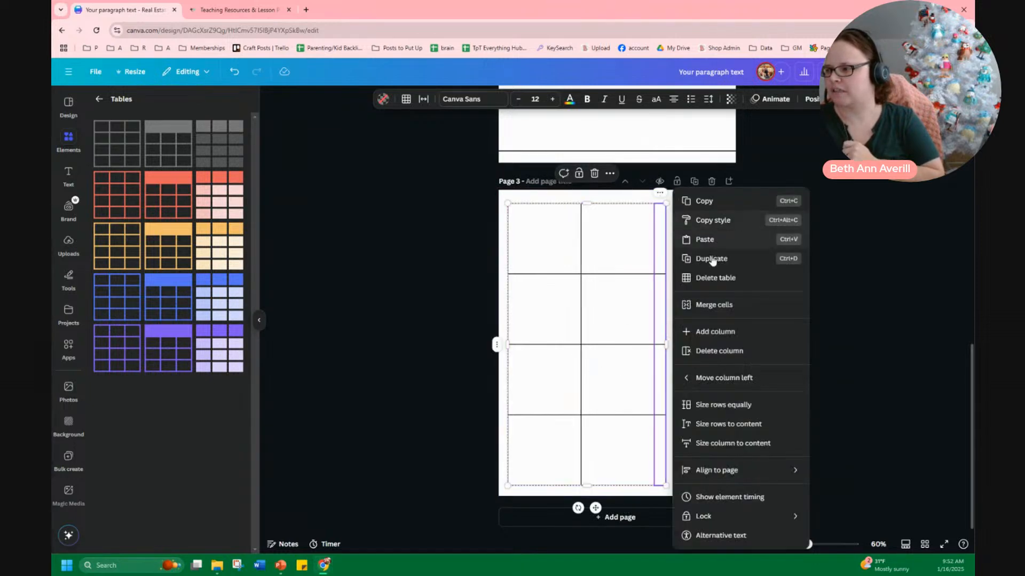
left_click(755, 332)
left_click(651, 195)
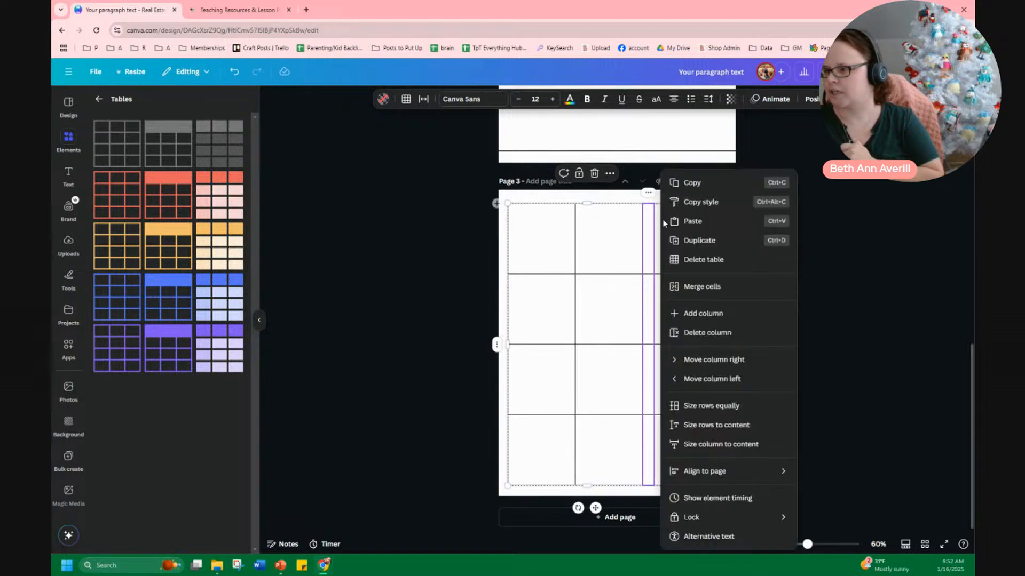
left_click(714, 312)
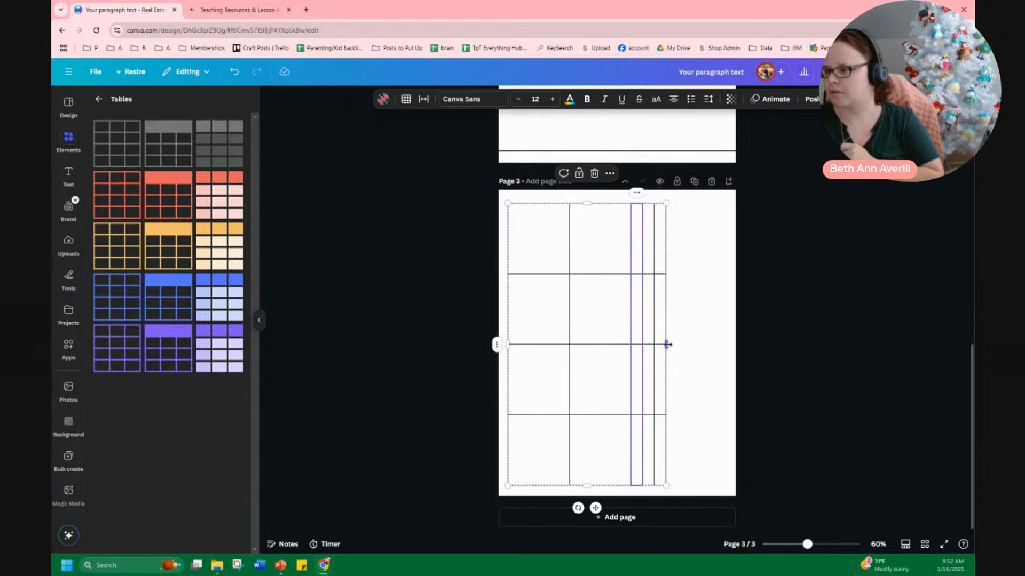
left_click_drag(667, 345, 726, 344)
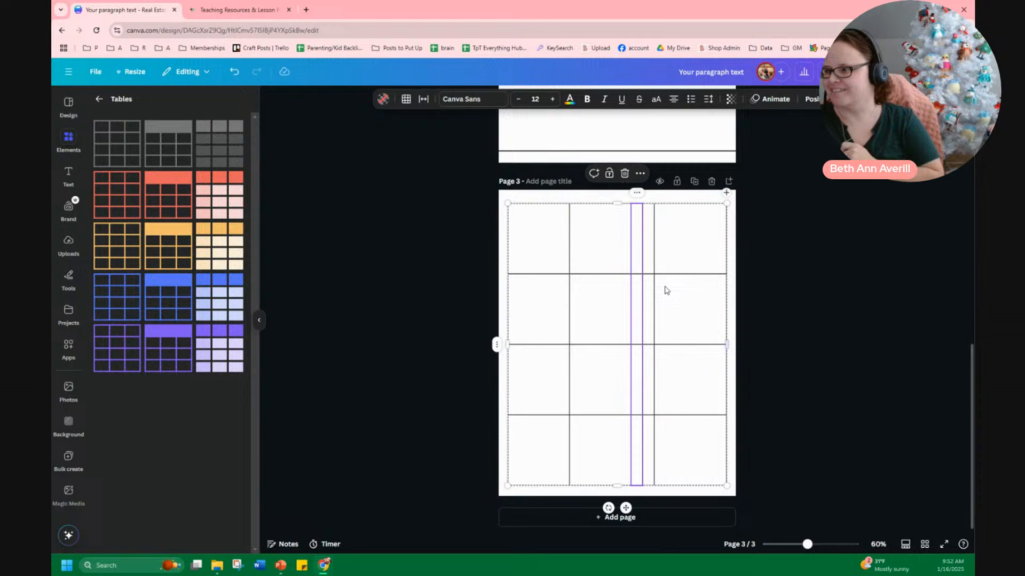
Size all columns of the page 3 table equally
left_click(637, 194)
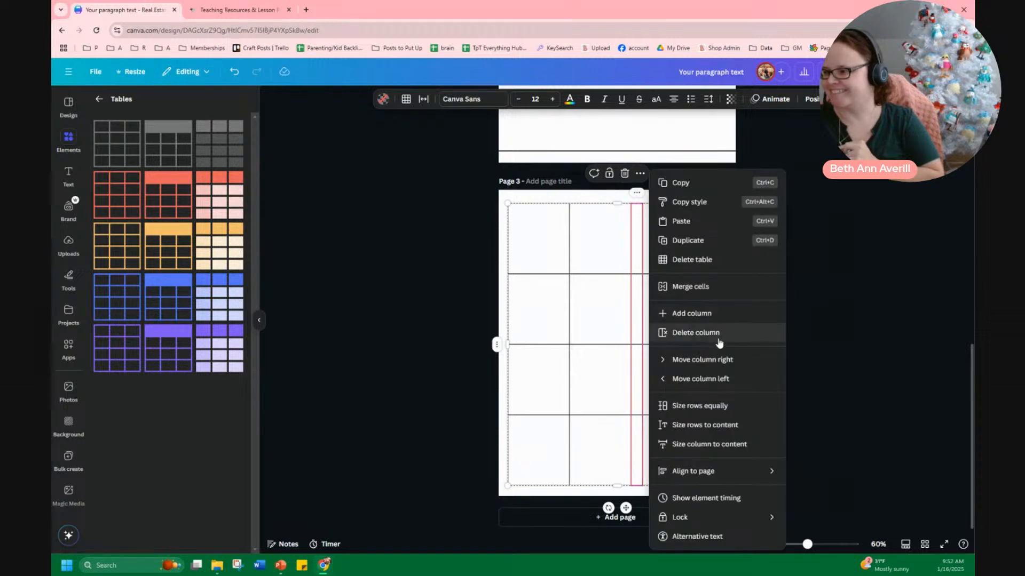
left_click(735, 409)
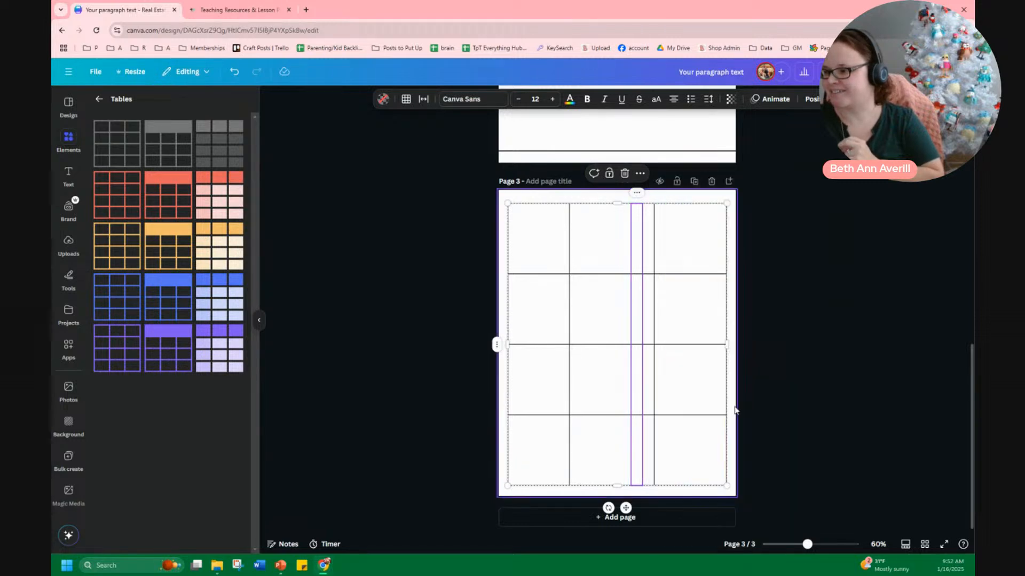
right_click(501, 346)
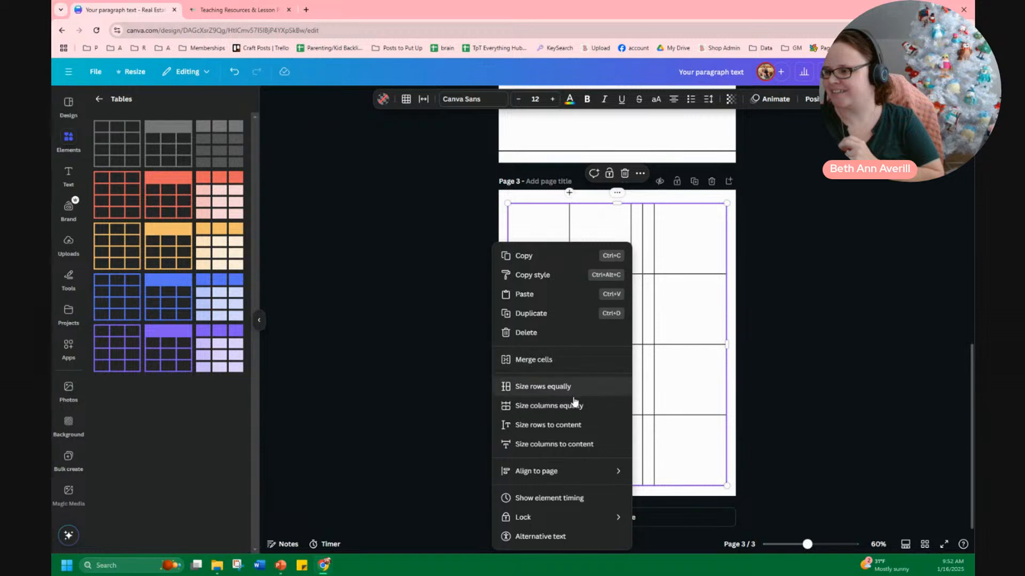
left_click(589, 408)
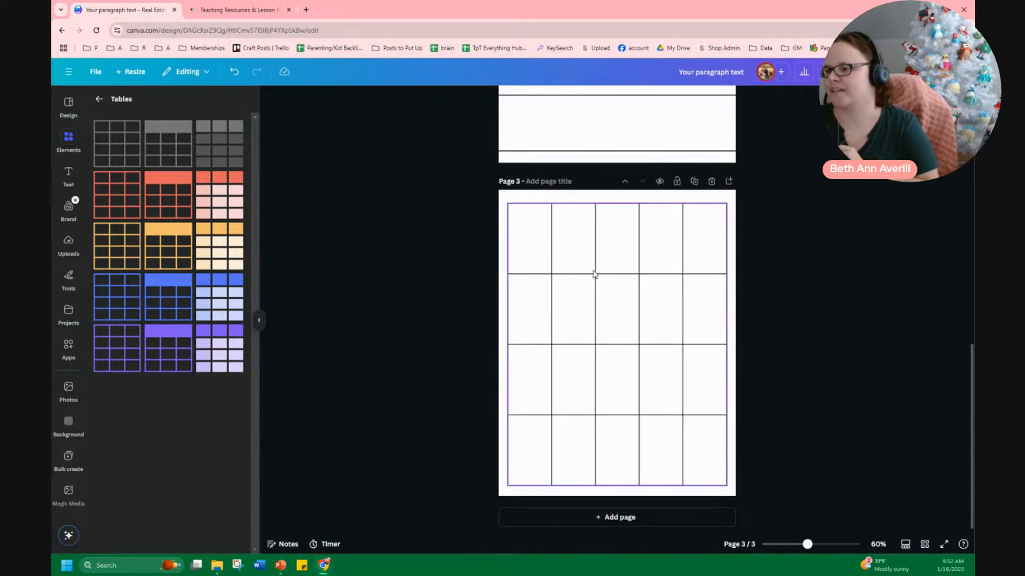
Copy the orange penguin from page 1 and paste it into the first cell of page 3's table
scroll(528, 252, "up", 15)
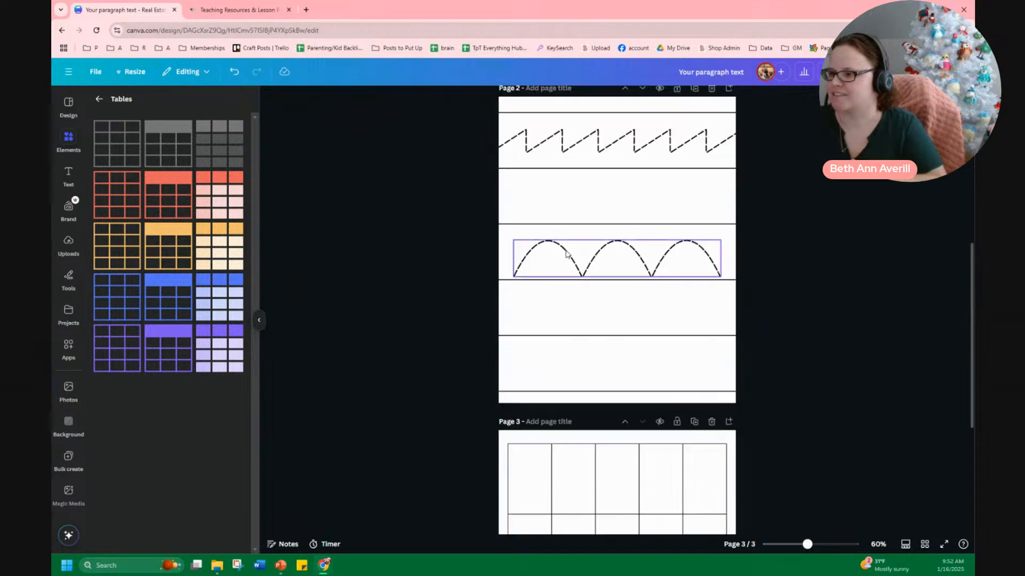
left_click(552, 141)
left_click(648, 142)
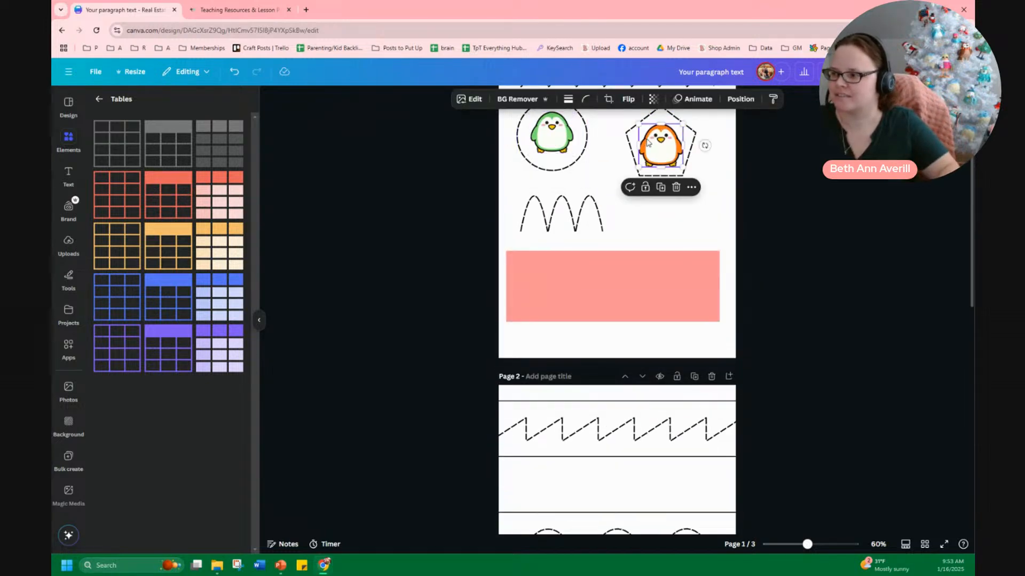
scroll(635, 161, "down", 10)
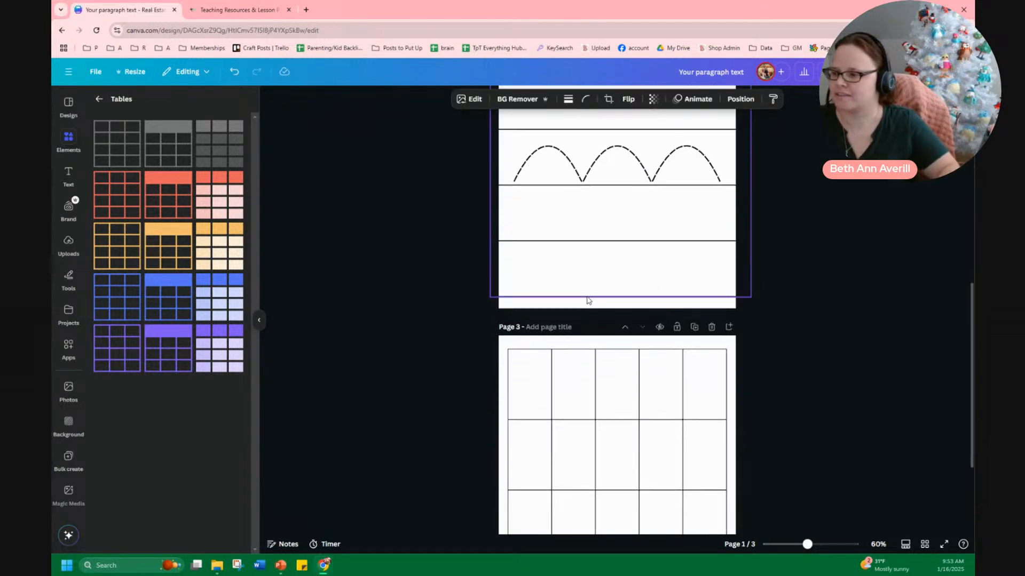
left_click(488, 276)
key("ctrl+v")
left_click_drag(670, 296, 545, 259)
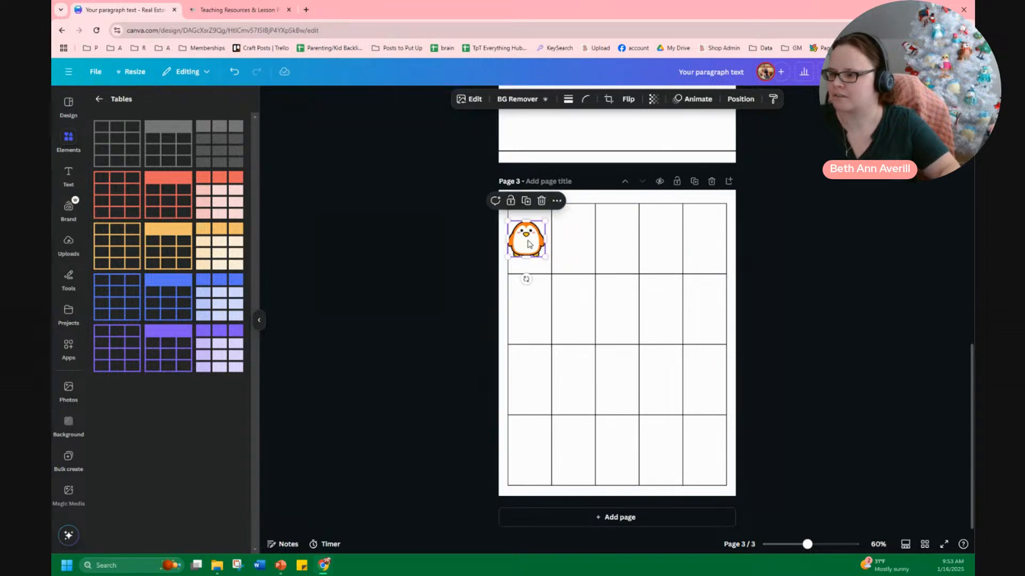
Copy the green penguin from page 1 and place it in the second cell of page 3's table
scroll(598, 247, "up", 3)
scroll(599, 246, "up", 8)
left_click(559, 223)
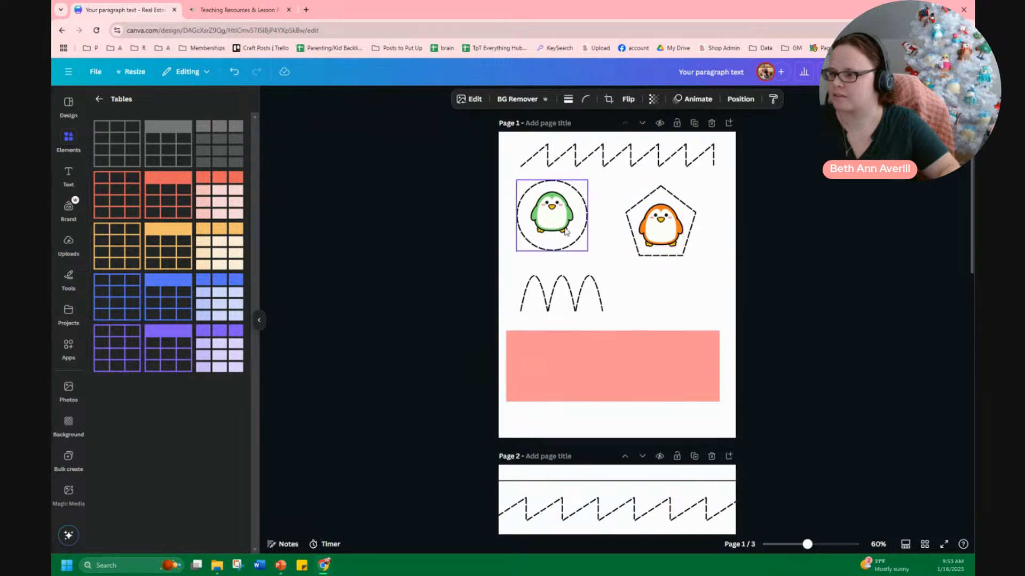
scroll(603, 298, "down", 10)
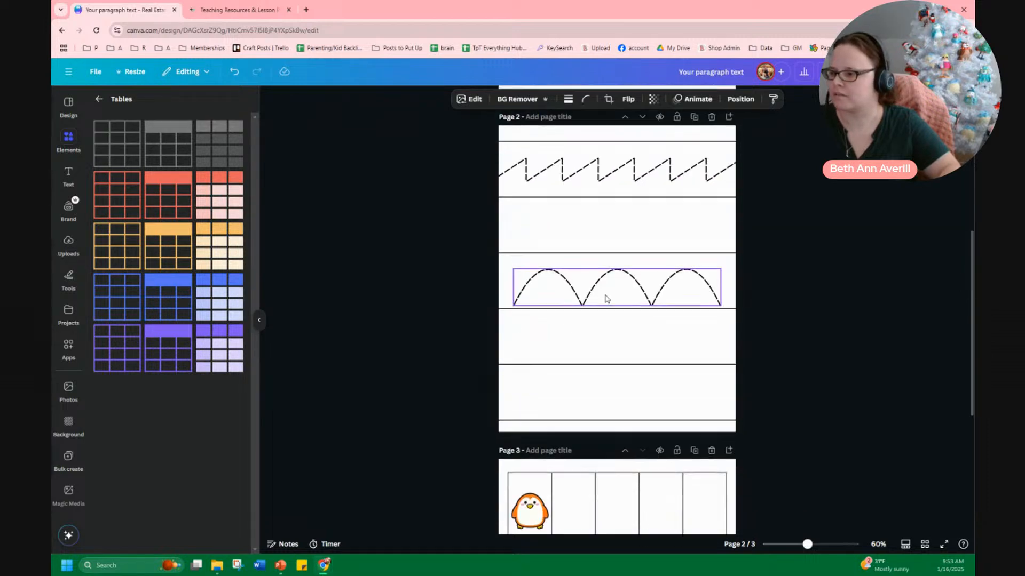
left_click(581, 340)
key("ctrl+v")
left_click_drag(557, 357, 581, 319)
left_click(533, 323)
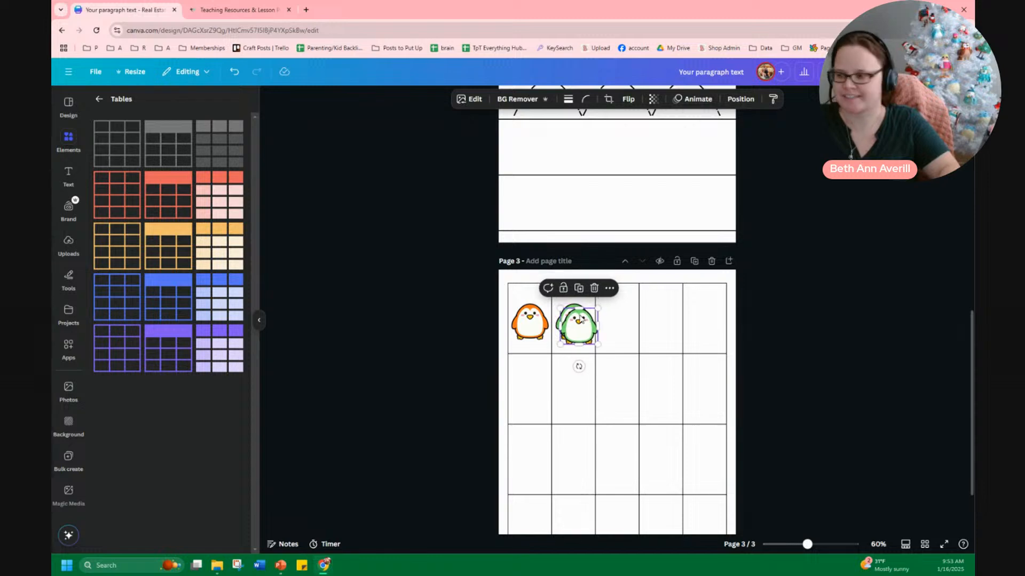
key("ctrl+z")
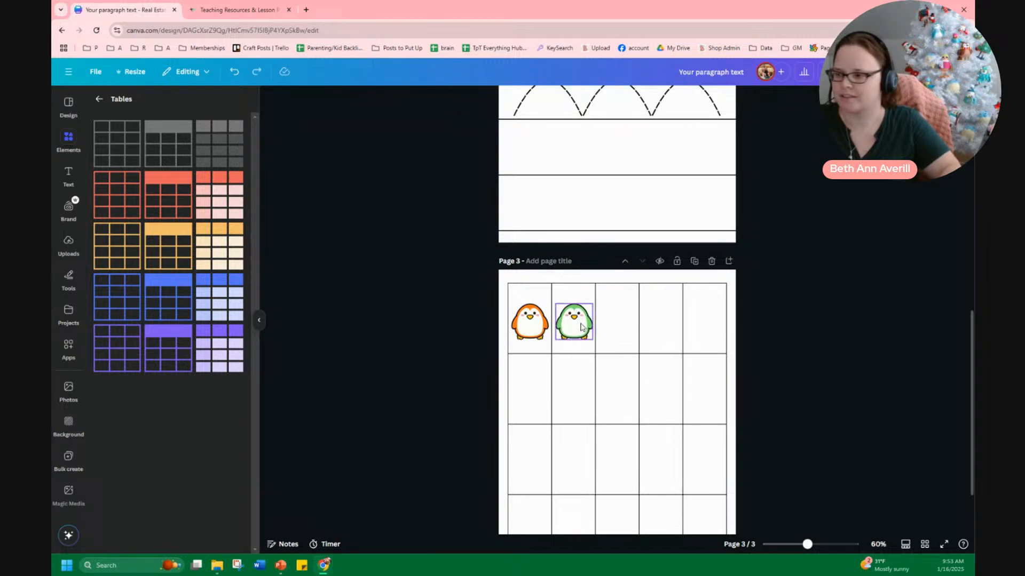
Duplicate both penguins and move the copies into the third and fourth cells of the first row
left_click(537, 325)
left_click(573, 323, "shift")
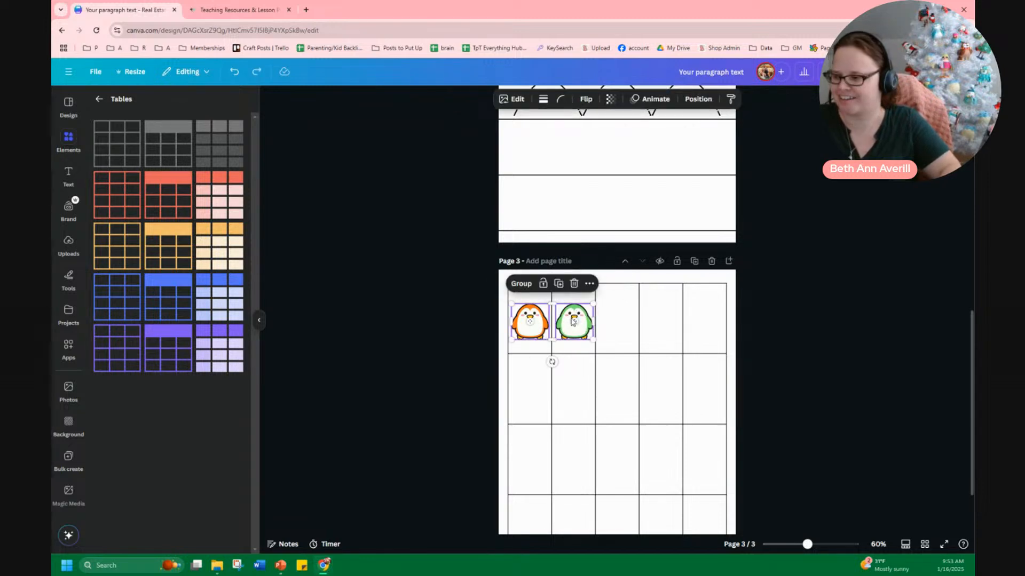
key("ctrl+d")
left_click_drag(577, 324, 612, 325)
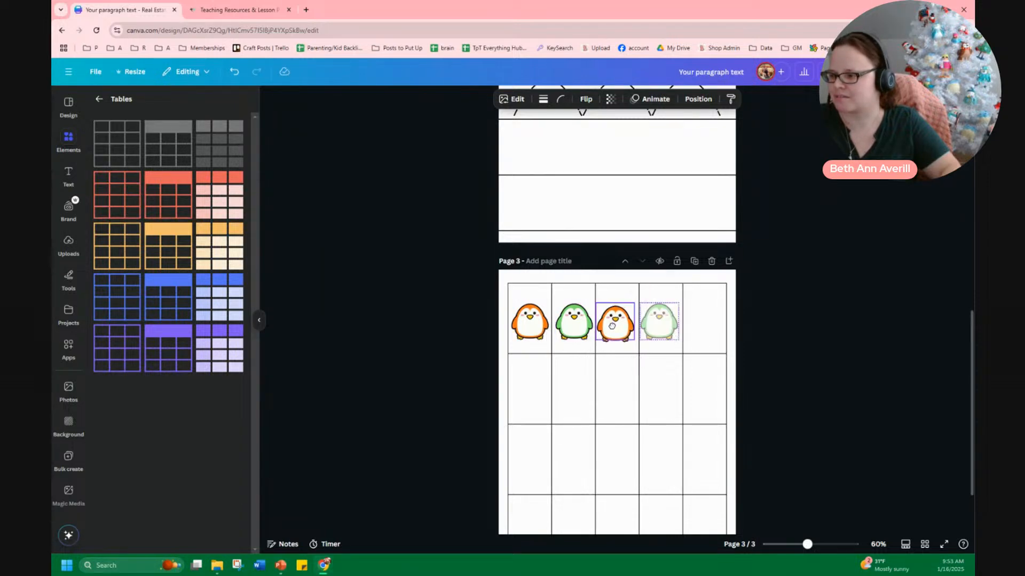
left_click(810, 304)
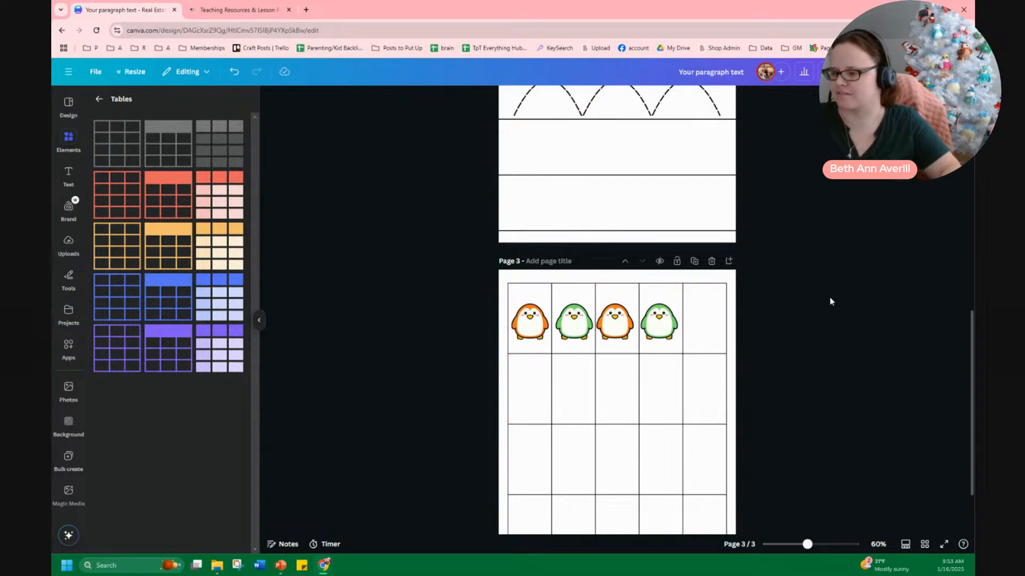
scroll(777, 320, "down", 2)
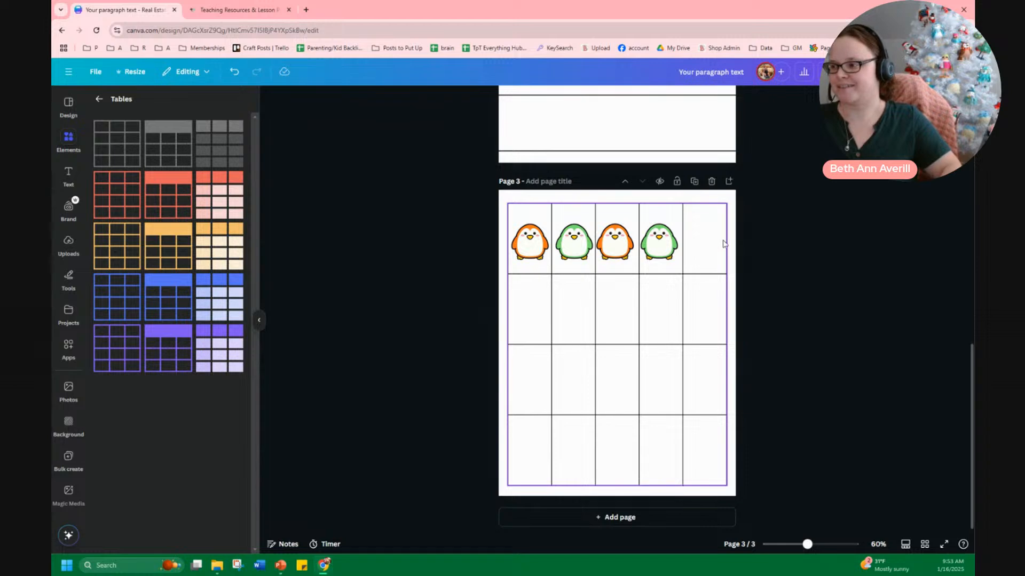
left_click(531, 246)
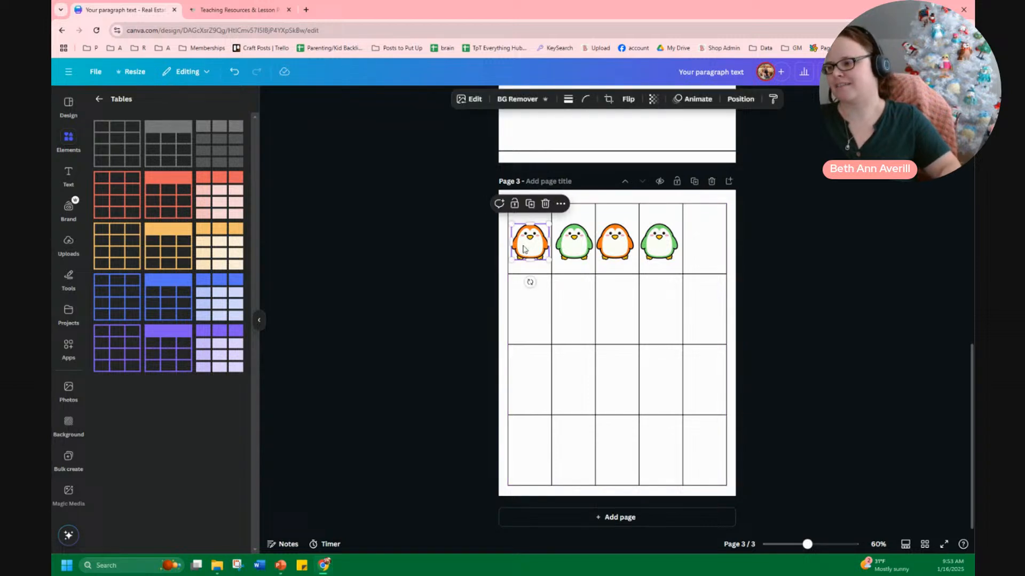
left_click(811, 249)
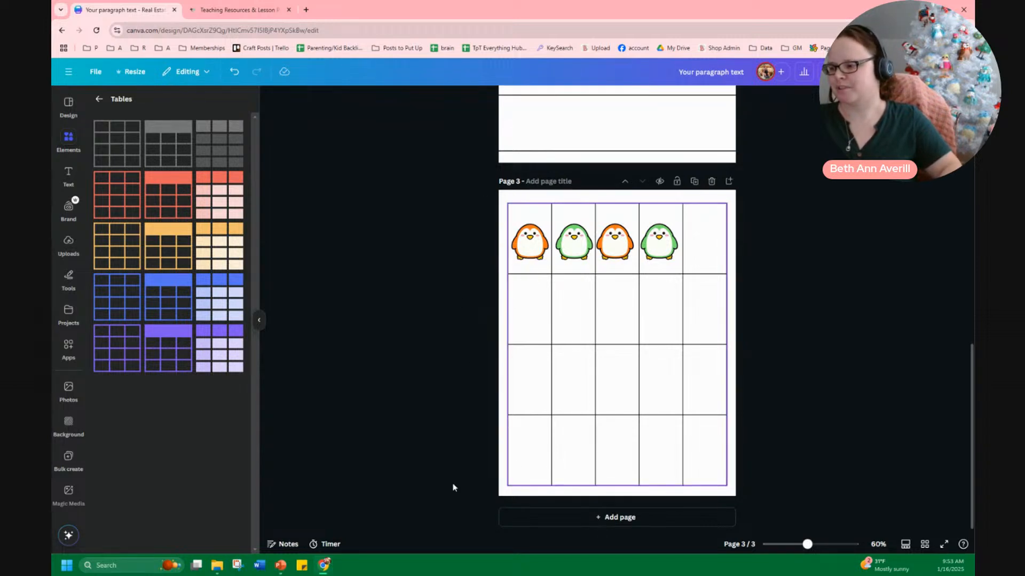
scroll(738, 382, "up", 10)
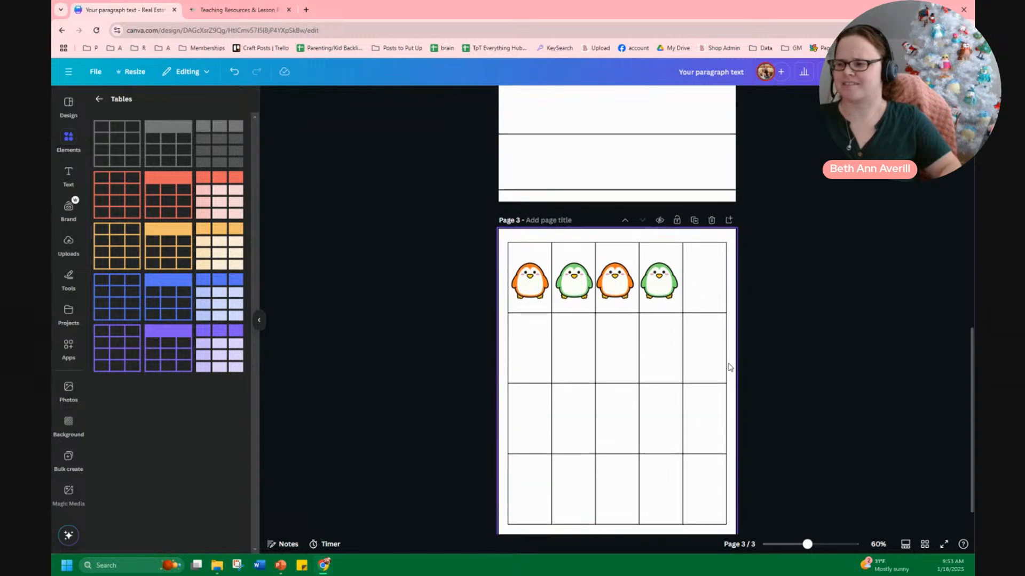
scroll(769, 295, "up", 2)
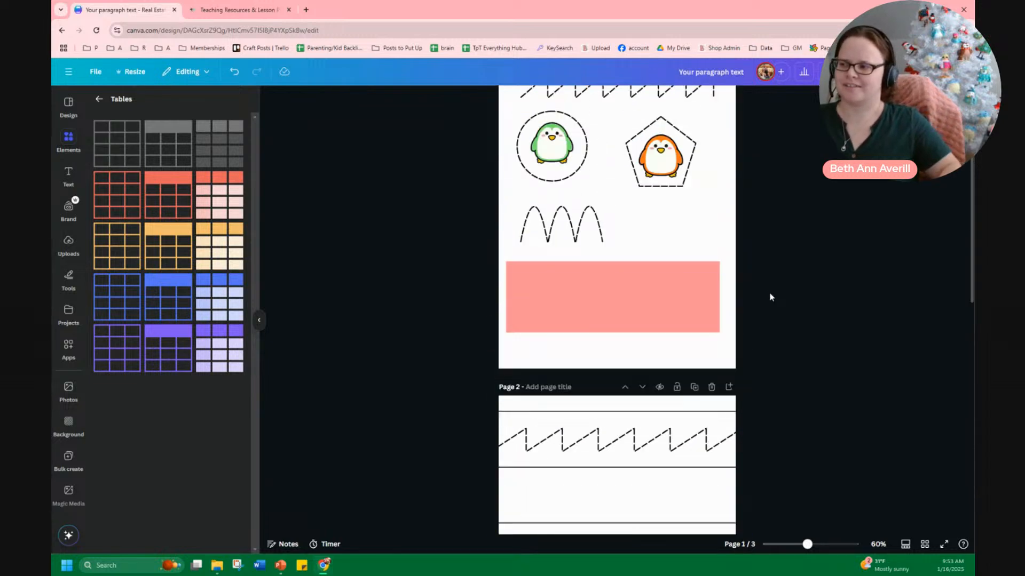
scroll(769, 322, "down", 7)
scroll(791, 376, "down", 4)
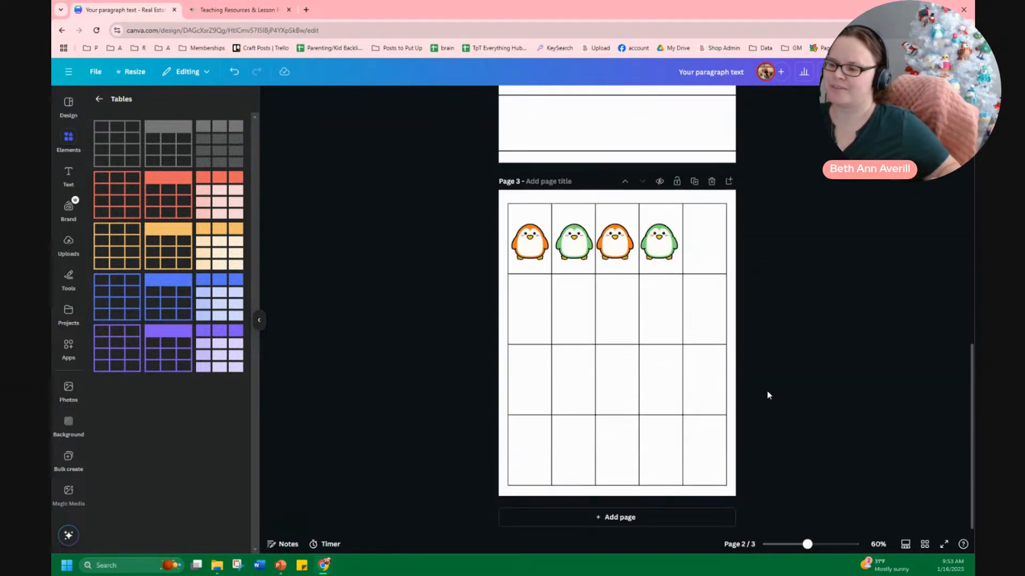
Close the Teachers Pay Teachers browser tab, returning to the Canva design
left_click(235, 10)
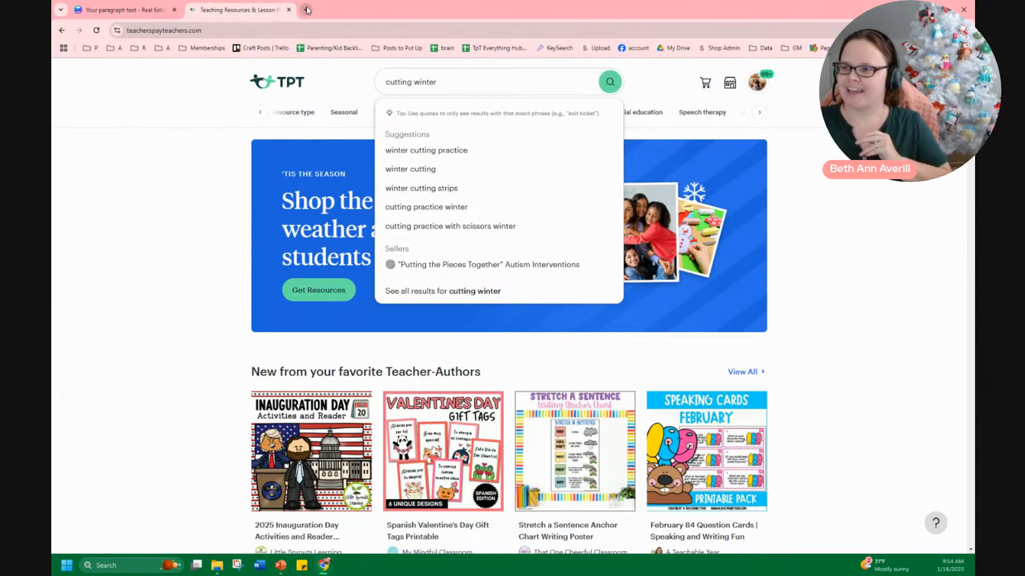
left_click(289, 9)
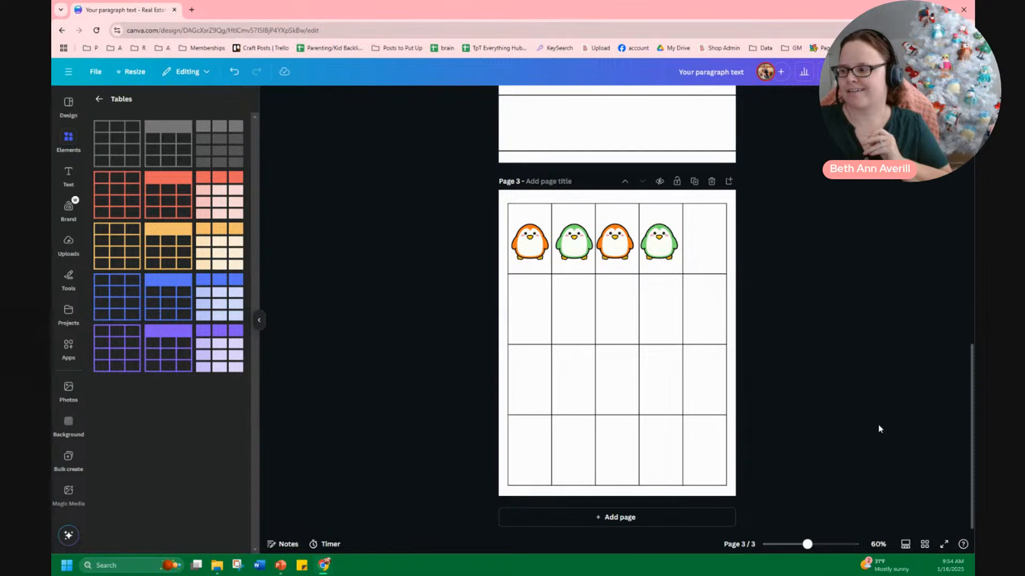
Delete the pink rectangle from the bottom of page 1 and review all pages in grid view
left_click(925, 544)
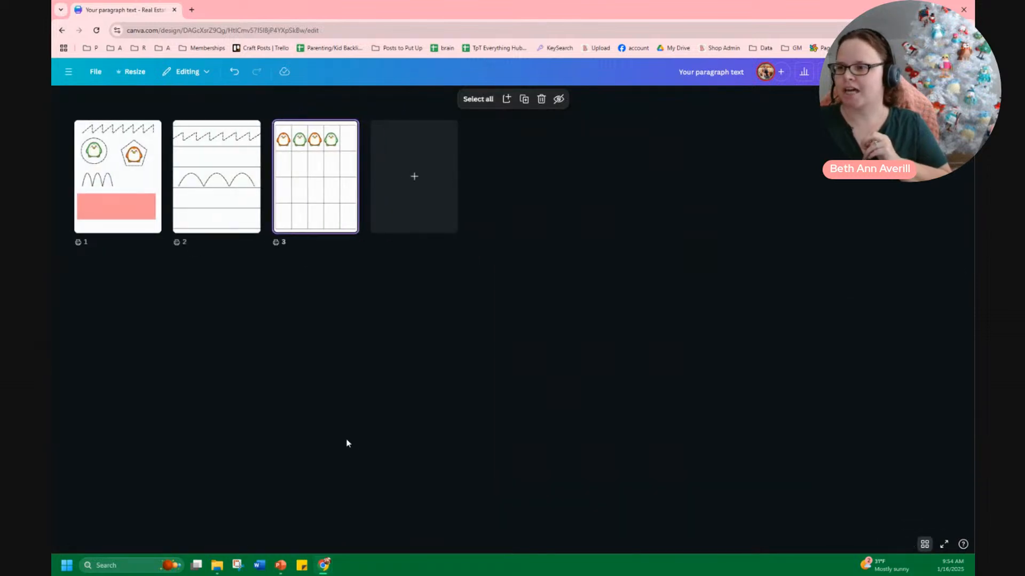
double_click(133, 208)
left_click(635, 359)
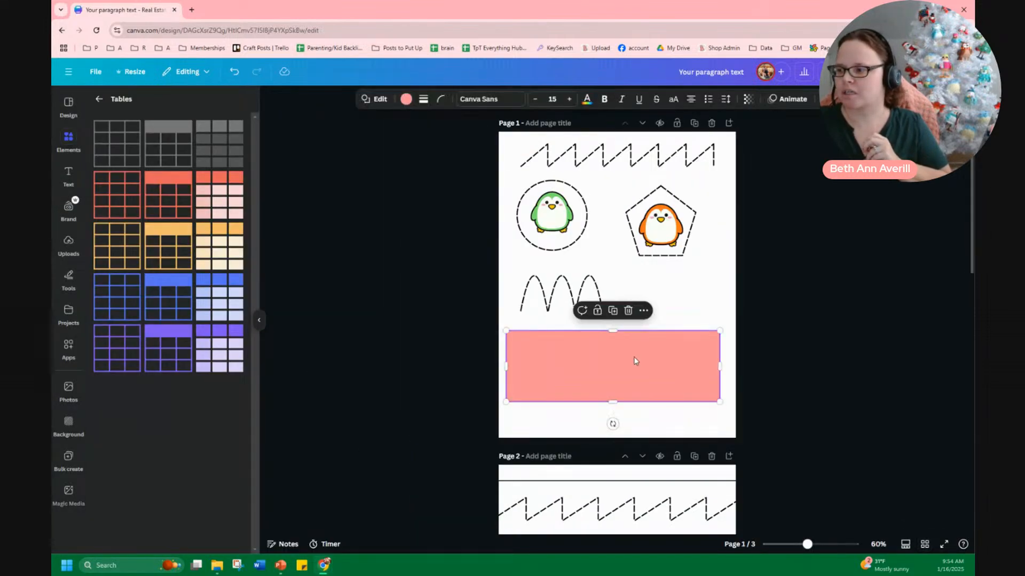
key("Delete")
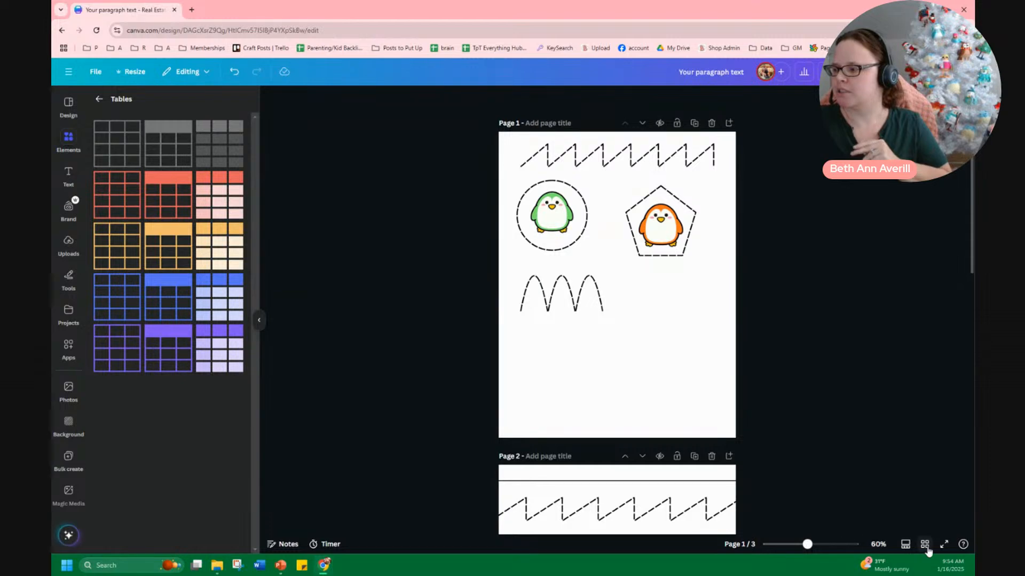
left_click(925, 544)
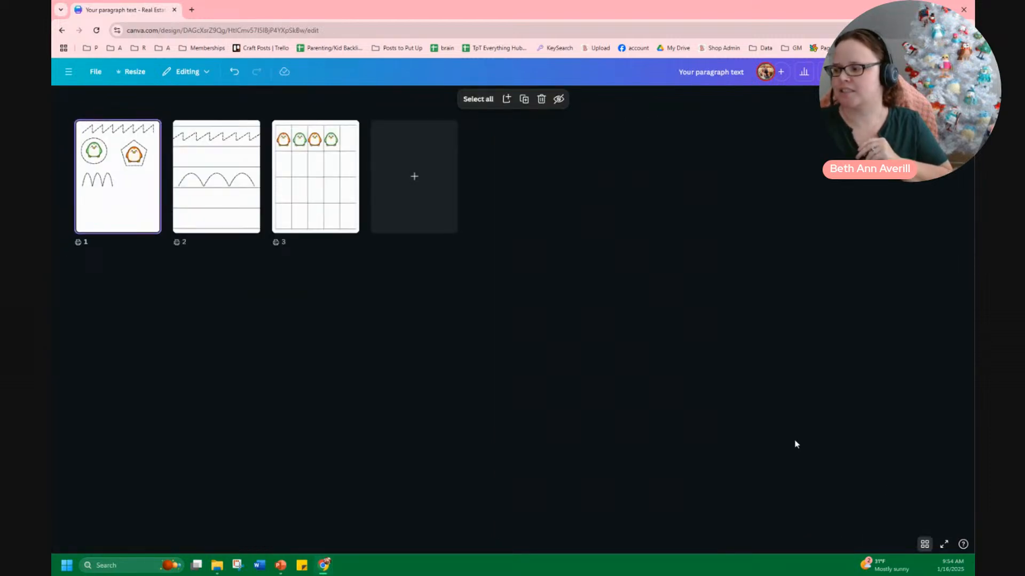